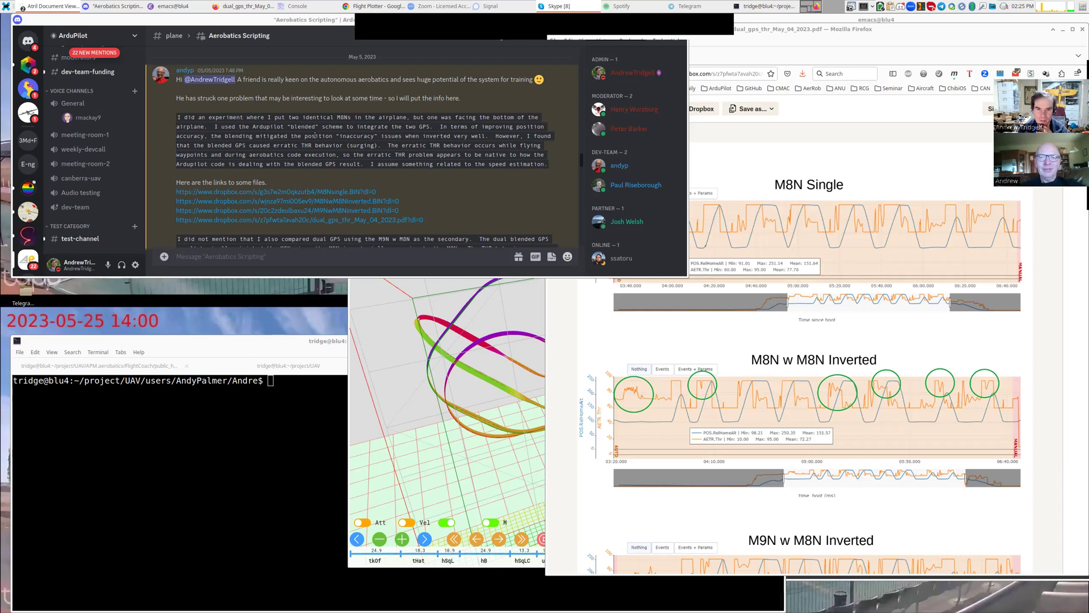
# Bring the FlightCoach ribbon plot forward and examine the flight path from several angles.
pyautogui.click(420, 329)
pyautogui.click(406, 58)
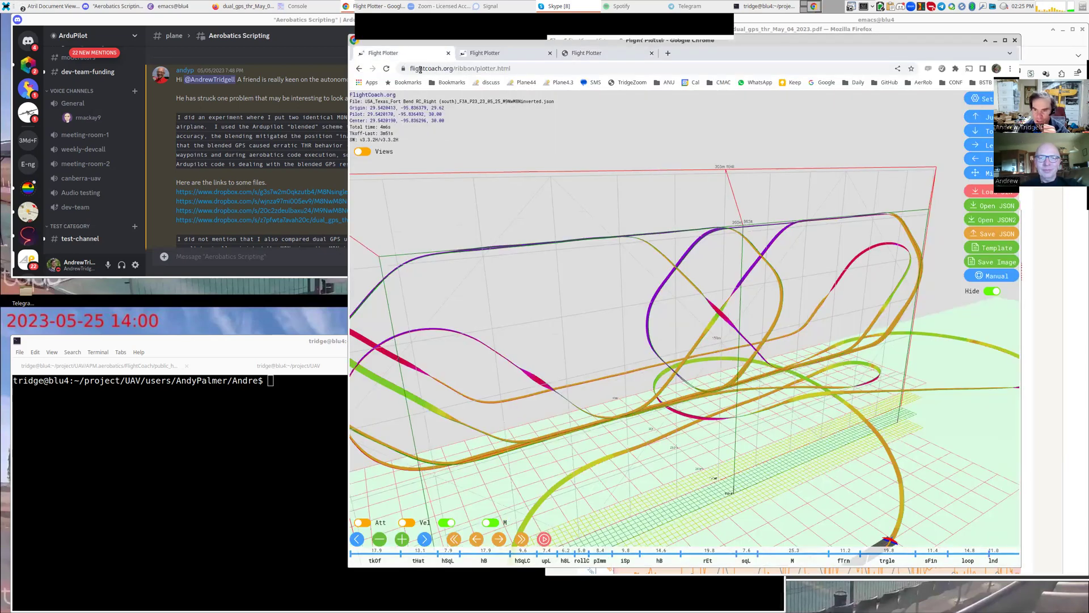
pyautogui.scroll(-4, 624, 260)
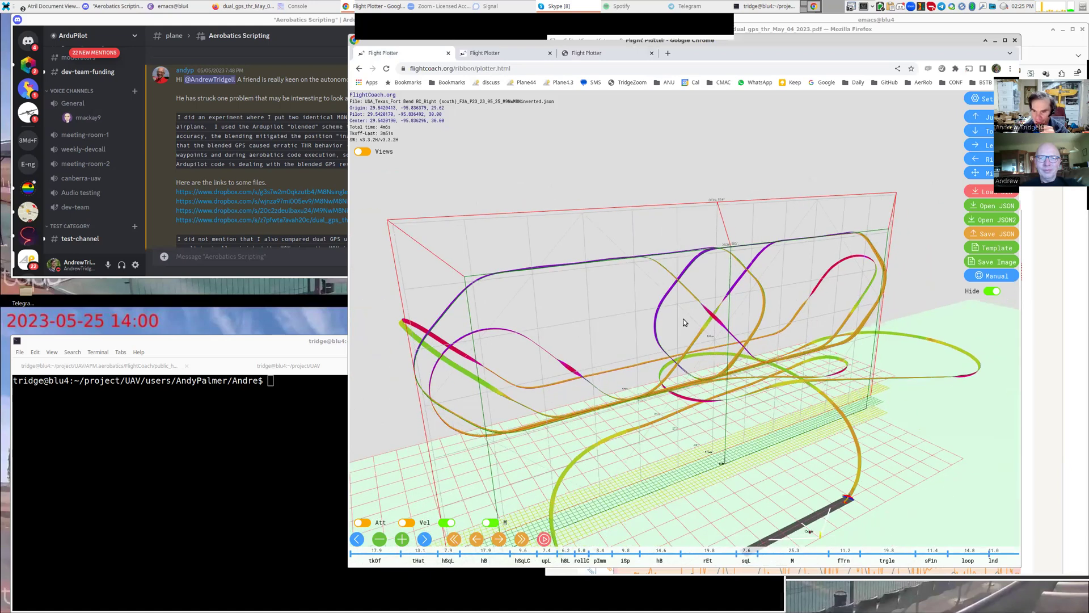
pyautogui.moveTo(674, 305); pyautogui.dragTo(741, 278)
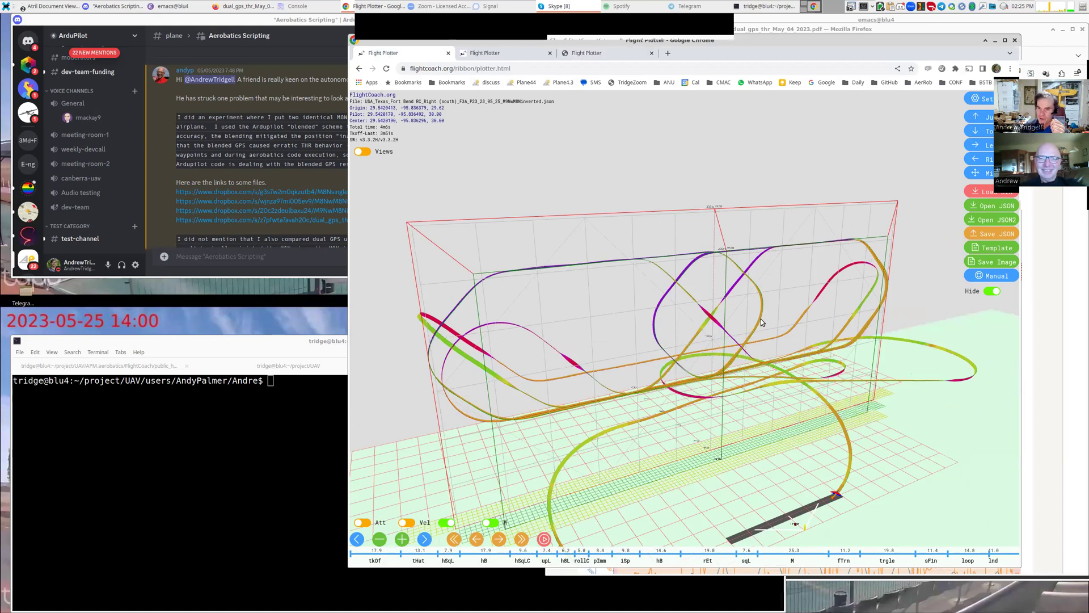
pyautogui.moveTo(761, 319); pyautogui.dragTo(724, 336)
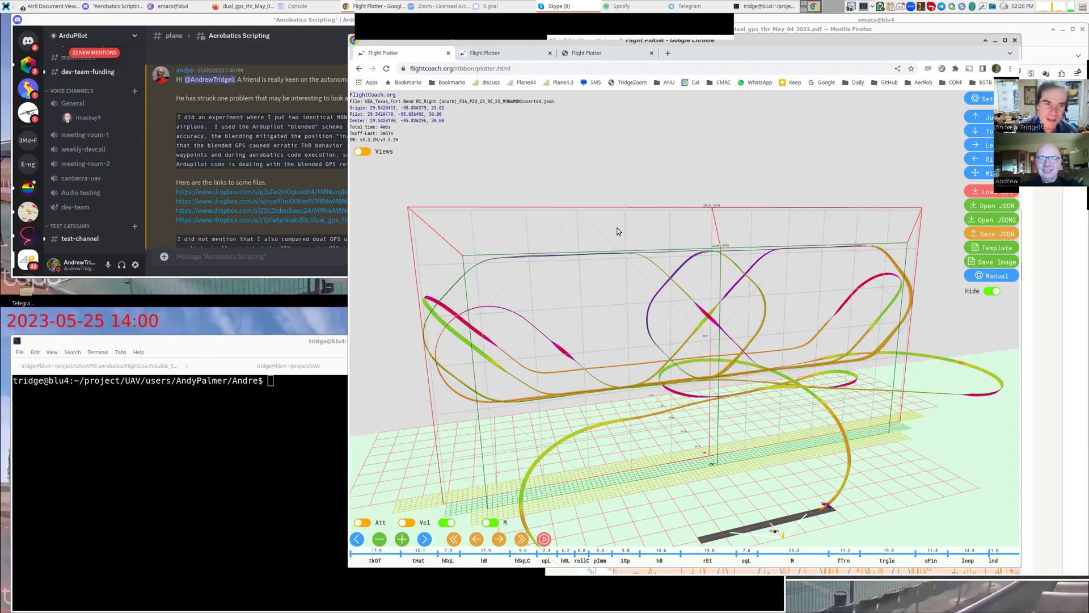
pyautogui.click(310, 147)
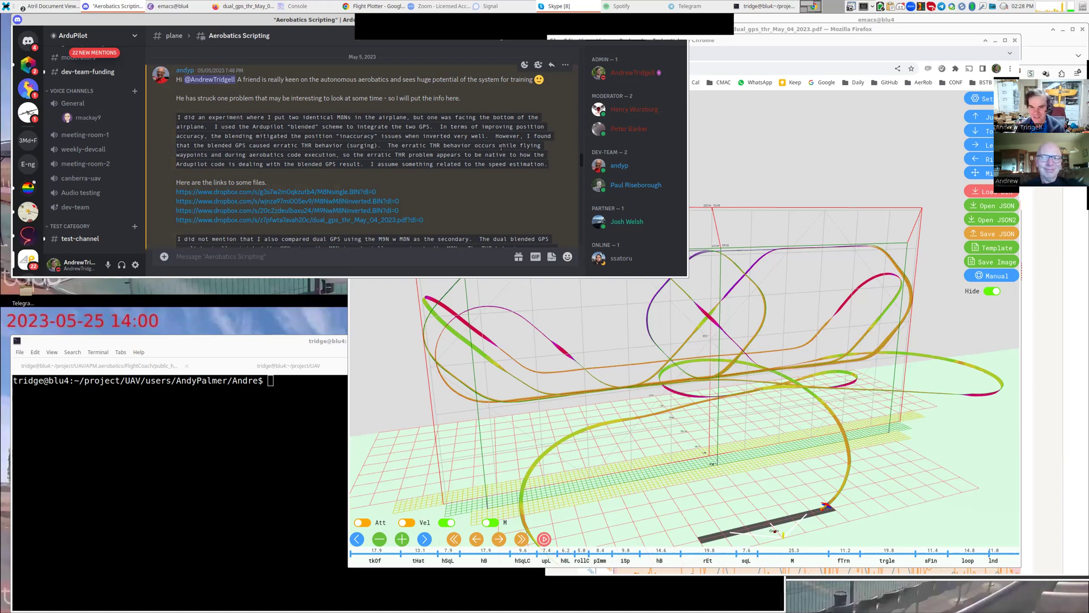
pyautogui.click(689, 270)
pyautogui.moveTo(689, 270); pyautogui.dragTo(611, 260)
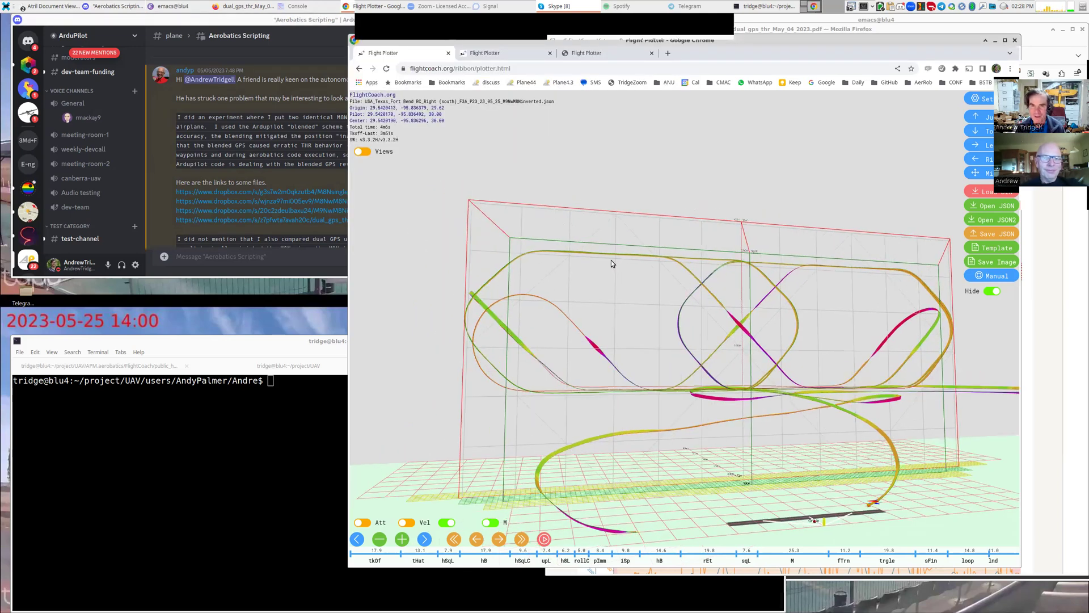
# Switch to the FlightCoach geo plot and examine the flight path over the satellite terrain from different angles.
pyautogui.click(503, 51)
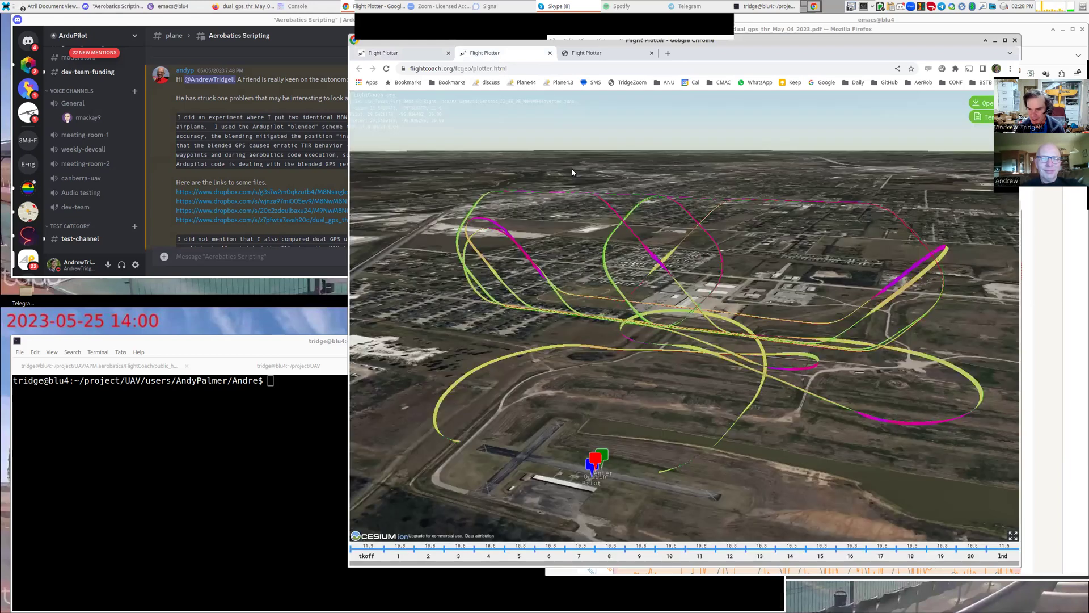
pyautogui.scroll(3, 723, 300)
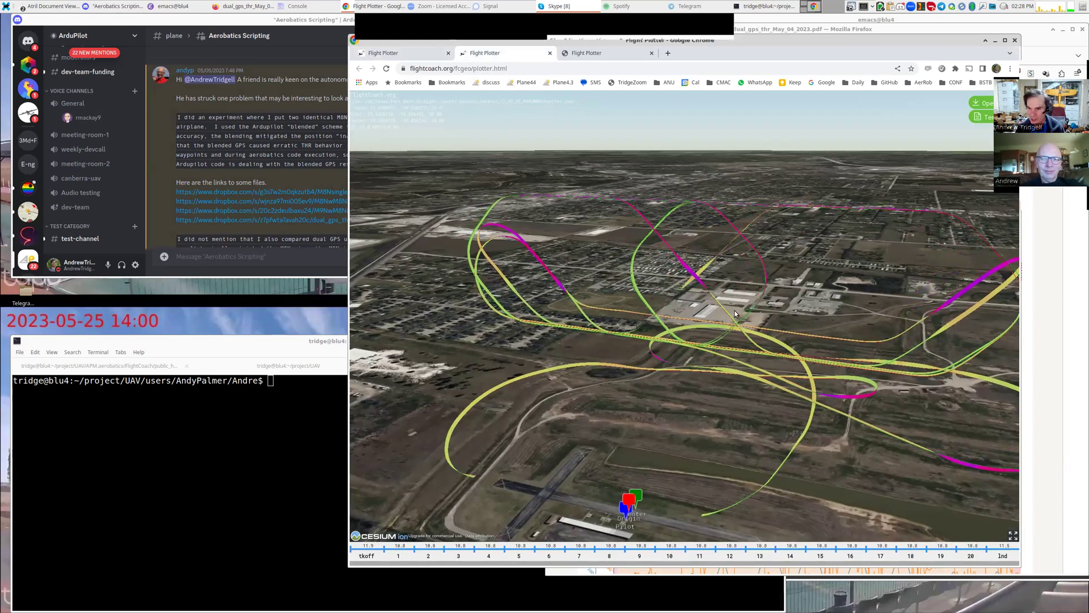
pyautogui.scroll(2, 711, 304)
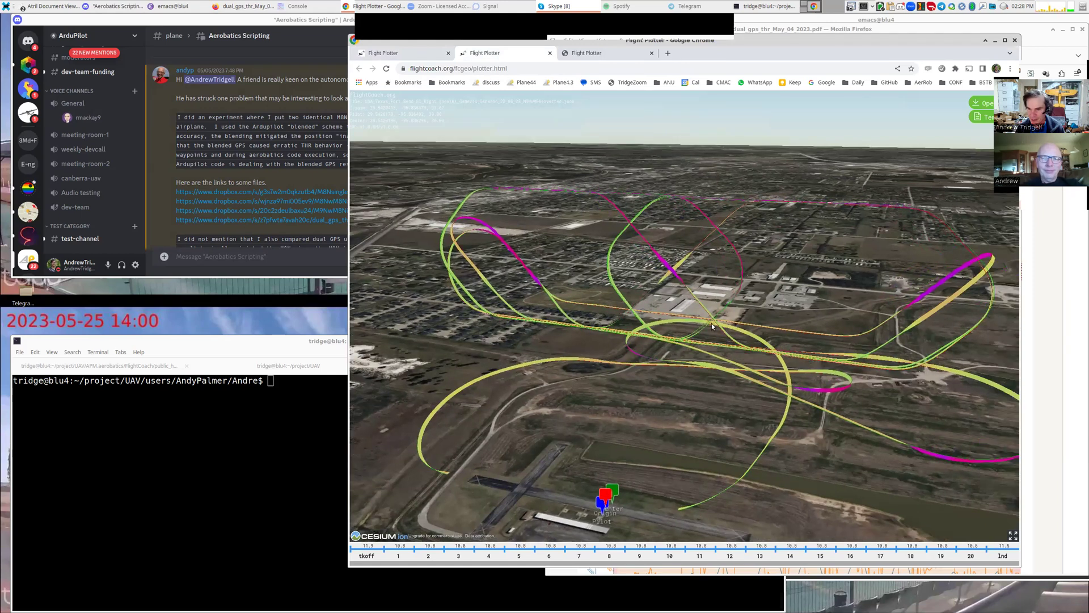
pyautogui.scroll(3, 711, 322)
pyautogui.moveTo(742, 328); pyautogui.dragTo(664, 257)
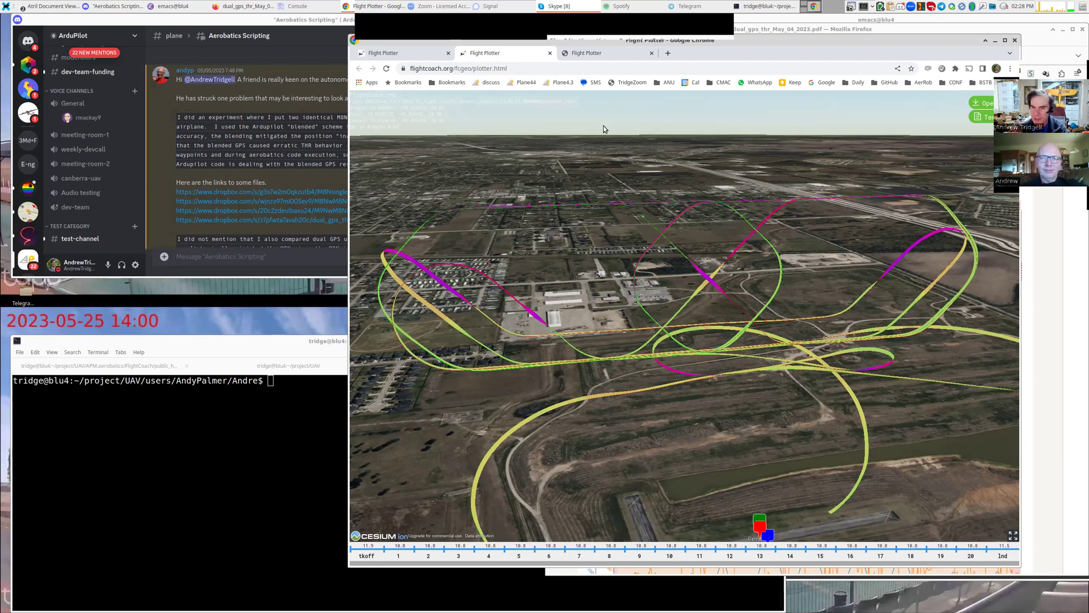
# Switch to the plot3d.ardupilot.org plot, show its full web address and reposition the window to uncover all its controls.
pyautogui.click(590, 57)
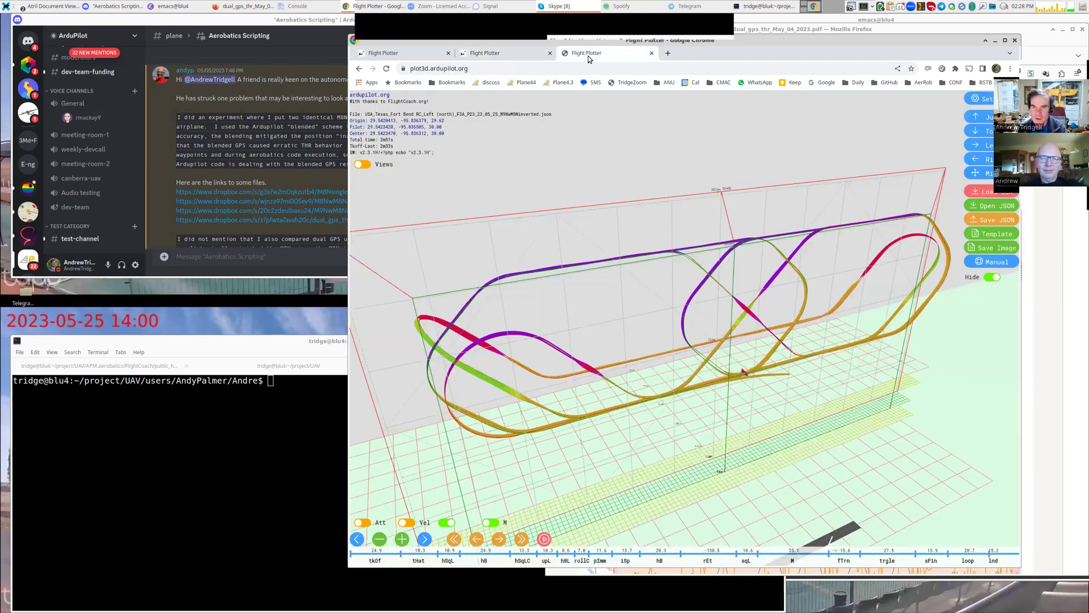
pyautogui.click(472, 68)
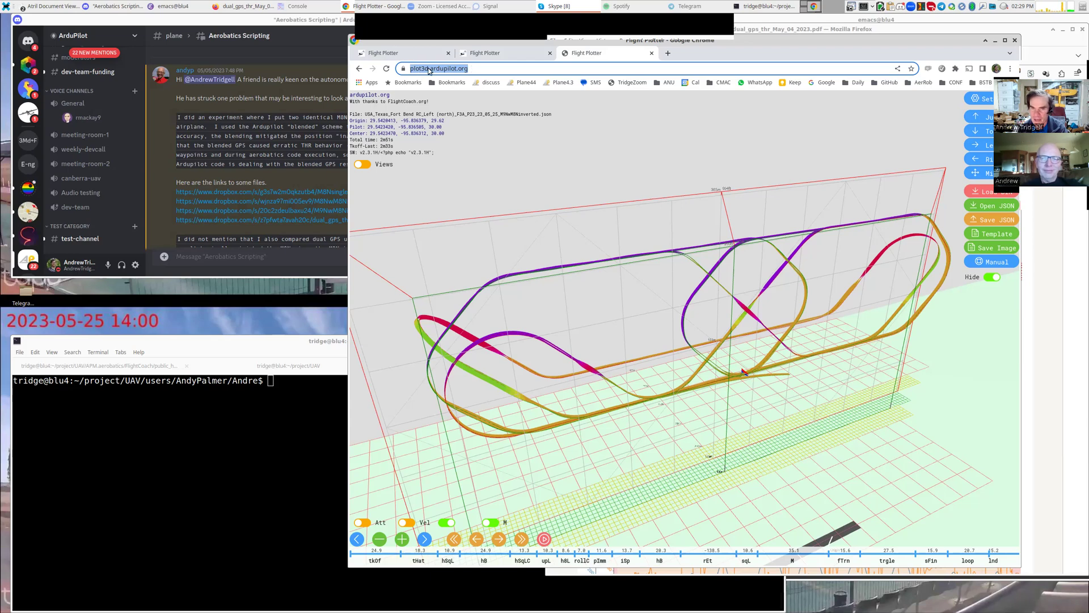
pyautogui.click(450, 68)
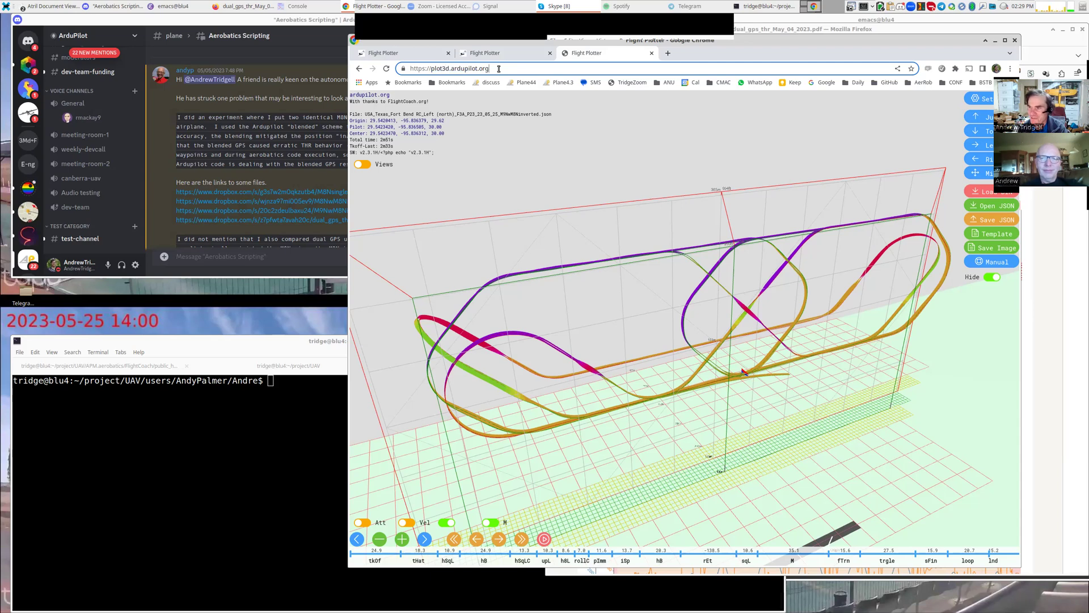
pyautogui.moveTo(539, 40); pyautogui.dragTo(471, 37)
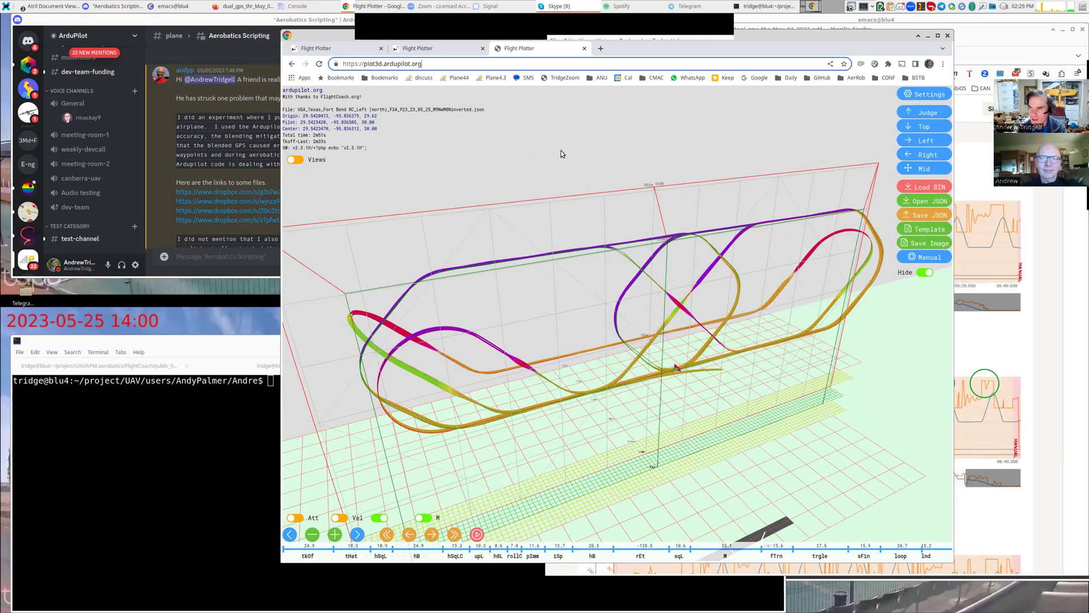
# Check the Show Actual Path option in the ArduPilot plotter's settings, then close the settings.
pyautogui.click(917, 100)
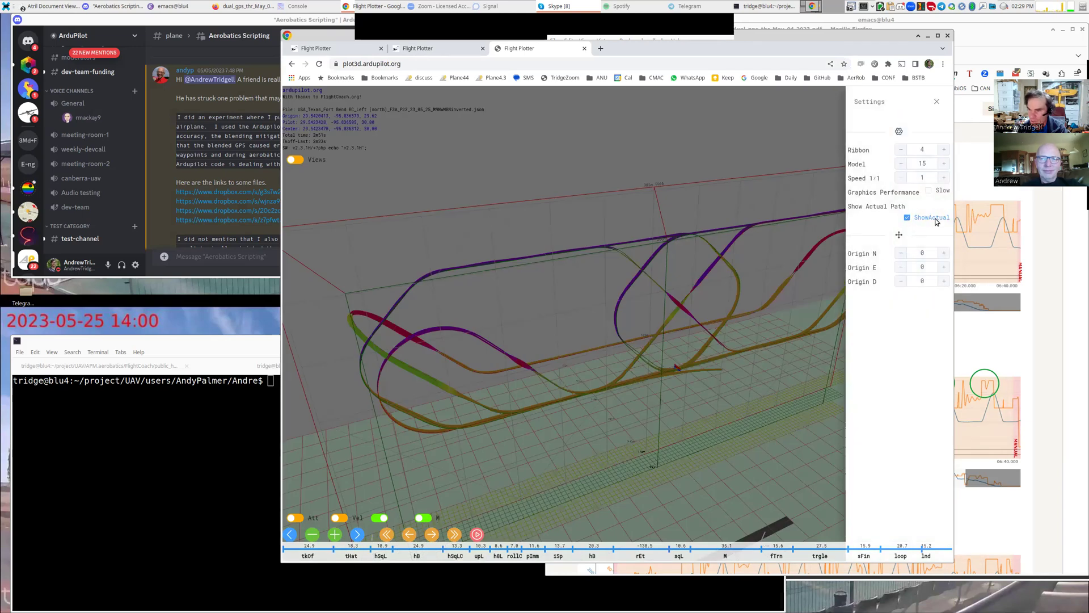
pyautogui.click(906, 217)
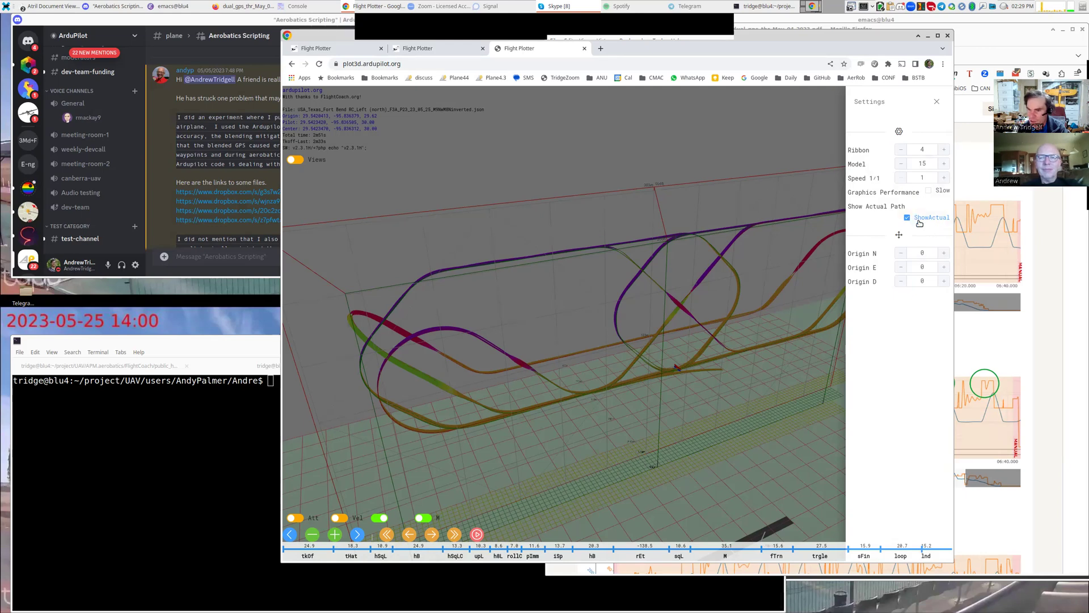
pyautogui.click(937, 102)
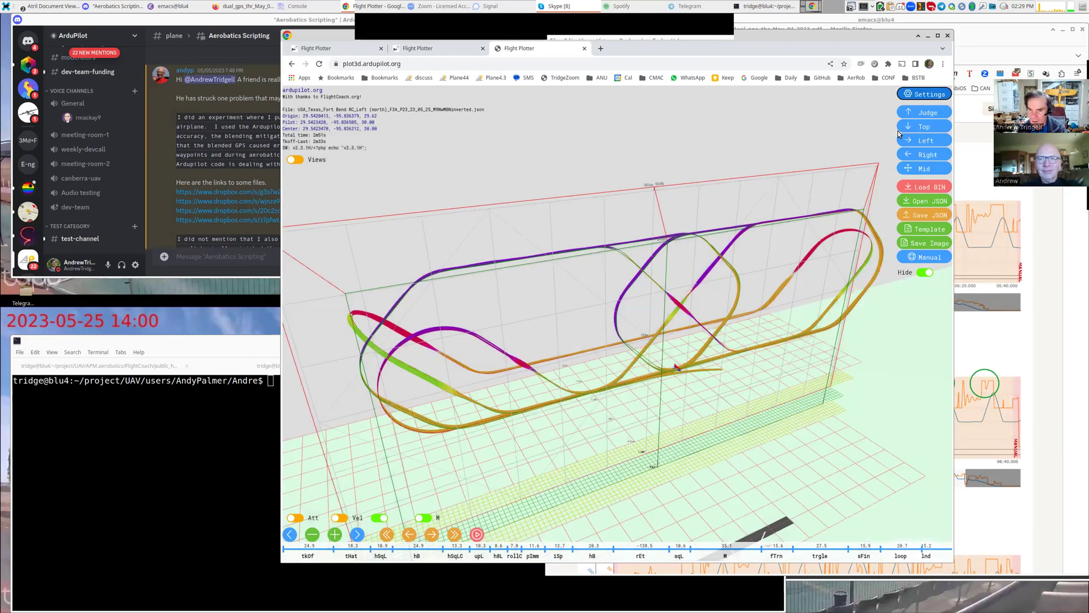
# Examine the gap between the paired ribbons up close on the outer loops of the ArduPilot plot.
pyautogui.moveTo(592, 340); pyautogui.dragTo(588, 318)
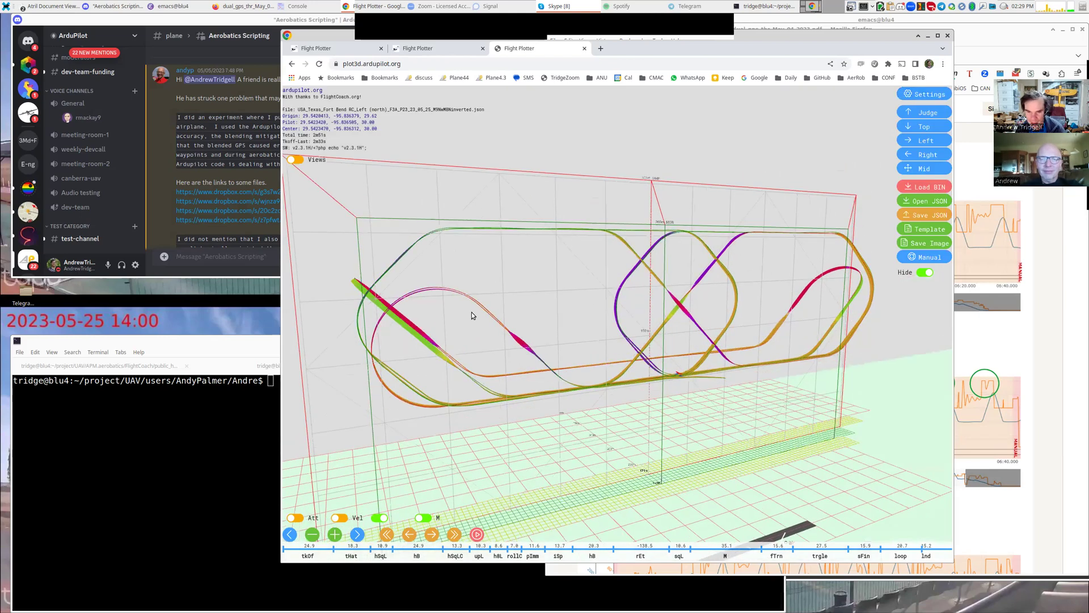
pyautogui.scroll(8, 439, 314)
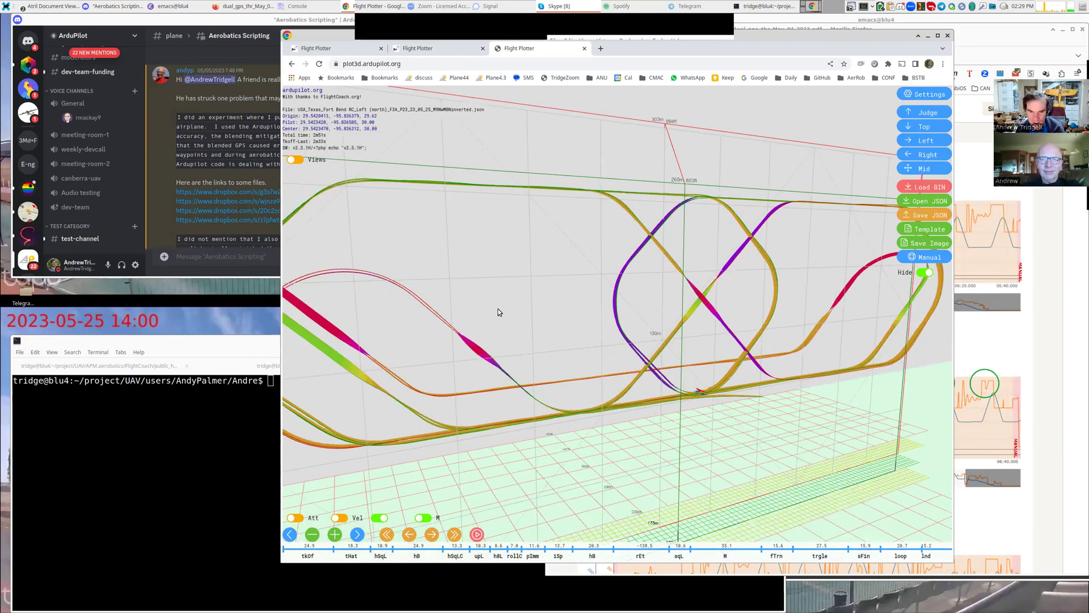
pyautogui.scroll(8, 536, 310)
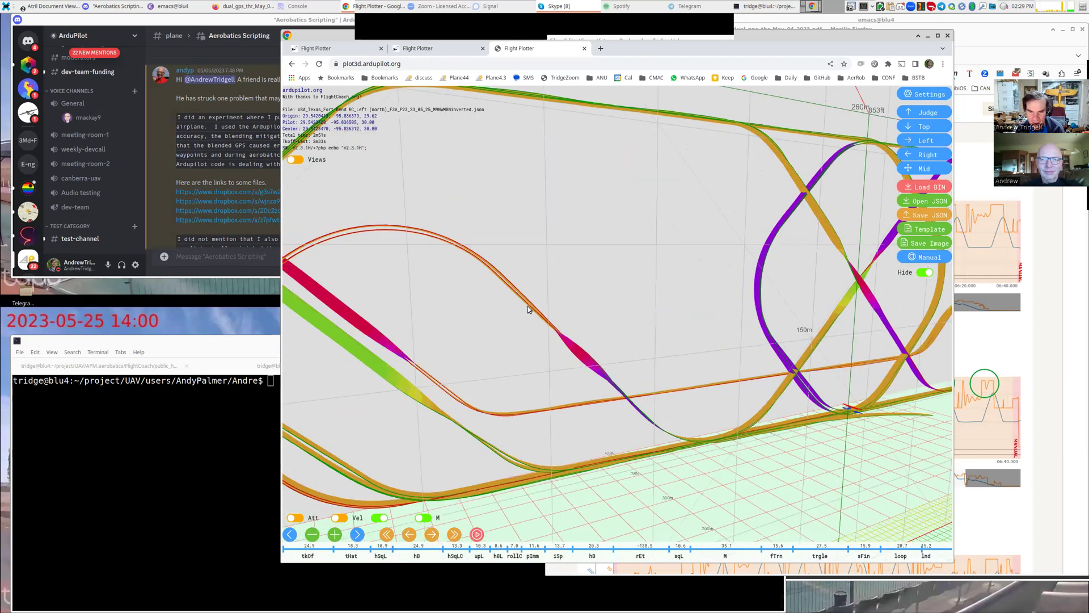
pyautogui.moveTo(565, 305); pyautogui.dragTo(622, 301)
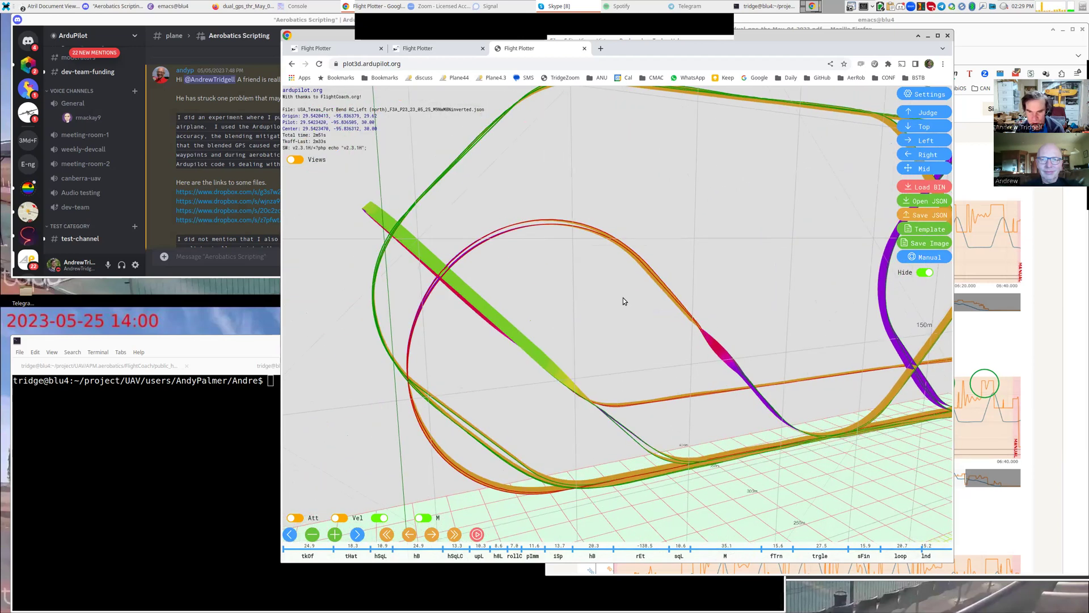
pyautogui.scroll(3, 612, 304)
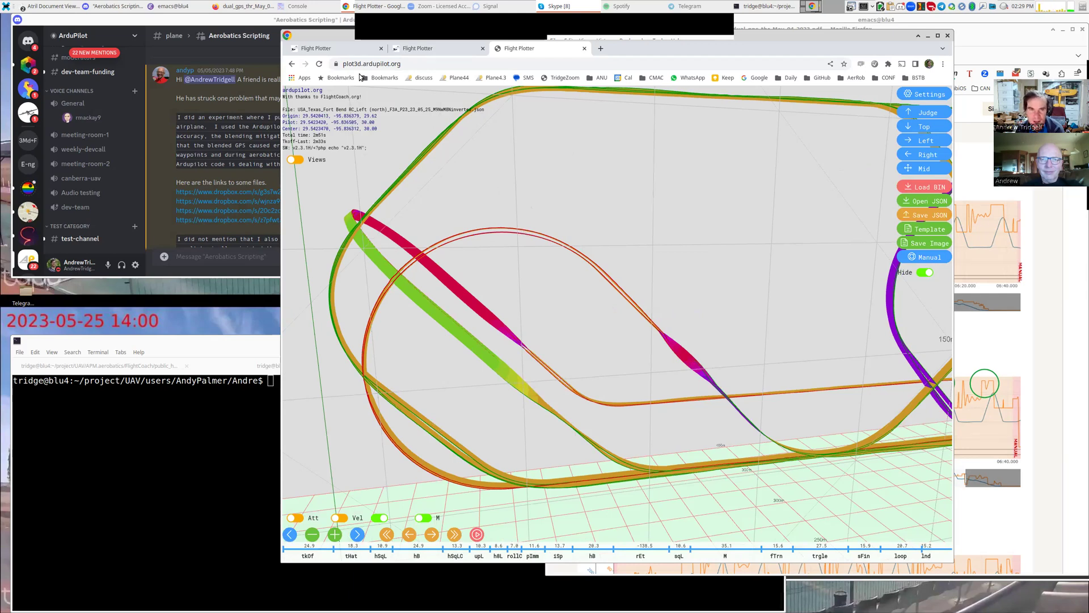
# Return to the FlightCoach ribbon plot and examine the same manoeuvres up close for comparison.
pyautogui.click(360, 54)
pyautogui.moveTo(476, 302); pyautogui.dragTo(563, 327)
pyautogui.scroll(6, 516, 339)
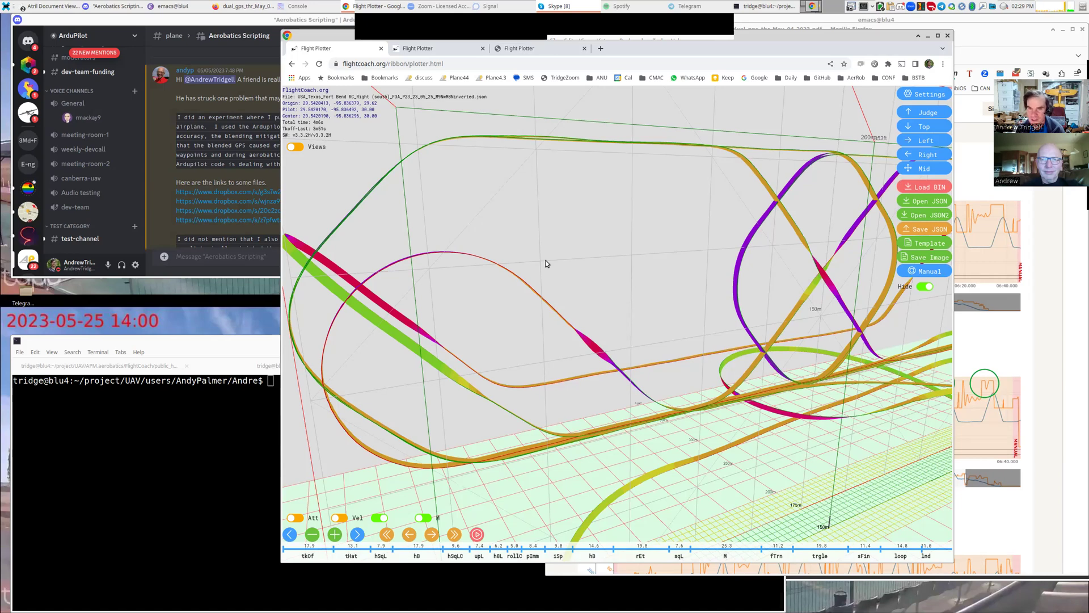
# Go back to the ArduPilot plot and compare the paired ribbons at the top of the loop, then across the whole sequence.
pyautogui.click(532, 49)
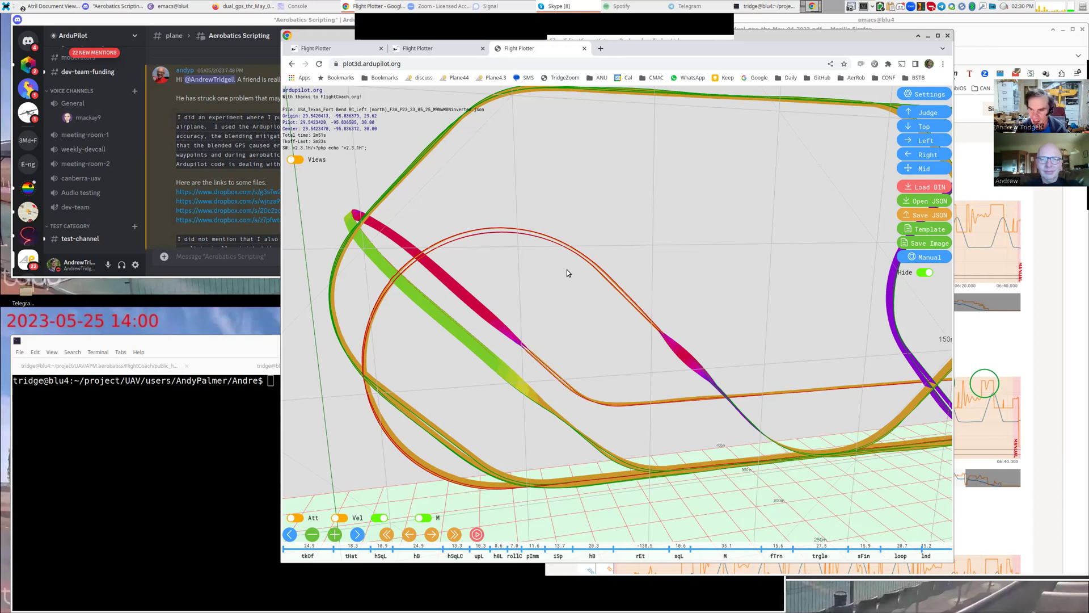
pyautogui.moveTo(564, 262); pyautogui.dragTo(573, 271)
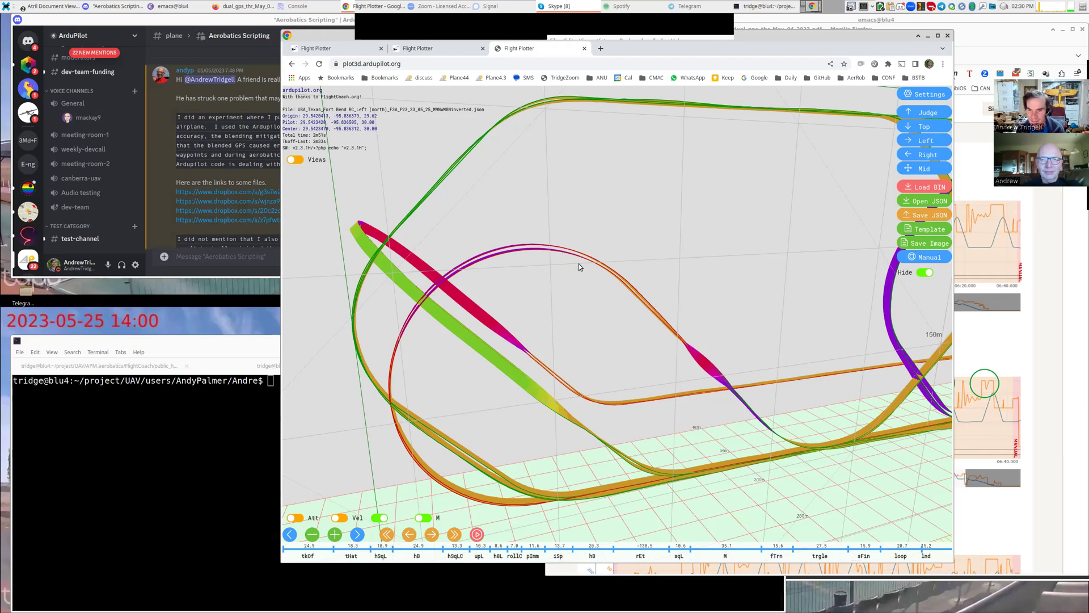
pyautogui.scroll(5, 579, 255)
pyautogui.moveTo(580, 250); pyautogui.dragTo(504, 226)
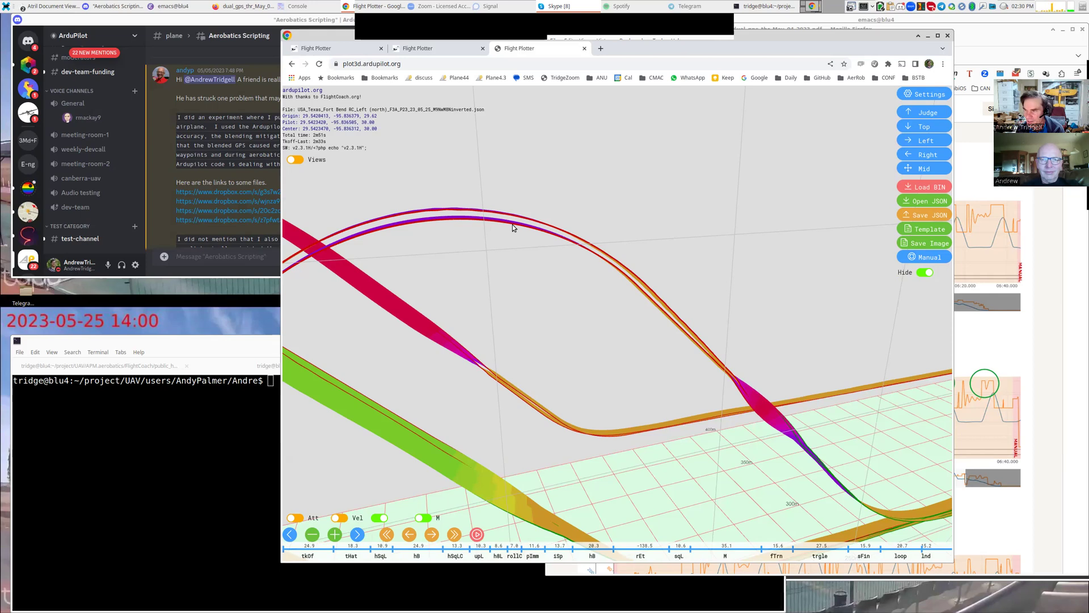
pyautogui.scroll(-3, 512, 223)
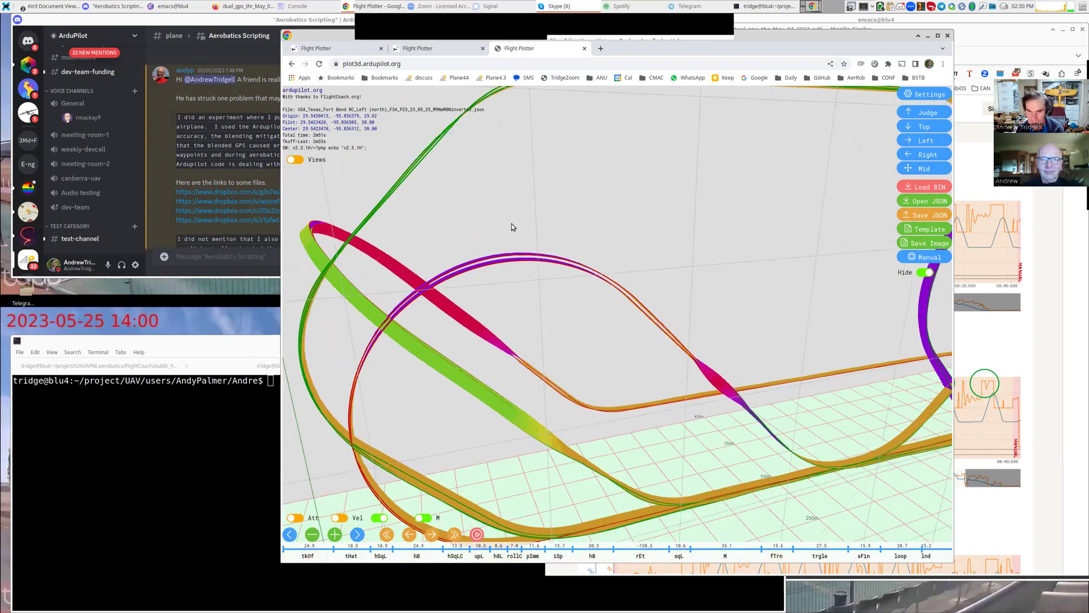
pyautogui.scroll(-2, 512, 227)
pyautogui.scroll(-2, 512, 227)
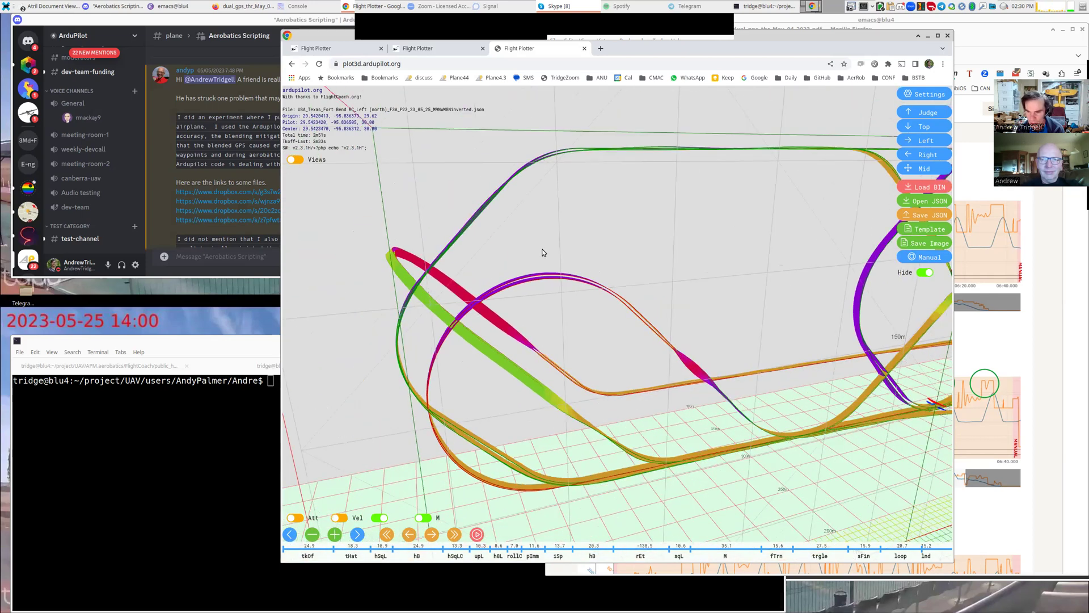
pyautogui.moveTo(623, 280); pyautogui.dragTo(661, 274)
pyautogui.scroll(-1, 605, 274)
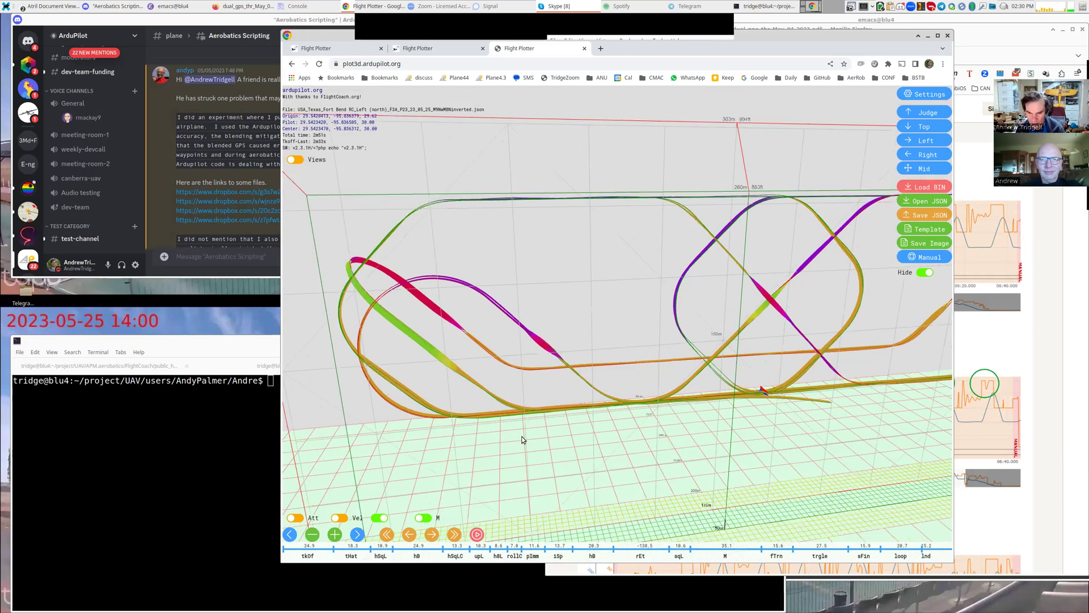
# Start the flight animation in the ArduPilot plot and shrink the browser window.
pyautogui.click(478, 532)
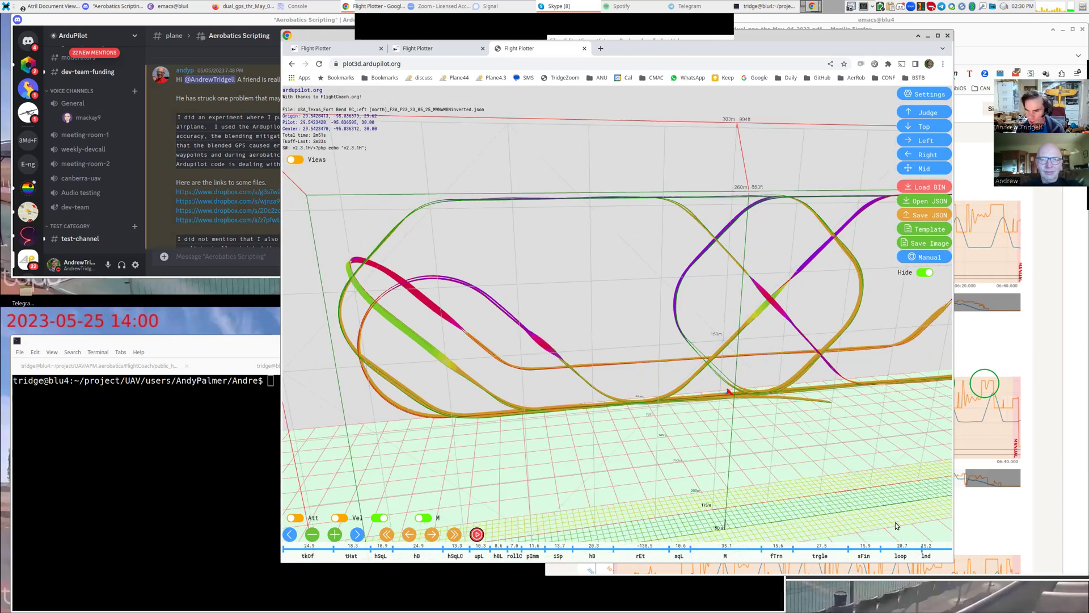
pyautogui.moveTo(892, 523); pyautogui.dragTo(785, 452)
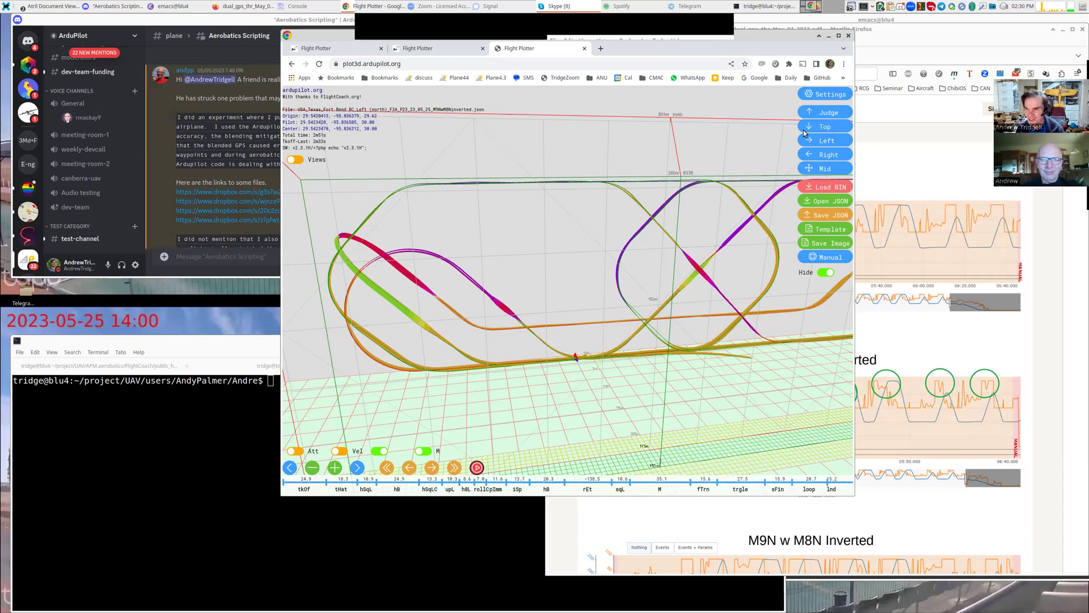
# Toggle the Slow option for Graphics Performance in the plotter settings.
pyautogui.click(836, 93)
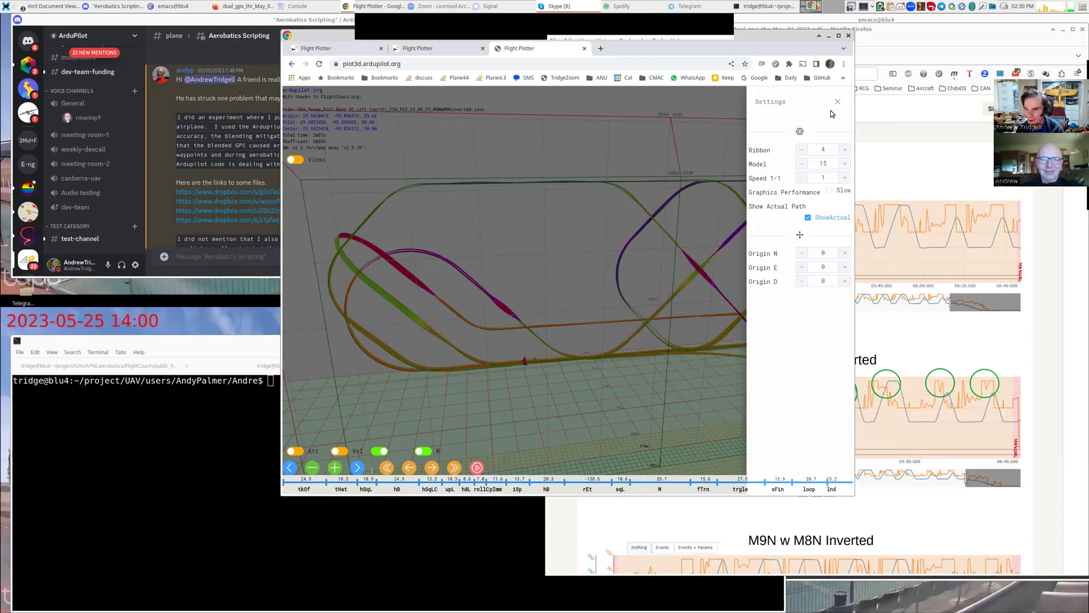
pyautogui.click(829, 191)
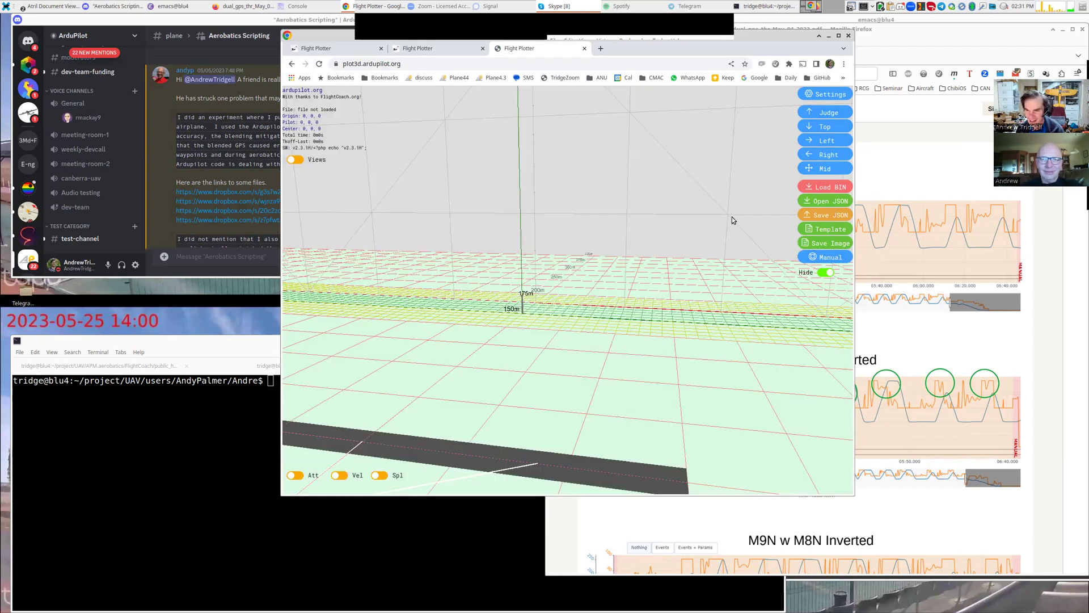
# Load the M9NwM8Ninverted.BIN log with schedule P23 and site Fort Bend RC / Left (north), and examine the plotted flight path.
pyautogui.click(816, 186)
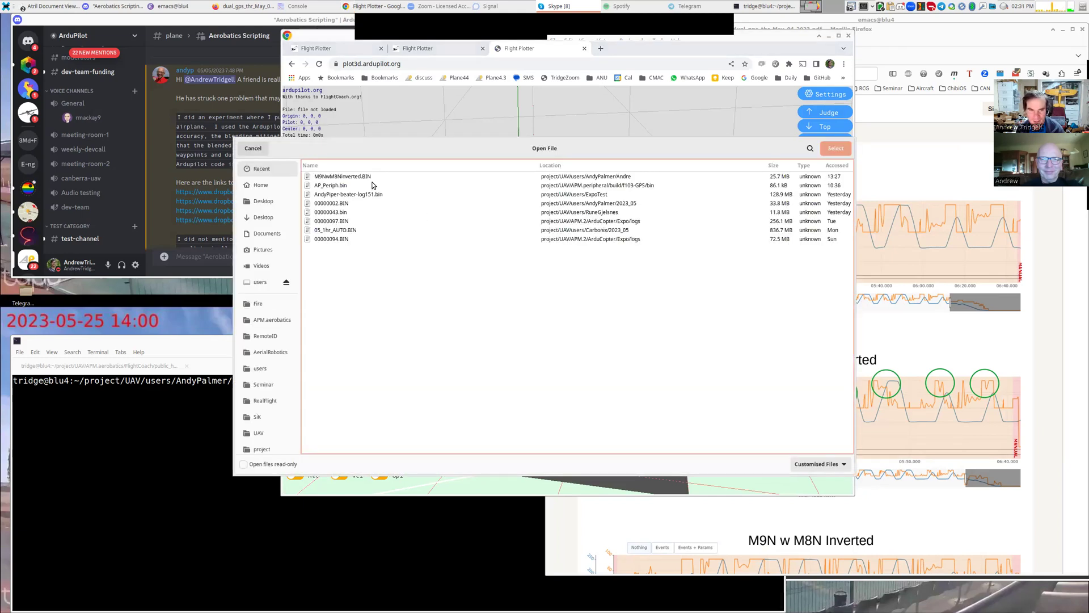
pyautogui.doubleClick(372, 177)
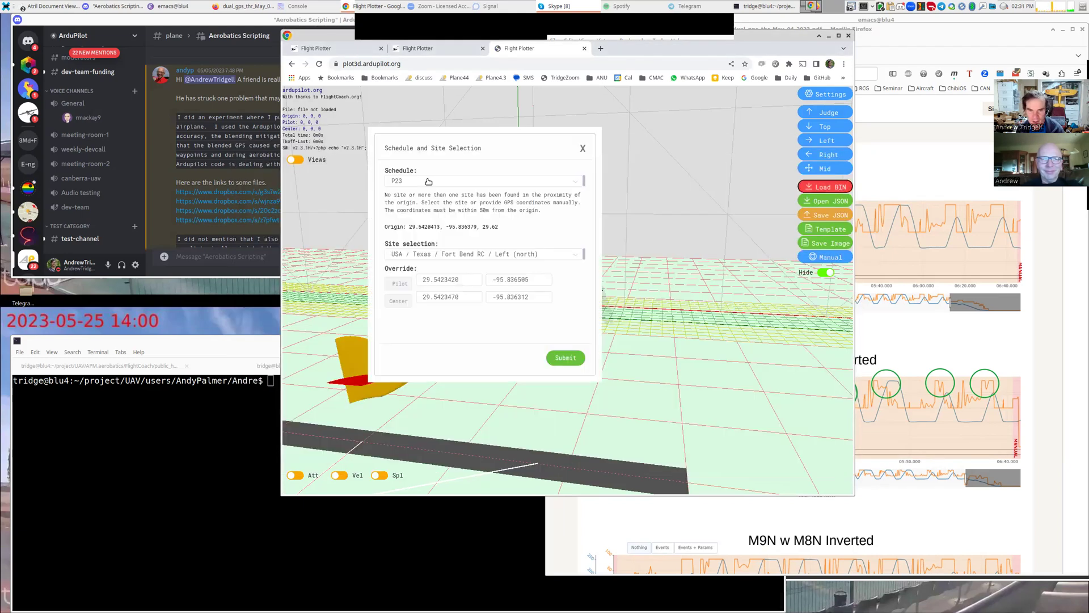
pyautogui.click(569, 359)
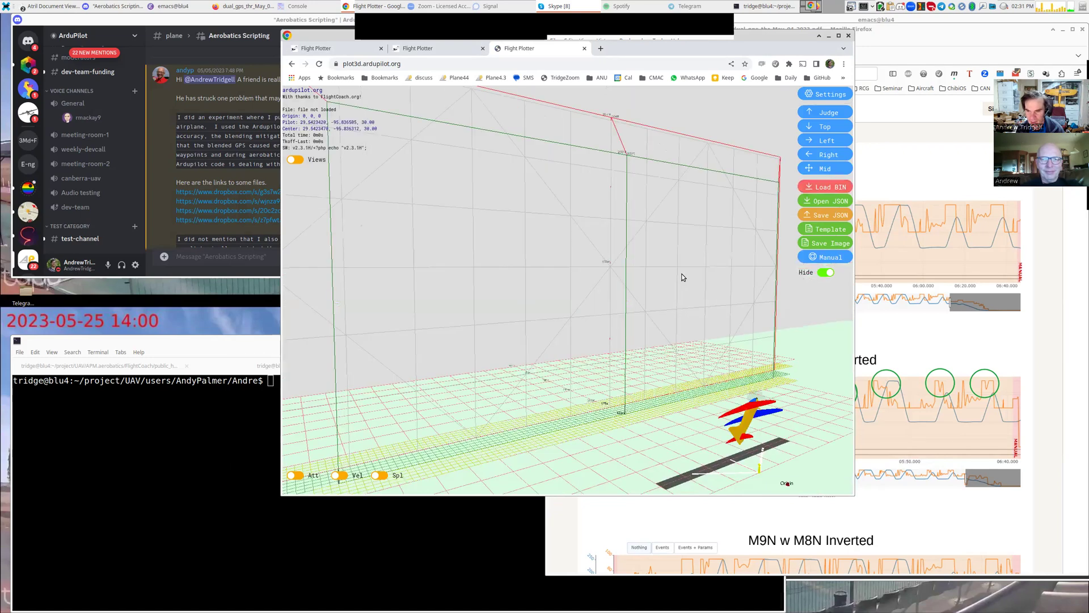
pyautogui.moveTo(543, 264); pyautogui.dragTo(582, 303)
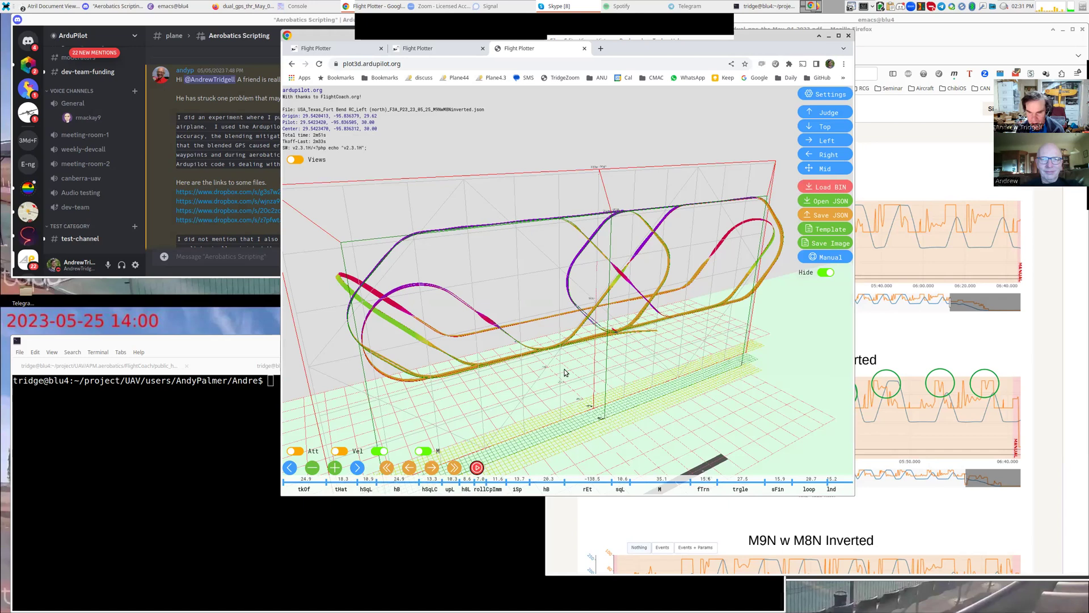
pyautogui.moveTo(588, 303); pyautogui.dragTo(607, 302)
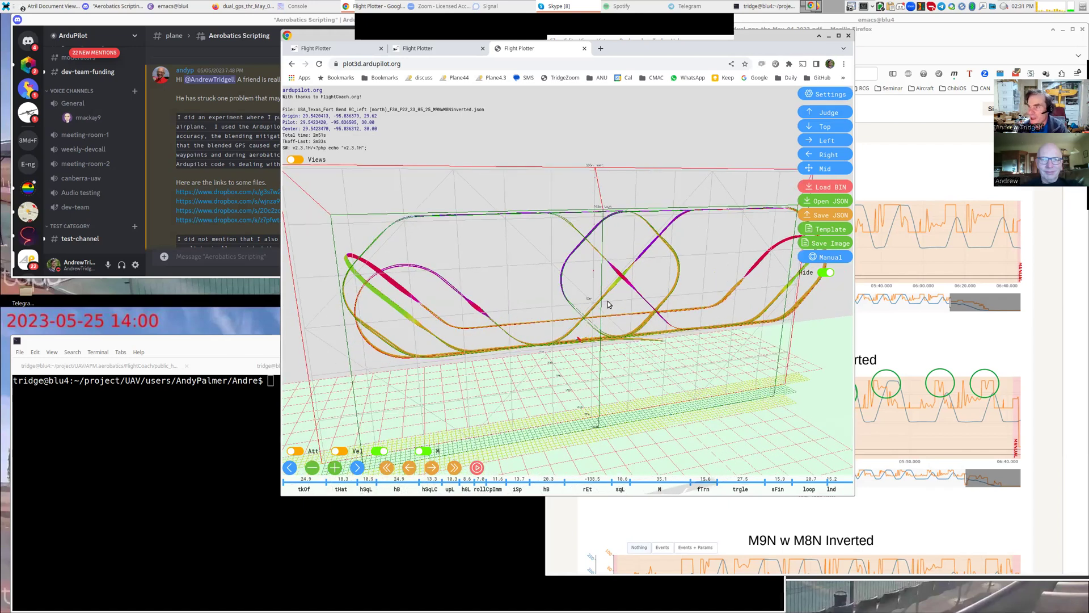
pyautogui.moveTo(605, 303); pyautogui.dragTo(573, 352)
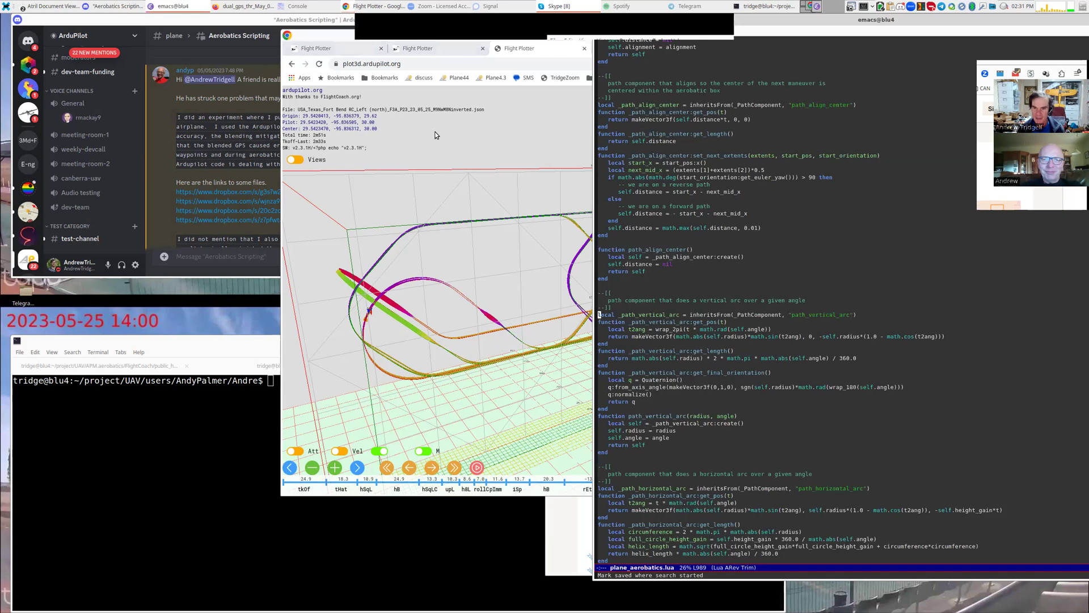
# Switch to Emacs and open the Schedules directory under the FixedWing aerobatics folder.
pyautogui.click(170, 5)
pyautogui.hotkey('ctrl', 'x')
pyautogui.hotkey('ctrl', 'f')
pyautogui.write('Sc')
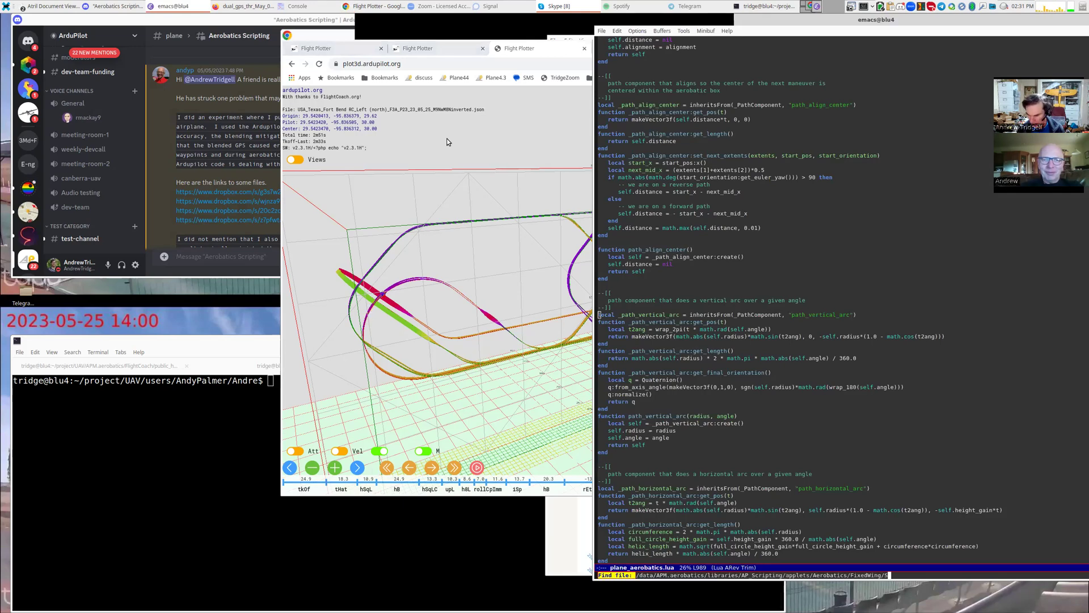
pyautogui.press('Tab')
pyautogui.press('Return')
# Open the schedule file F3AF25.txt from the directory listing.
pyautogui.press('Down')
pyautogui.press('Down')
pyautogui.press('Down')
pyautogui.press('Down')
pyautogui.press('Down')
pyautogui.press('Down')
pyautogui.press('Down')
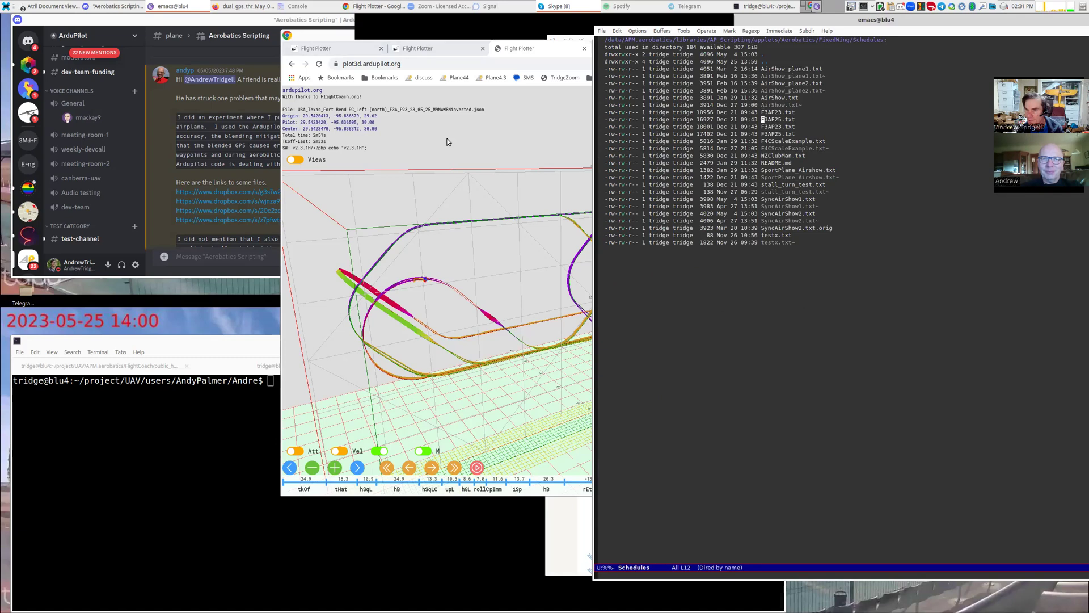
pyautogui.press('Return')
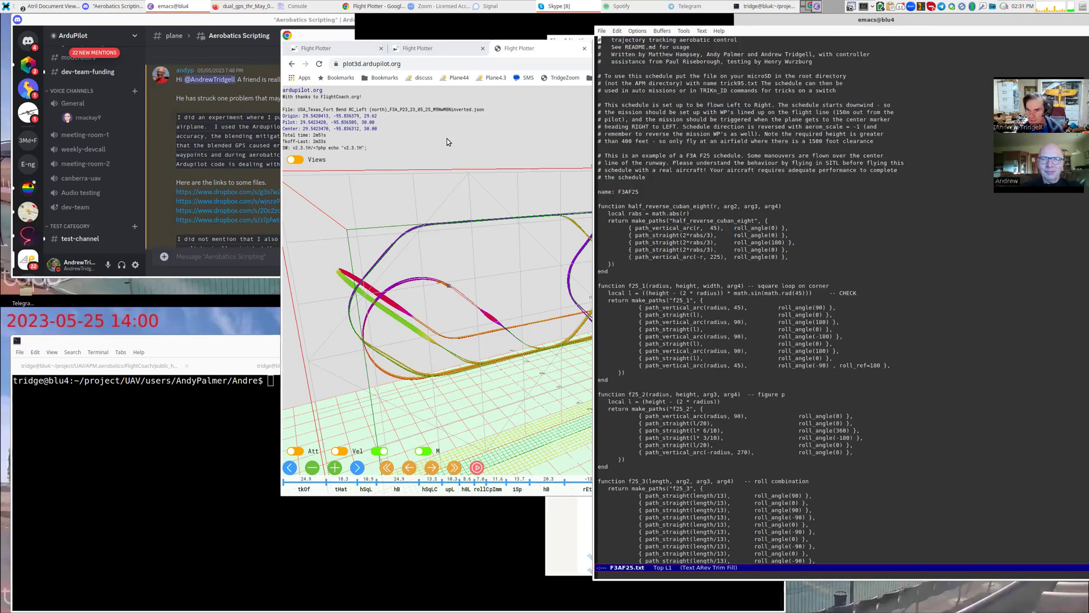
# Move the editor window fully into view and look through the F3AF25 schedule down to its manoeuvre list.
pyautogui.moveTo(701, 186); pyautogui.dragTo(526, 147)
pyautogui.scroll(-10, 526, 147)
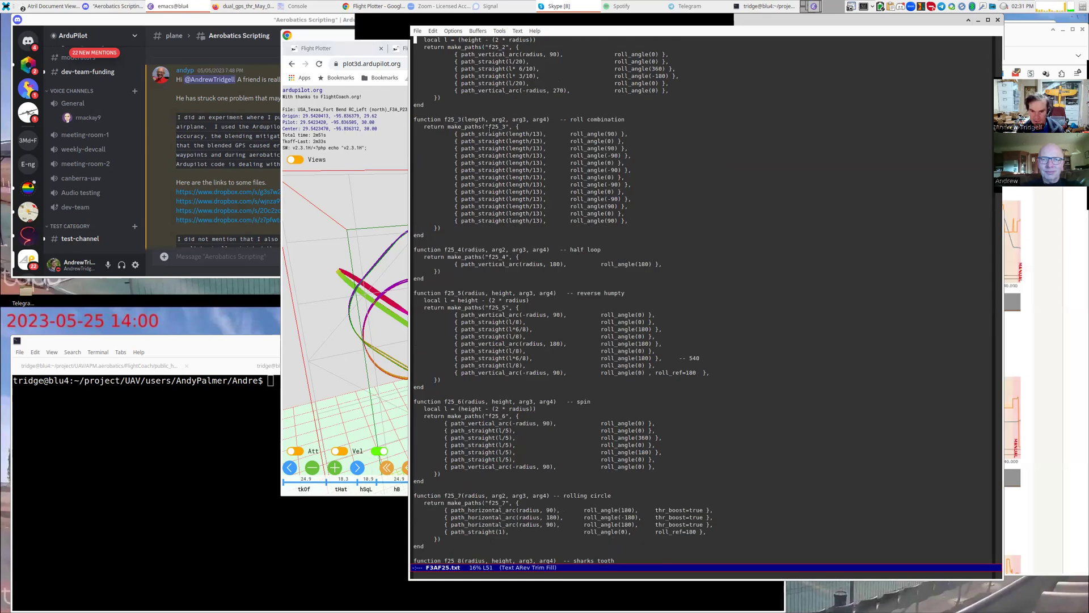
pyautogui.scroll(-20, 492, 127)
pyautogui.scroll(6, 501, 134)
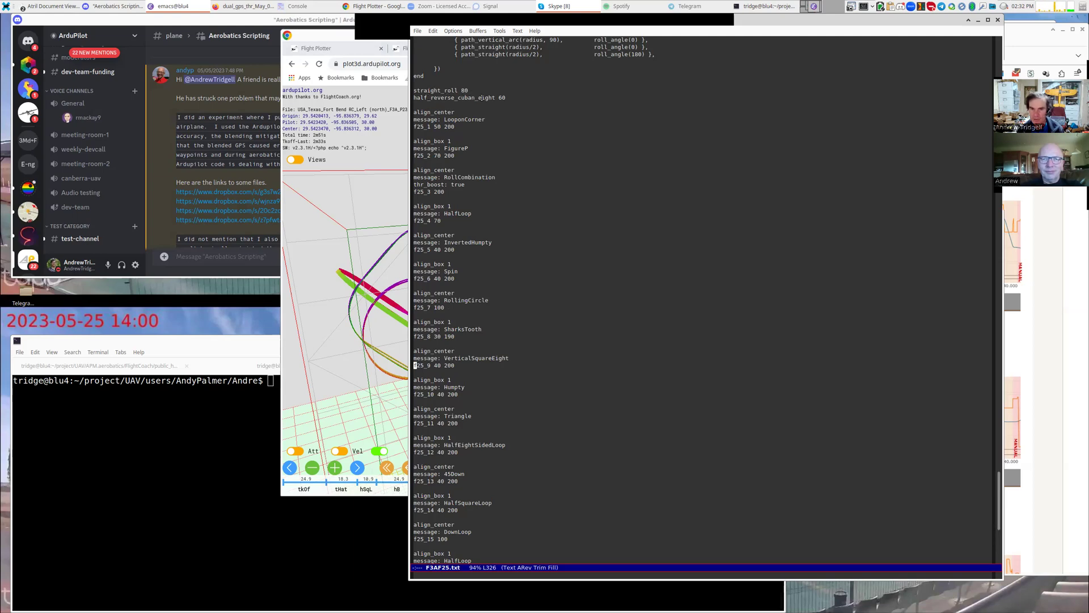
# Highlight the align_center and f25_1 lines of the LooponCorner entry in the manoeuvre list.
pyautogui.hotkey('ctrl', 'space')
pyautogui.hotkey('ctrl', 'e')
pyautogui.moveTo(414, 112); pyautogui.dragTo(438, 112)
pyautogui.moveTo(446, 119)
pyautogui.mouseDown()
pyautogui.moveTo(483, 120)
pyautogui.moveTo(431, 127)
pyautogui.mouseUp()
pyautogui.hotkey('alt', 'w')
# Search the schedule for f25_1 from the start of the file to reach its function definition.
pyautogui.hotkey('ctrl', 's')
pyautogui.write('f25_1')
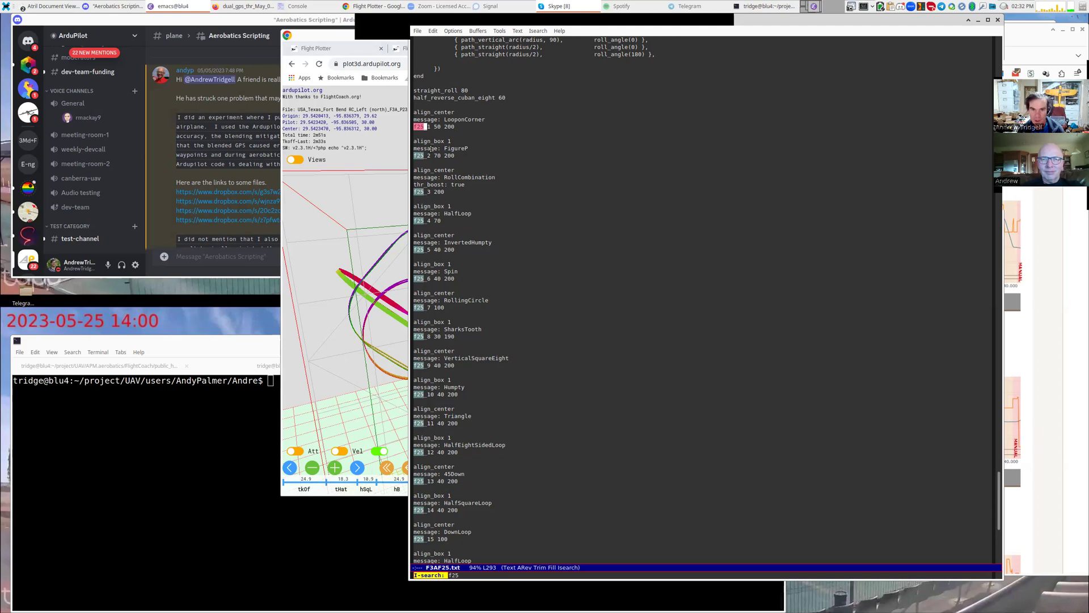
pyautogui.hotkey('ctrl', 's')
pyautogui.hotkey('ctrl', 's')
pyautogui.hotkey('ctrl', 's')
pyautogui.hotkey('ctrl', 's')
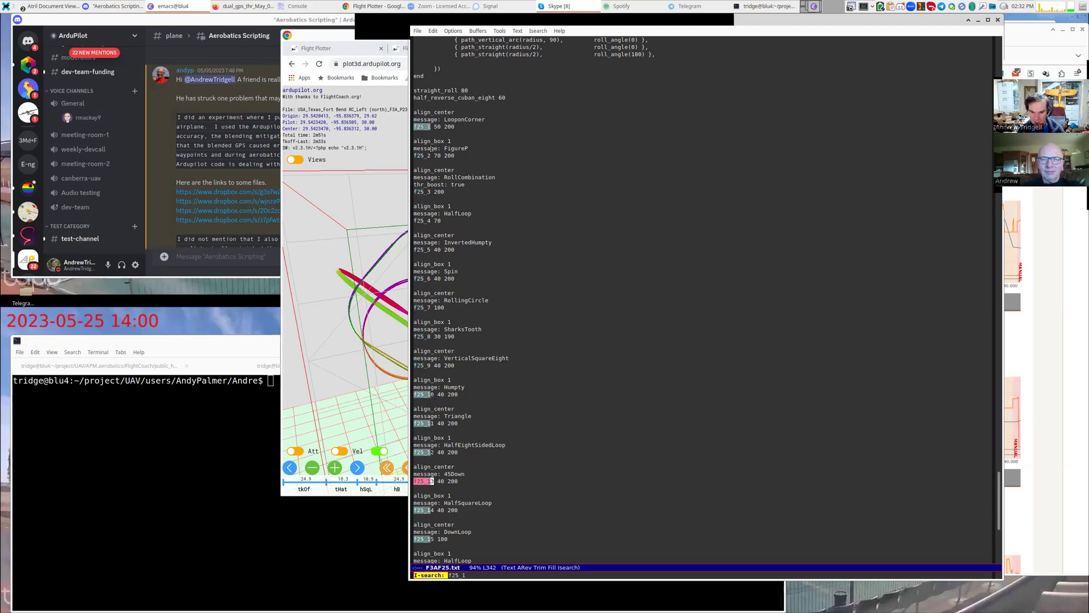
pyautogui.press('alt+less')
pyautogui.hotkey('ctrl', 's')
pyautogui.hotkey('ctrl', 's')
pyautogui.hotkey('ctrl', 'a')
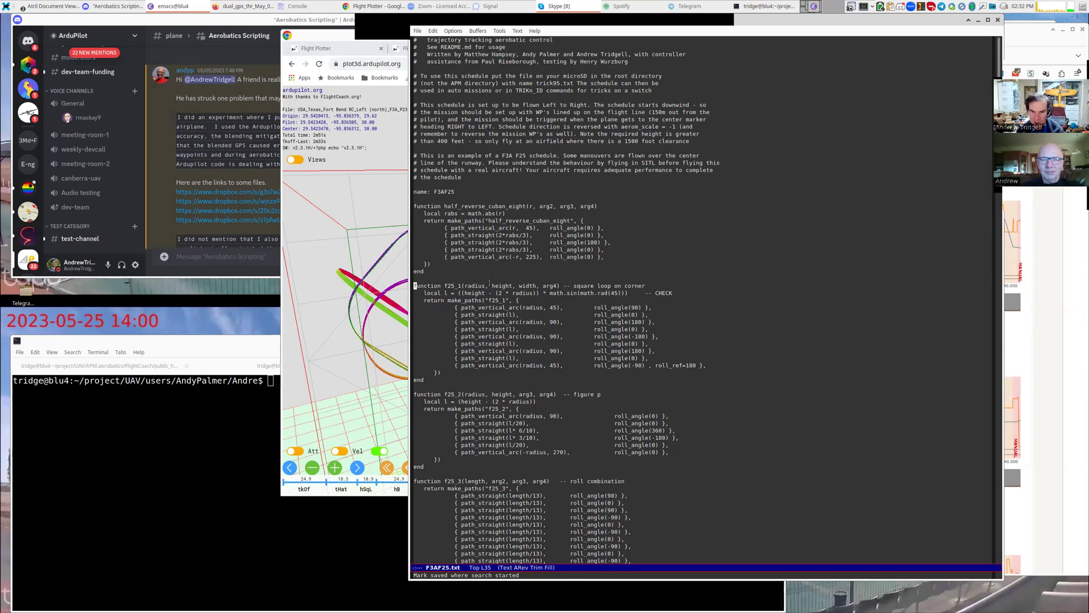
# Examine the f25_1 square loop function, highlighting its path components and the length calculation line marked CHECK.
pyautogui.scroll(-3, 489, 282)
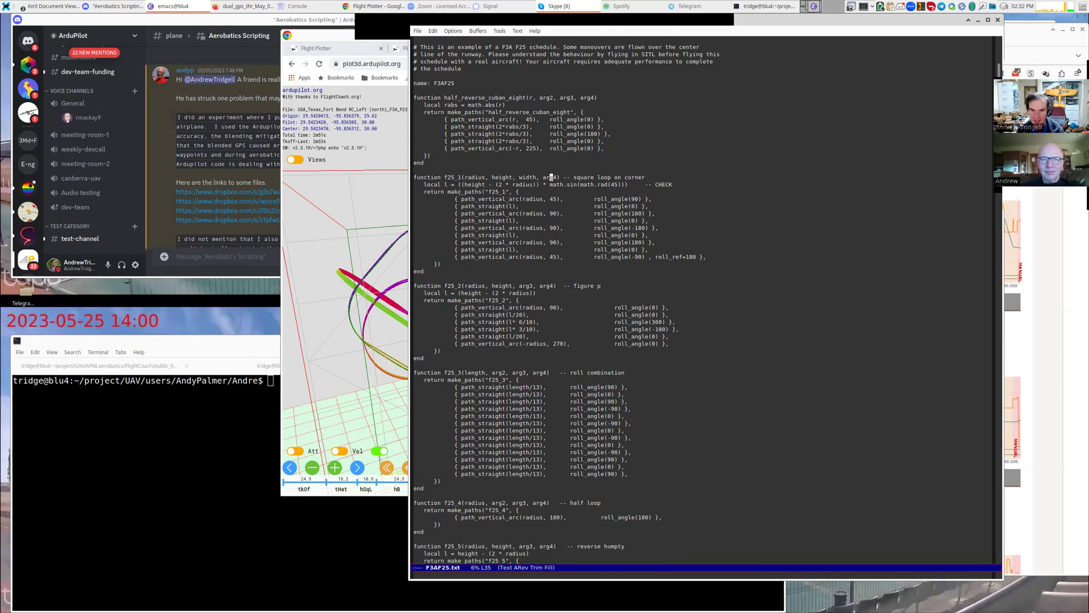
pyautogui.moveTo(464, 199); pyautogui.dragTo(508, 199)
pyautogui.click(497, 207)
pyautogui.press('Down')
pyautogui.moveTo(676, 182); pyautogui.dragTo(676, 182)
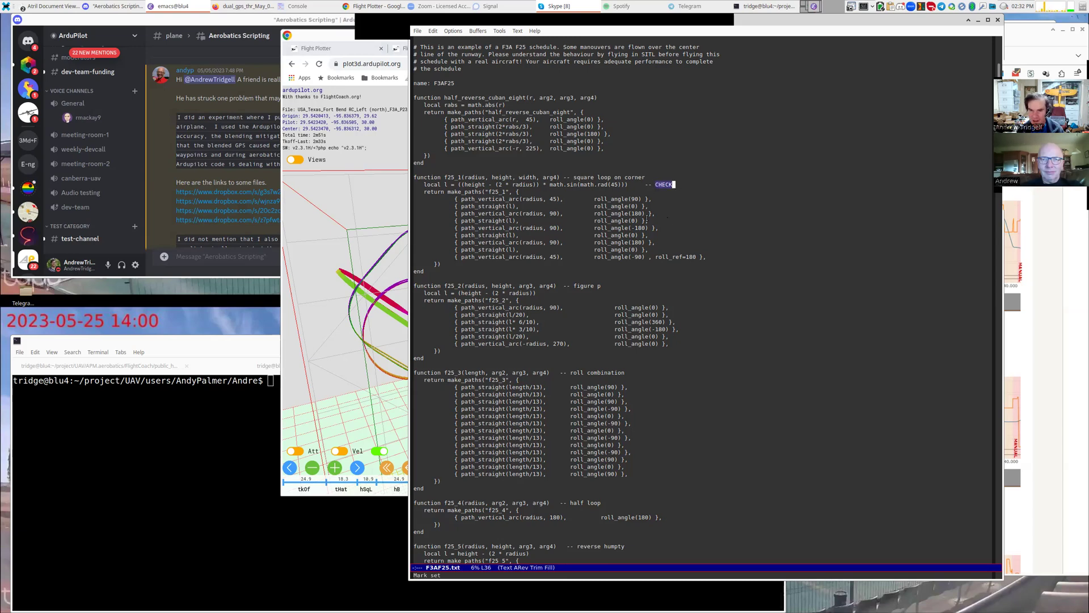
pyautogui.tripleClick(510, 188)
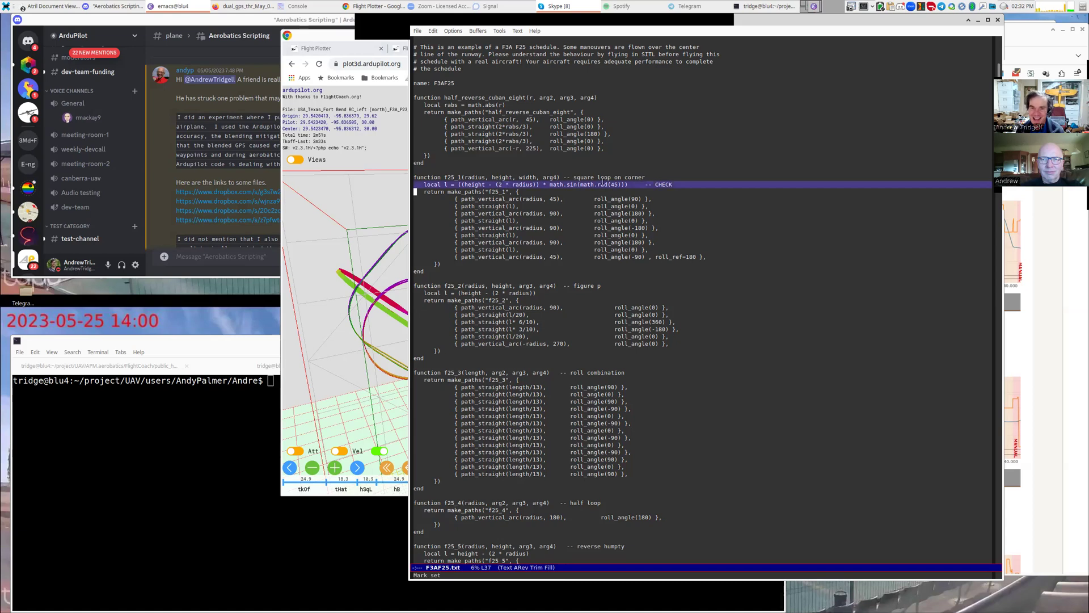
pyautogui.click(562, 149)
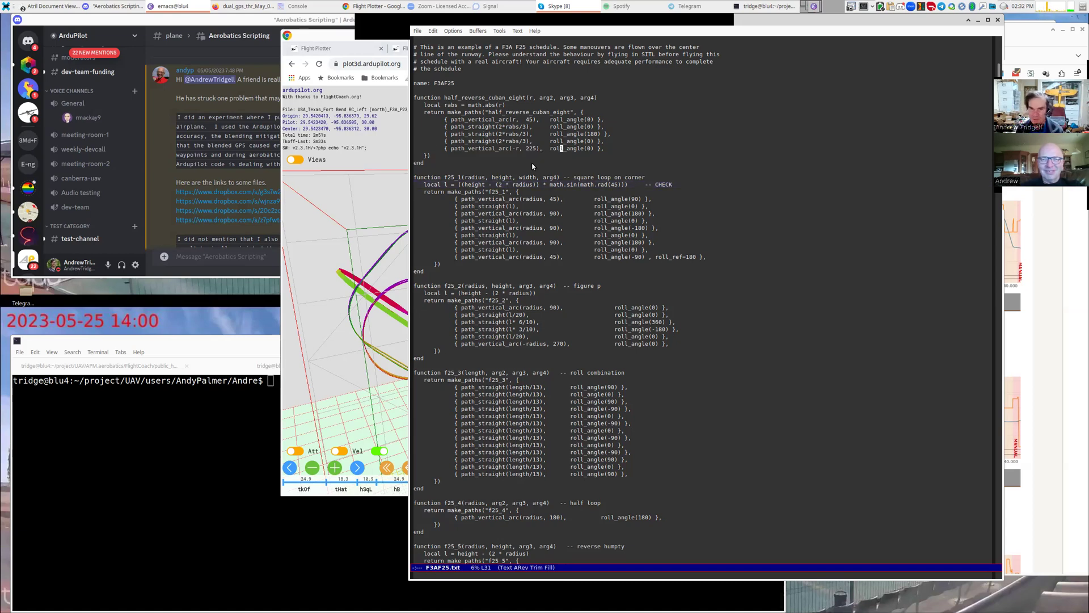
# Review the remaining manoeuvre functions, from the roll combination to the stall turn and the start of the manoeuvre list.
pyautogui.scroll(-12, 532, 164)
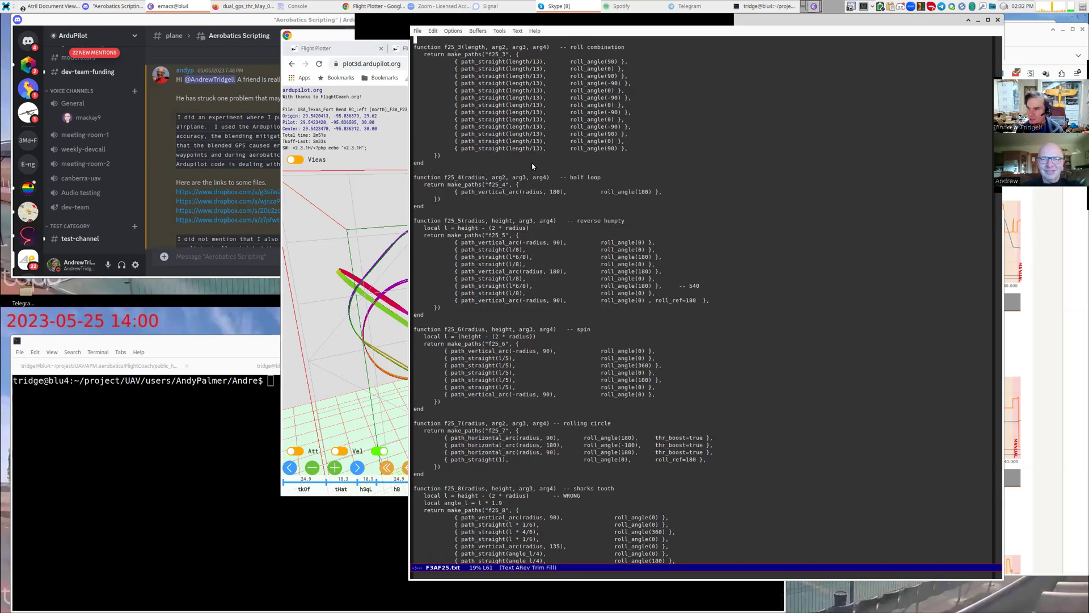
pyautogui.scroll(-9, 533, 167)
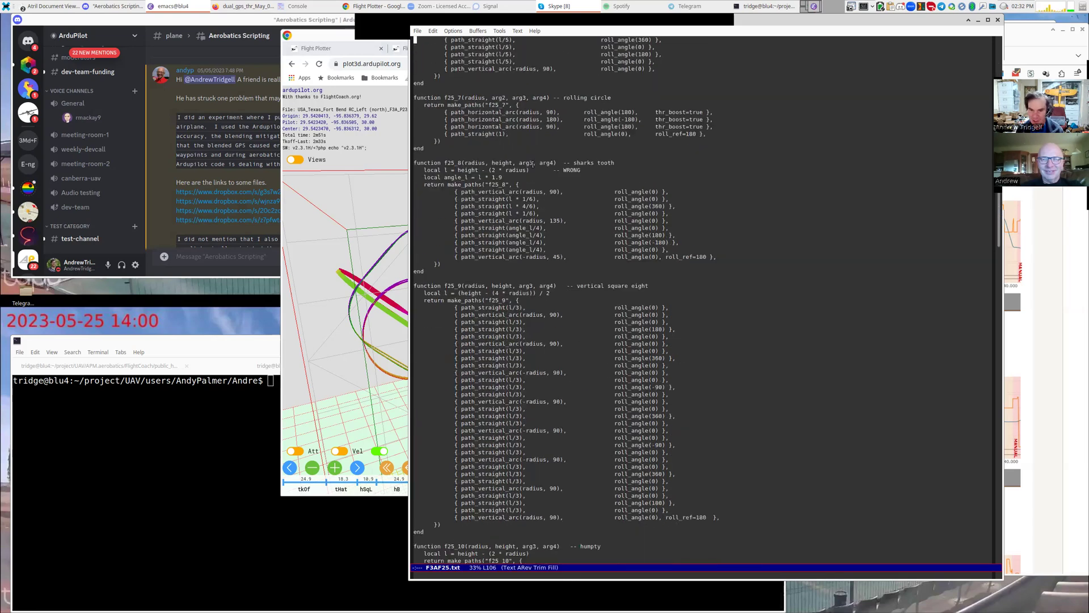
pyautogui.scroll(-20, 532, 167)
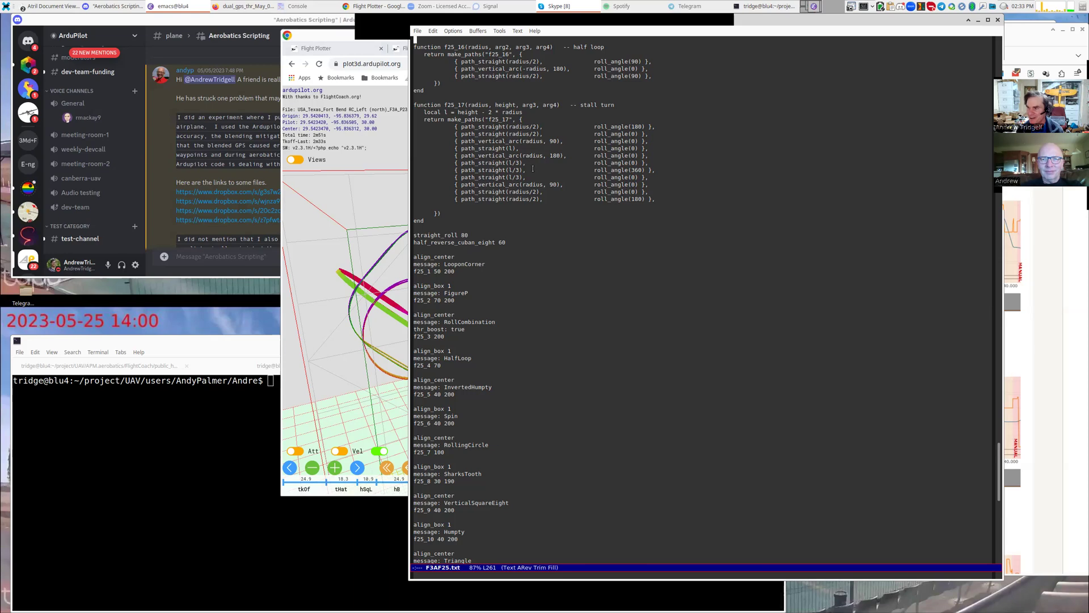
# Return to the ArduPilot plot in the browser and examine the flight ribbons up close from several angles.
pyautogui.click(336, 260)
pyautogui.scroll(3, 507, 292)
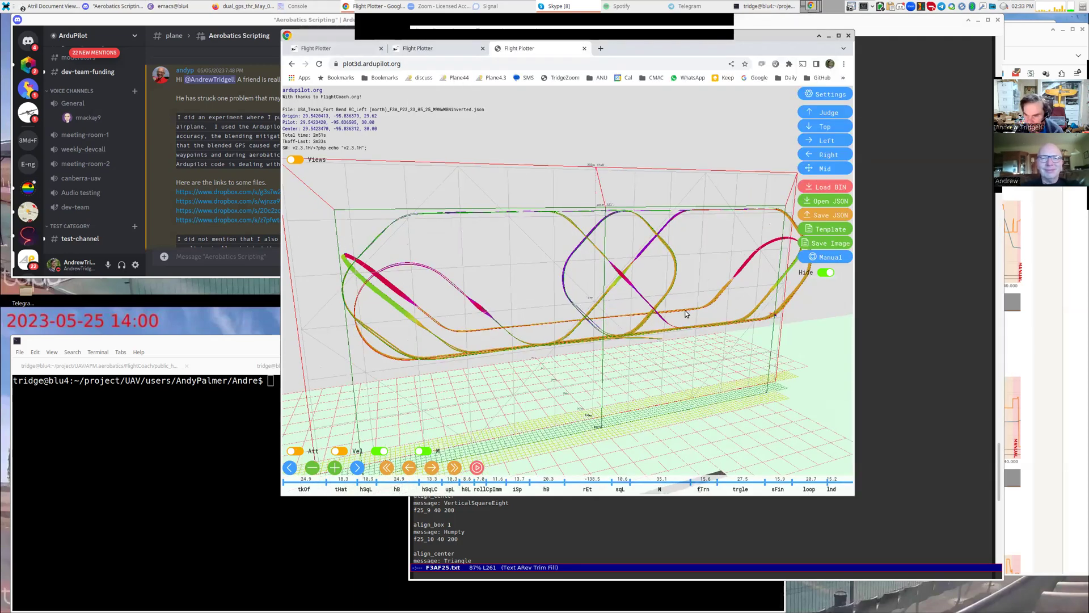
pyautogui.moveTo(653, 315); pyautogui.dragTo(767, 304)
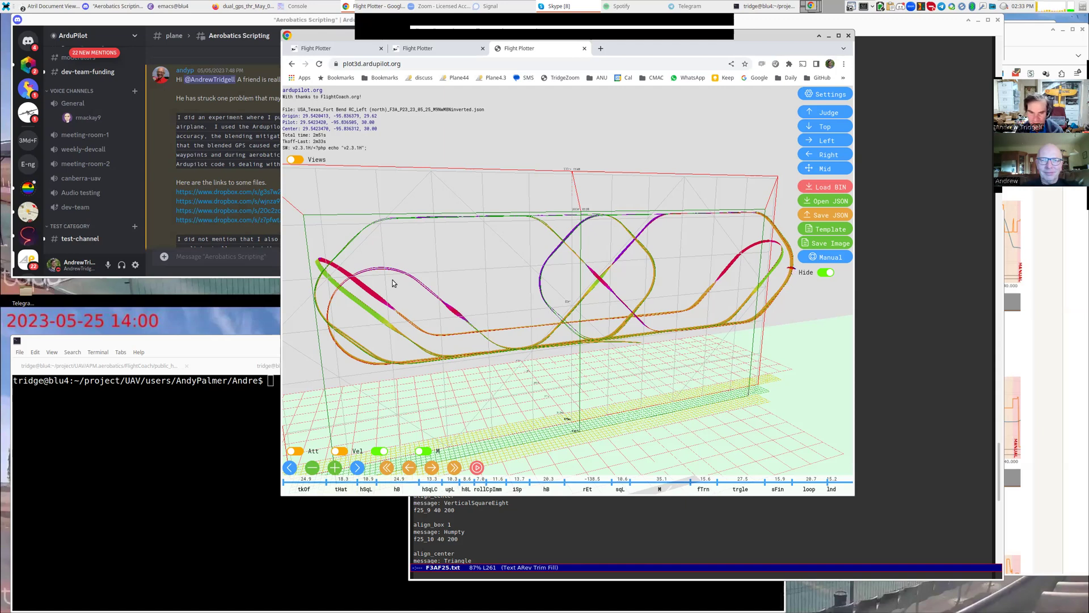
pyautogui.scroll(5, 391, 287)
pyautogui.moveTo(378, 310); pyautogui.dragTo(458, 302)
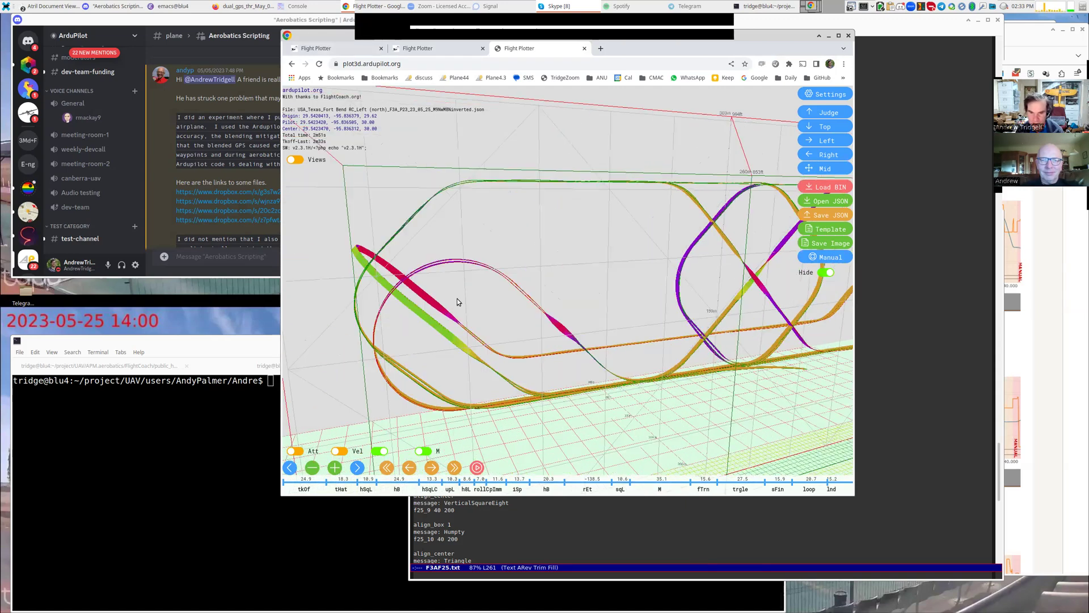
pyautogui.scroll(3, 448, 263)
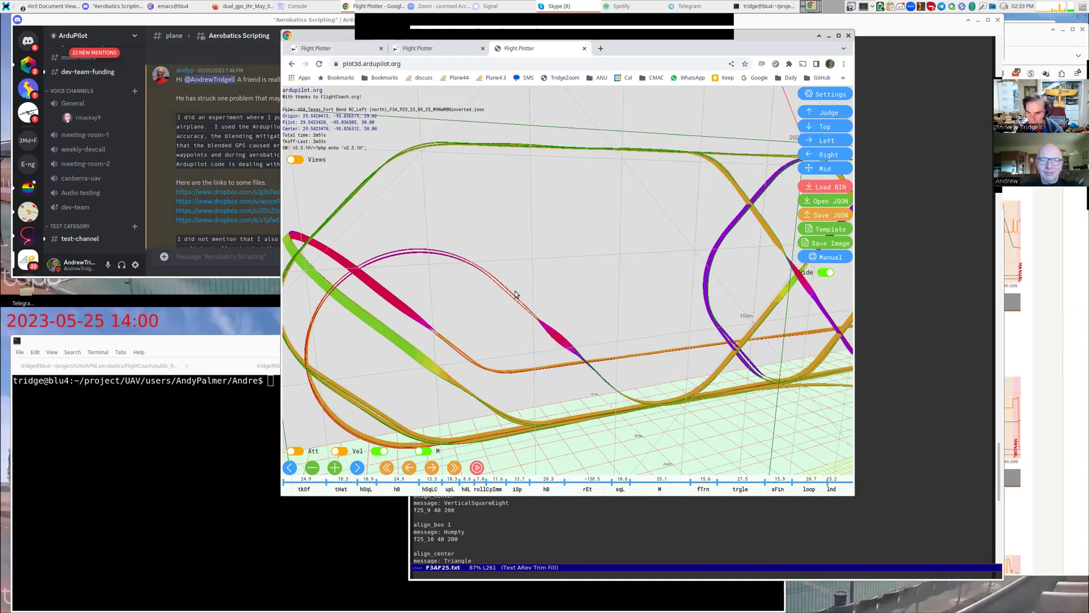
pyautogui.moveTo(591, 303); pyautogui.dragTo(636, 303)
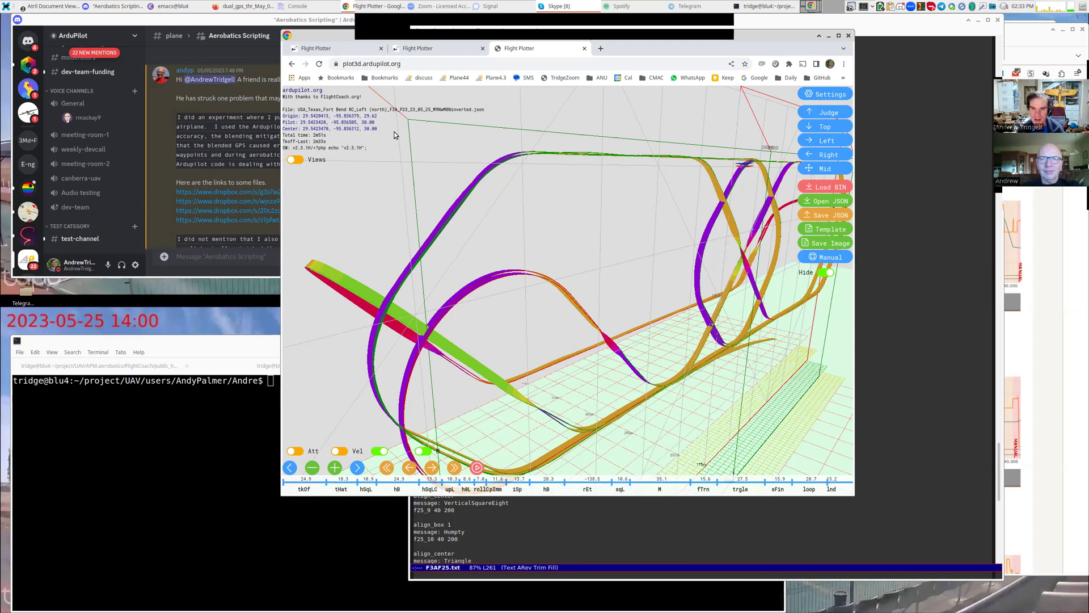
pyautogui.scroll(5, 624, 249)
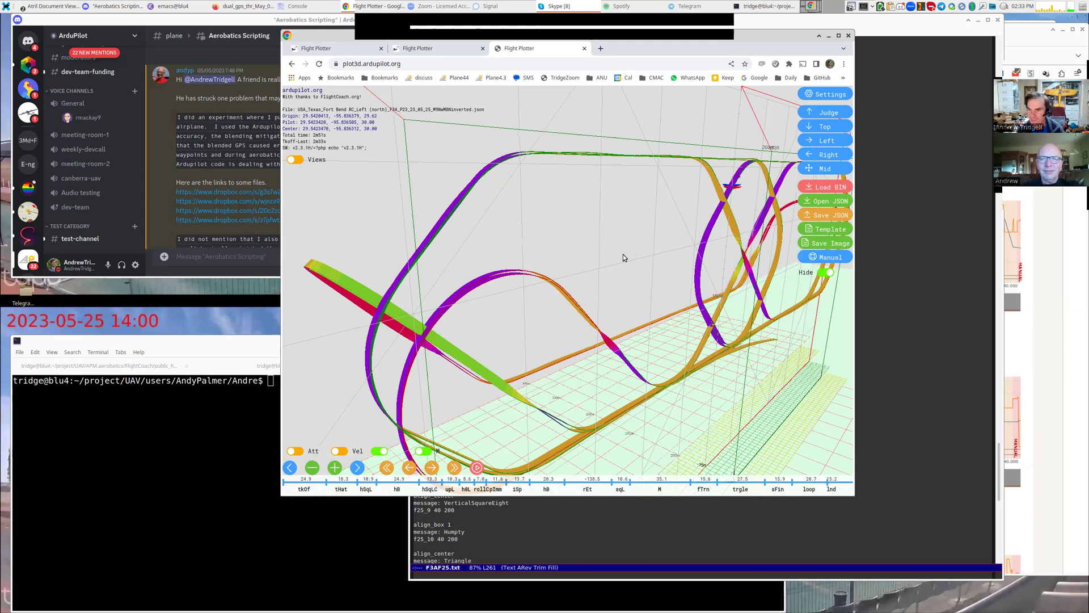
pyautogui.scroll(-3, 607, 255)
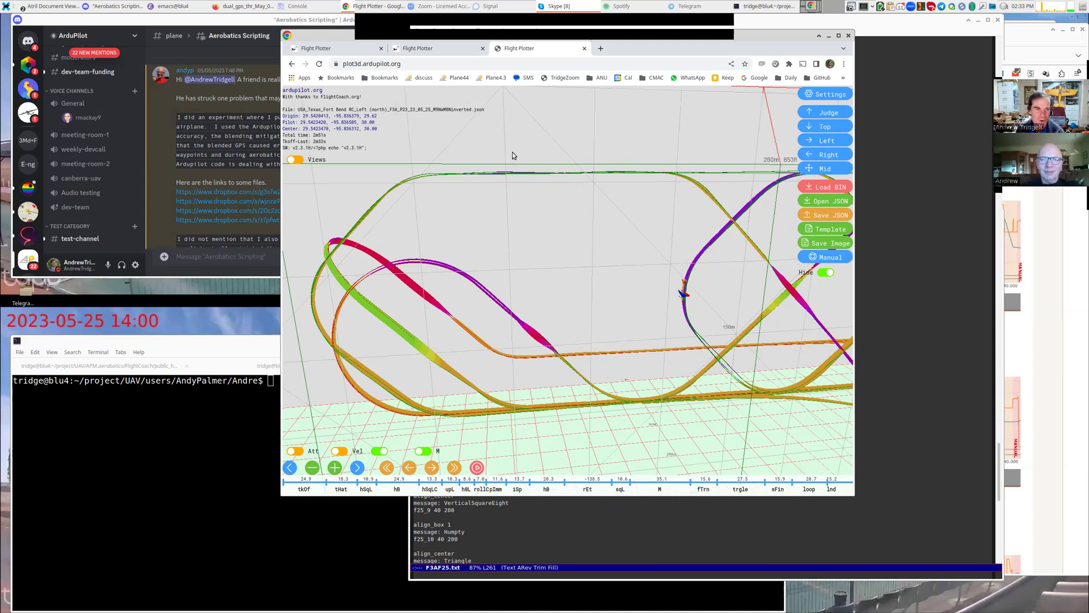
# Check the dual-GPS post in Discord's Aerobatics Scripting channel, then return to the plotter and move its window aside.
pyautogui.click(253, 130)
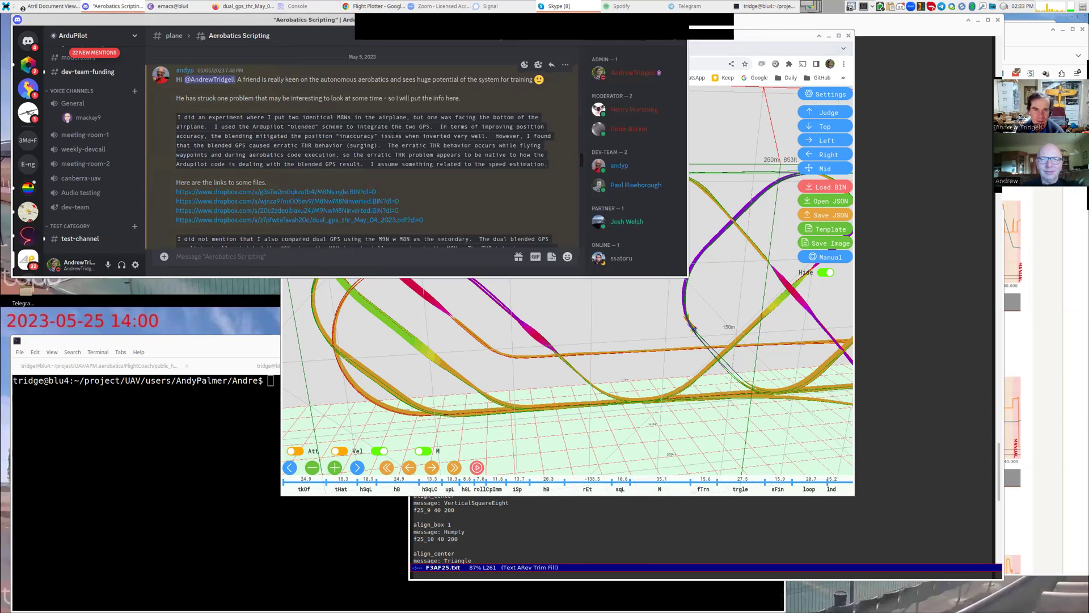
pyautogui.click(597, 311)
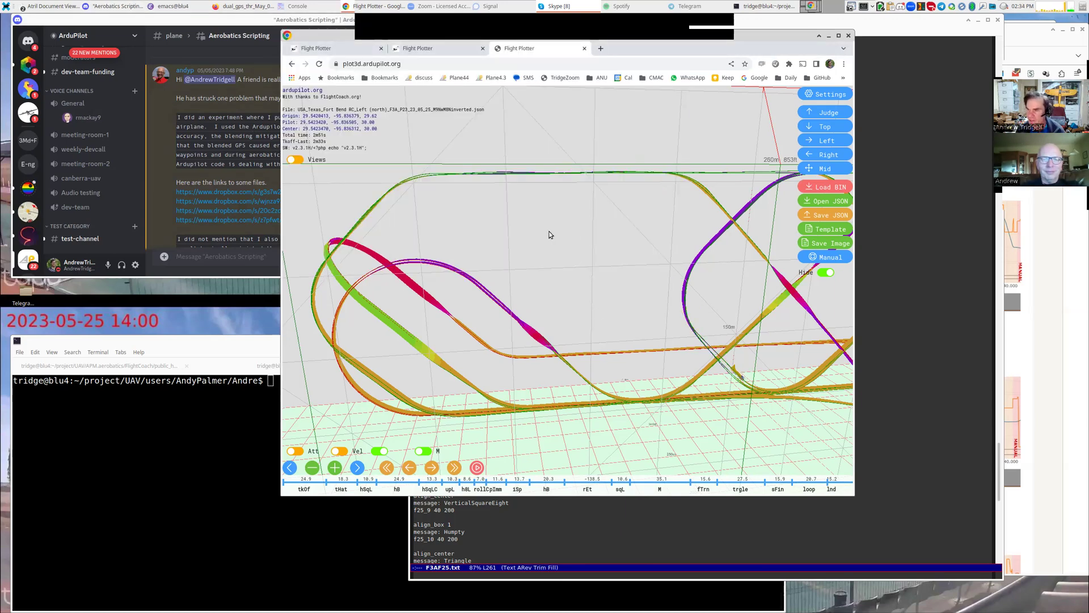
pyautogui.moveTo(544, 236); pyautogui.dragTo(652, 237)
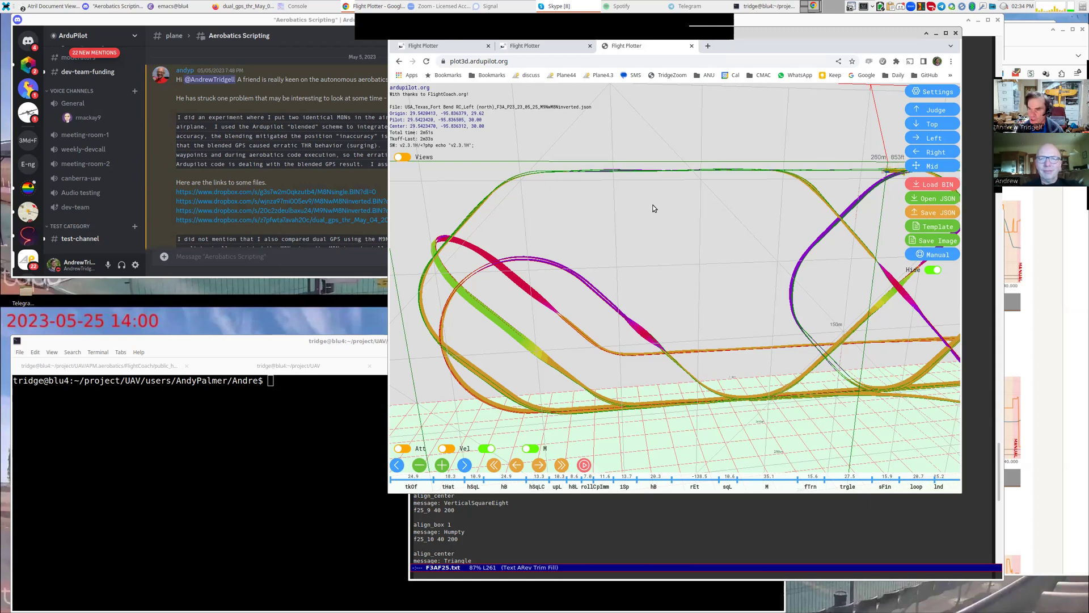
# Switch to the terminal and list the log files in the current folder.
pyautogui.click(340, 428)
pyautogui.write('ls')
pyautogui.press('Return')
# Recall the command MAVExplorer.py M9NwM8Ninverted.BIN on a cleared terminal screen and highlight the program name.
pyautogui.write('fg')
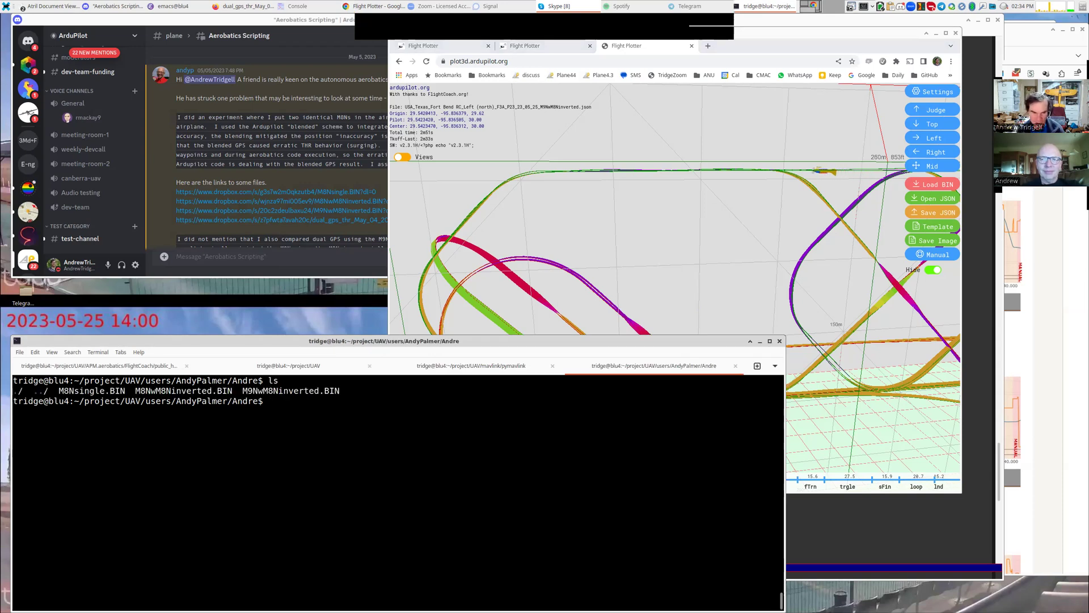
pyautogui.press('Up')
pyautogui.press('Up')
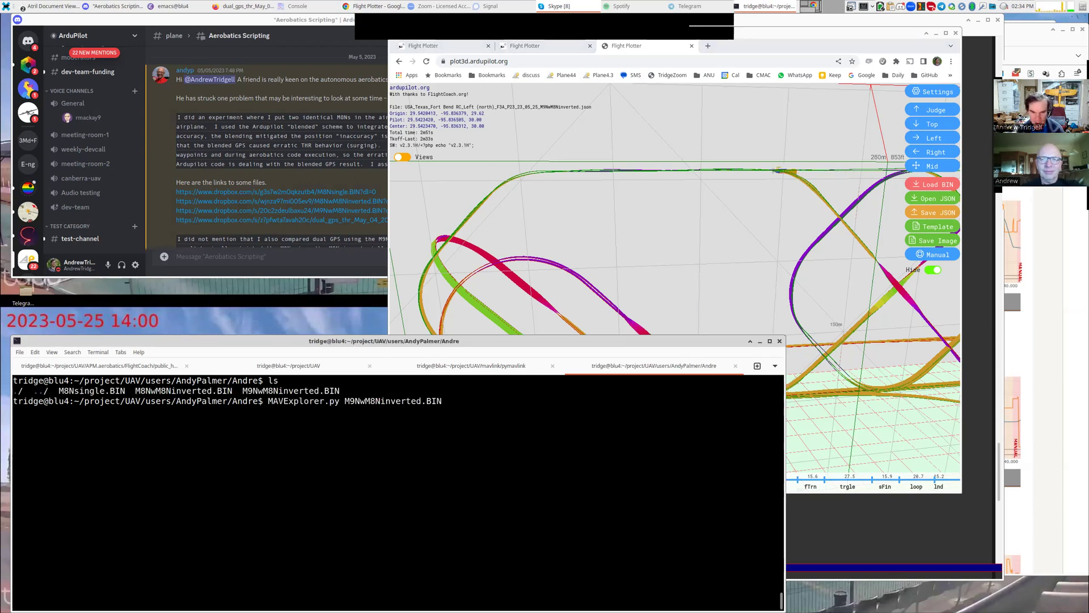
pyautogui.hotkey('ctrl', 'l')
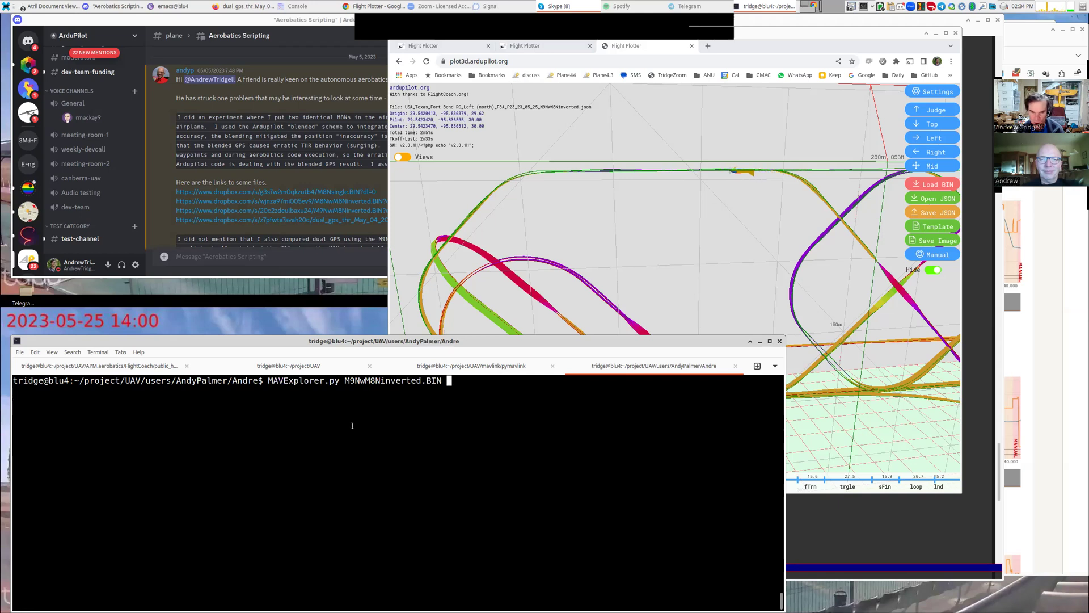
pyautogui.moveTo(269, 380); pyautogui.dragTo(341, 383)
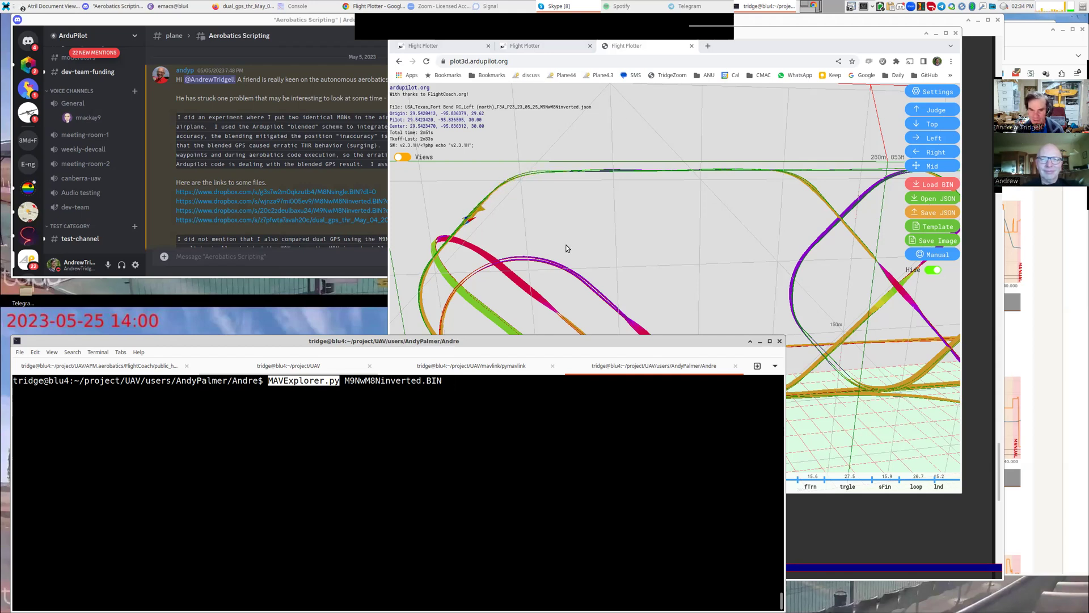
# Open M9NwM8Ninverted.BIN in MAVExplorer and display the log's GPS tracks with the map GPS command.
pyautogui.click(536, 405)
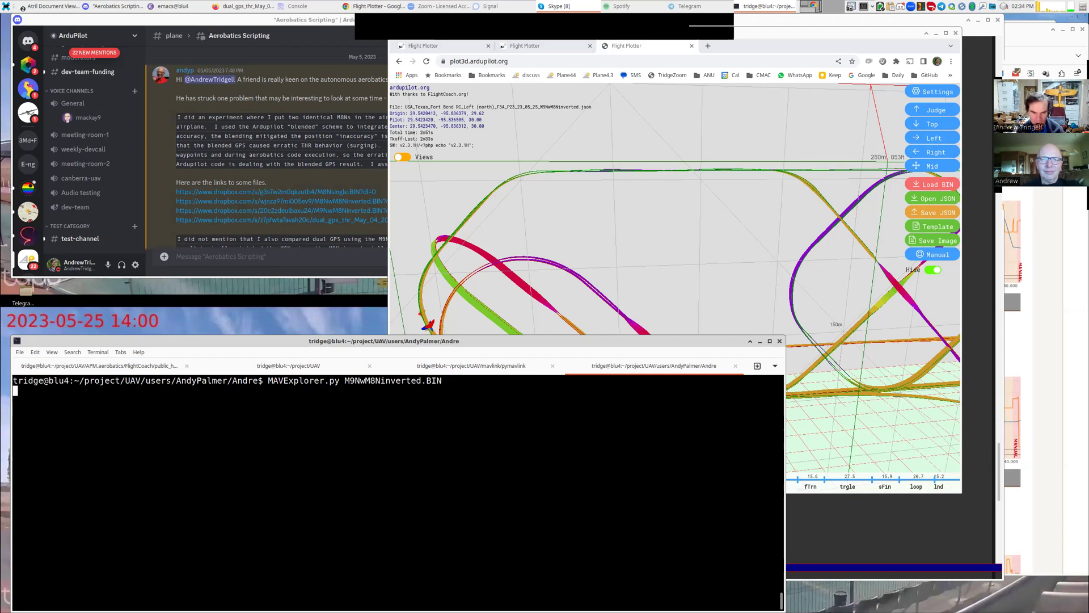
pyautogui.press('Return')
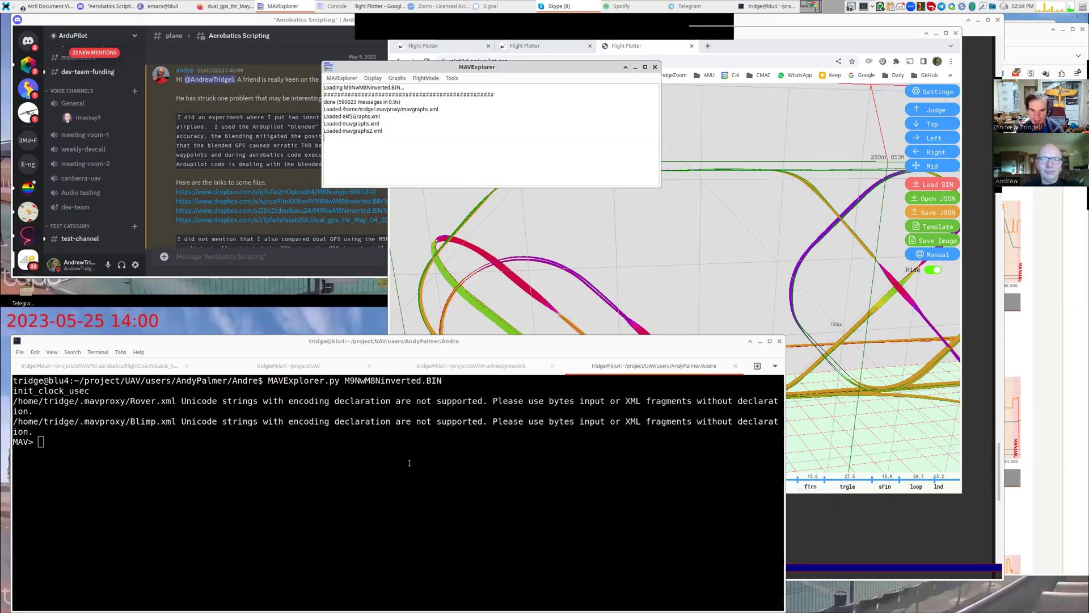
pyautogui.click(340, 456)
pyautogui.write('map')
pyautogui.write('GPS')
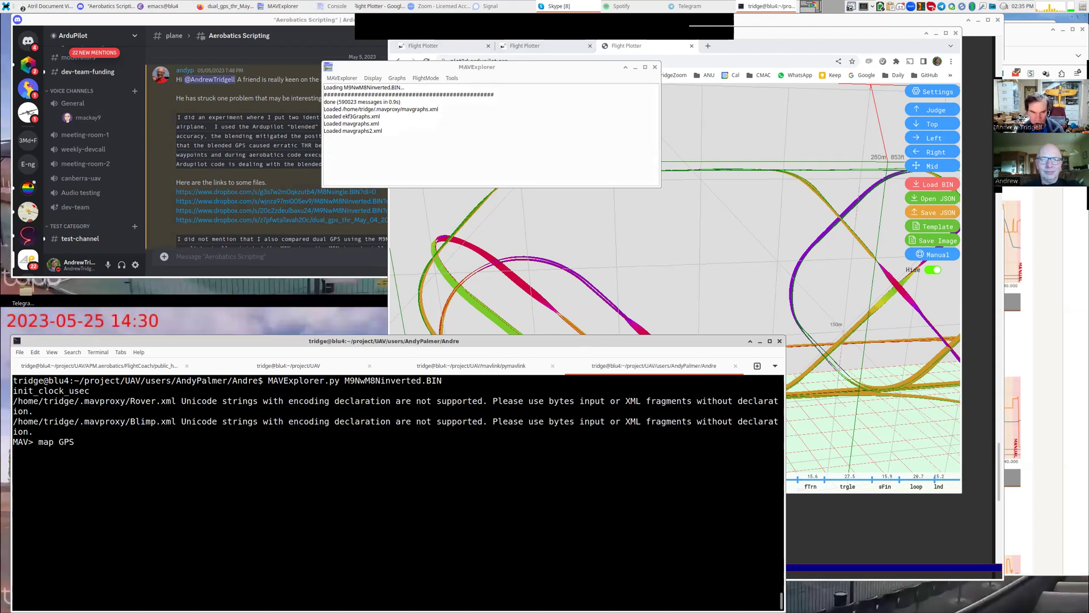
pyautogui.press('Return')
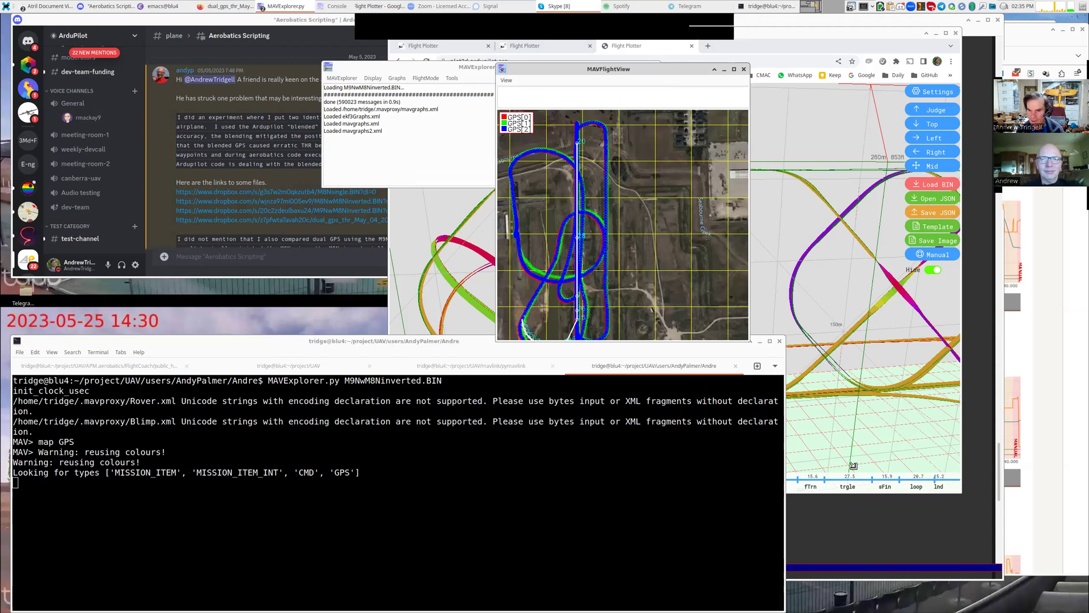
# Enlarge the flight map window and examine the full tracks of the three GPS sources.
pyautogui.click(514, 135)
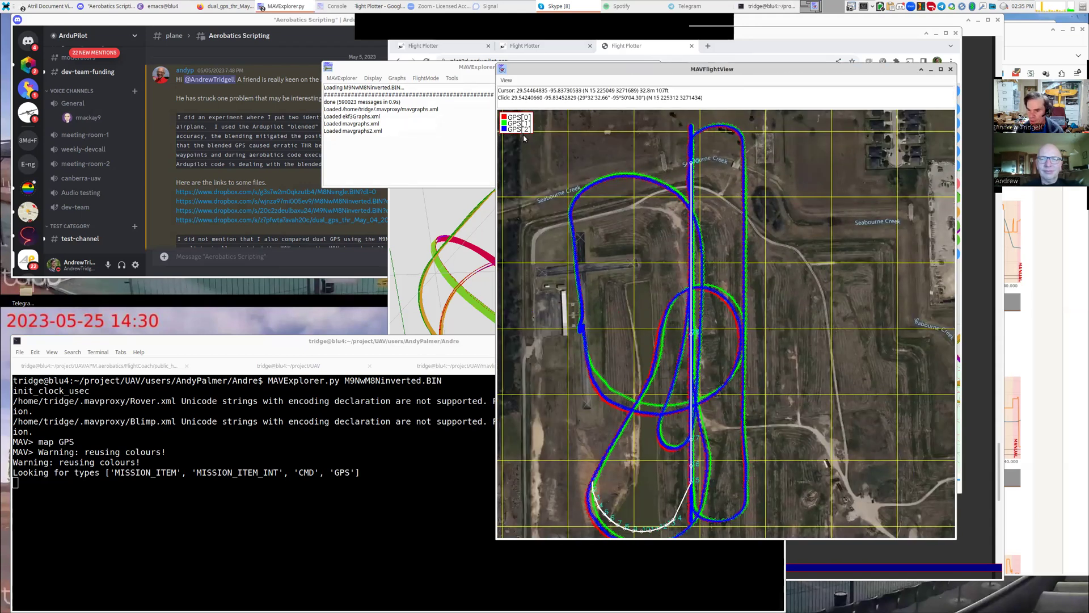
pyautogui.moveTo(684, 330); pyautogui.dragTo(663, 344)
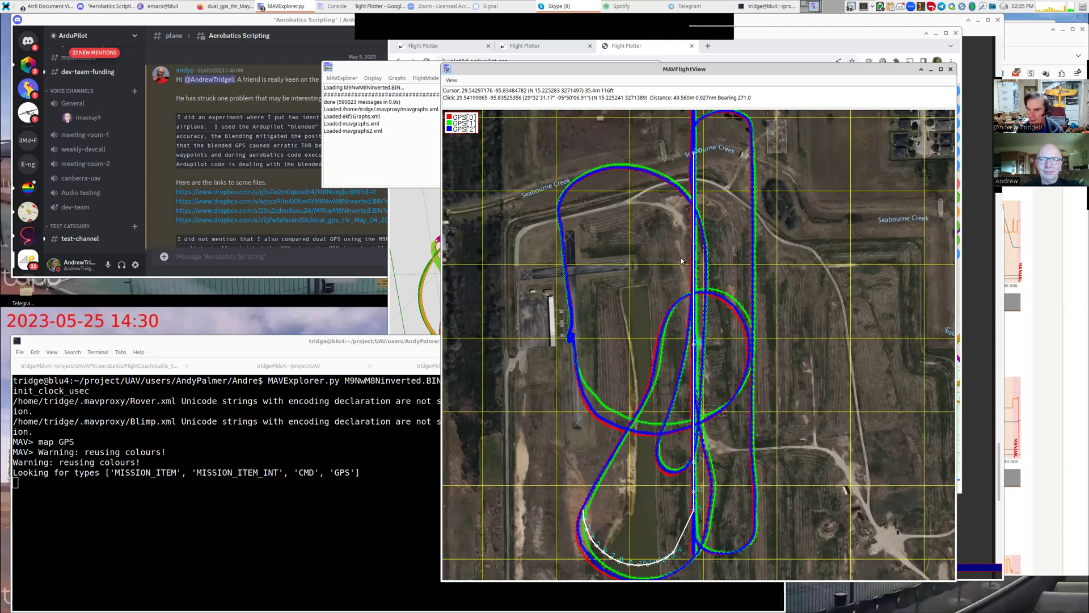
pyautogui.scroll(-2, 681, 261)
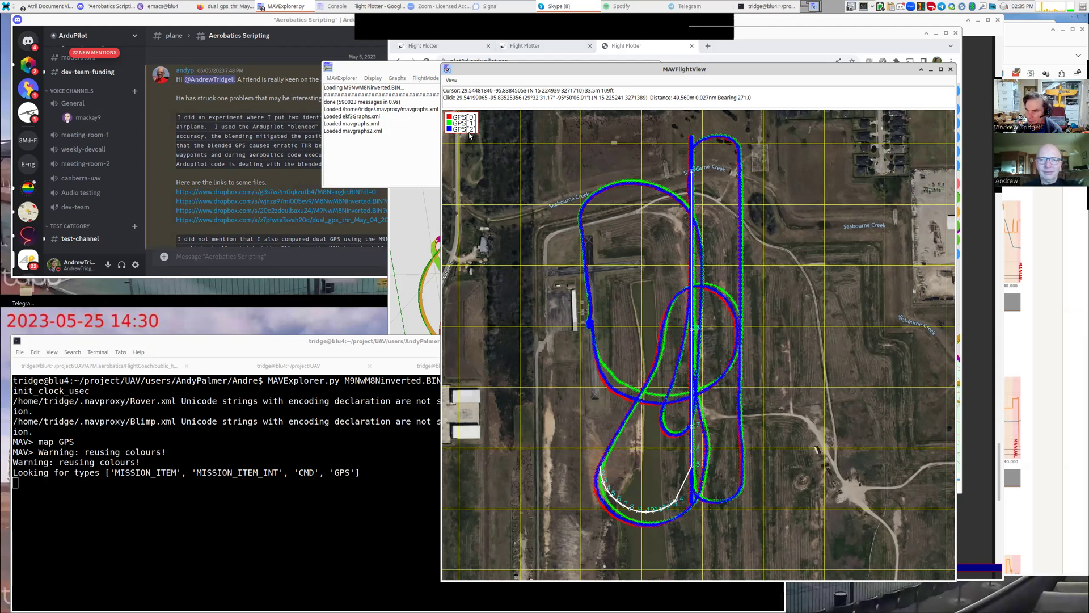
# Move the MAVExplorer window clear of the map and plot the predefined Attitude Roll and Pitch graph.
pyautogui.moveTo(405, 73); pyautogui.dragTo(285, 31)
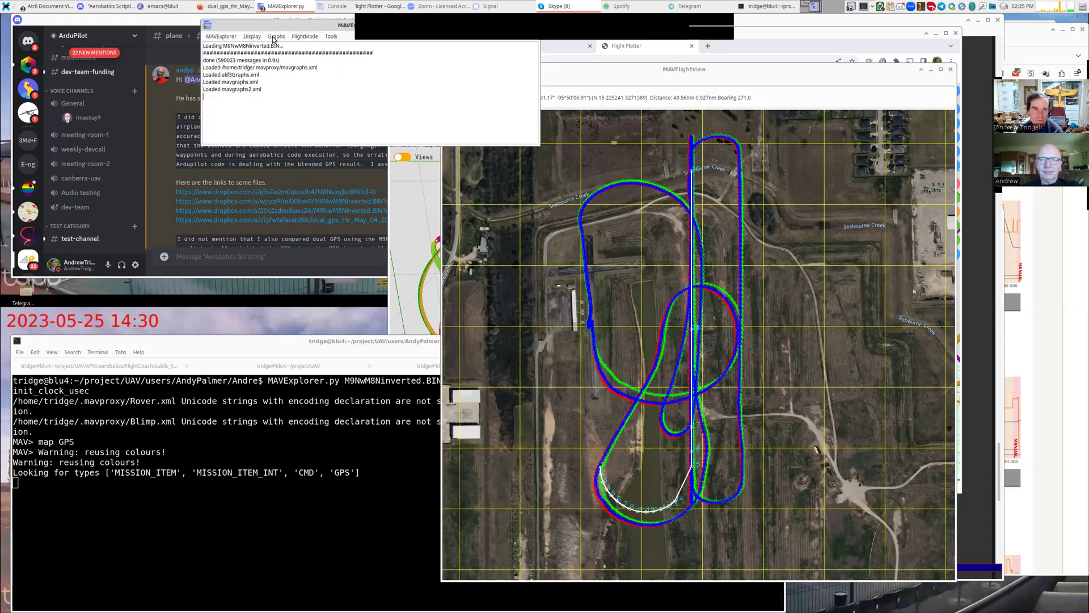
pyautogui.click(274, 37)
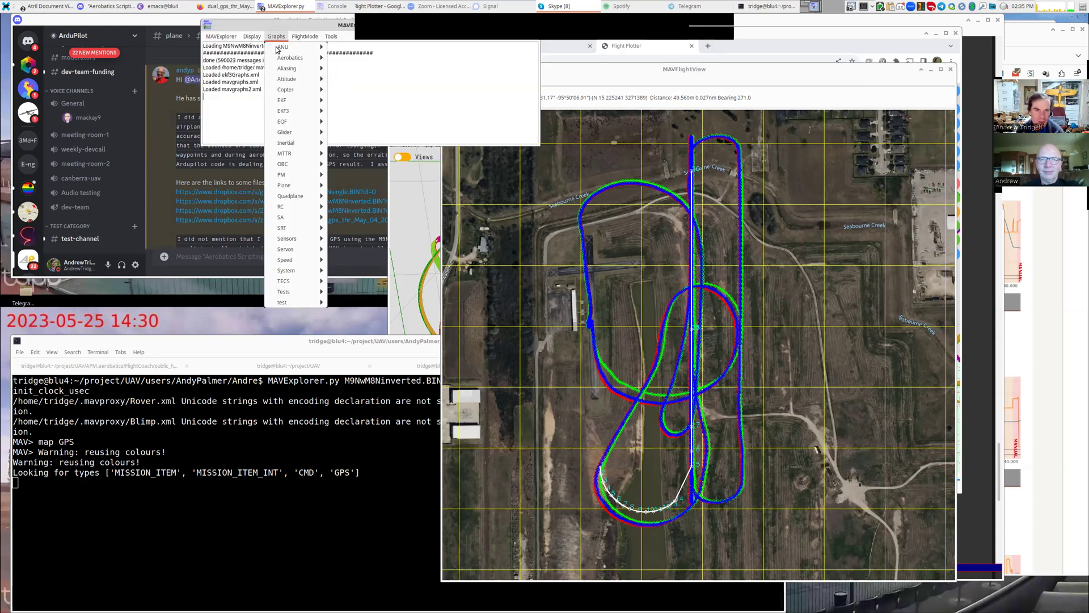
pyautogui.moveTo(295, 79)
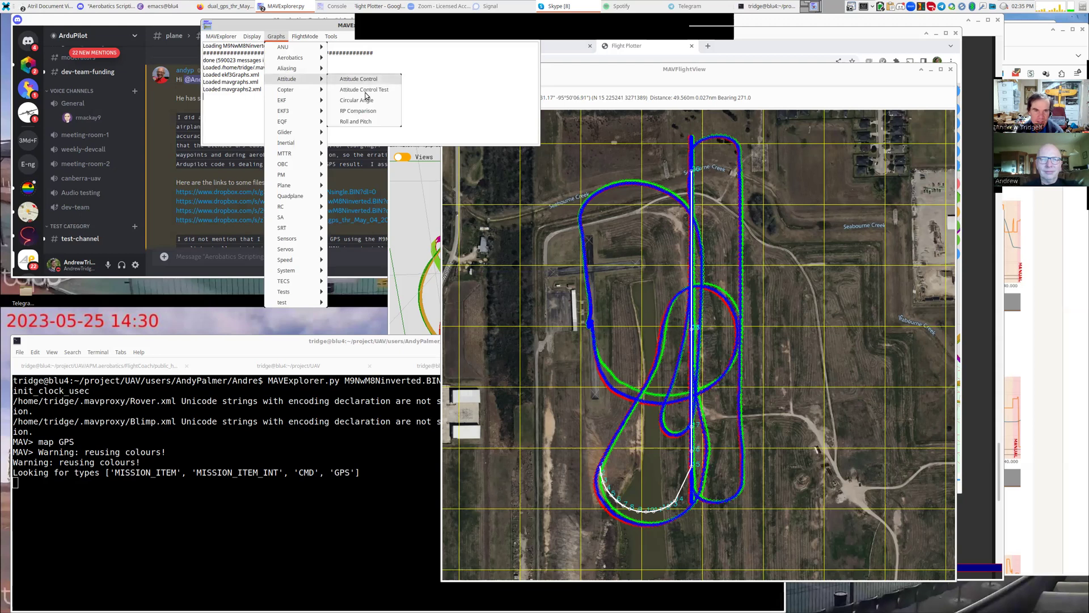
pyautogui.click(369, 122)
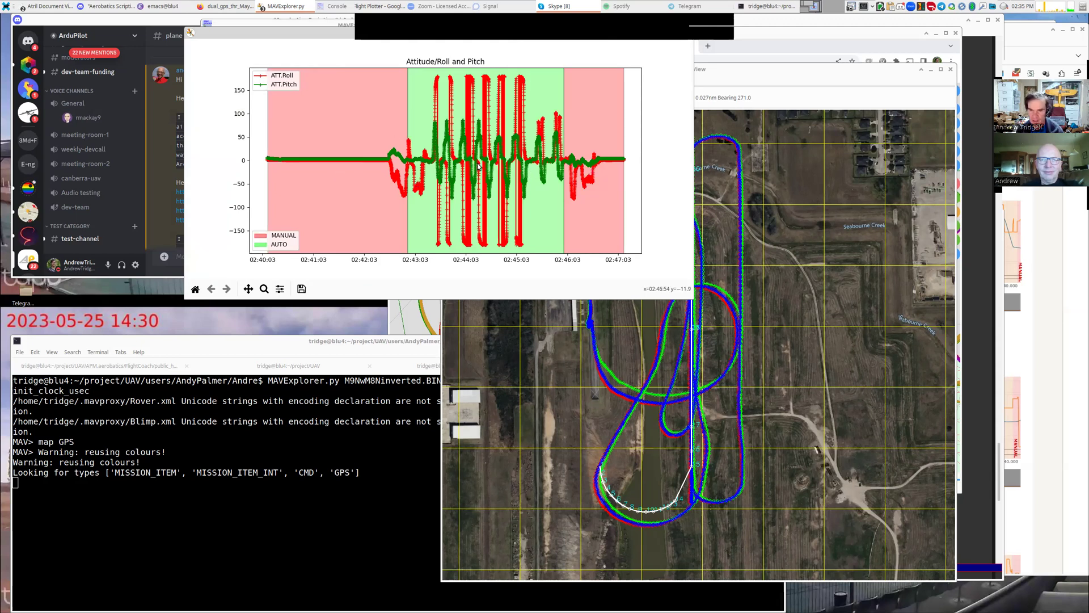
# Narrow the Roll and Pitch graph to about 02:43:20–02:43:38 and place the graph and map windows side by side.
pyautogui.click(264, 288)
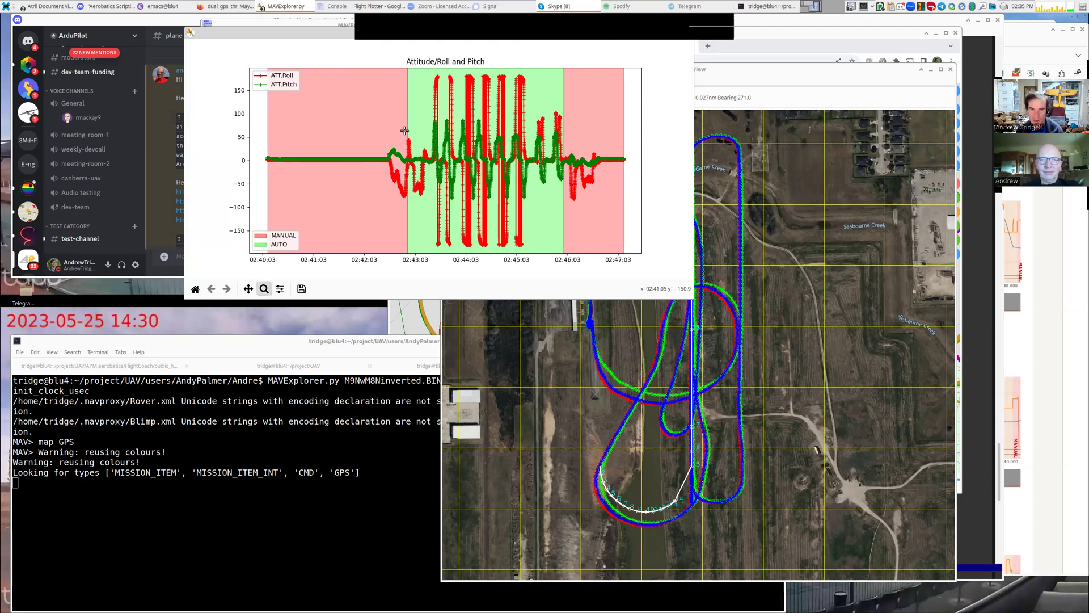
pyautogui.moveTo(429, 73); pyautogui.dragTo(447, 259)
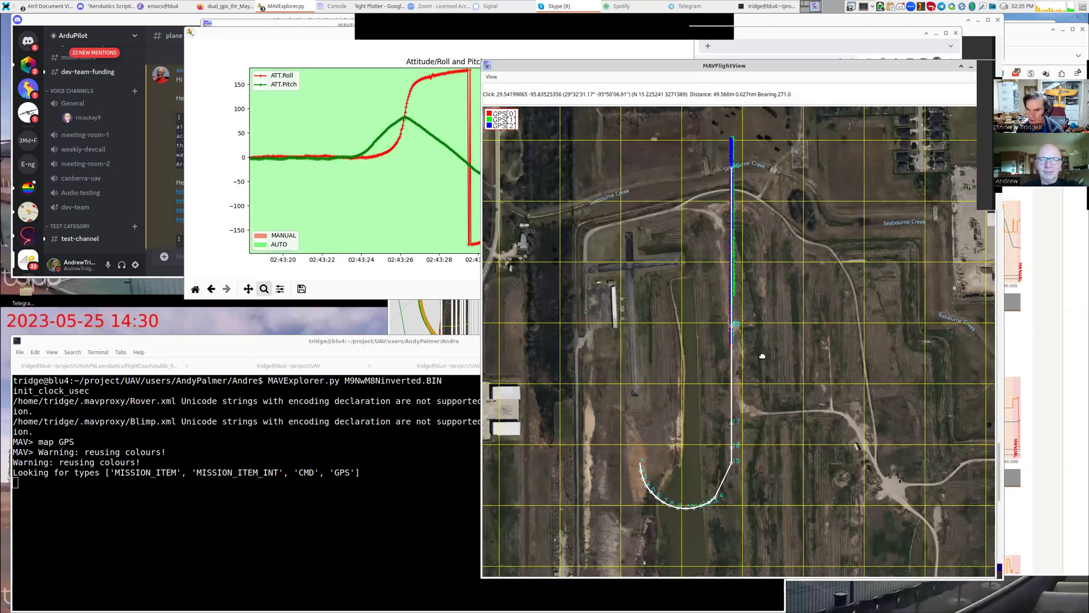
pyautogui.moveTo(763, 357); pyautogui.dragTo(828, 363)
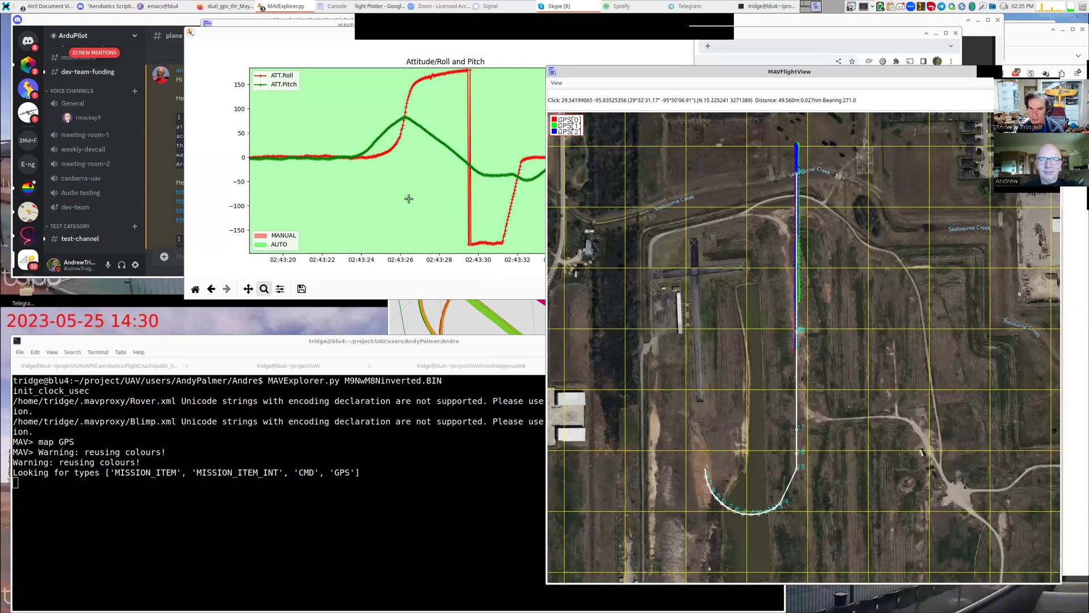
pyautogui.moveTo(409, 199); pyautogui.dragTo(313, 197)
pyautogui.moveTo(474, 170); pyautogui.dragTo(447, 170)
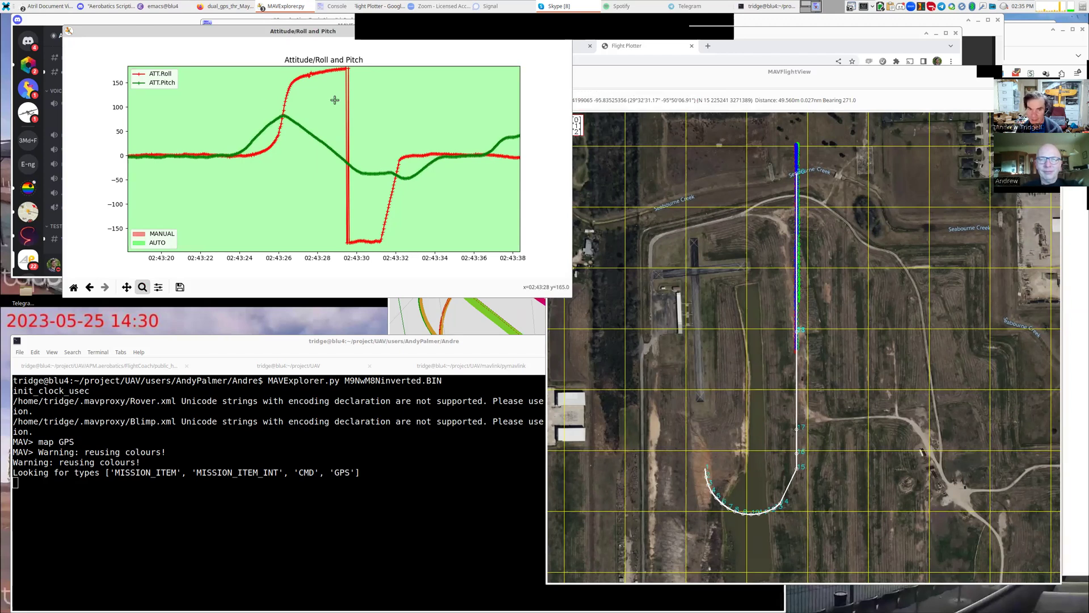
# Bring up the browser's 3D flight plot, tilt its view for inspection and return to the Roll and Pitch graph.
pyautogui.click(709, 32)
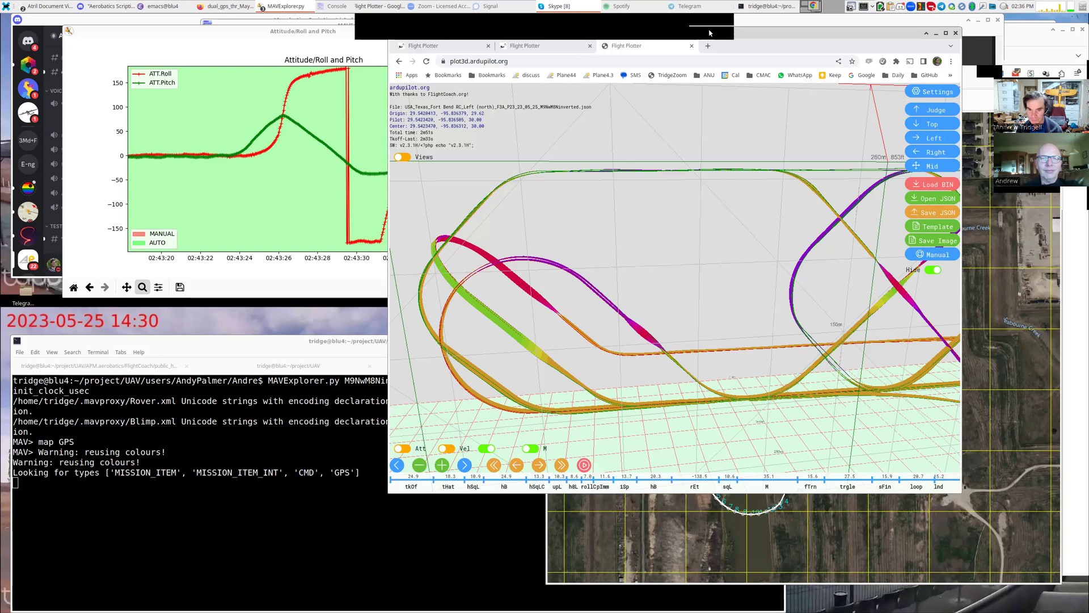
pyautogui.moveTo(674, 270); pyautogui.dragTo(698, 363)
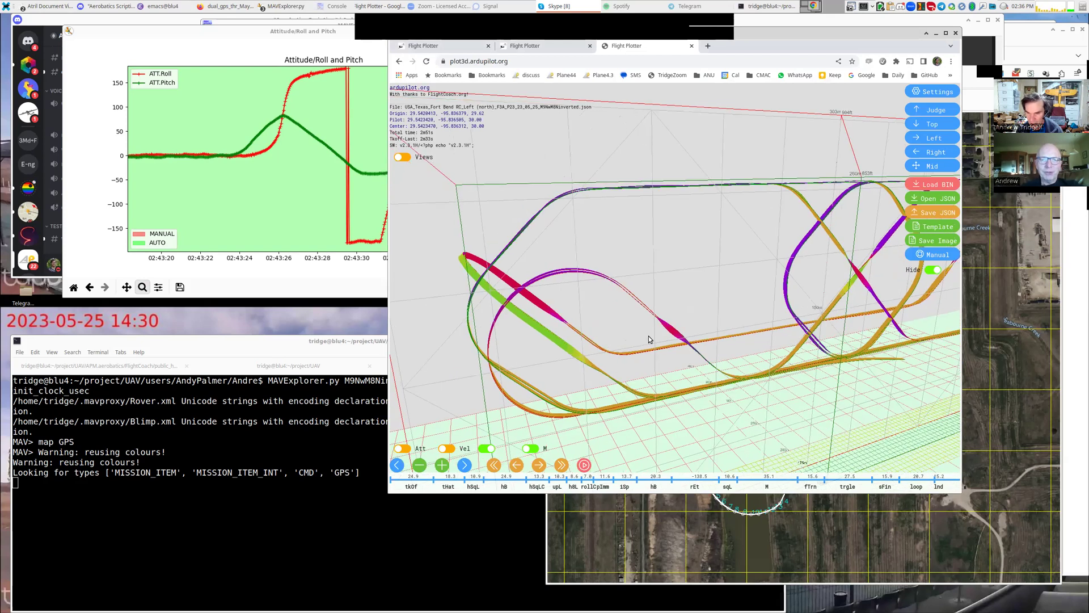
pyautogui.click(273, 148)
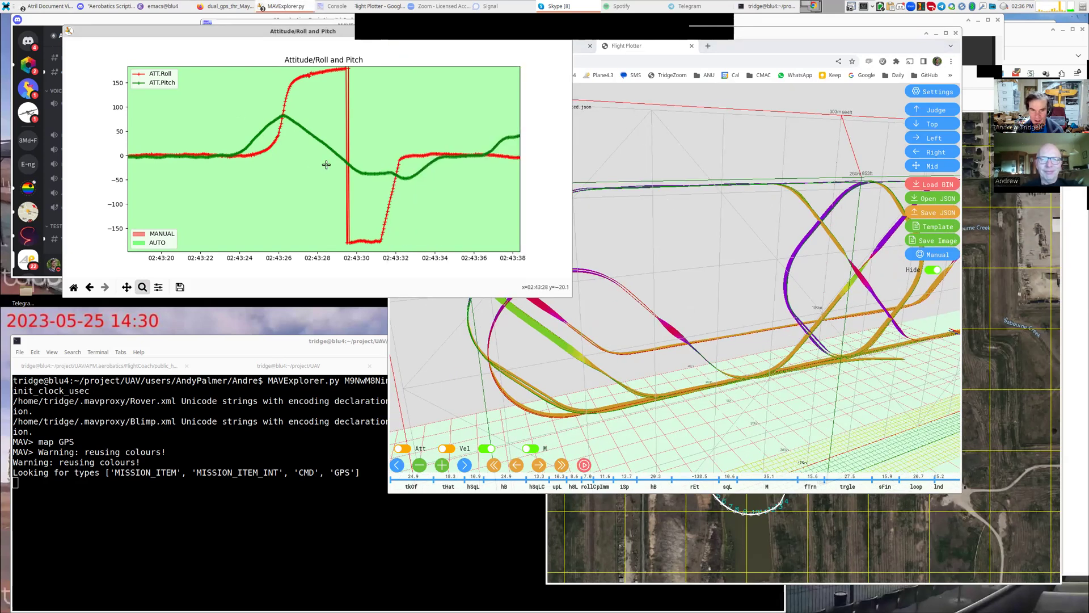
# Inspect the separation of the GPS tracks up close on the map at the north end near Seabourne Creek.
pyautogui.click(973, 274)
pyautogui.scroll(3, 794, 264)
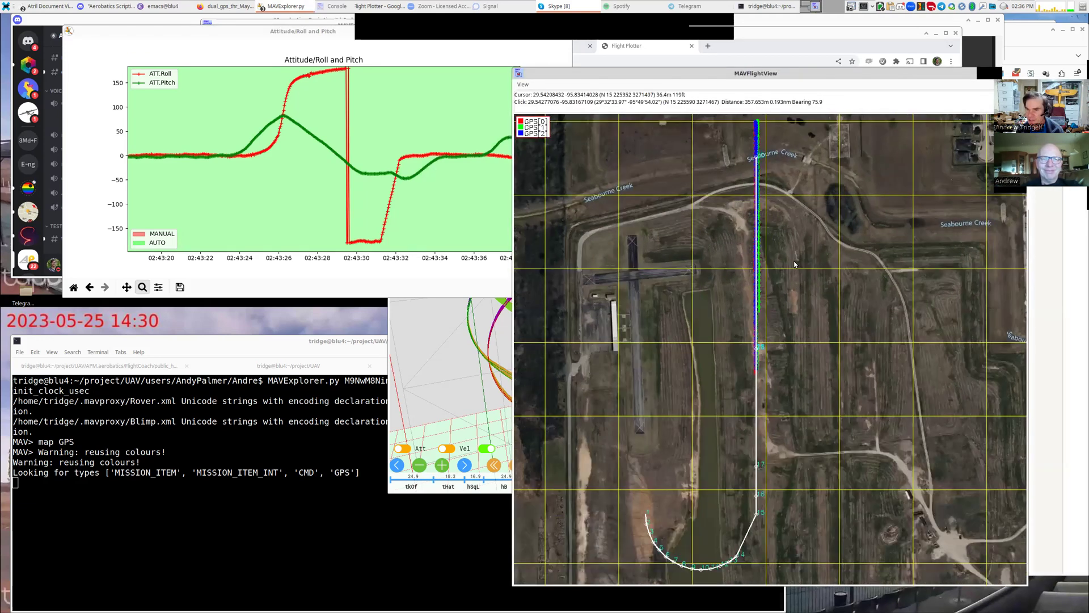
pyautogui.moveTo(769, 227); pyautogui.dragTo(778, 348)
pyautogui.scroll(2, 769, 295)
pyautogui.scroll(3, 759, 209)
pyautogui.moveTo(759, 208); pyautogui.dragTo(814, 281)
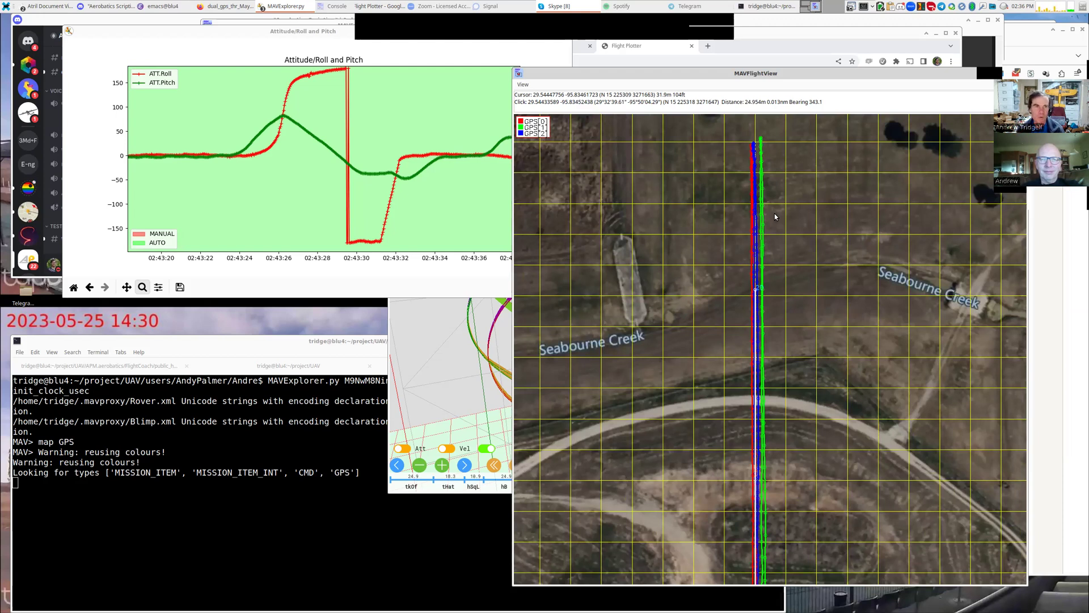
# Plot the predefined GPS Accuracy graph from the GPS sensor graphs.
pyautogui.click(282, 9)
pyautogui.click(287, 42)
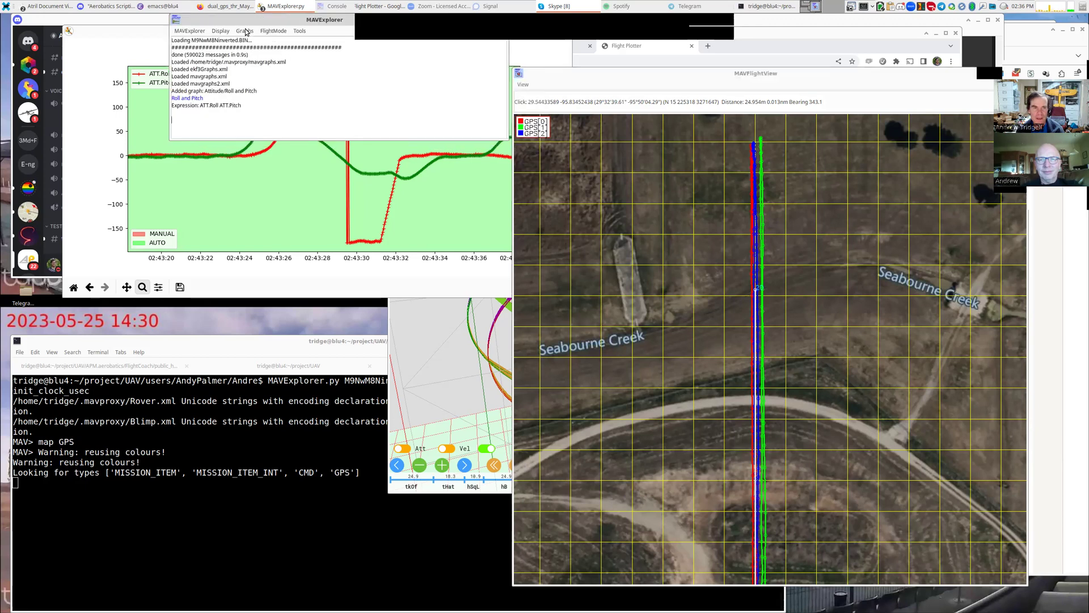
pyautogui.click(245, 31)
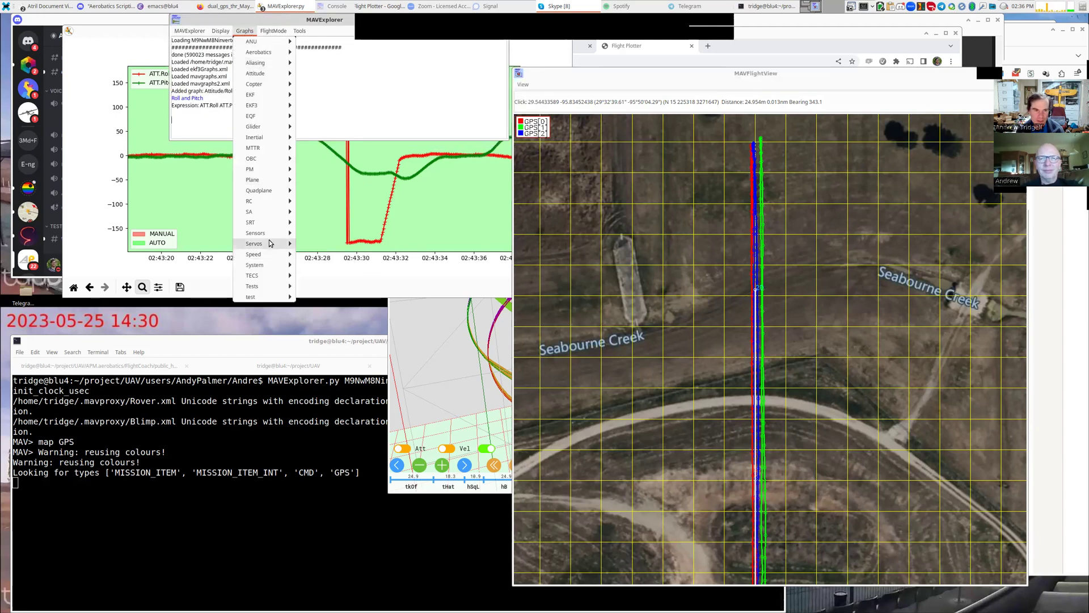
pyautogui.moveTo(261, 233)
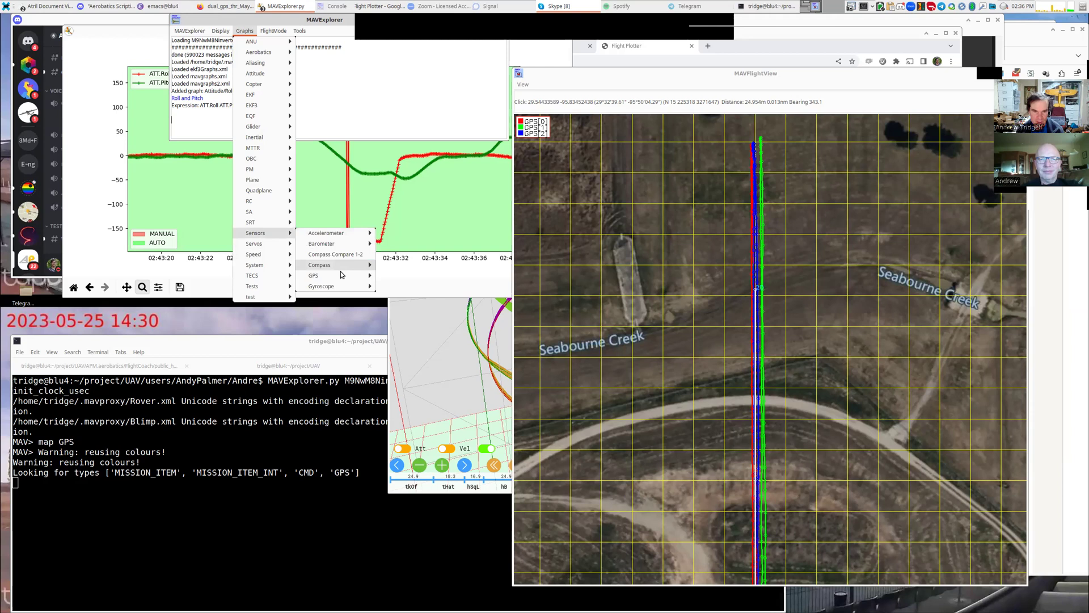
pyautogui.moveTo(342, 275)
pyautogui.click(413, 313)
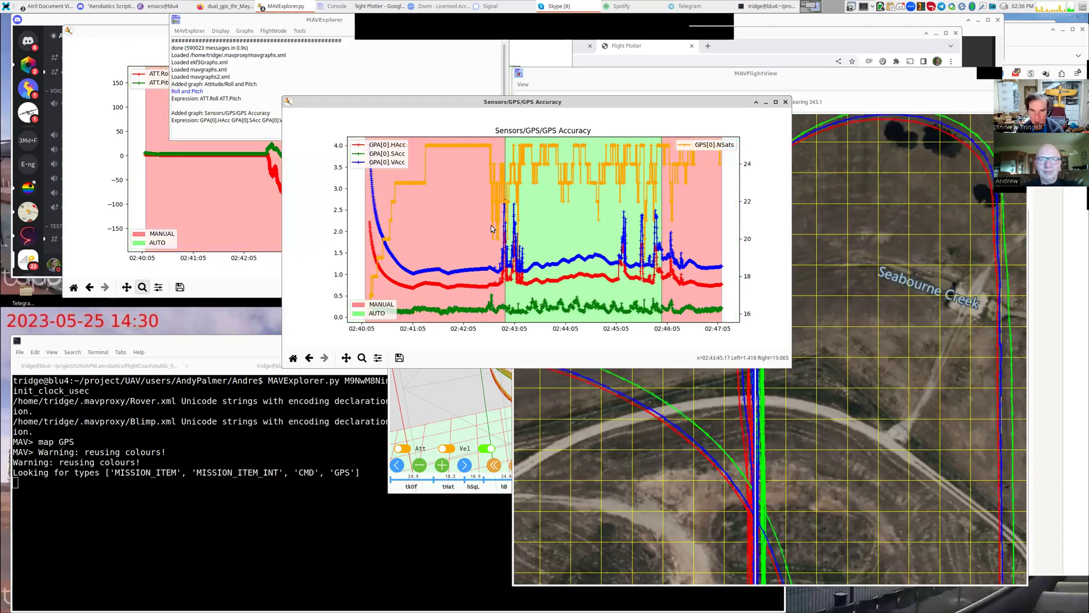
# Plot the GPS2 Accuracy graph and stack it directly below the GPS Accuracy graph.
pyautogui.click(246, 31)
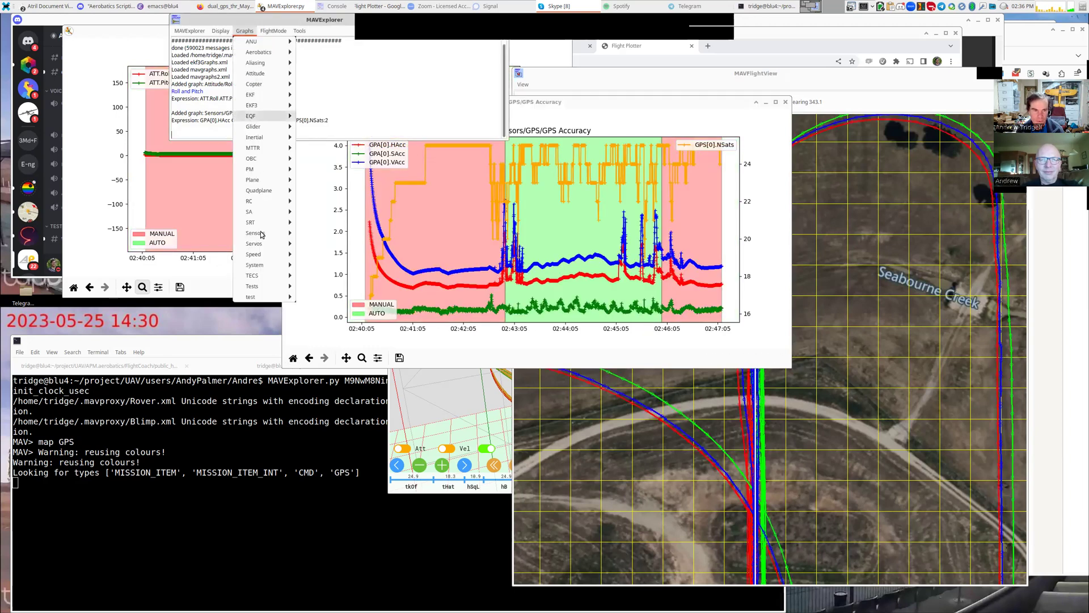
pyautogui.moveTo(261, 233)
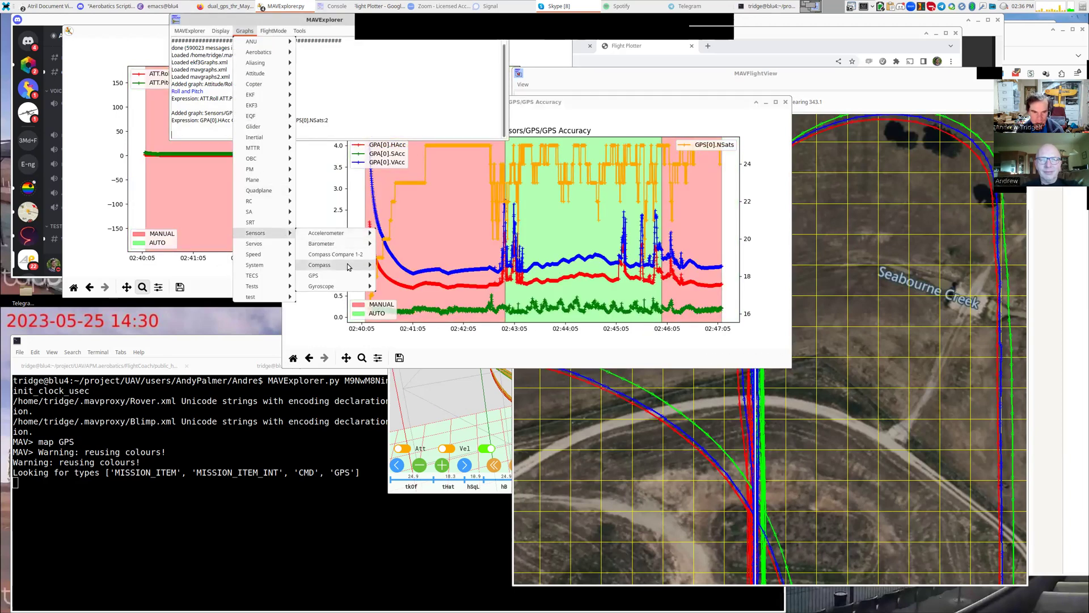
pyautogui.moveTo(321, 276)
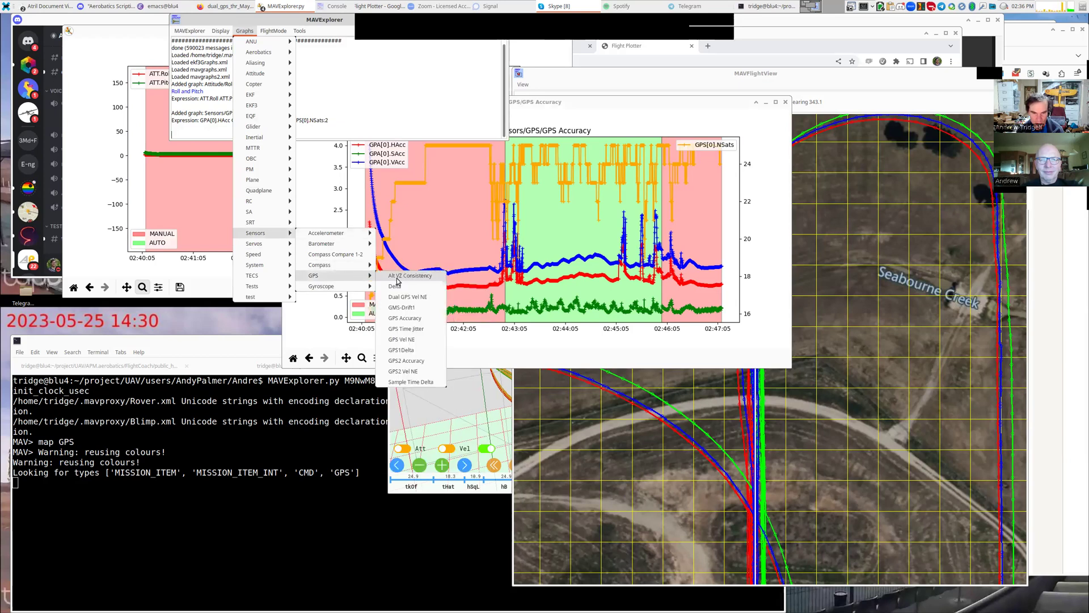
pyautogui.click(412, 362)
pyautogui.moveTo(458, 281); pyautogui.dragTo(652, 507)
pyautogui.moveTo(592, 308); pyautogui.dragTo(587, 258)
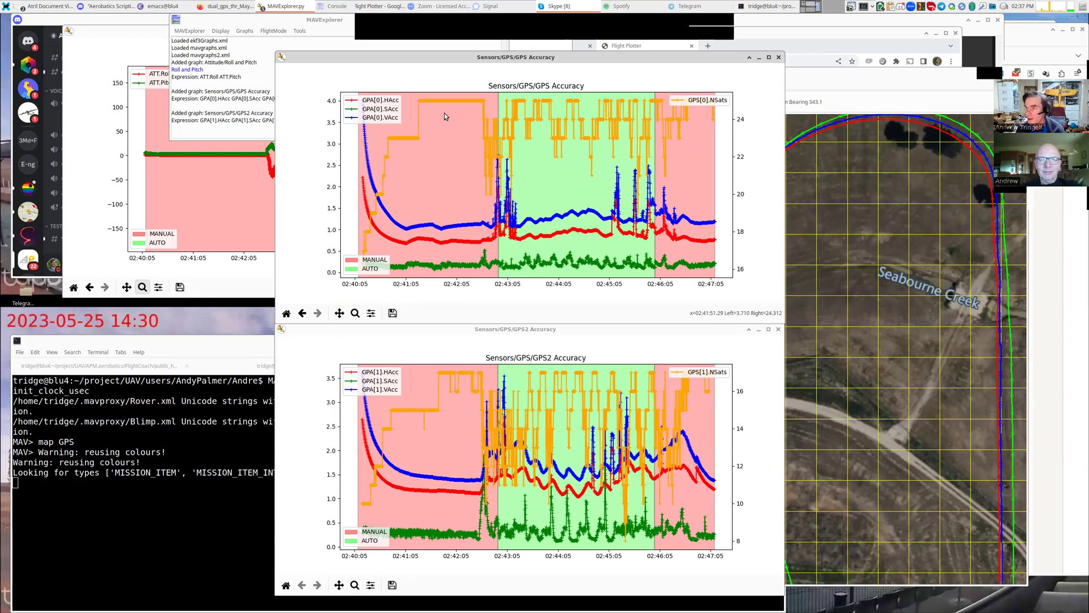
# List the log's text messages with the messages command in an enlarged terminal and read them from the start.
pyautogui.hotkey('alt', 'Tab')
pyautogui.press('Return')
pyautogui.write('messages')
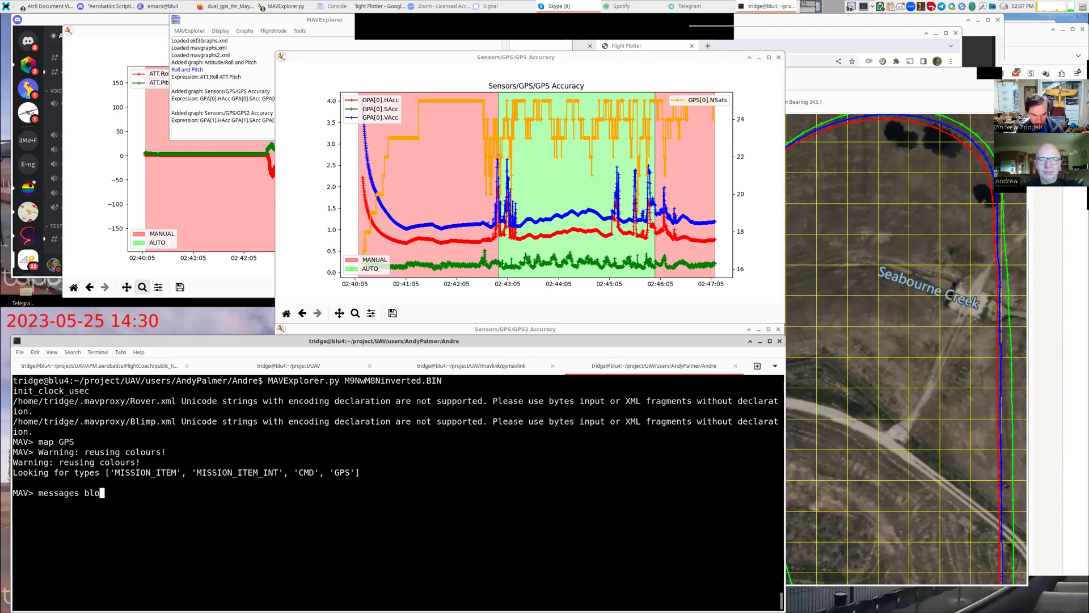
pyautogui.press('Return')
pyautogui.moveTo(259, 337); pyautogui.dragTo(258, 153)
pyautogui.scroll(9, 259, 319)
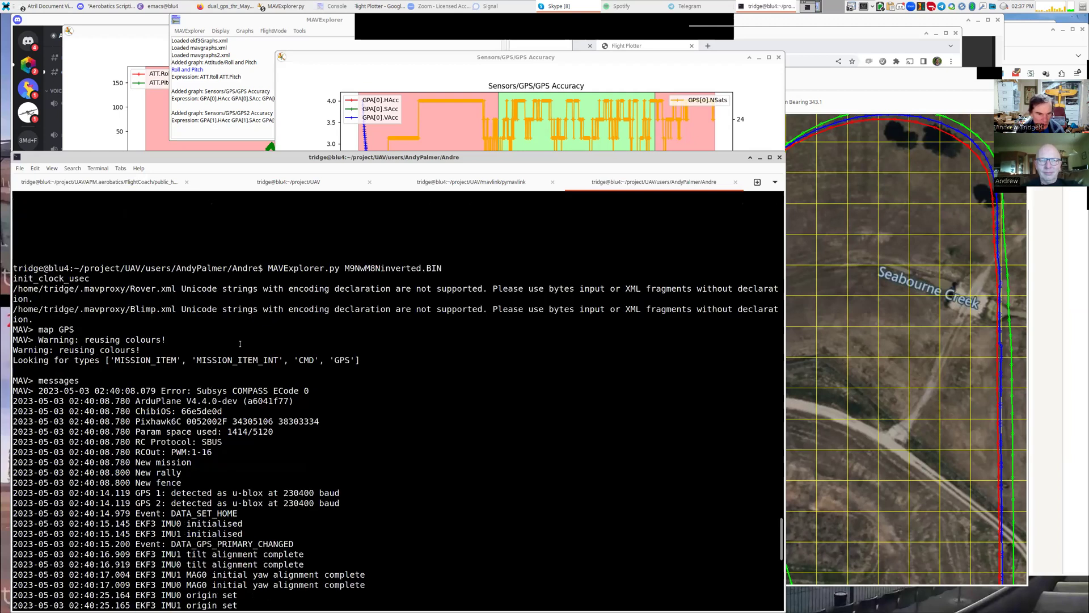
pyautogui.scroll(-5, 207, 348)
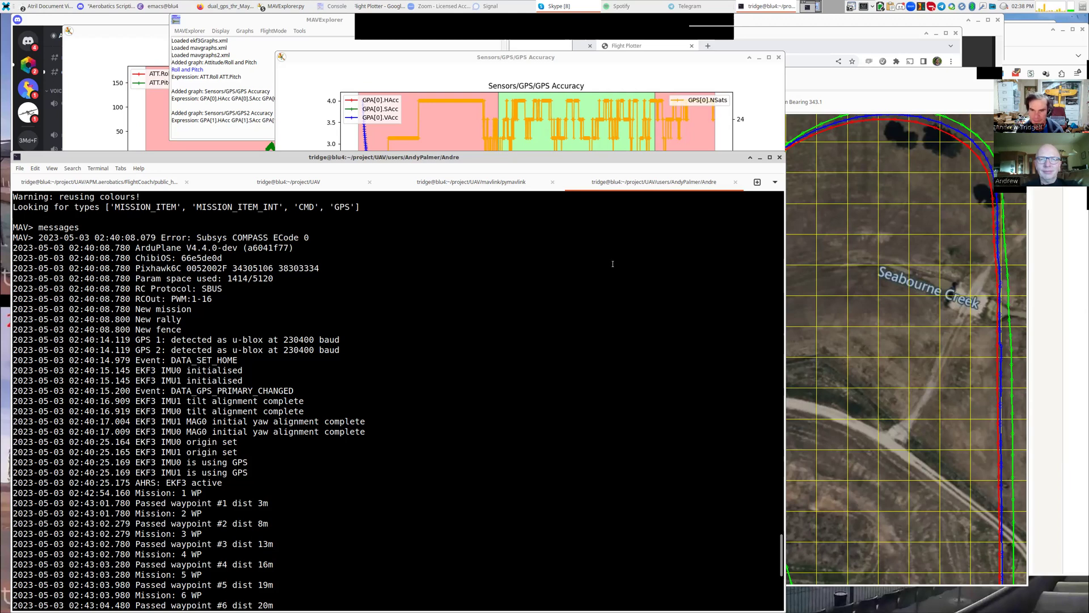
# Shrink the terminal window, suspend MAVExplorer and resume it in the foreground with fg.
pyautogui.moveTo(686, 244); pyautogui.dragTo(598, 349)
pyautogui.hotkey('ctrl', 'z')
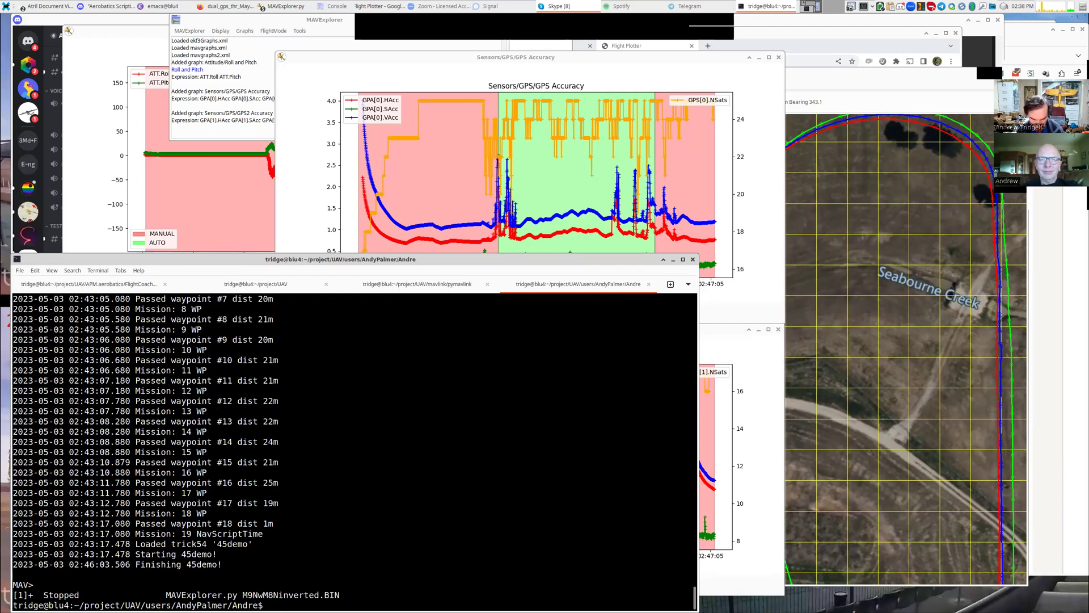
pyautogui.write('fg')
pyautogui.press('Return')
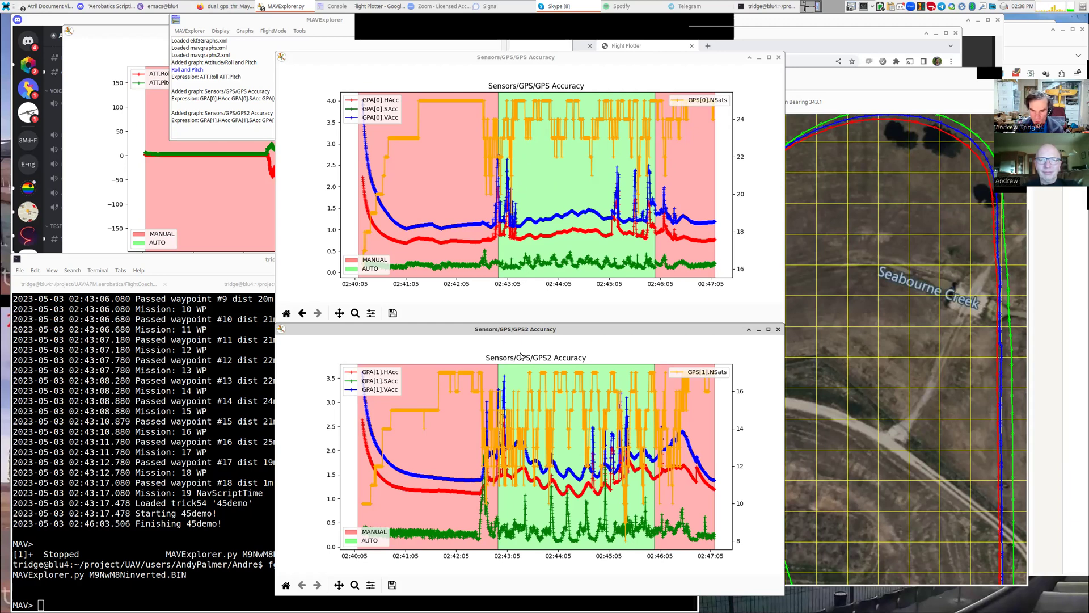
# Bring the Roll and Pitch graph and the GPS2 Accuracy graph forward for comparison.
pyautogui.click(216, 167)
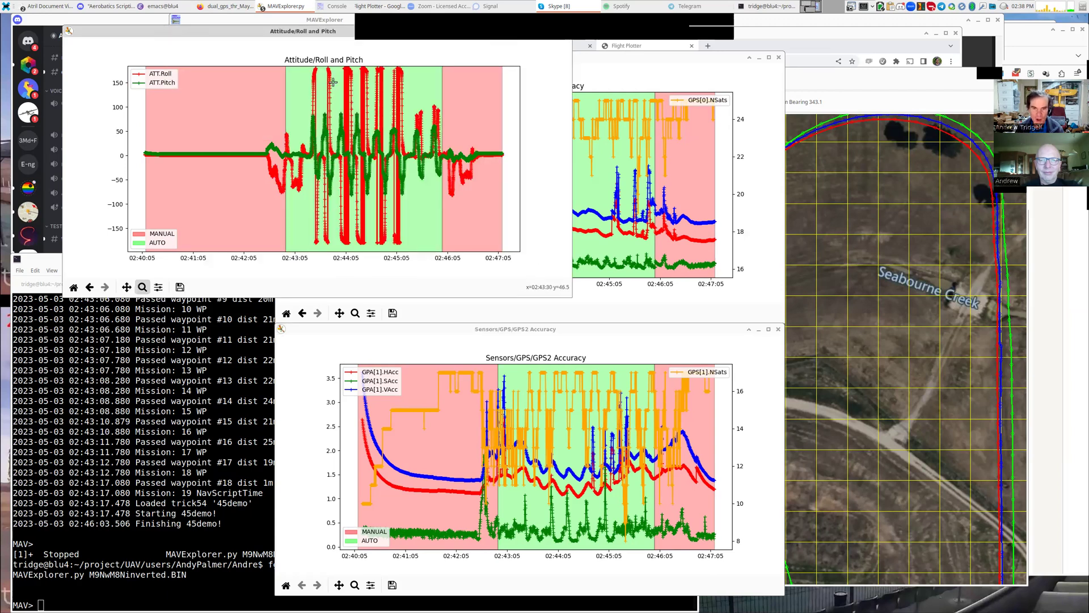
pyautogui.click(545, 404)
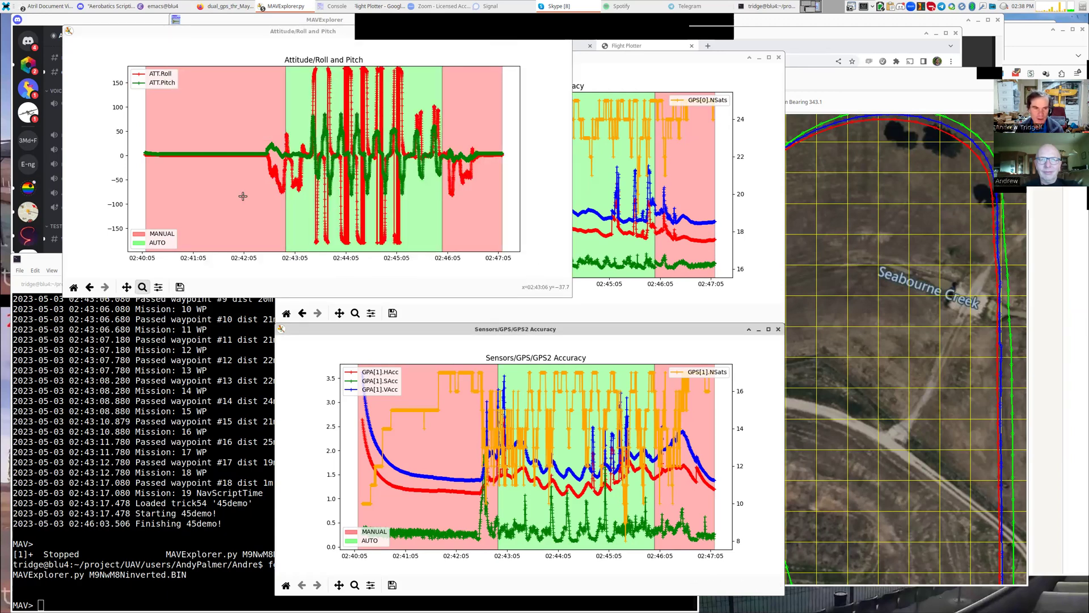
# Zoom the Roll and Pitch graph to about 02:43:18–02:44:18 and arrange the GPS2 Accuracy graph below the GPS Accuracy graph for comparison.
pyautogui.moveTo(303, 69); pyautogui.dragTo(360, 243)
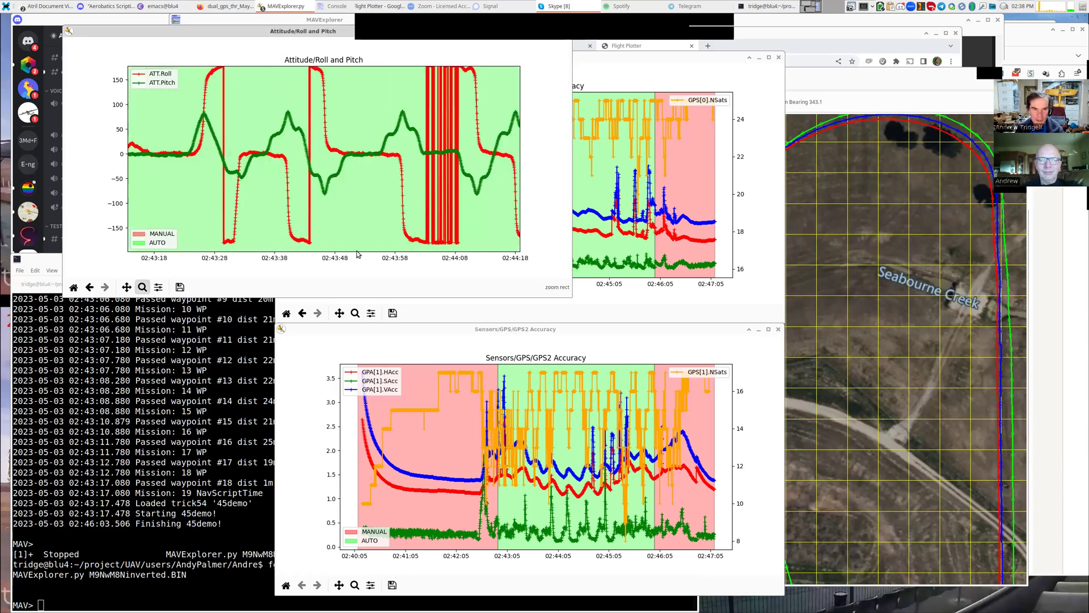
pyautogui.moveTo(520, 328); pyautogui.dragTo(322, 299)
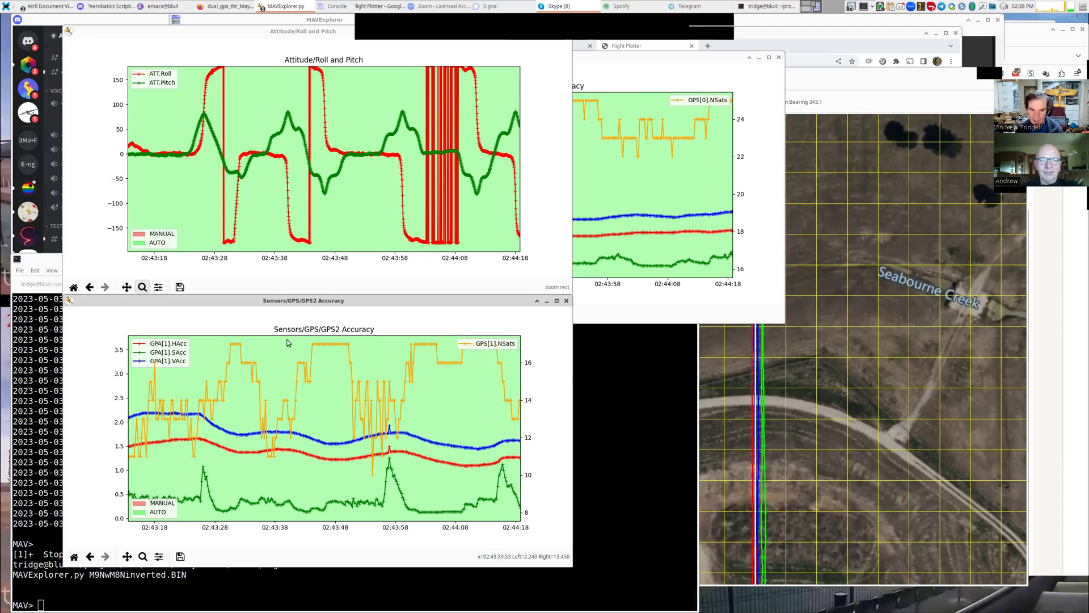
pyautogui.moveTo(292, 307); pyautogui.dragTo(505, 353)
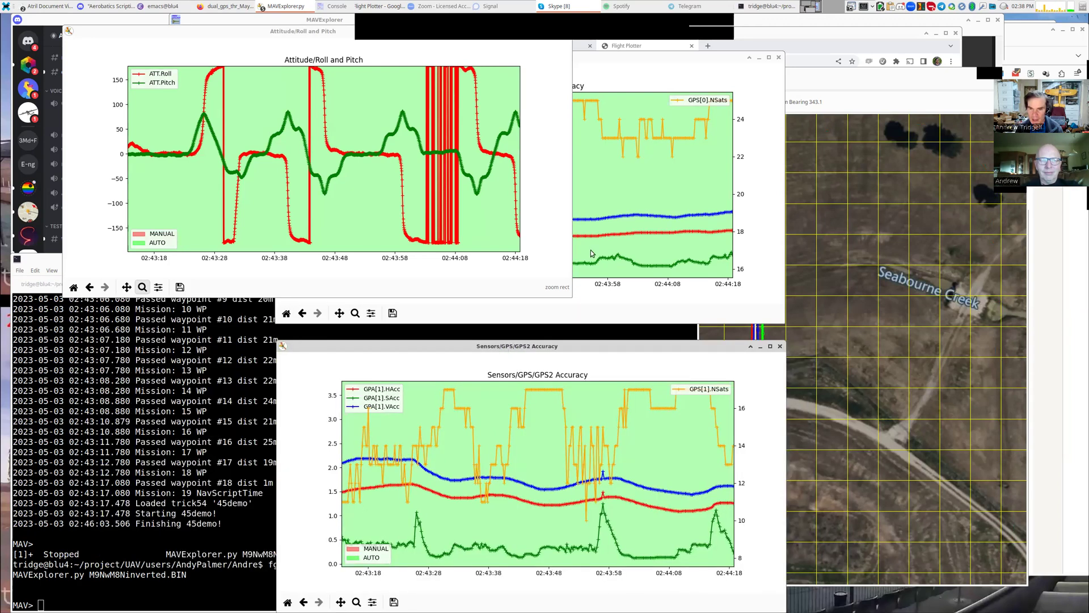
pyautogui.click(504, 314)
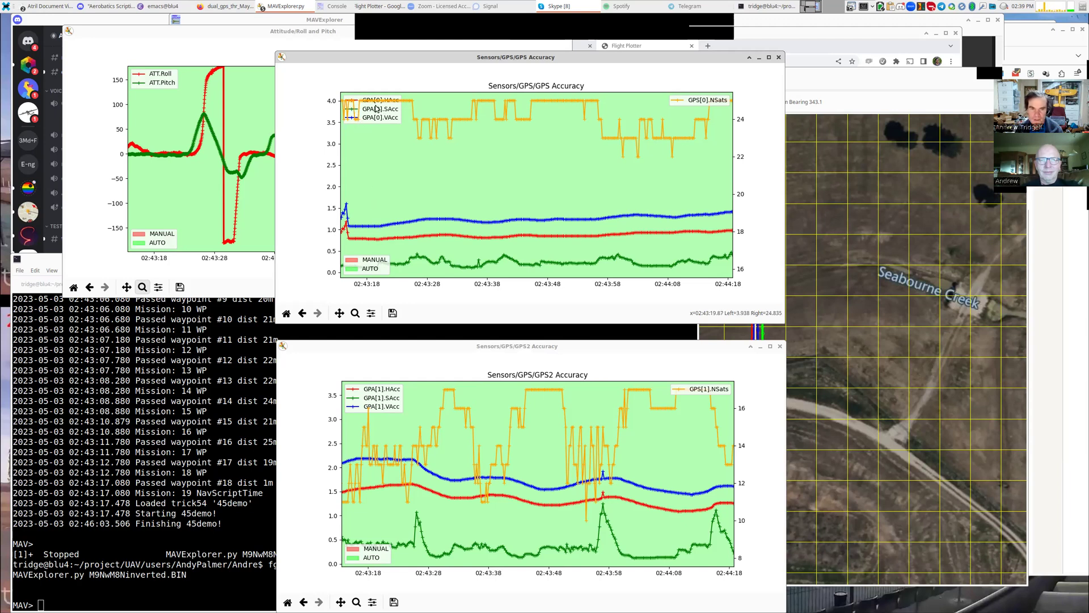
# Zoom the GPS Accuracy graph in on the HAcc and VAcc curves from about 02:43:16 to 02:43:50.
pyautogui.click(339, 313)
pyautogui.moveTo(452, 182)
pyautogui.mouseDown()
pyautogui.moveTo(464, 182)
pyautogui.moveTo(457, 209)
pyautogui.moveTo(451, 162)
pyautogui.mouseUp()
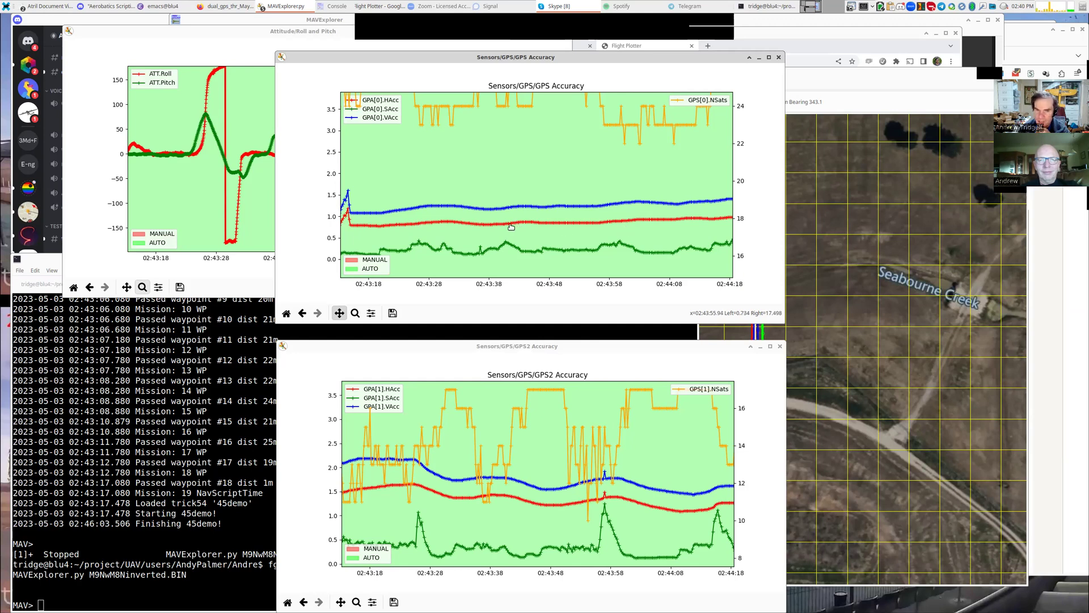
pyautogui.click(355, 312)
pyautogui.moveTo(353, 190); pyautogui.dragTo(549, 229)
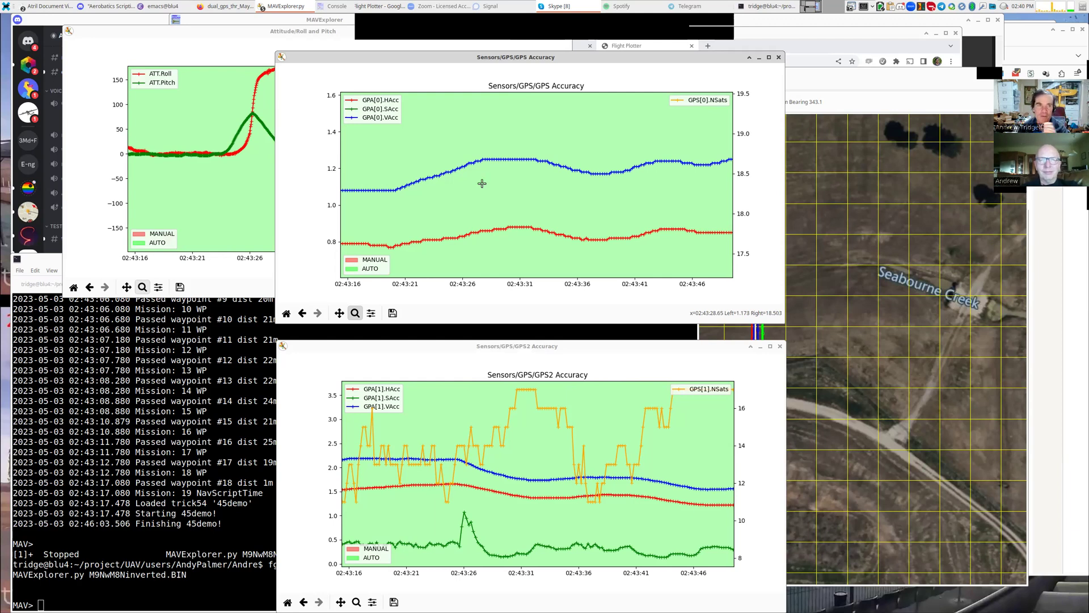
# Switch to Firefox, open the "Big GPS Round Up" ArduPilot post in a new tab by searching "round", and widen the window.
pyautogui.click(240, 8)
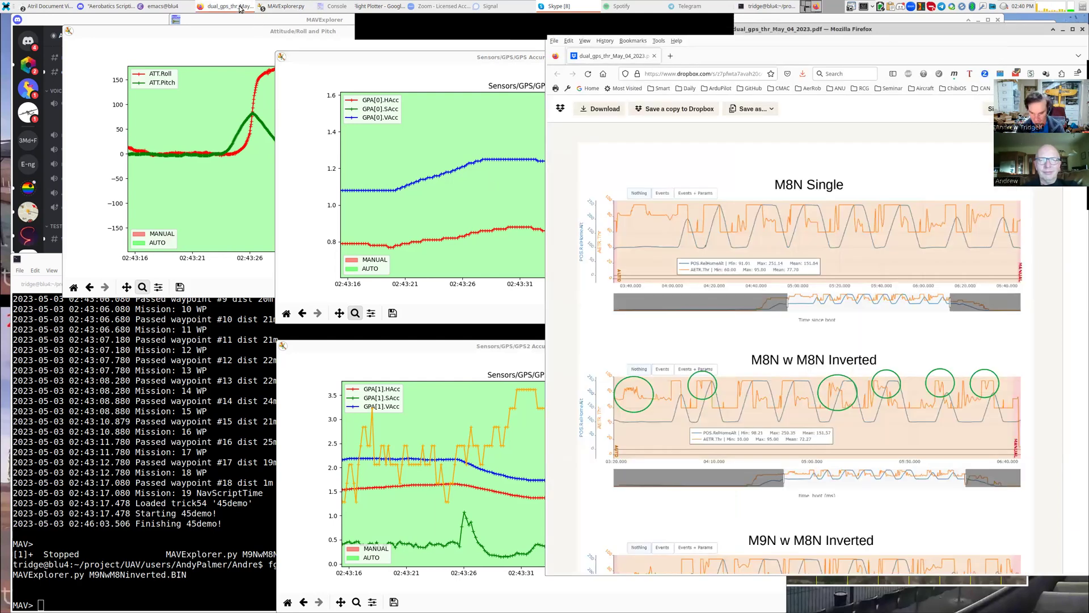
pyautogui.hotkey('ctrl', 't')
pyautogui.write('round')
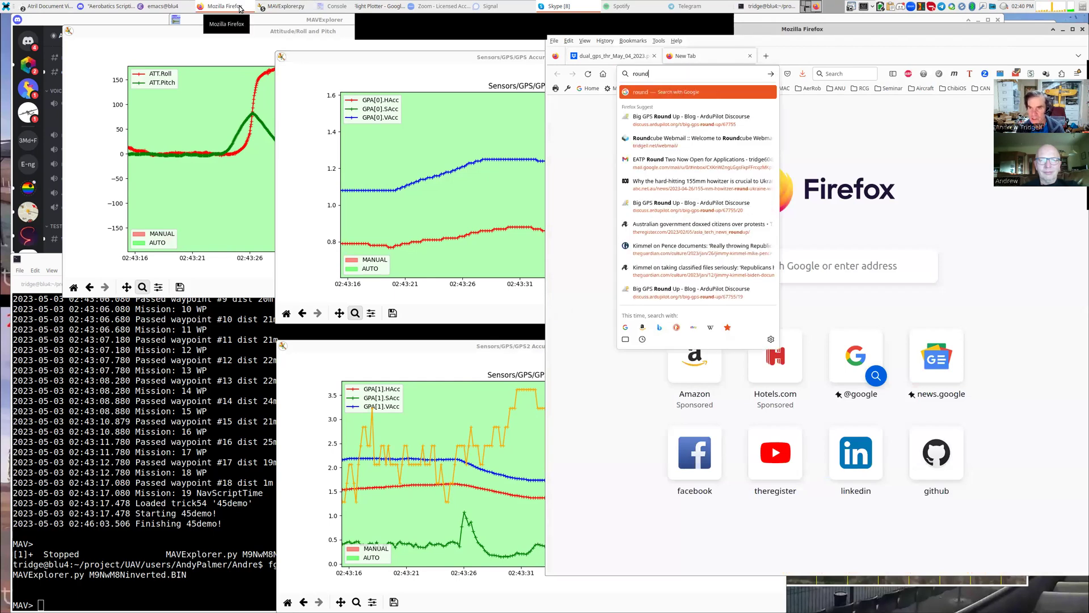
pyautogui.press('Down')
pyautogui.press('Return')
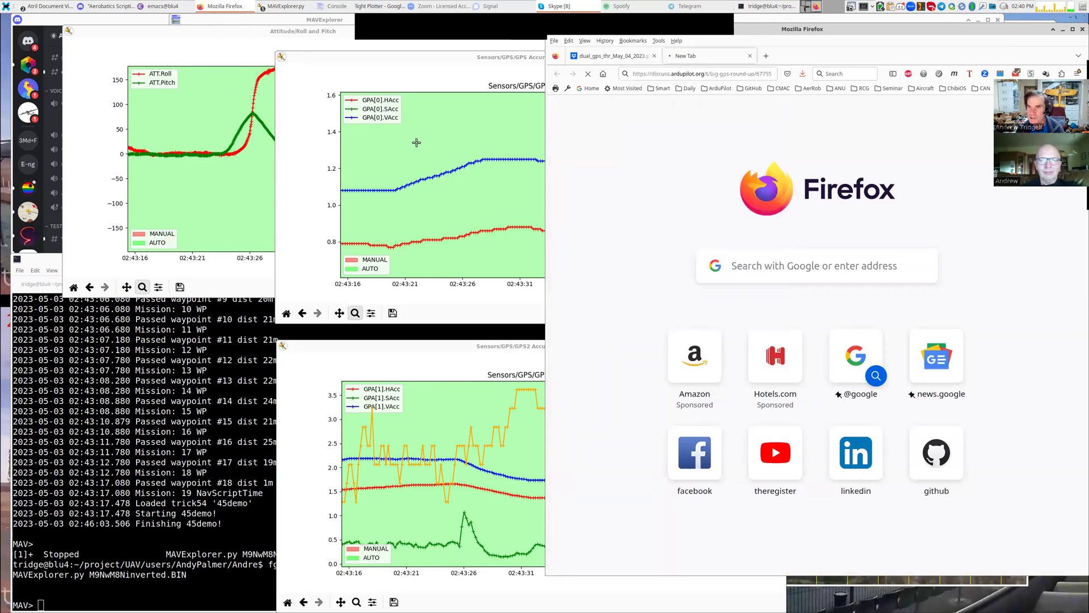
pyautogui.moveTo(661, 186); pyautogui.dragTo(474, 176)
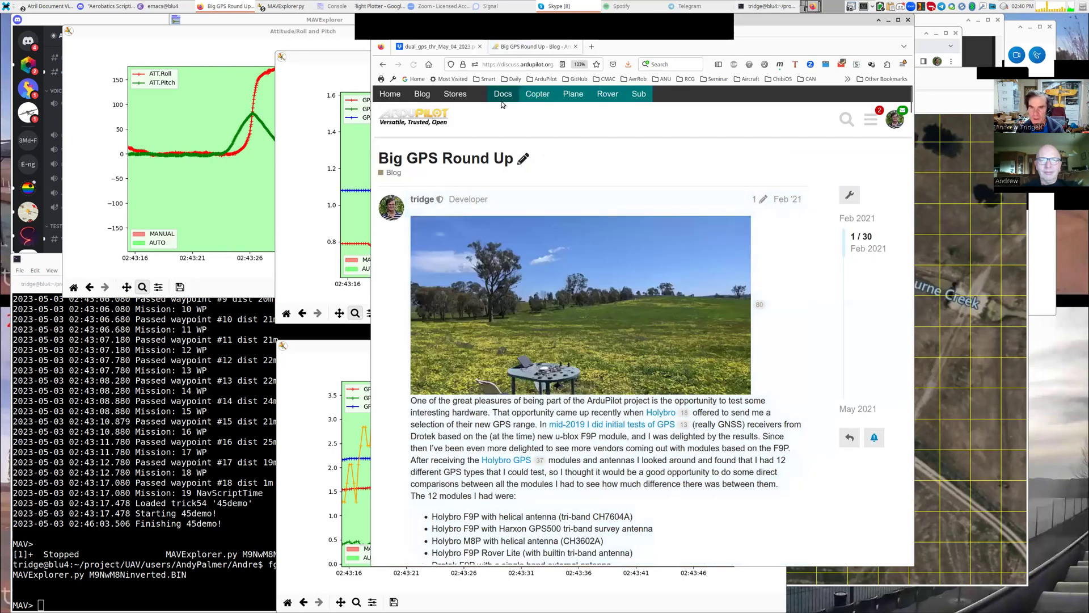
pyautogui.moveTo(854, 214); pyautogui.dragTo(994, 214)
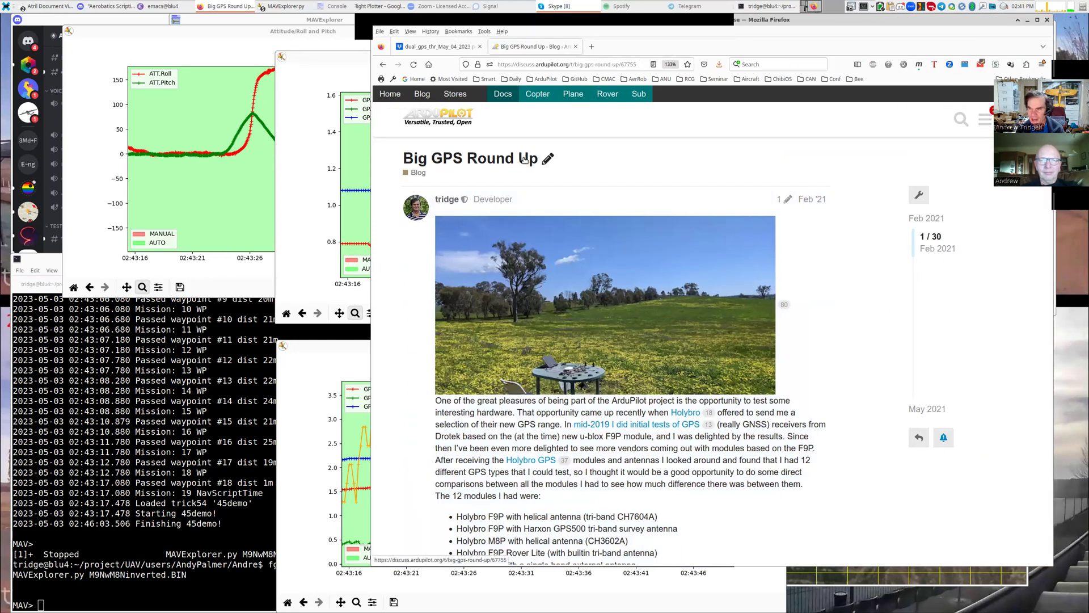
# Read the post's list of GPS modules and its backyard and RTK result tables, and minimise the browser.
pyautogui.scroll(-5, 596, 180)
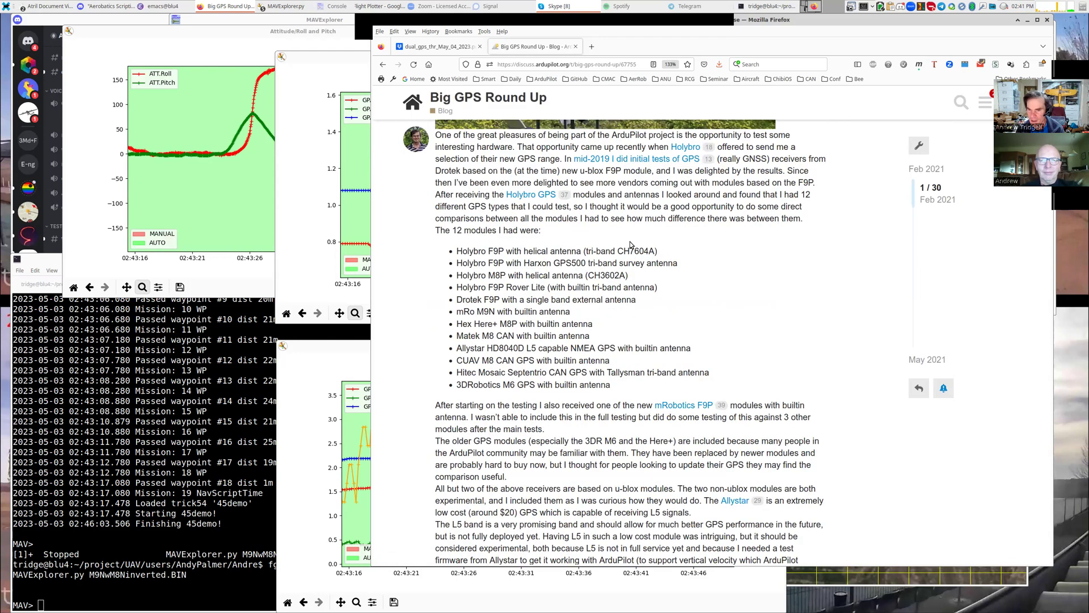
pyautogui.scroll(-1, 630, 244)
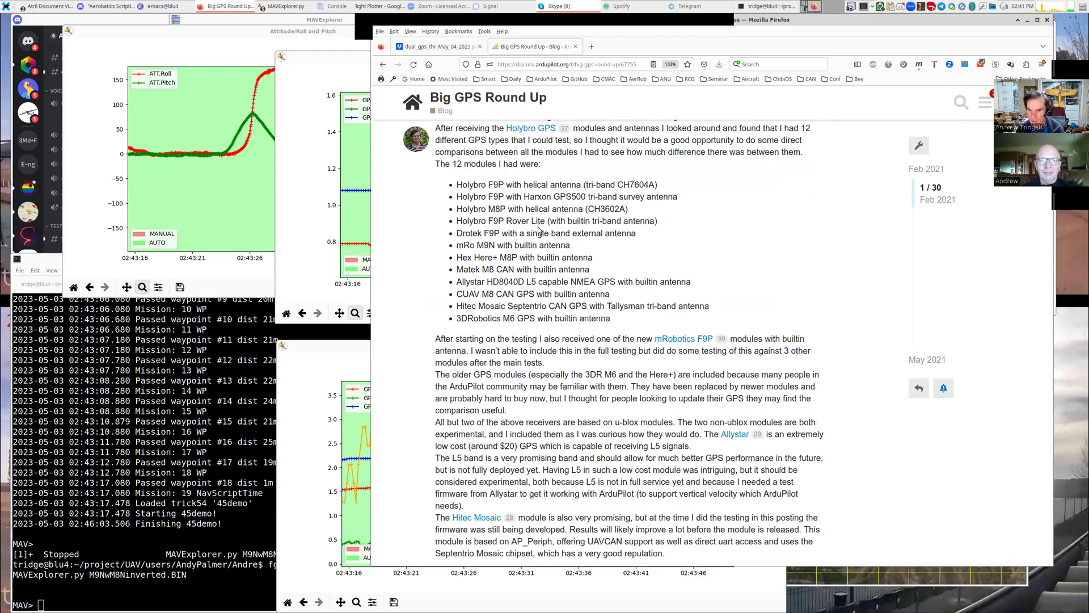
pyautogui.scroll(-10, 537, 230)
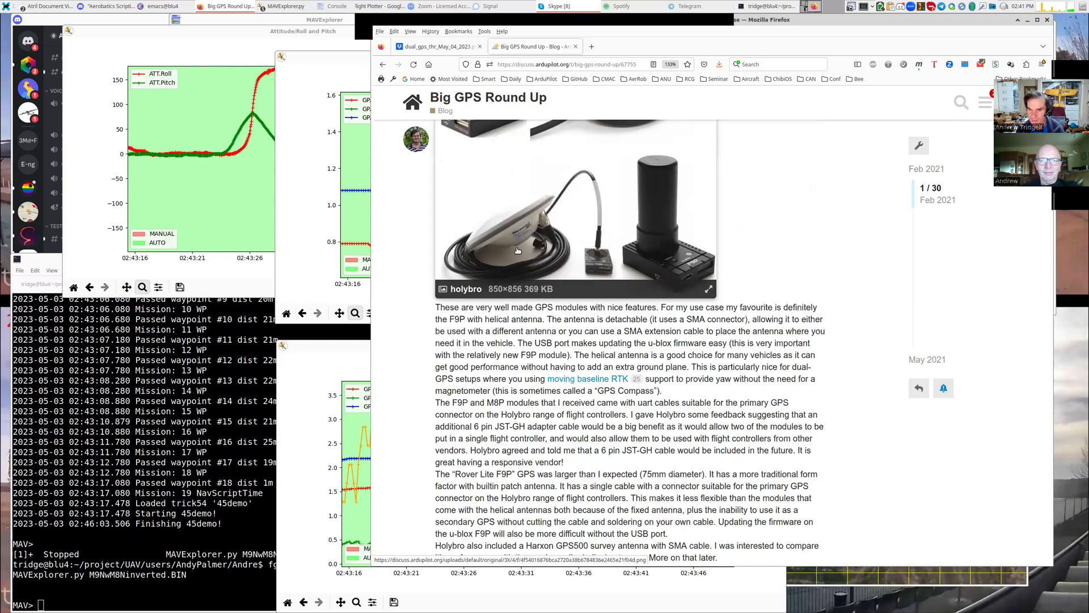
pyautogui.scroll(2, 517, 250)
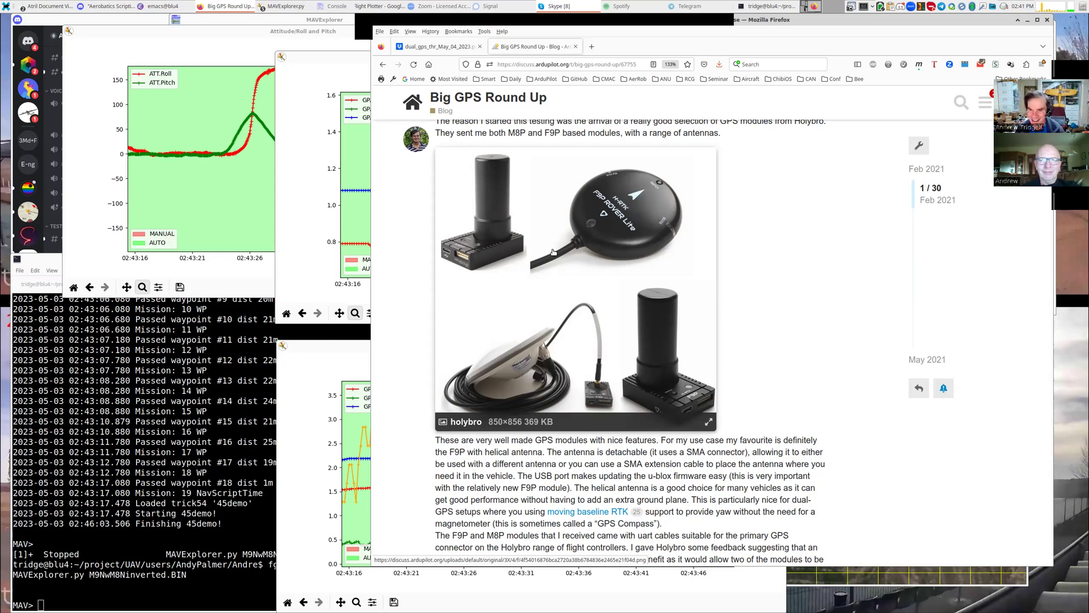
pyautogui.scroll(-20, 545, 210)
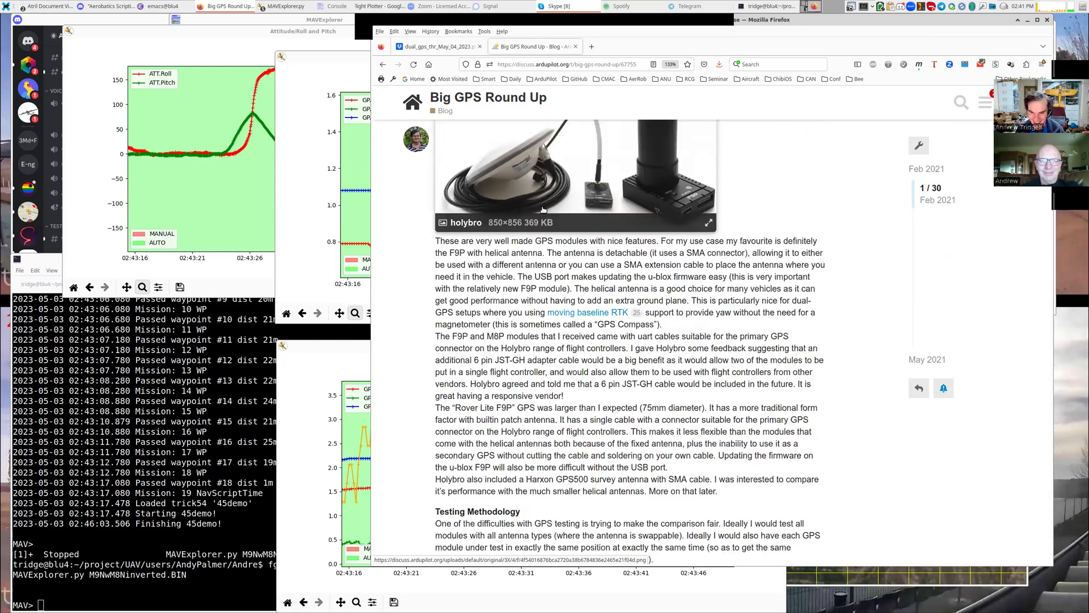
pyautogui.scroll(-5, 690, 305)
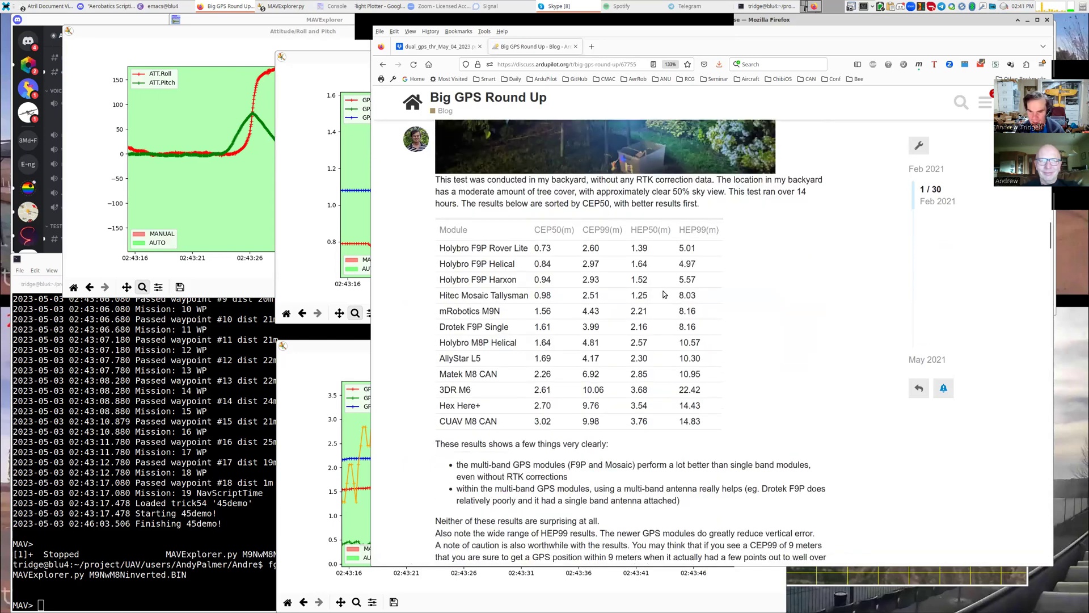
pyautogui.scroll(-10, 548, 281)
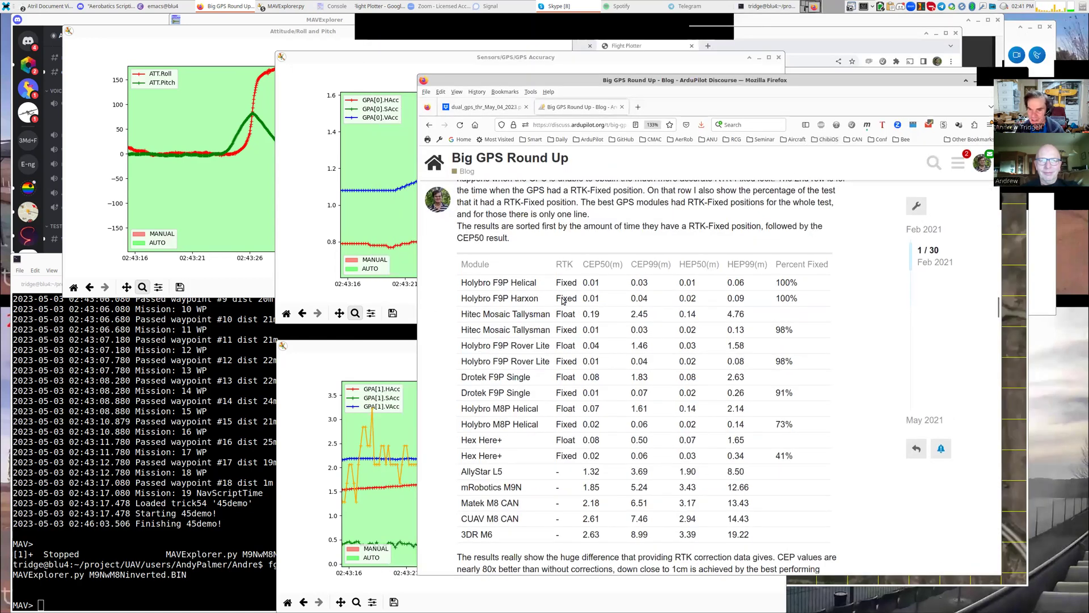
pyautogui.click(975, 81)
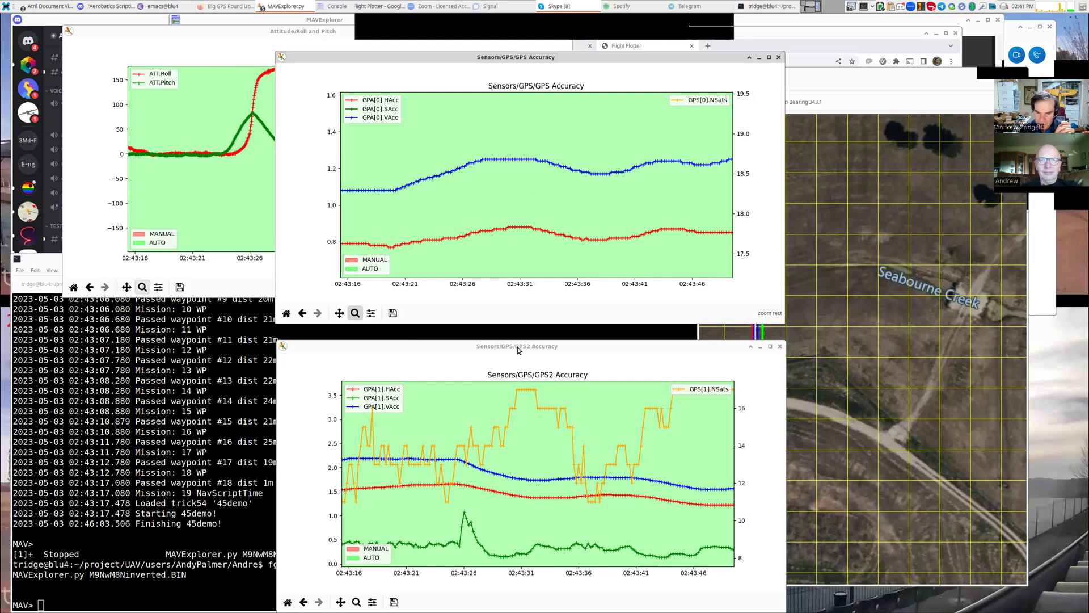
# Zoom the GPS2 Accuracy graph in on the HAcc and VAcc curves from about 02:43:17 to 02:43:49.
pyautogui.moveTo(517, 347); pyautogui.dragTo(544, 148)
pyautogui.click(383, 403)
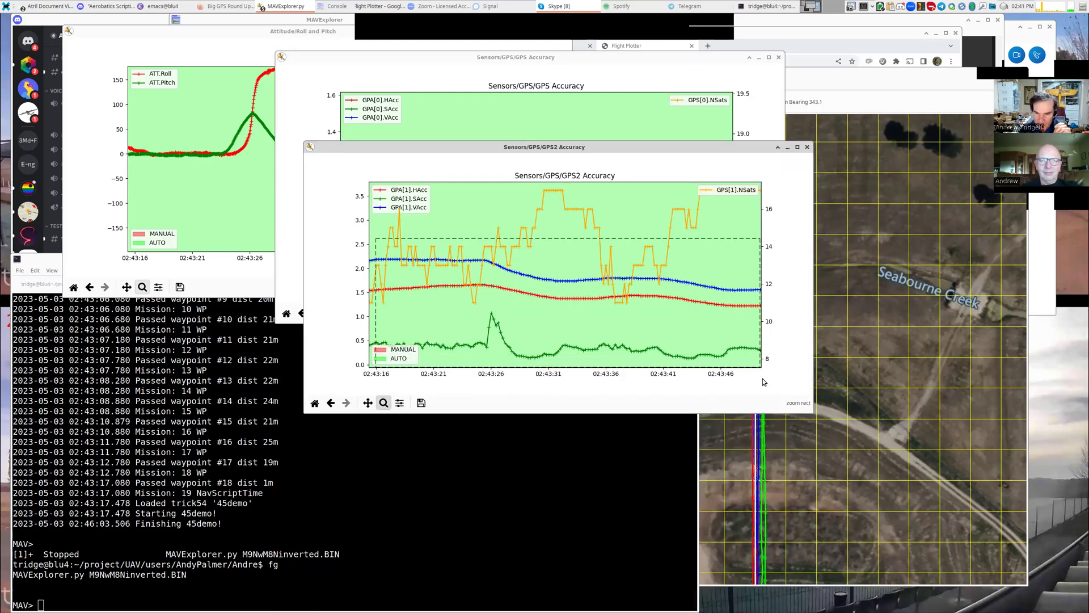
pyautogui.moveTo(763, 379); pyautogui.dragTo(366, 241)
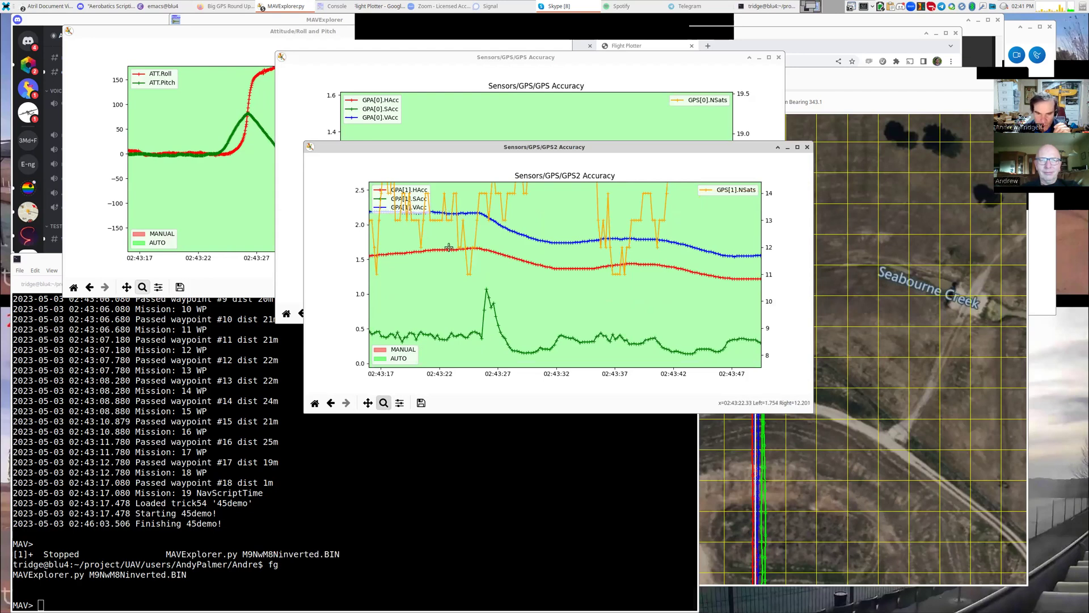
pyautogui.moveTo(378, 236); pyautogui.dragTo(760, 295)
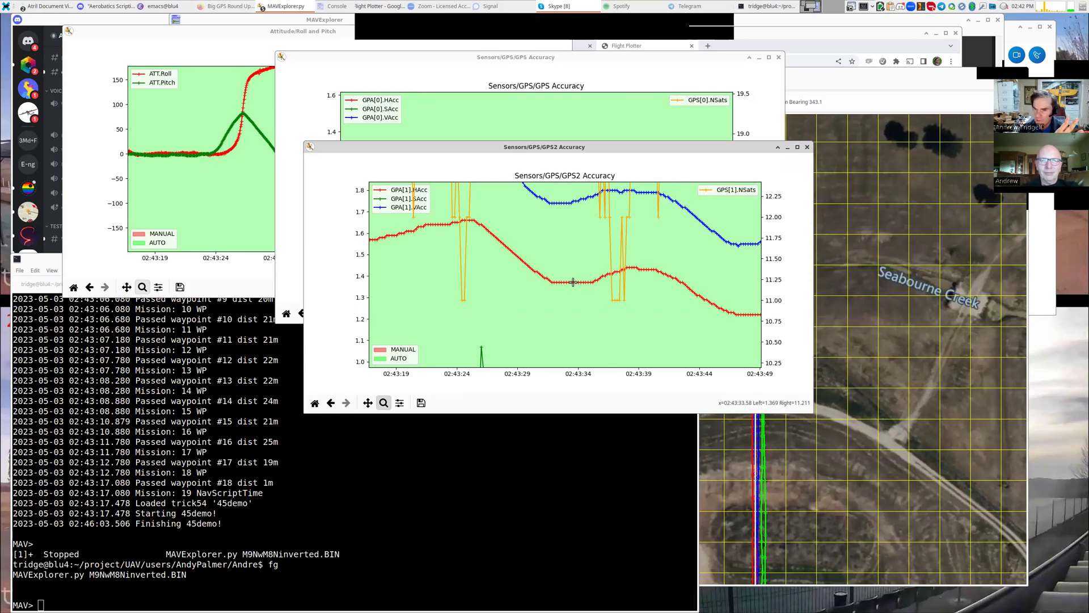
pyautogui.click(370, 402)
pyautogui.moveTo(588, 270); pyautogui.dragTo(589, 315)
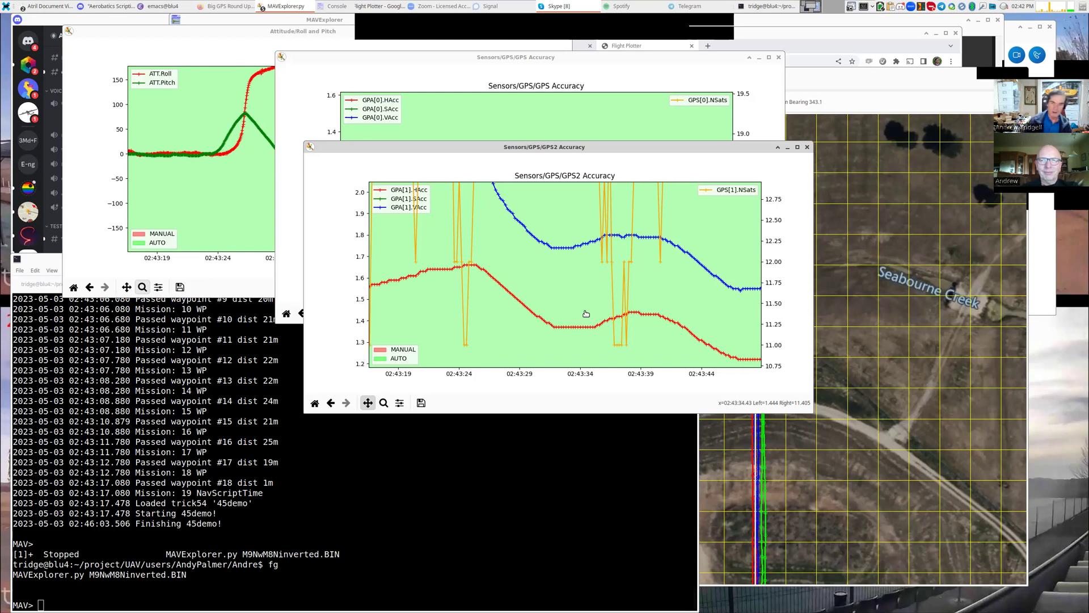
# Return to the Big GPS Round Up post, examine the Holybro GPS Modules photos, and minimise the browser again.
pyautogui.click(226, 6)
pyautogui.scroll(15, 634, 254)
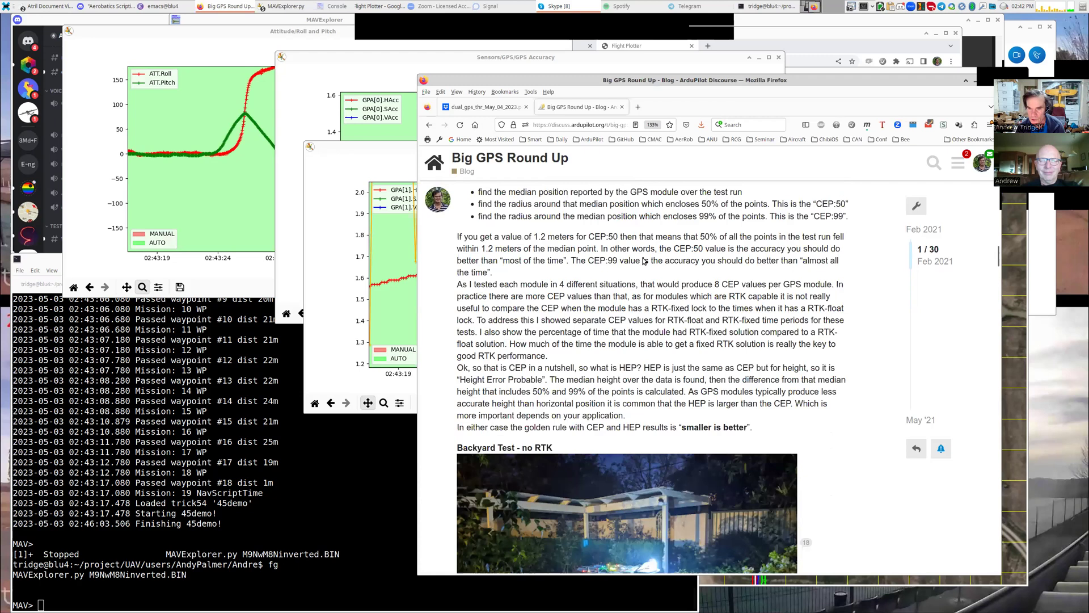
pyautogui.scroll(2, 625, 263)
pyautogui.scroll(-2, 567, 265)
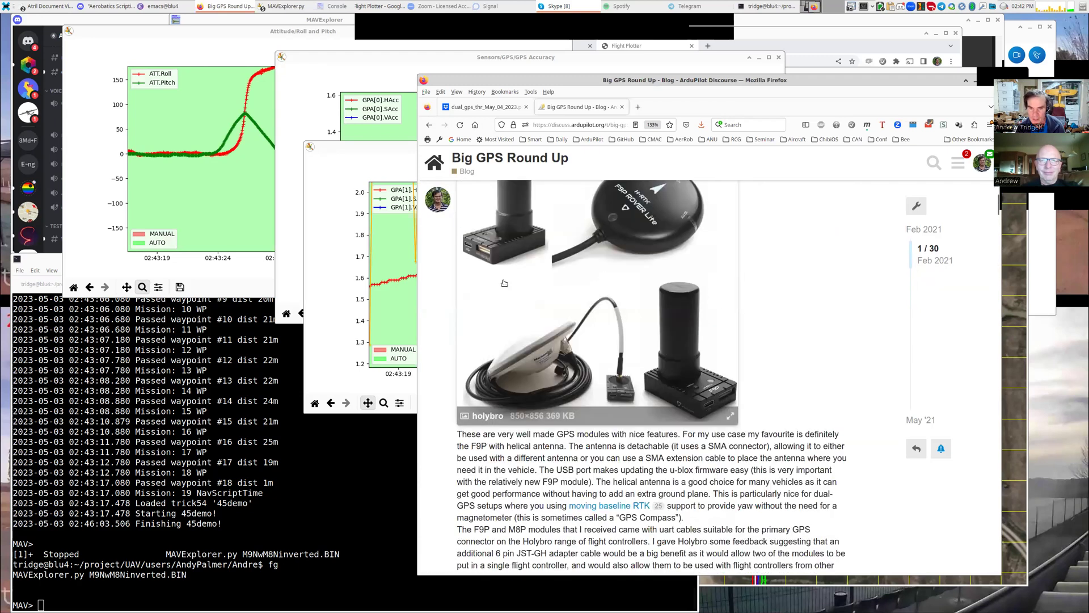
pyautogui.scroll(2, 527, 269)
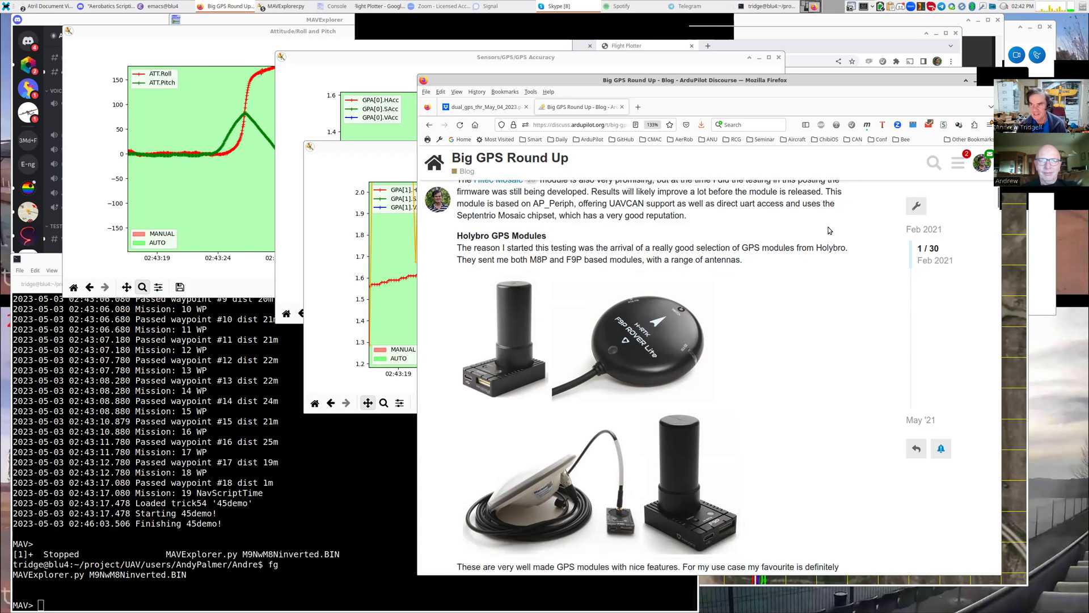
pyautogui.moveTo(882, 84); pyautogui.dragTo(763, 211)
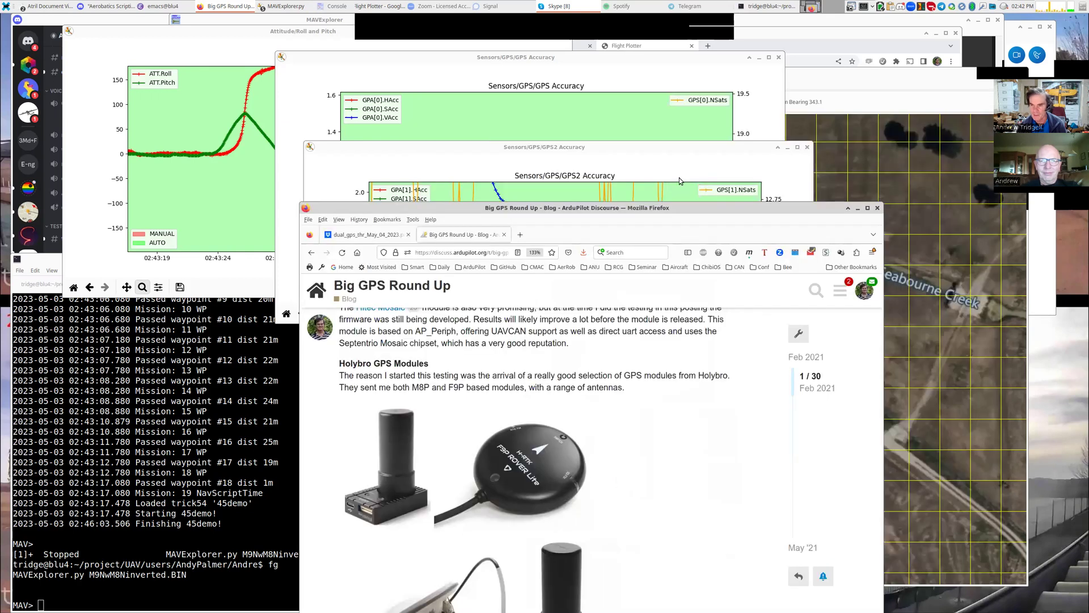
pyautogui.click(858, 208)
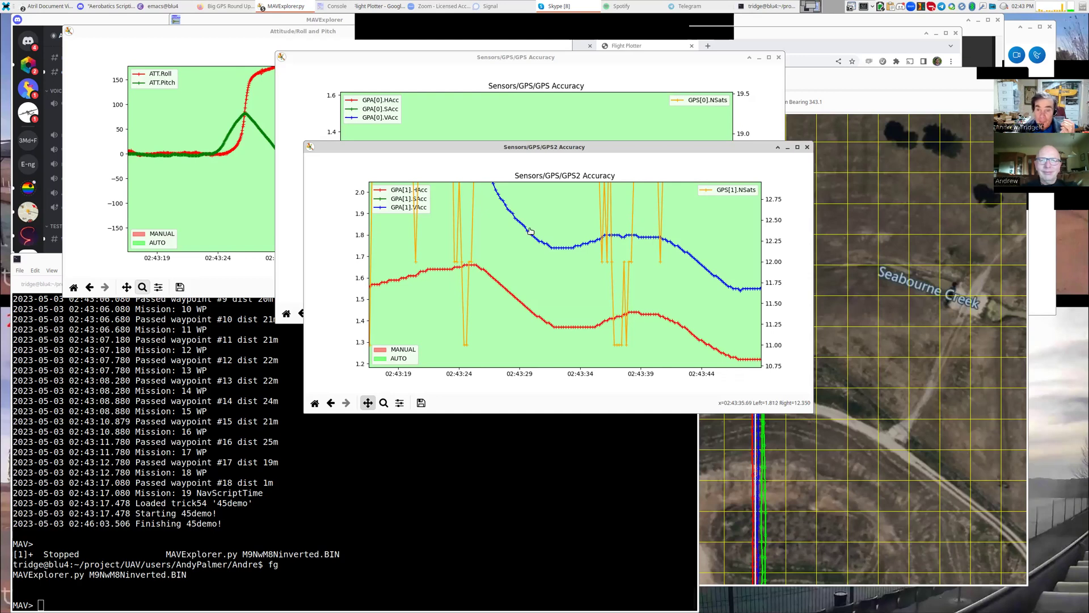
# Stack the GPS Accuracy graph above the GPS2 Accuracy graph so both curves can be compared.
pyautogui.moveTo(534, 149); pyautogui.dragTo(506, 279)
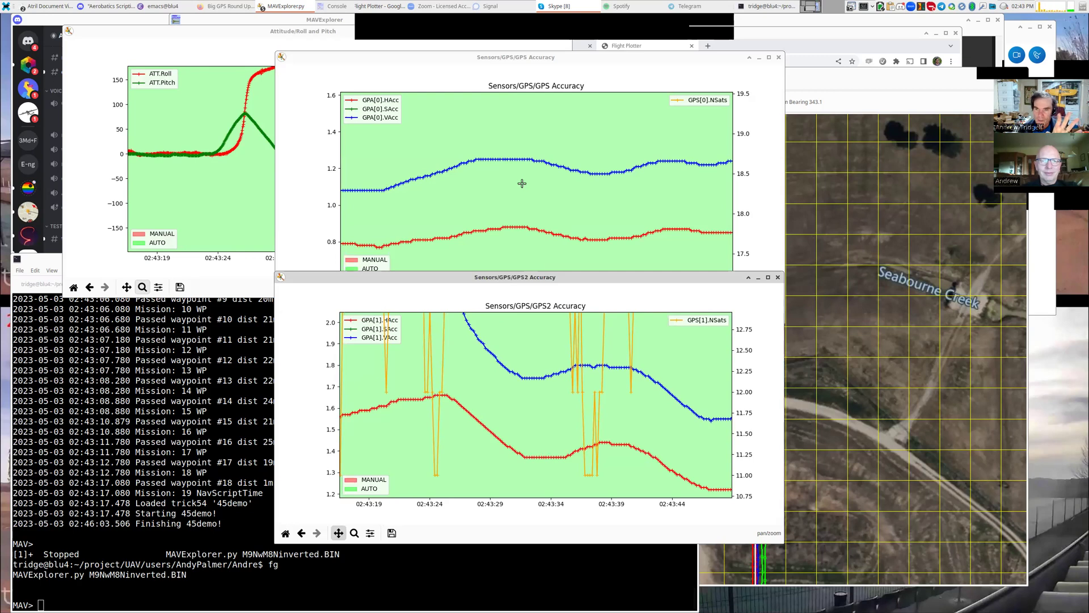
pyautogui.click(478, 183)
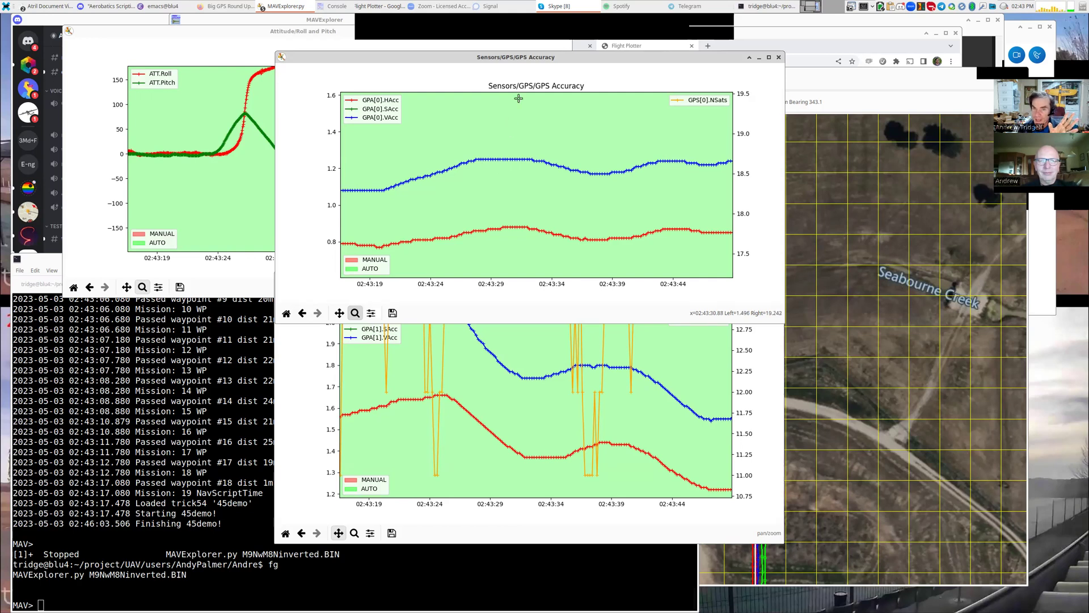
pyautogui.moveTo(531, 51)
pyautogui.mouseDown()
pyautogui.moveTo(530, 15)
pyautogui.moveTo(518, 34)
pyautogui.mouseUp()
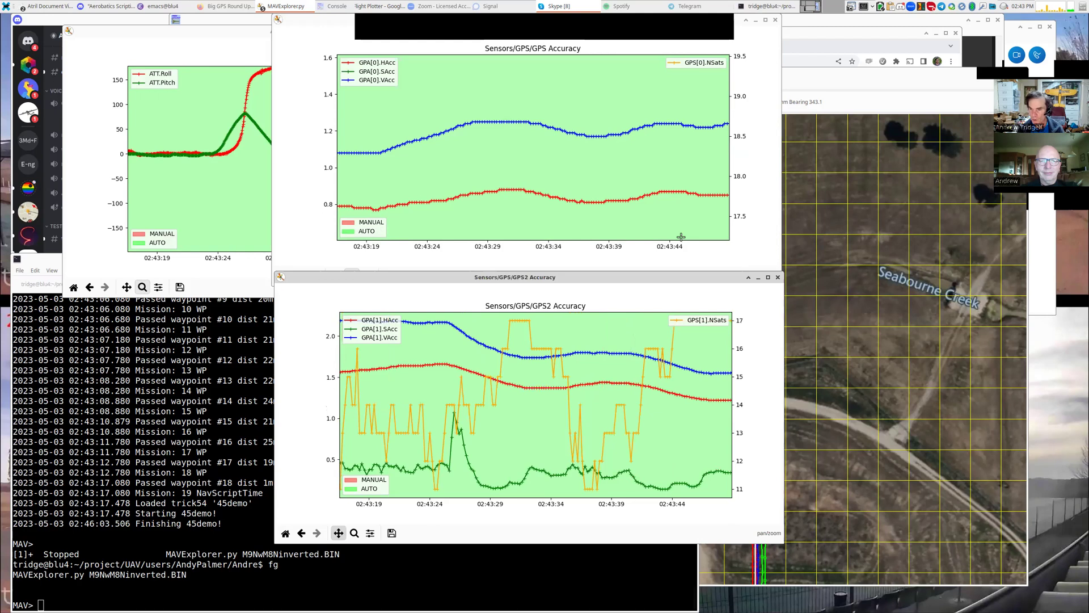
# Reset the graphs to the full log and zoom the GPS Accuracy graph in around the change from MANUAL to AUTO.
pyautogui.moveTo(374, 277); pyautogui.dragTo(328, 283)
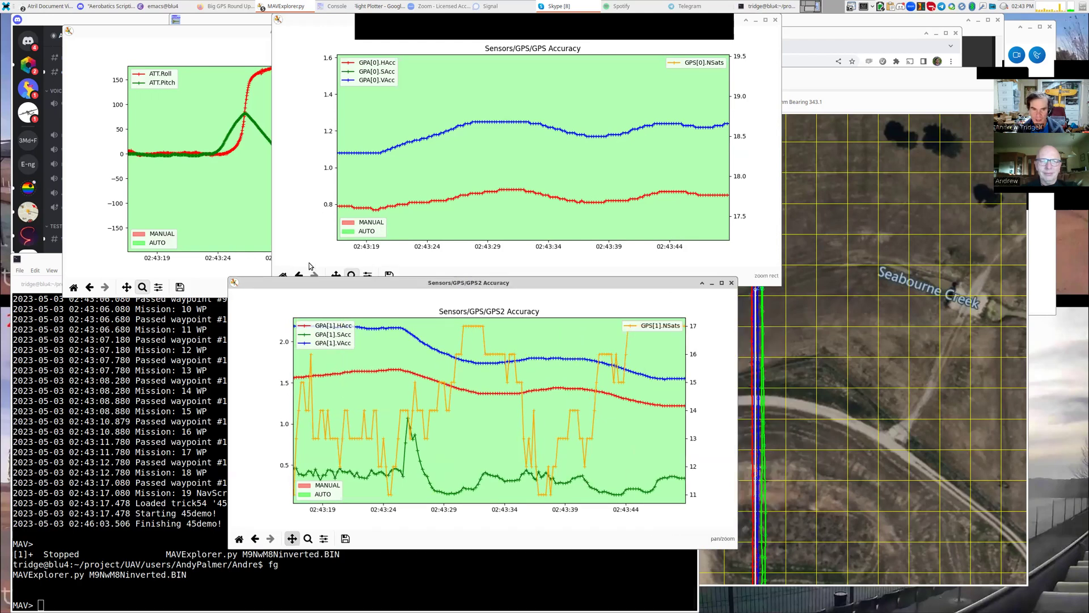
pyautogui.click(282, 276)
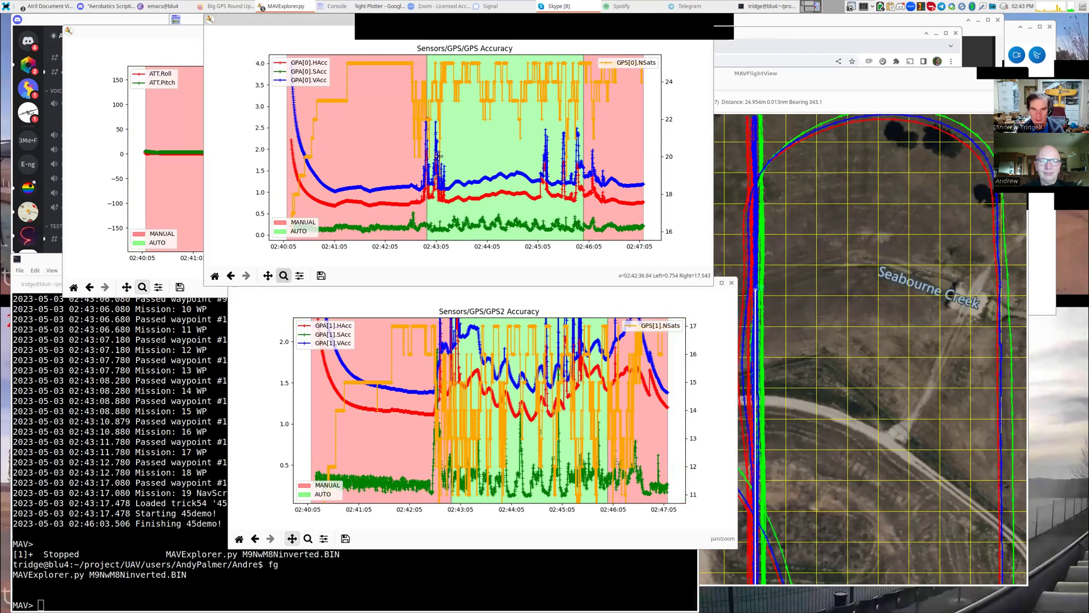
pyautogui.moveTo(405, 57); pyautogui.dragTo(477, 254)
# Bring the flight map forward and view the three GPS tracks along the flight line at a wider scale.
pyautogui.click(785, 332)
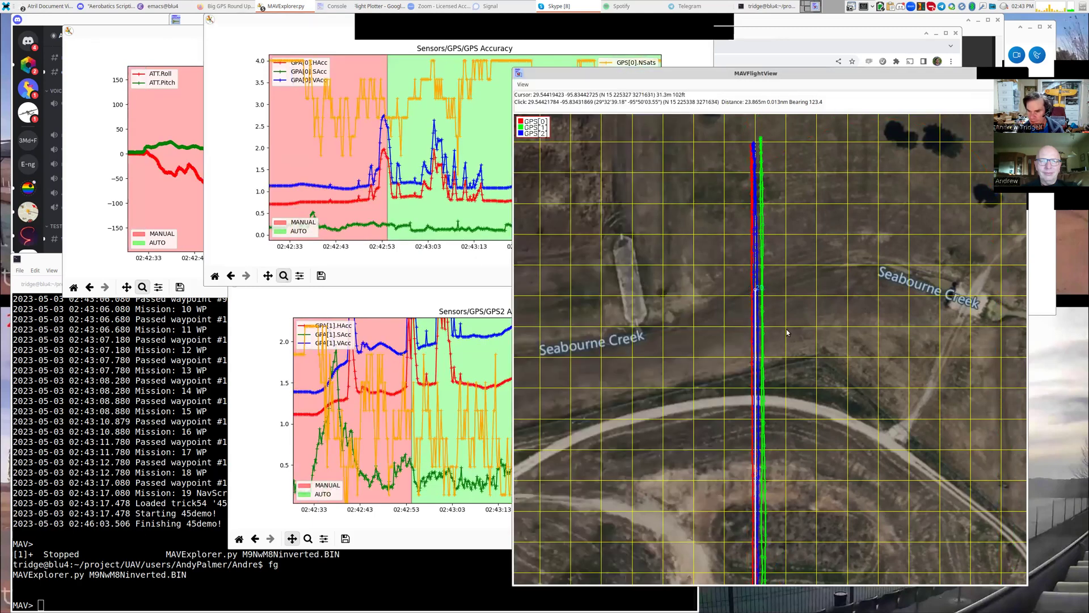
pyautogui.moveTo(787, 332); pyautogui.dragTo(813, 307)
pyautogui.scroll(-2, 813, 307)
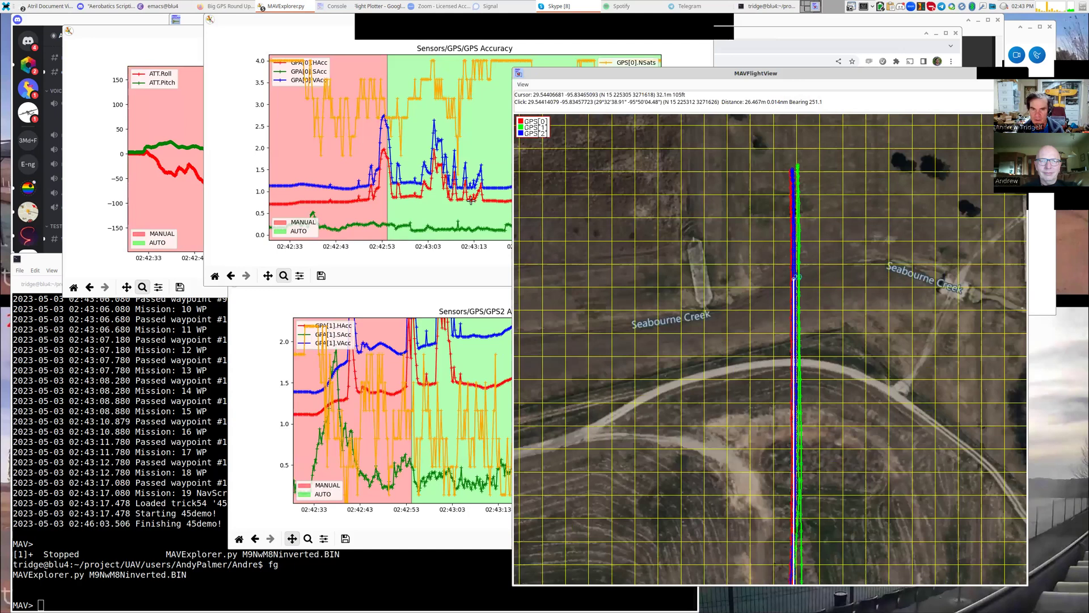
# Zoom the GPS Accuracy graph into about 02:42:56 to 02:43:11 and view the matching turn on the flight map.
pyautogui.moveTo(397, 61); pyautogui.dragTo(466, 235)
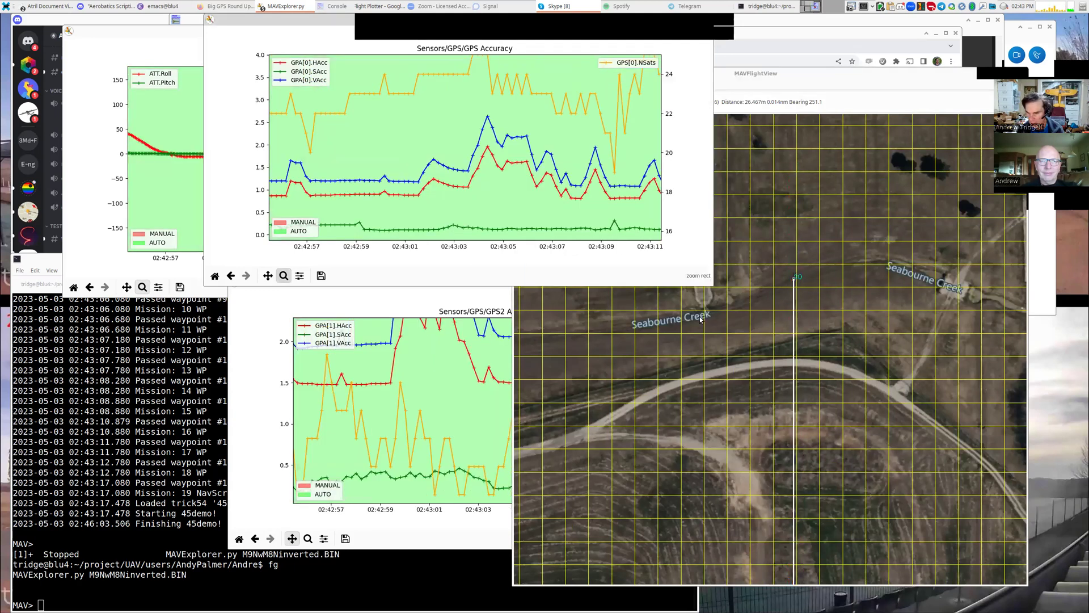
pyautogui.click(812, 360)
pyautogui.scroll(3, 812, 360)
pyautogui.scroll(-4, 812, 311)
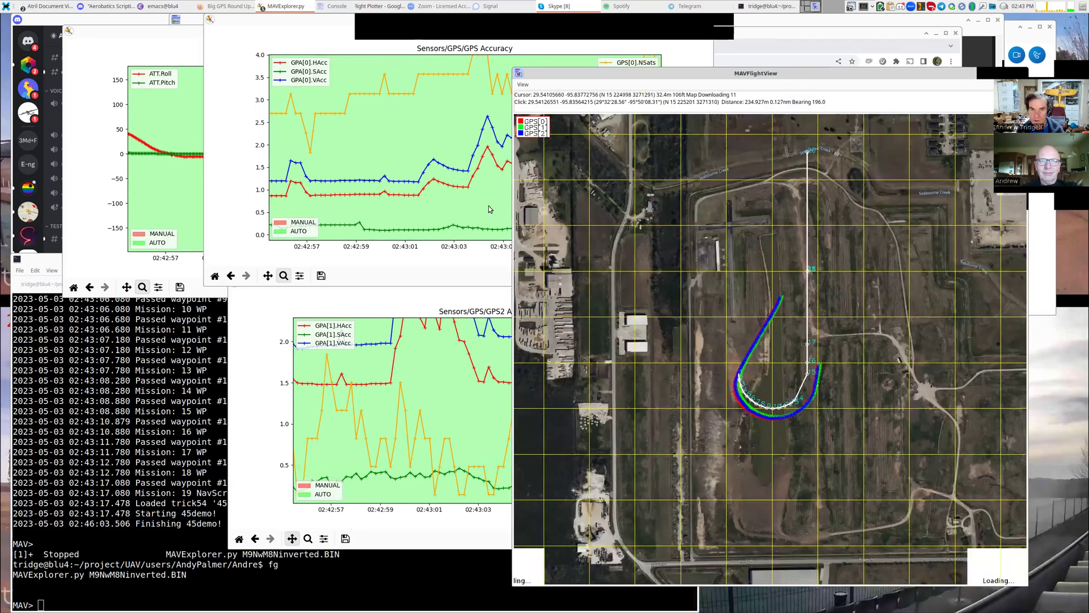
# Bring the Roll and Pitch graph forward and pan it back in time into the MANUAL section before the turn.
pyautogui.click(250, 131)
pyautogui.moveTo(251, 131); pyautogui.dragTo(239, 131)
pyautogui.click(170, 142)
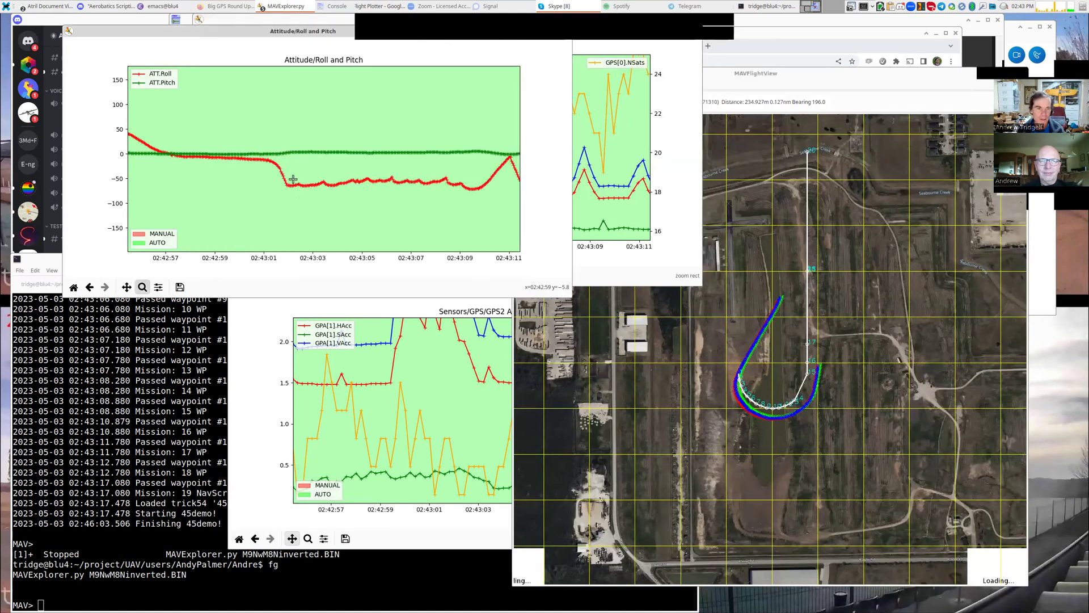
pyautogui.click(126, 287)
pyautogui.moveTo(403, 214); pyautogui.dragTo(275, 199)
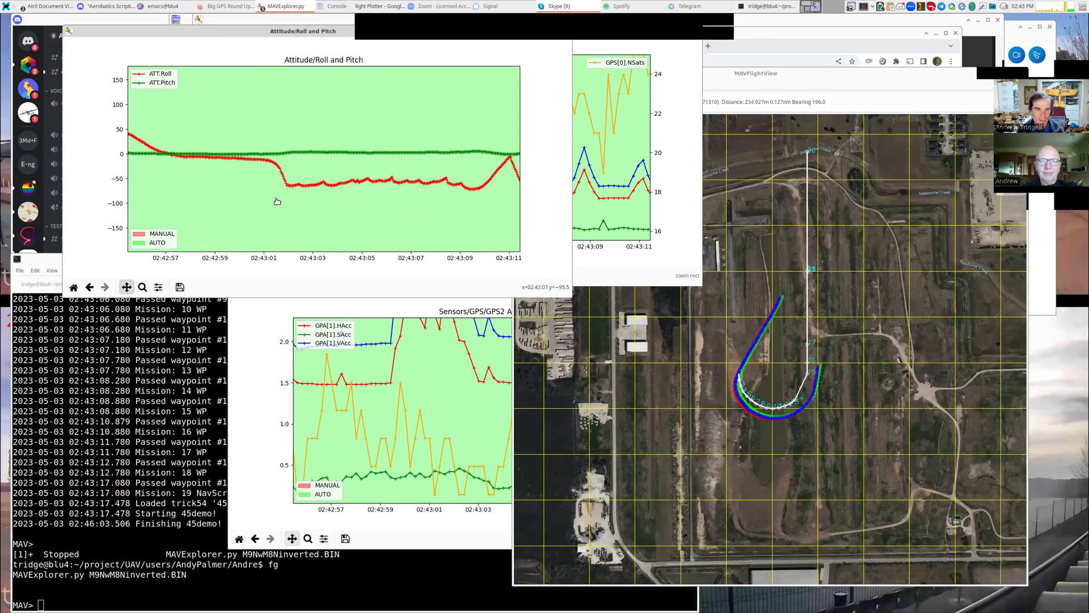
pyautogui.moveTo(386, 183); pyautogui.dragTo(482, 199)
pyautogui.moveTo(170, 187); pyautogui.dragTo(494, 188)
pyautogui.moveTo(280, 182); pyautogui.dragTo(358, 177)
pyautogui.moveTo(267, 210); pyautogui.dragTo(435, 203)
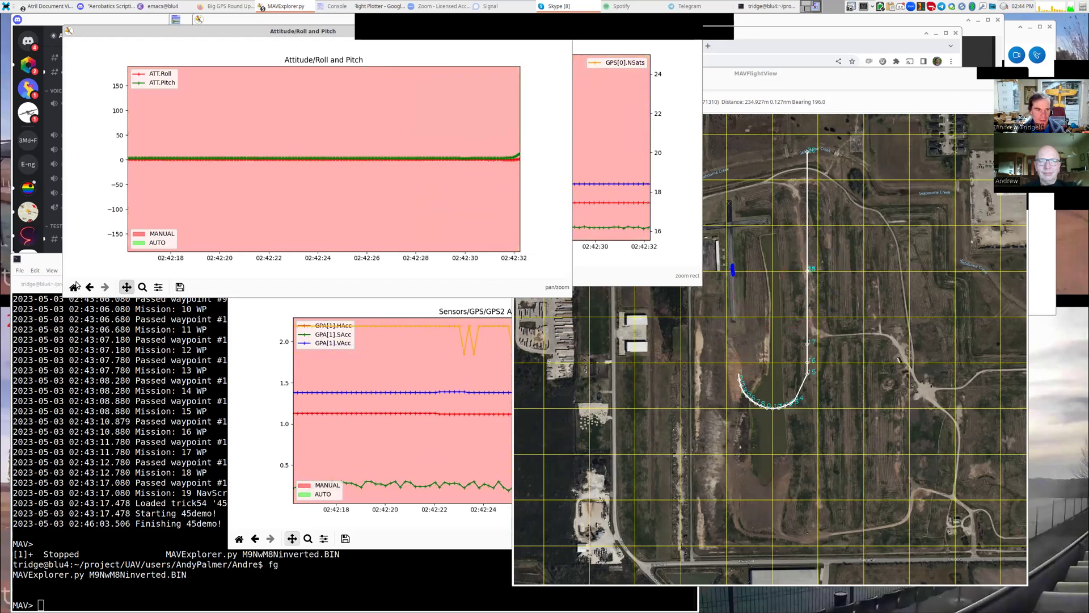
# Reset the Roll and Pitch graph to the full log and narrow it to the first AUTO manoeuvre, about 02:43:25 to 02:43:32.
pyautogui.click(73, 287)
pyautogui.click(142, 287)
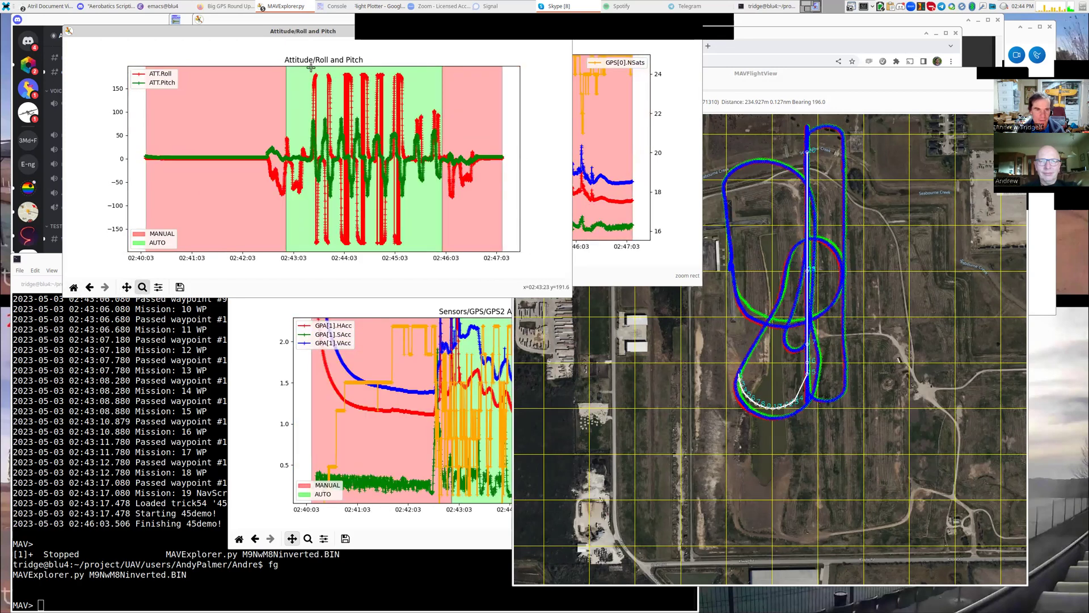
pyautogui.moveTo(307, 72); pyautogui.dragTo(316, 249)
pyautogui.moveTo(401, 250); pyautogui.dragTo(214, 47)
pyautogui.click(126, 287)
pyautogui.moveTo(321, 162); pyautogui.dragTo(233, 156)
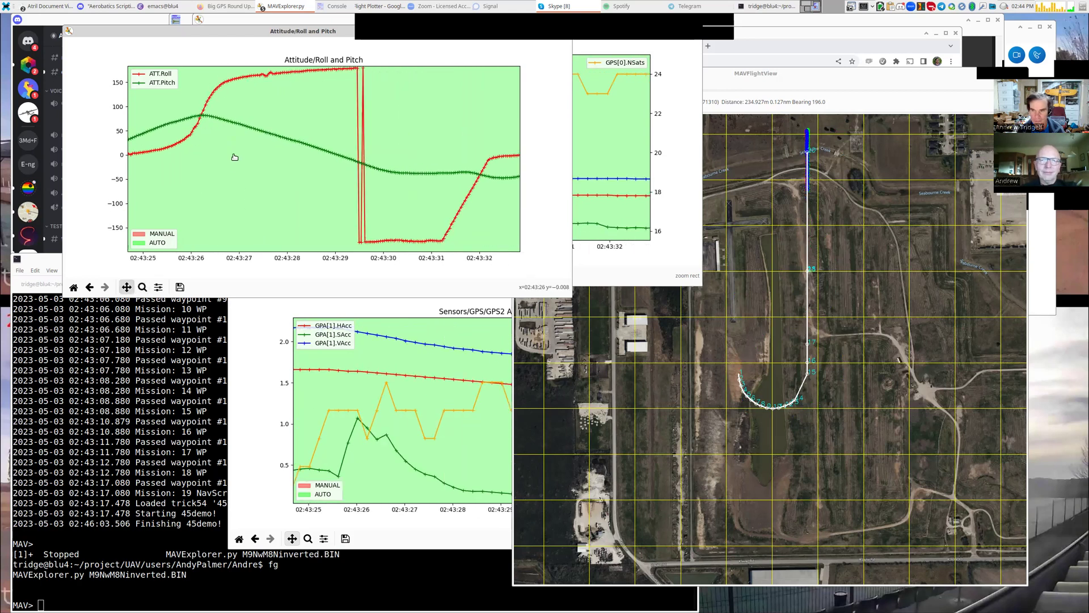
# Zoom the flight map in on the north end of the flight line to compare the three GPS tracks.
pyautogui.scroll(3, 814, 156)
pyautogui.scroll(4, 811, 155)
pyautogui.moveTo(805, 162); pyautogui.dragTo(792, 250)
pyautogui.scroll(3, 800, 245)
pyautogui.scroll(9, 799, 246)
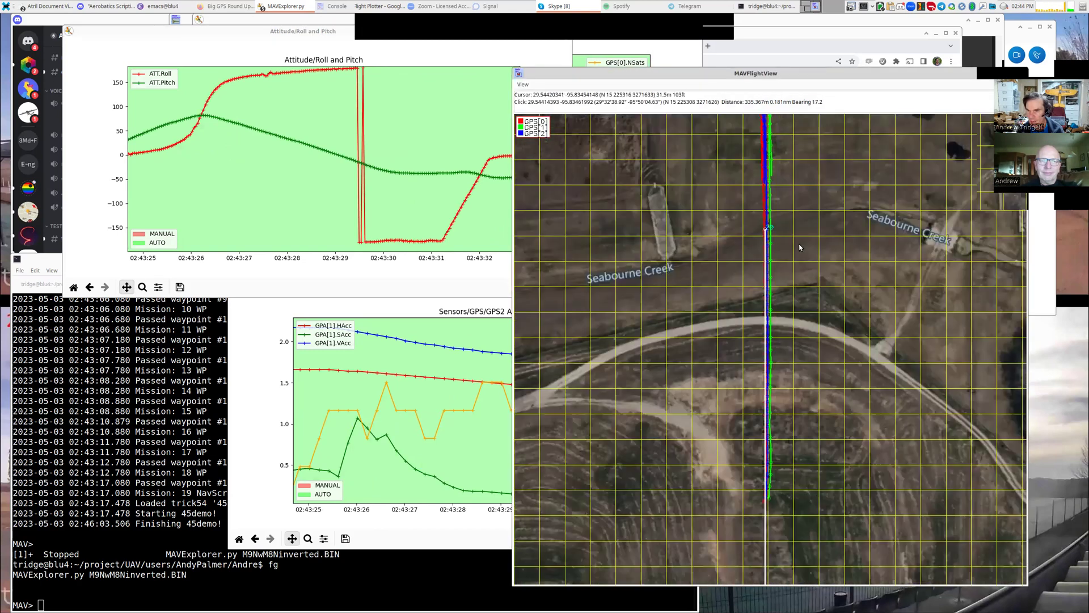
pyautogui.moveTo(760, 117); pyautogui.dragTo(753, 176)
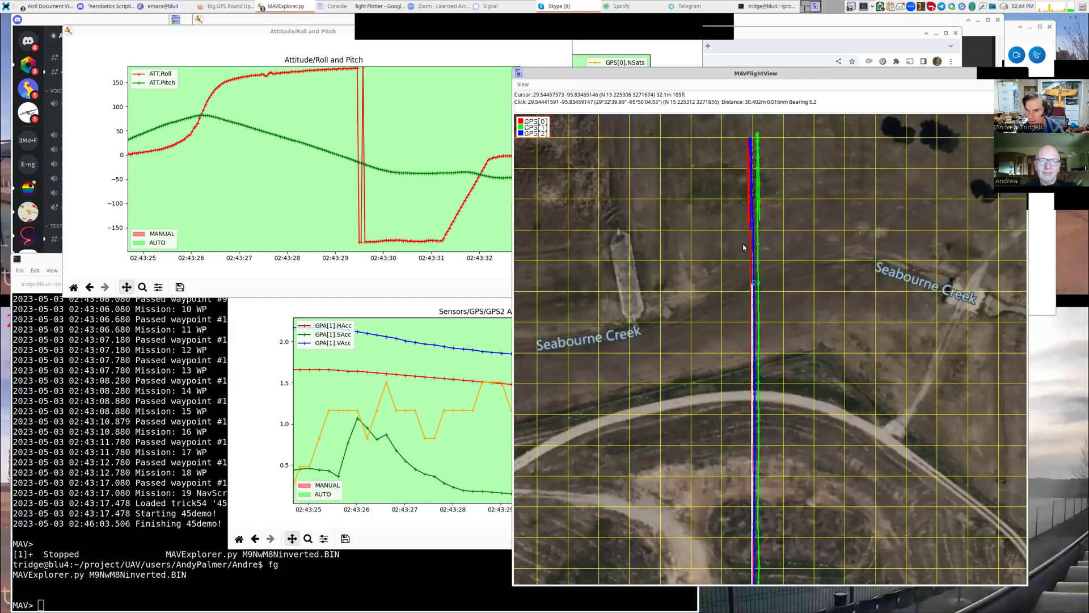
pyautogui.scroll(3, 769, 243)
pyautogui.scroll(3, 769, 243)
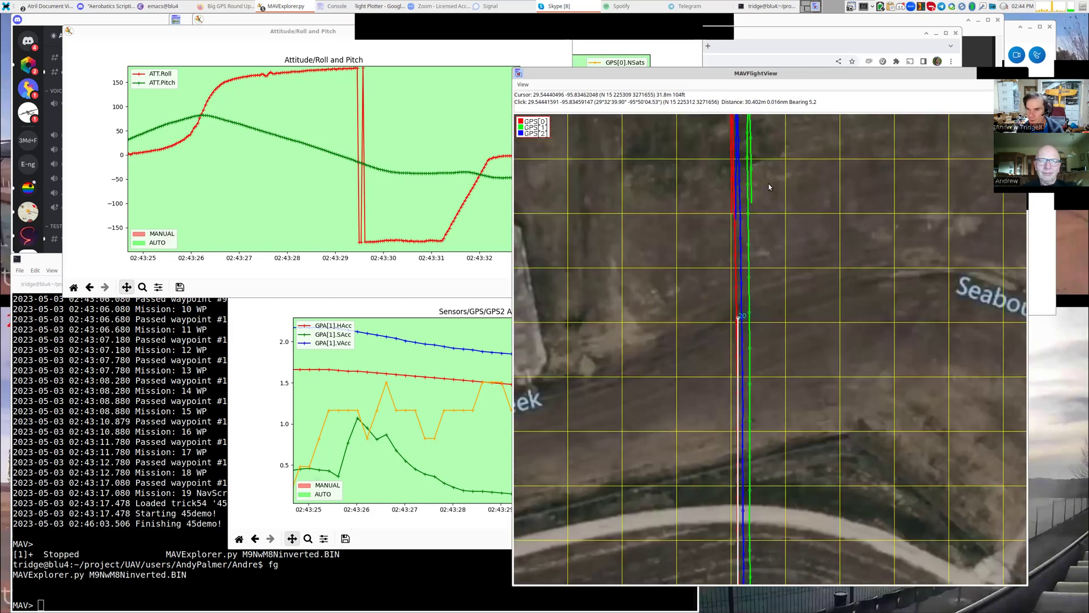
pyautogui.moveTo(769, 183); pyautogui.dragTo(763, 300)
pyautogui.scroll(6, 766, 263)
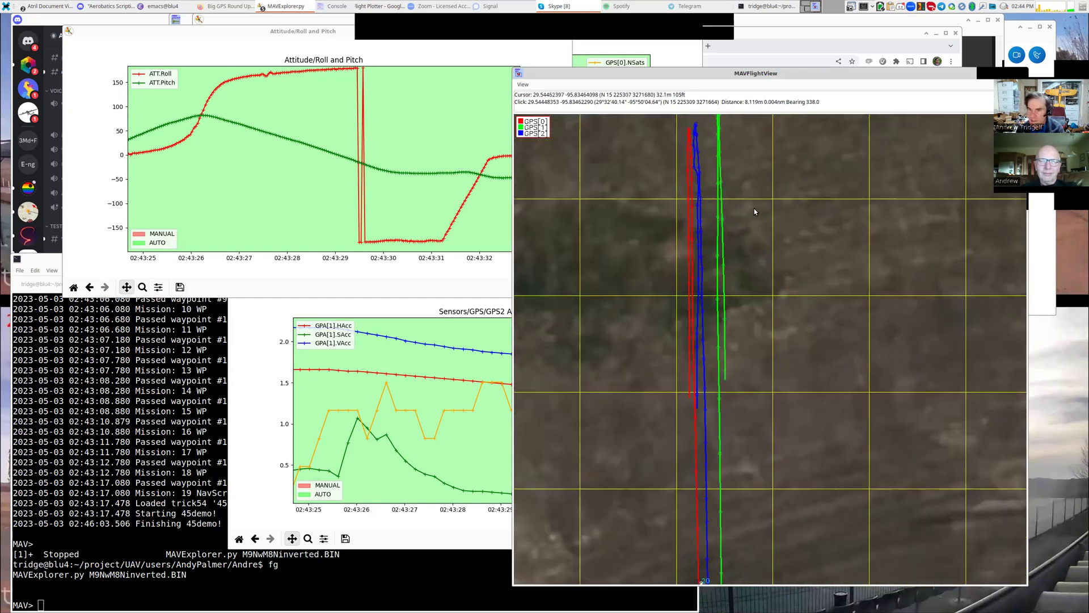
pyautogui.moveTo(741, 201); pyautogui.dragTo(759, 281)
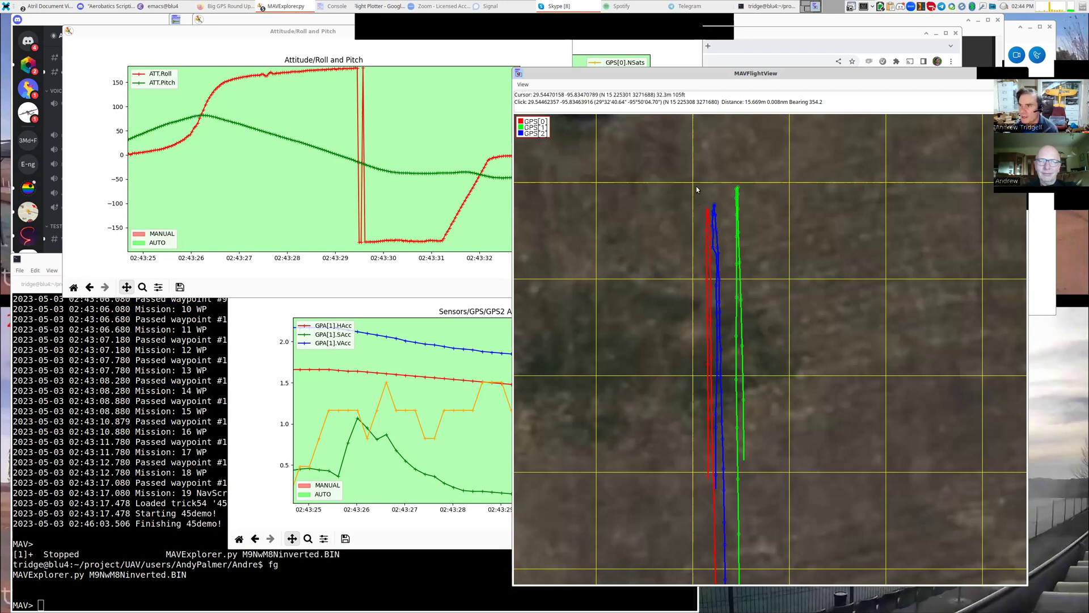
# Stack the GPS Accuracy graph above the GPS2 Accuracy graph beside the flight map, leaving the tracks uncovered.
pyautogui.click(490, 330)
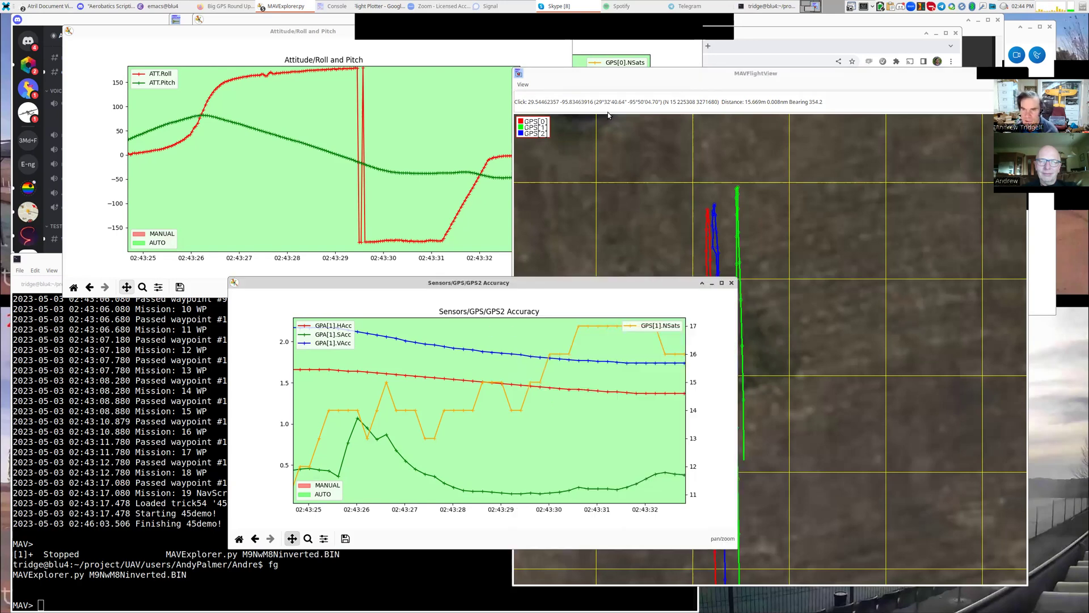
pyautogui.click(621, 57)
pyautogui.click(653, 288)
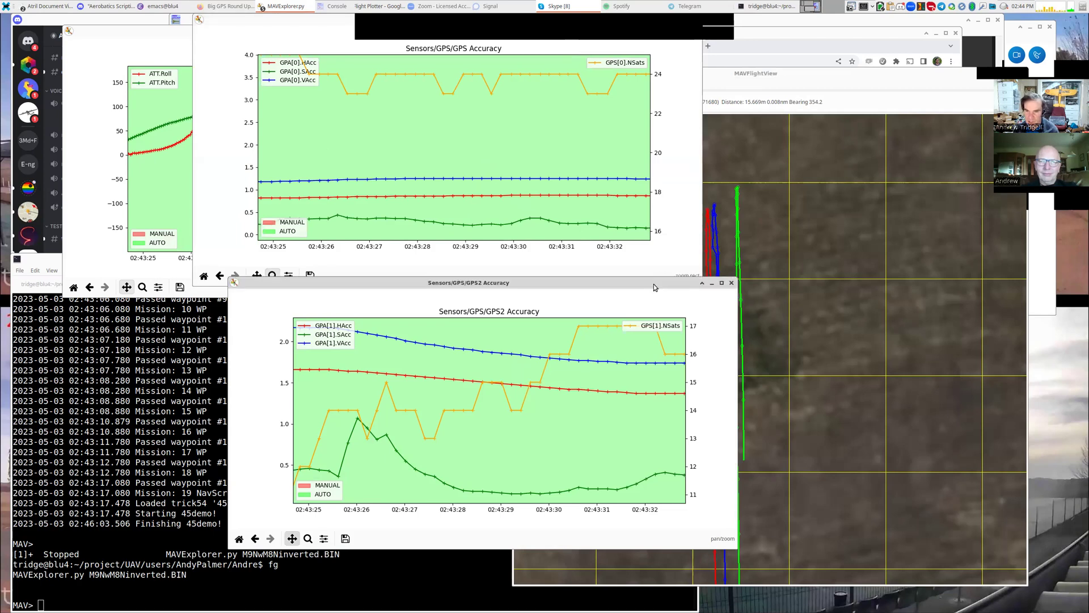
pyautogui.moveTo(653, 288); pyautogui.dragTo(418, 299)
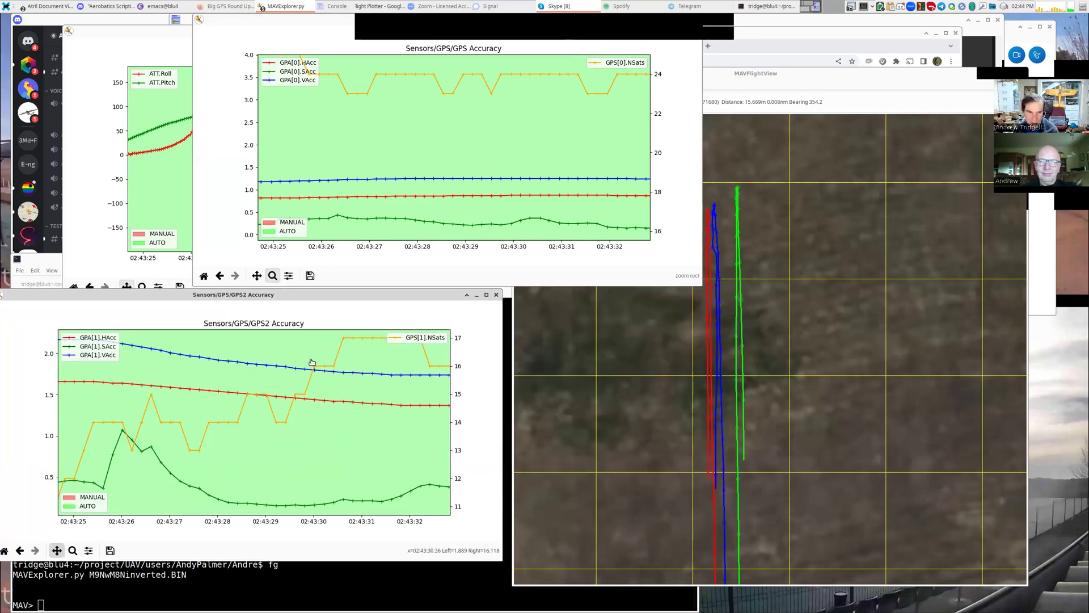
pyautogui.moveTo(357, 294); pyautogui.dragTo(374, 295)
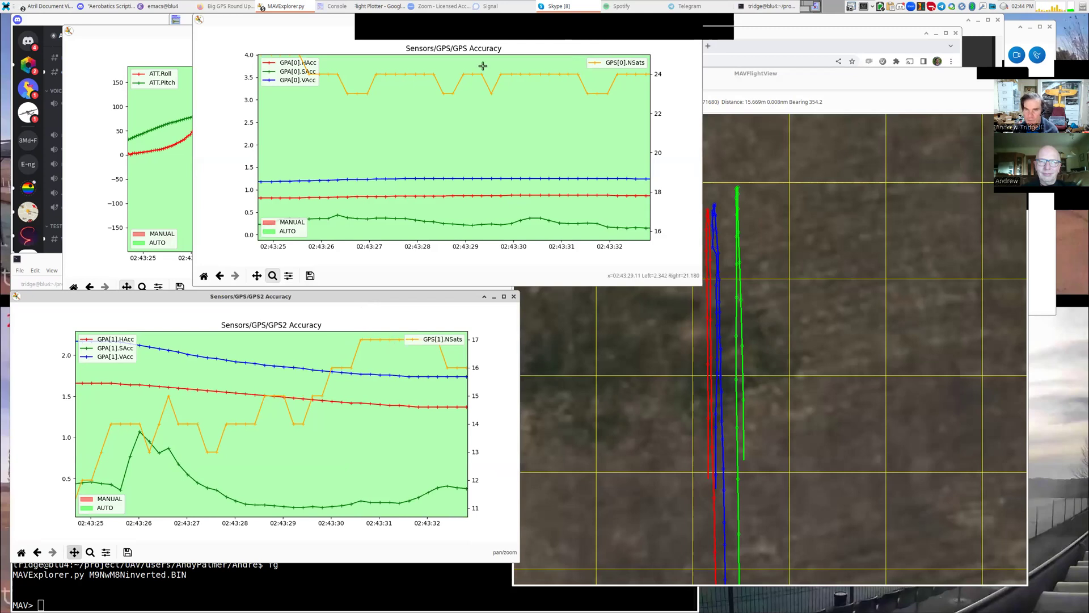
pyautogui.moveTo(343, 22); pyautogui.dragTo(157, 27)
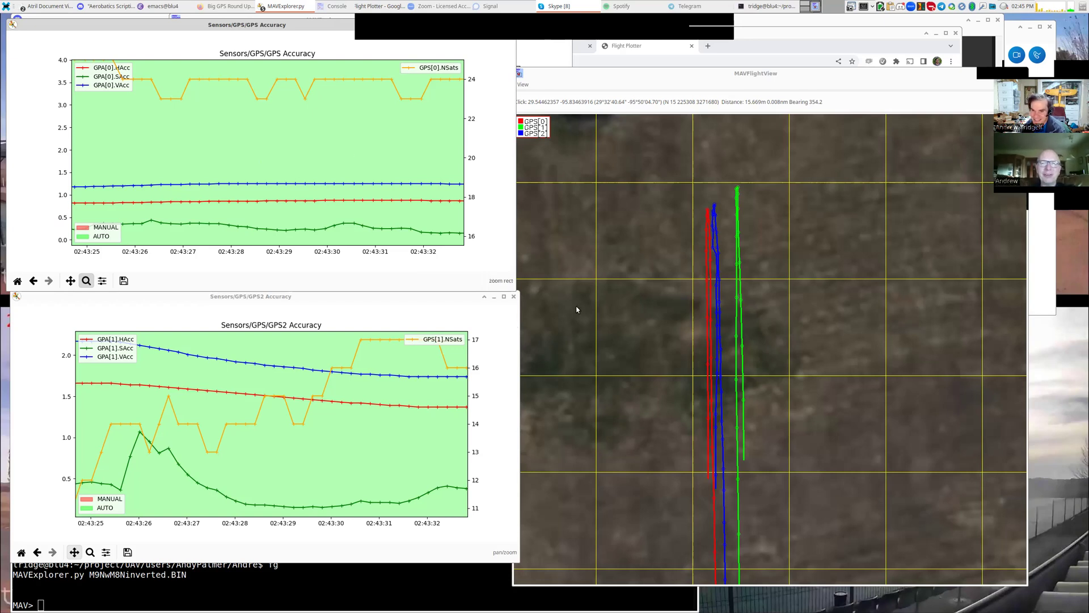
# Compare the three GPS tracks on the flight map from their north end down to waypoint 20.
pyautogui.click(666, 270)
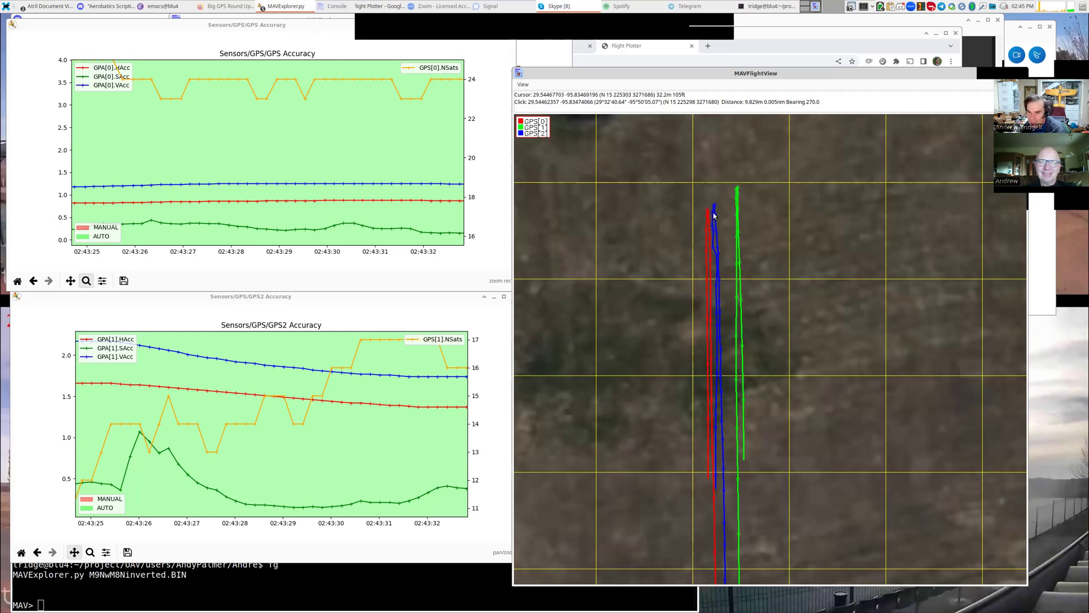
pyautogui.scroll(1, 713, 214)
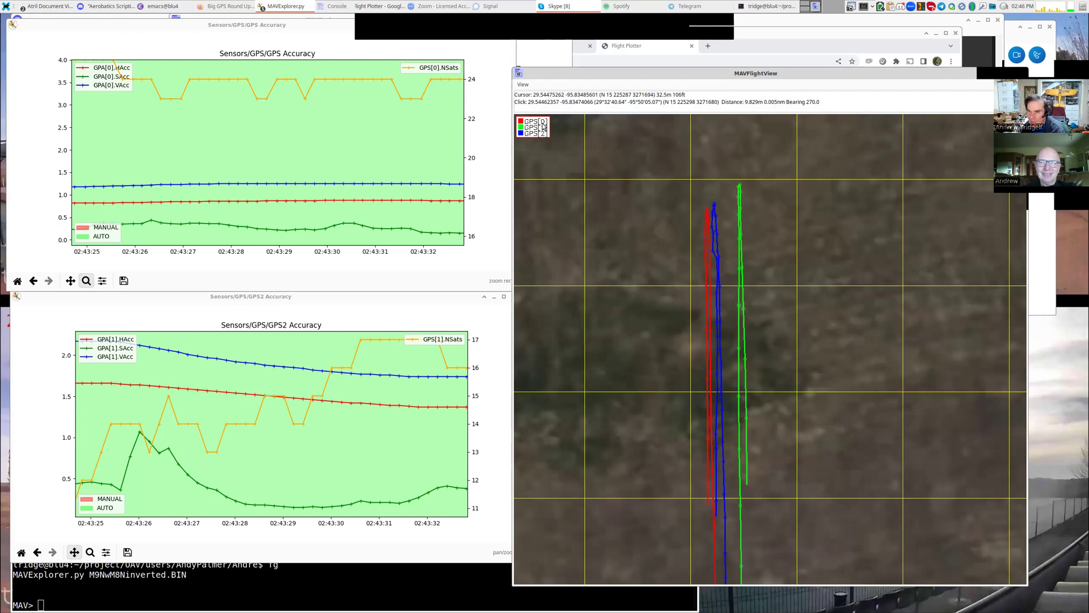
pyautogui.moveTo(686, 292); pyautogui.dragTo(658, 265)
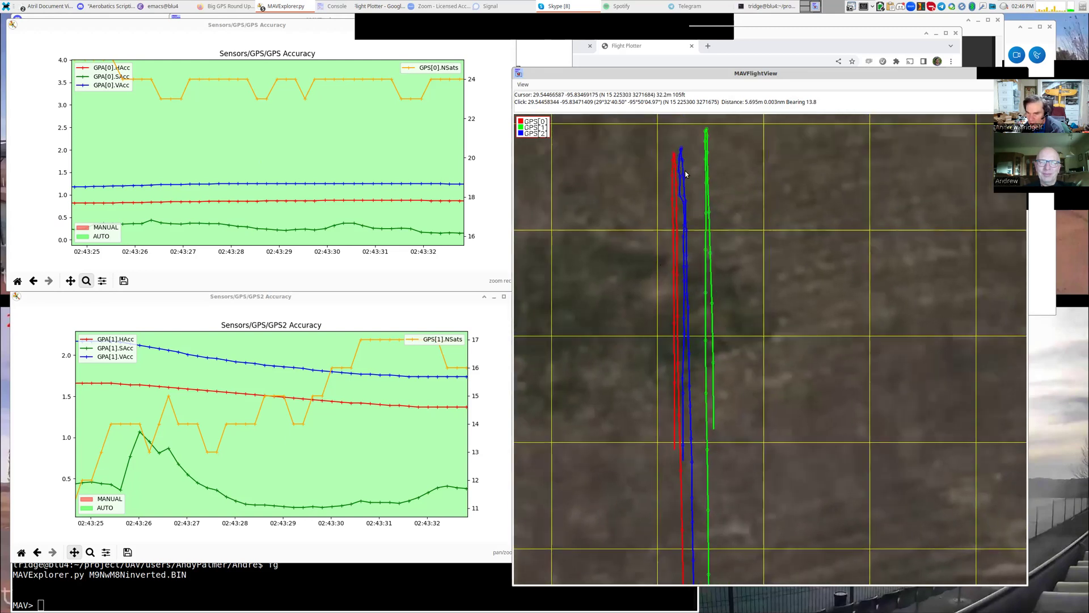
pyautogui.moveTo(655, 284)
pyautogui.mouseDown()
pyautogui.moveTo(669, 219)
pyautogui.moveTo(661, 227)
pyautogui.moveTo(662, 190)
pyautogui.mouseUp()
pyautogui.moveTo(684, 300); pyautogui.dragTo(677, 263)
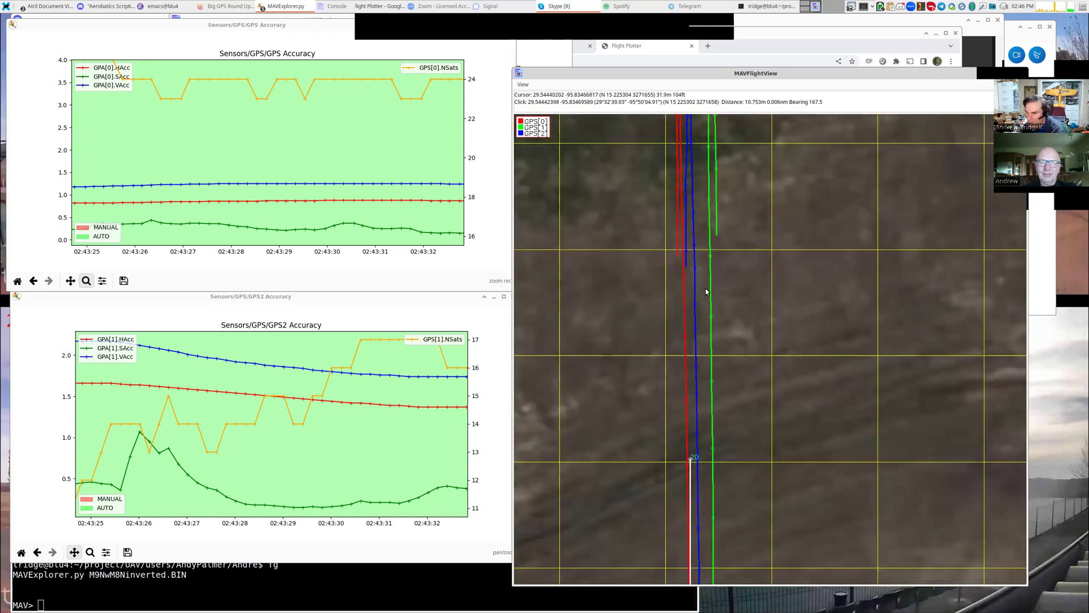
pyautogui.moveTo(688, 306); pyautogui.dragTo(699, 235)
pyautogui.moveTo(685, 301); pyautogui.dragTo(696, 202)
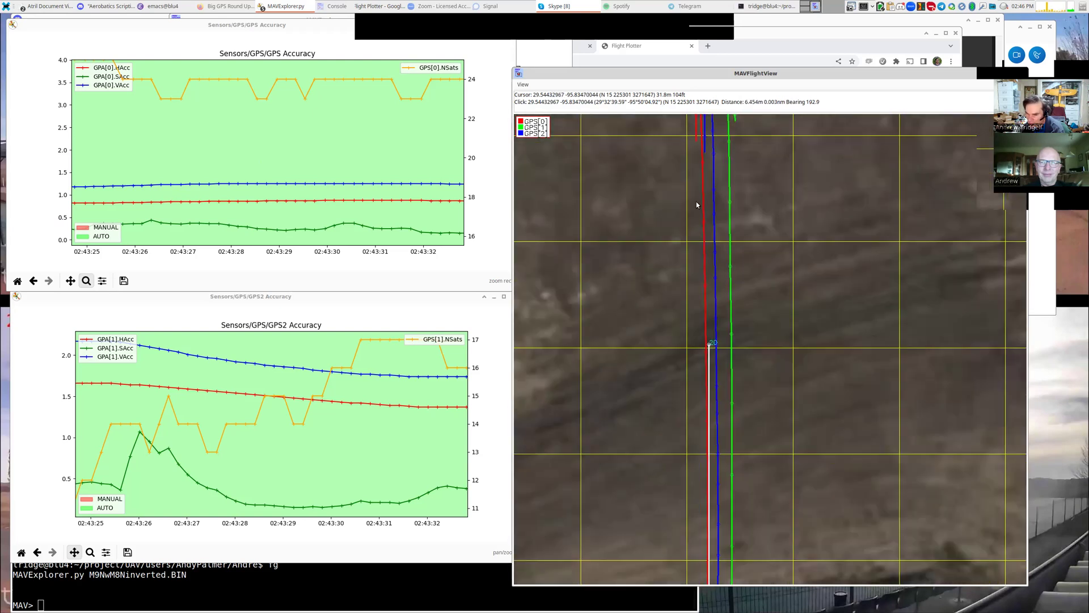
# Follow the three GPS tracks south along the flight line and inspect the spacing at their southern end.
pyautogui.moveTo(688, 292); pyautogui.dragTo(706, 183)
pyautogui.moveTo(710, 326); pyautogui.dragTo(716, 215)
pyautogui.moveTo(717, 345); pyautogui.dragTo(710, 236)
pyautogui.moveTo(708, 288); pyautogui.dragTo(699, 257)
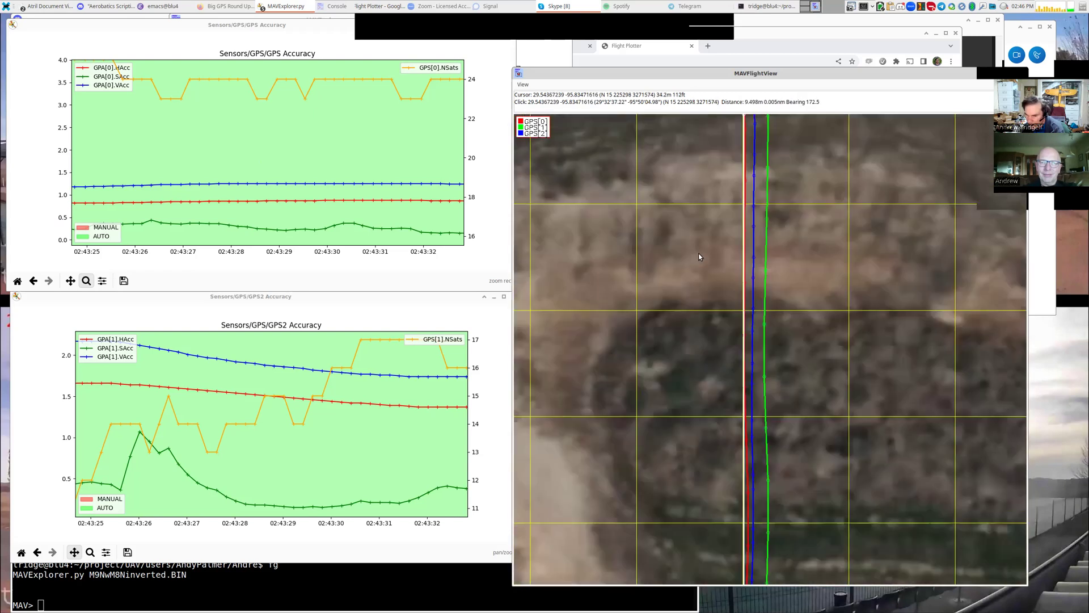
pyautogui.moveTo(706, 333); pyautogui.dragTo(717, 296)
pyautogui.moveTo(748, 411); pyautogui.dragTo(750, 392)
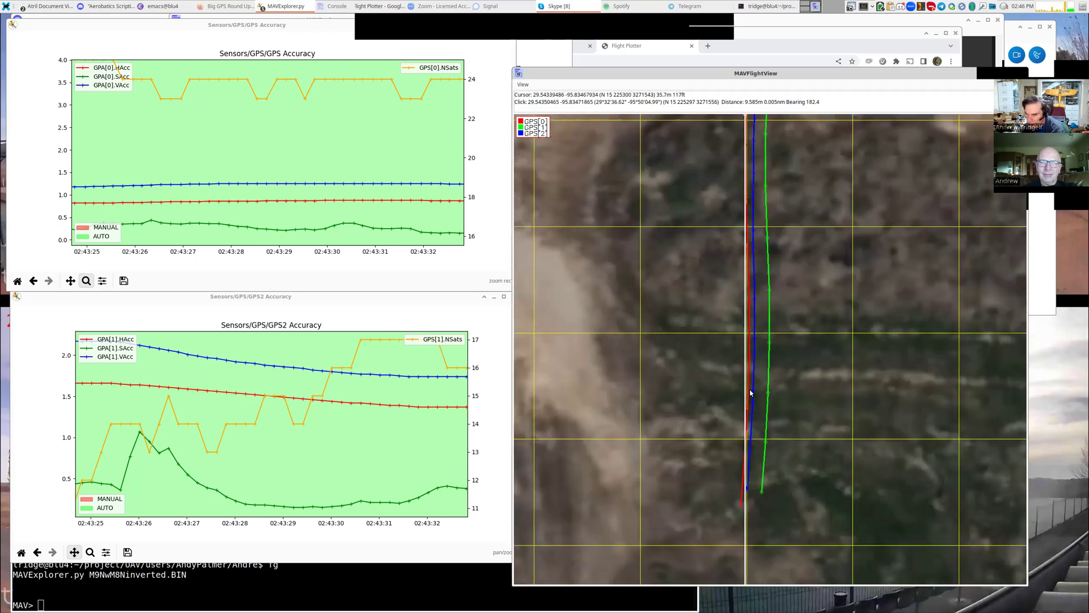
pyautogui.scroll(3, 750, 392)
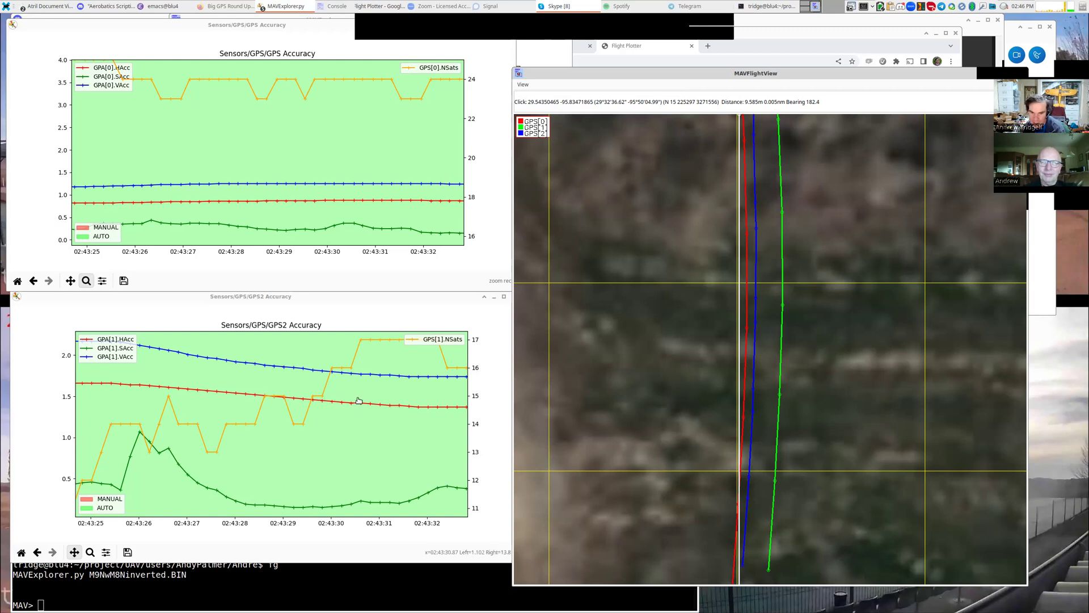
pyautogui.scroll(-5, 781, 357)
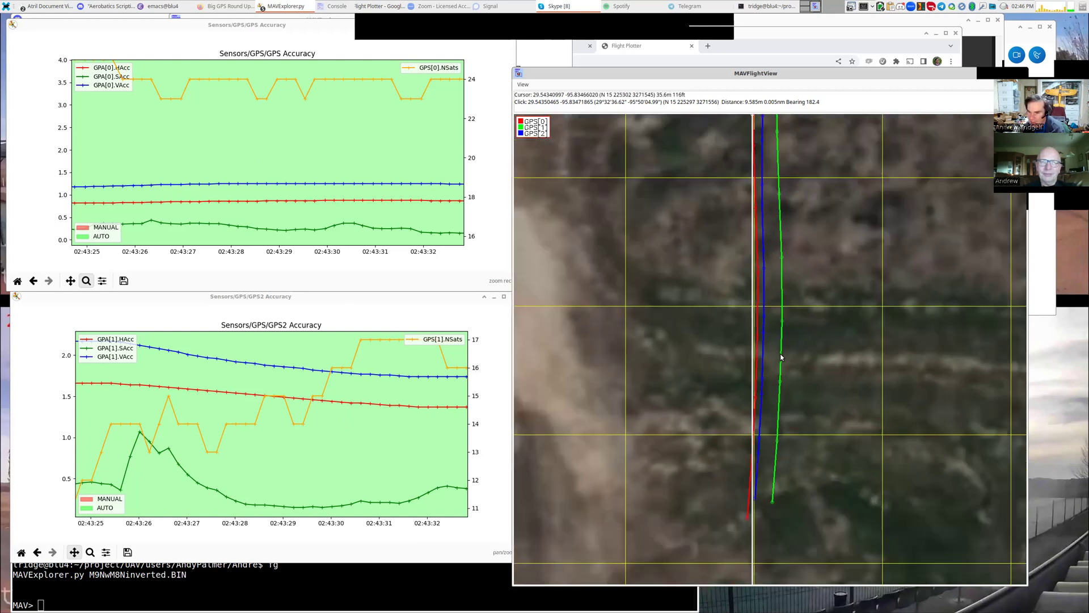
pyautogui.scroll(-2, 781, 358)
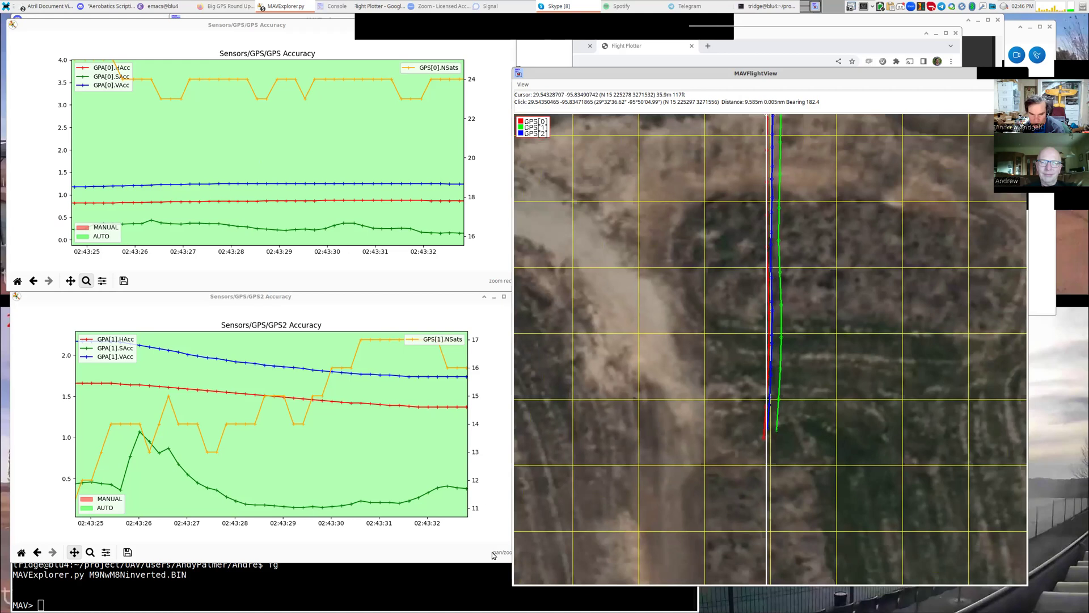
# Clear the MAVExplorer console and enter the command graph GPS[0].Alt GPS[1].Alt GPS[2].Alt without running it.
pyautogui.click(474, 579)
pyautogui.write('grapoh')
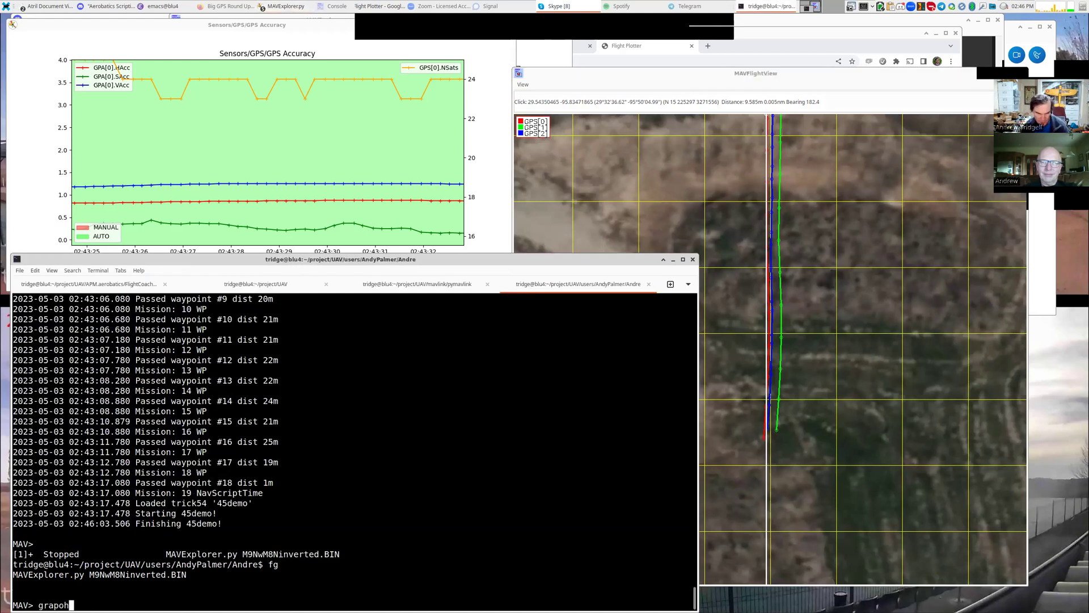
pyautogui.press('BackSpace')
pyautogui.press('BackSpace')
pyautogui.write('h GPS')
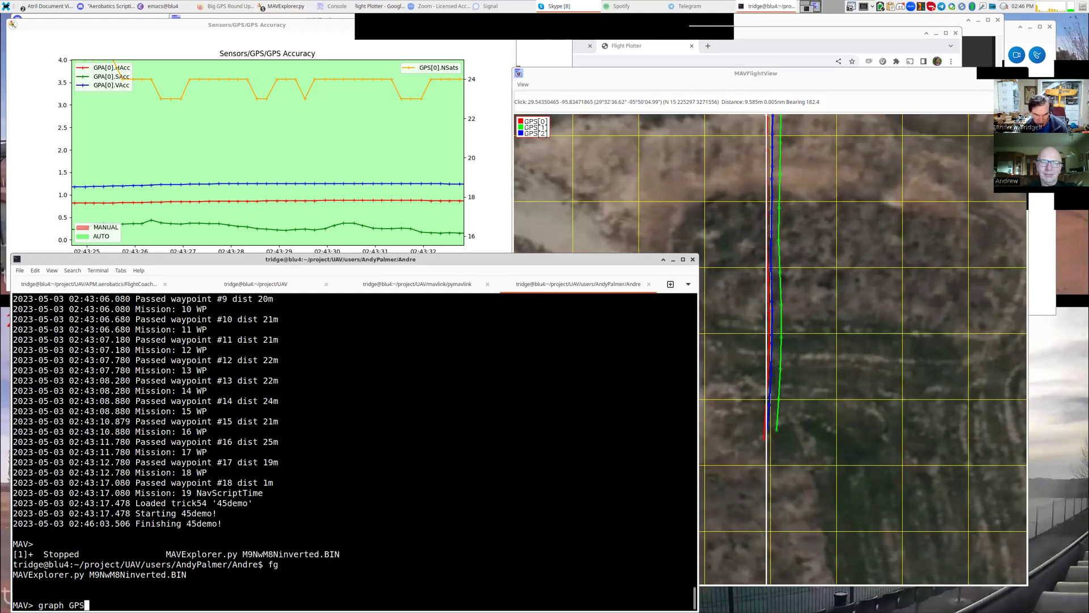
pyautogui.write('[0].Alt')
pyautogui.hotkey('ctrl', 'l')
pyautogui.write('GPS[1].')
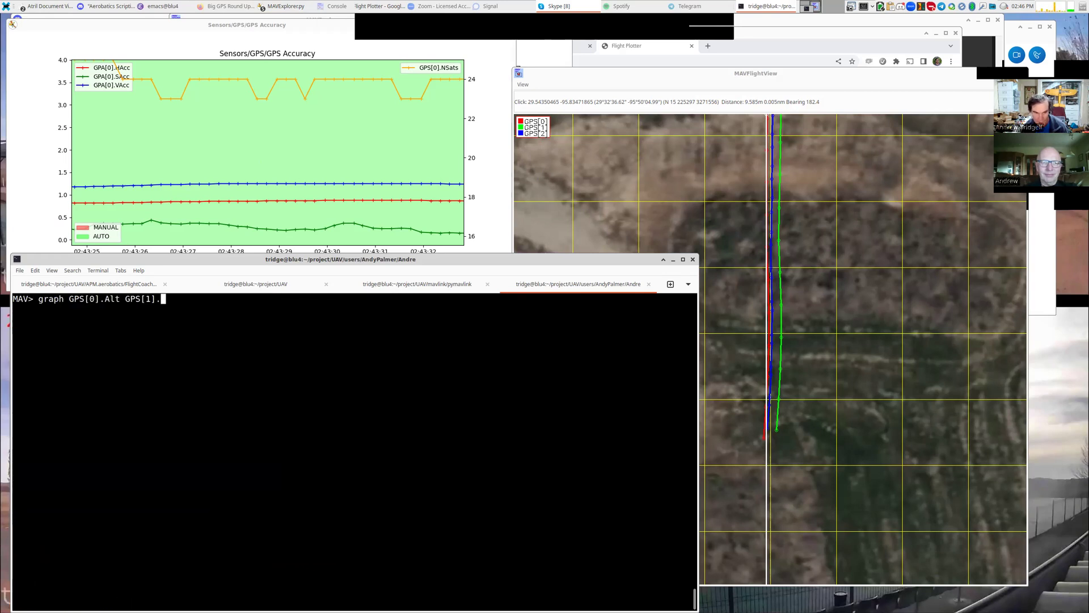
pyautogui.write('Alt GPS[2].Alt')
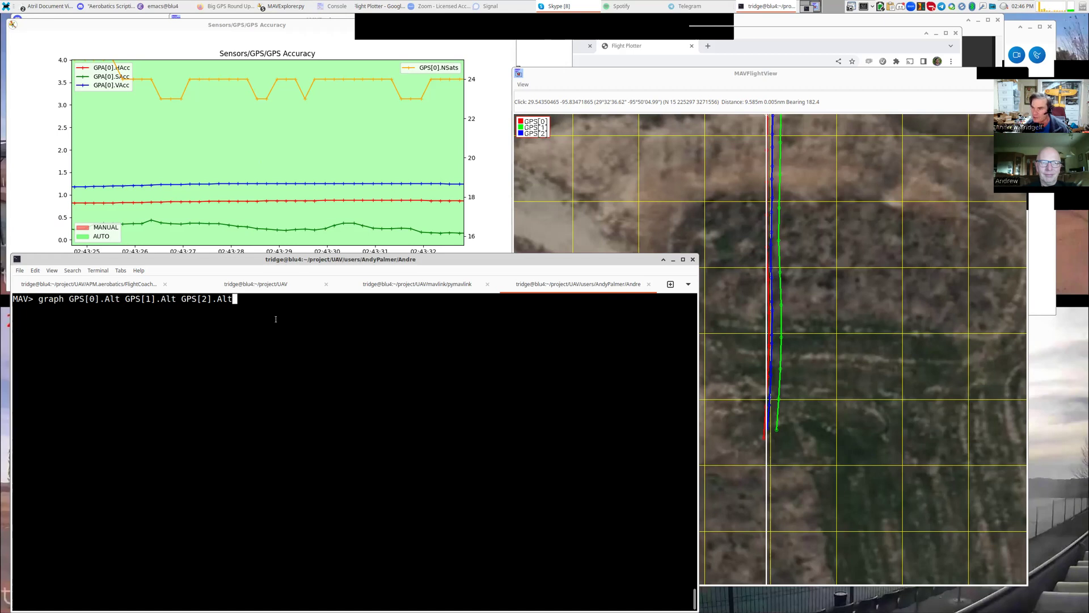
pyautogui.write('*2+')
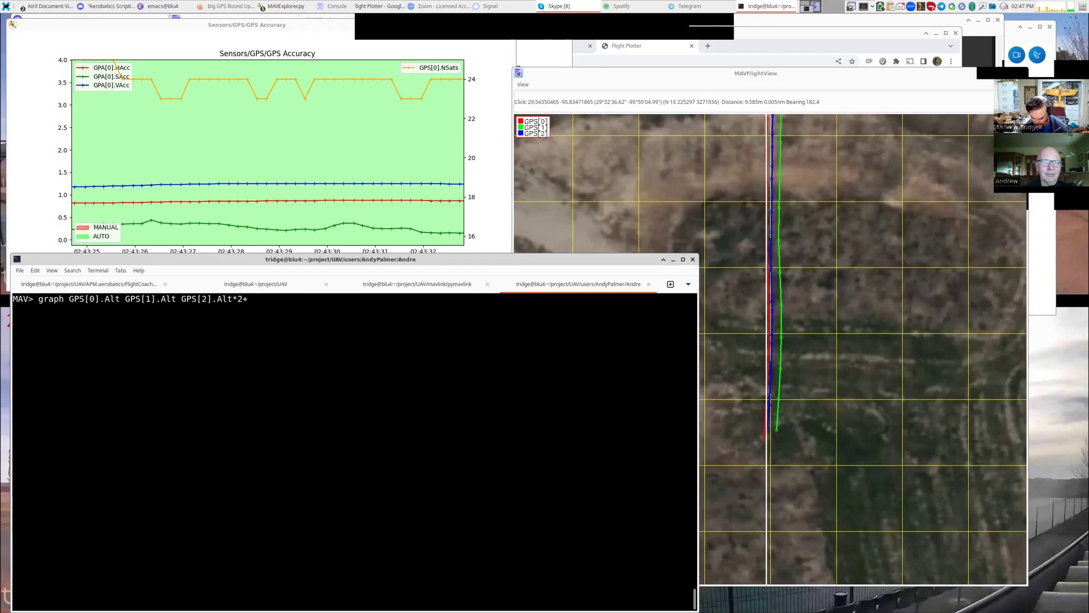
pyautogui.write('pi/7')
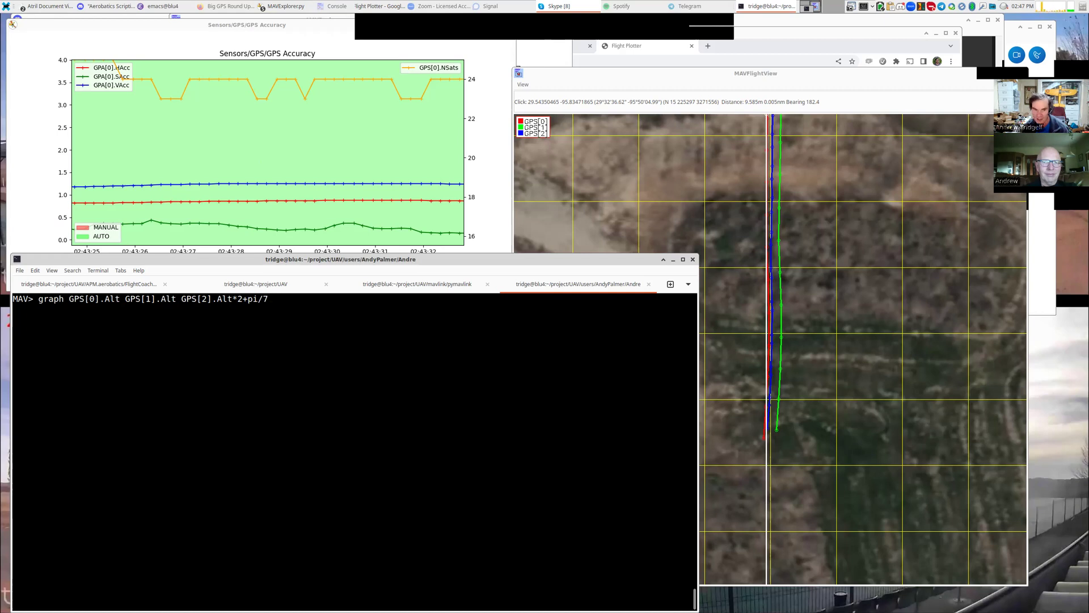
pyautogui.press('Left')
pyautogui.press('BackSpace')
pyautogui.press('BackSpace')
pyautogui.press('BackSpace')
pyautogui.press('BackSpace')
pyautogui.press('BackSpace')
pyautogui.press('BackSpace')
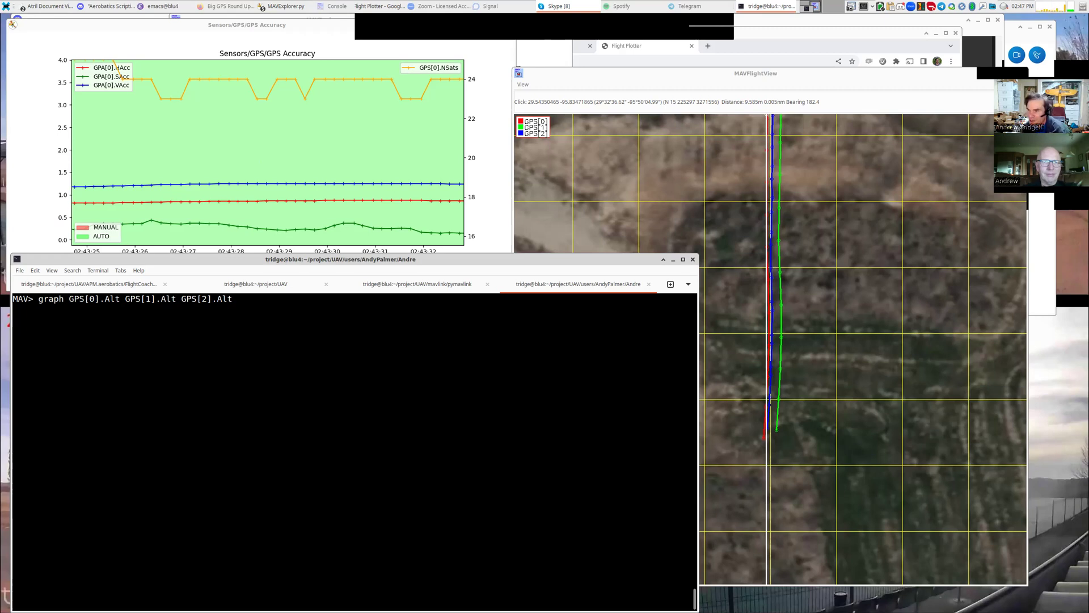
# Run the entered graph command to plot the altitudes of all three GPS instances.
pyautogui.press('Return')
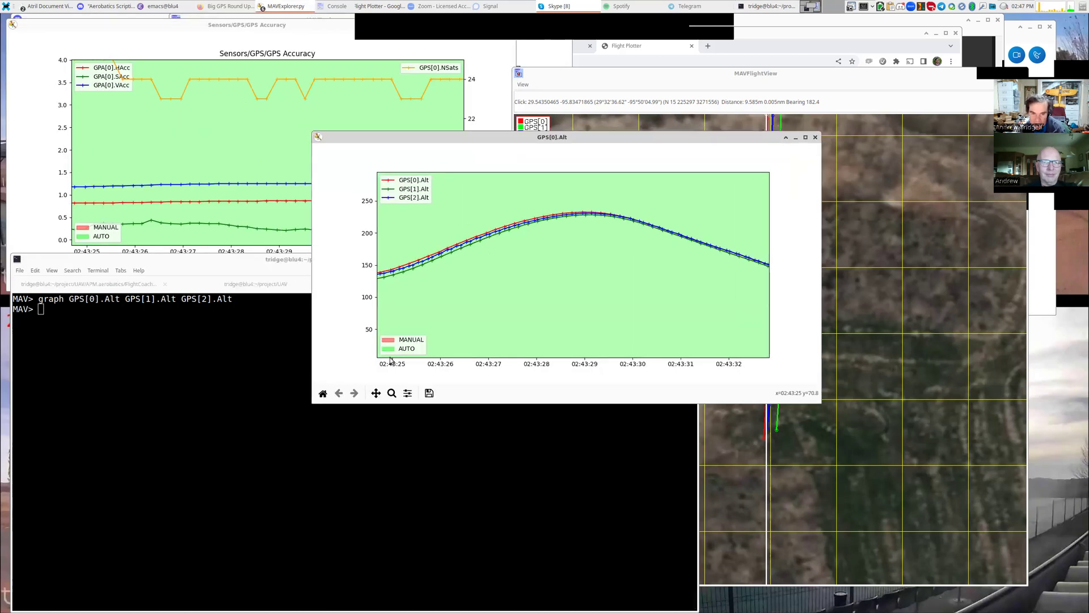
# Pan the altitude graph back in time to the level flight before the climb, about 02:43:19 to 02:43:27.
pyautogui.click(376, 392)
pyautogui.moveTo(457, 299); pyautogui.dragTo(651, 299)
pyautogui.moveTo(525, 298); pyautogui.dragTo(462, 301)
# Arrange the GPS accuracy, roll and pitch, and altitude graph windows so the attitude and altitude curves can be compared together.
pyautogui.moveTo(319, 28); pyautogui.dragTo(302, 199)
pyautogui.click(361, 147)
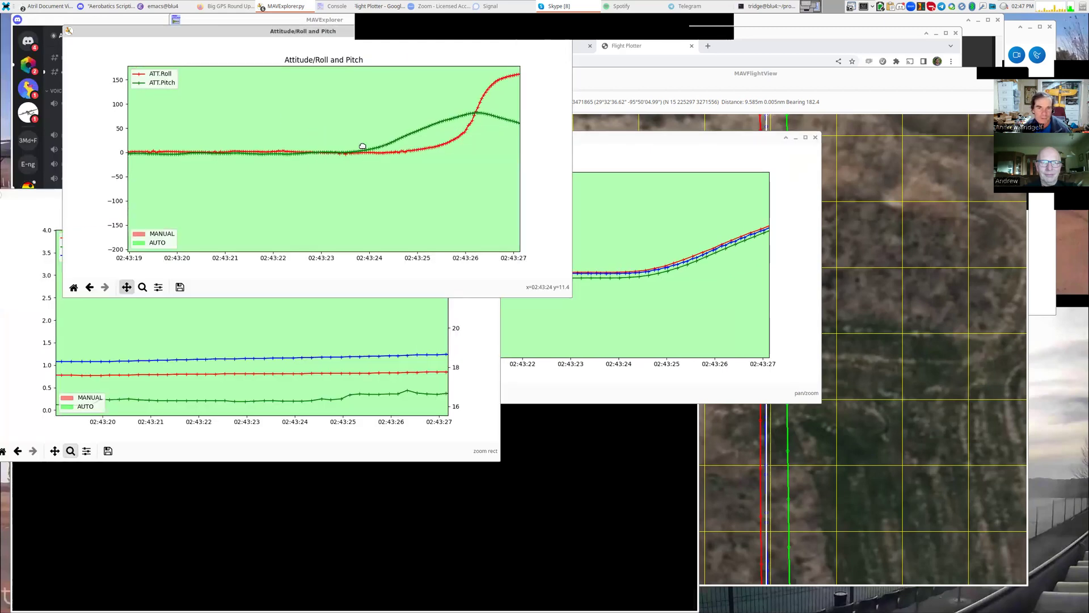
pyautogui.moveTo(340, 32); pyautogui.dragTo(308, 32)
pyautogui.moveTo(596, 238); pyautogui.dragTo(578, 326)
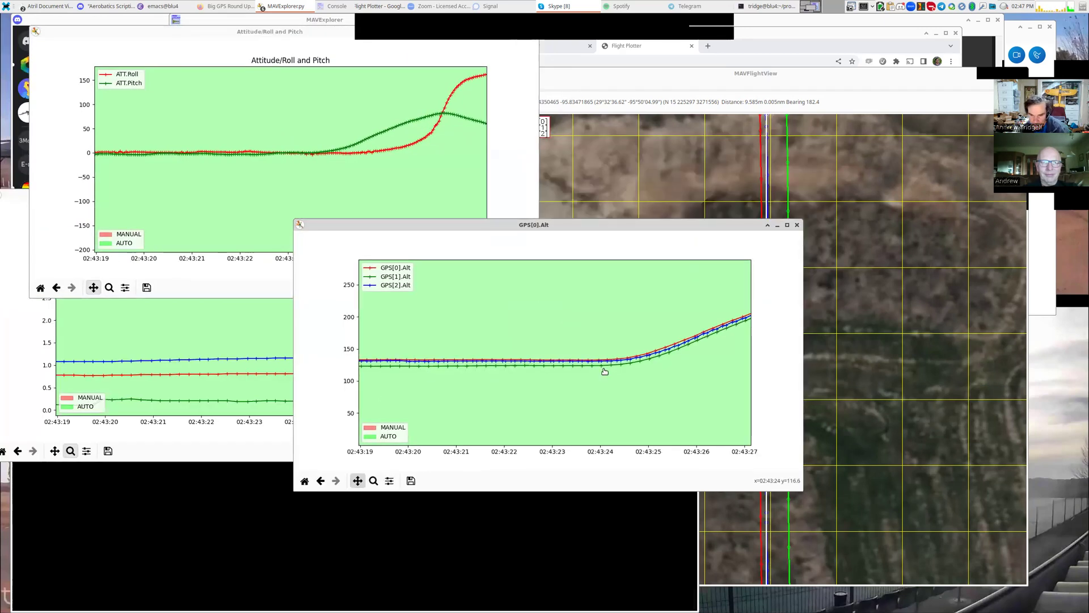
# Pan the altitude graph to the peak around 02:43:29, magnify the gaps between the three GPS curves, and return to the wider peak view.
pyautogui.moveTo(605, 371); pyautogui.dragTo(599, 360)
pyautogui.moveTo(523, 373); pyautogui.dragTo(574, 358)
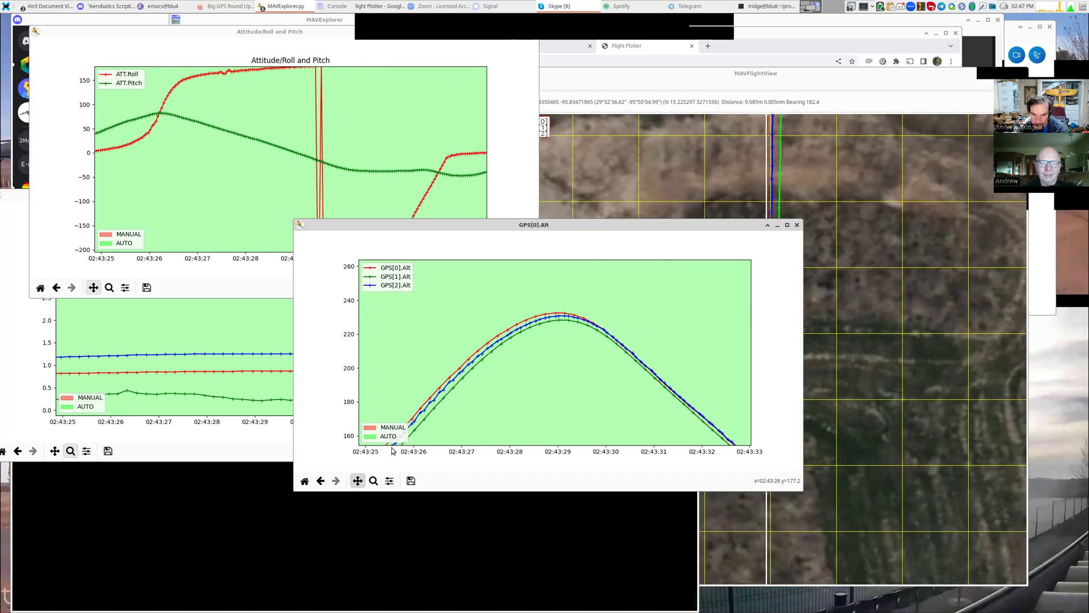
pyautogui.click(373, 480)
pyautogui.moveTo(479, 291); pyautogui.dragTo(652, 352)
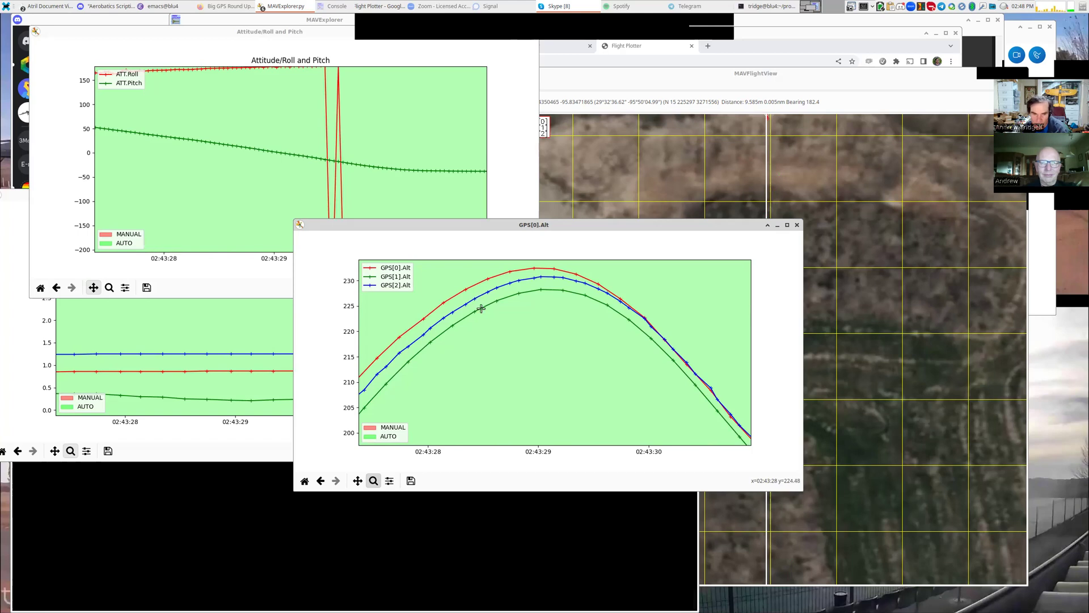
pyautogui.moveTo(520, 328); pyautogui.dragTo(440, 263)
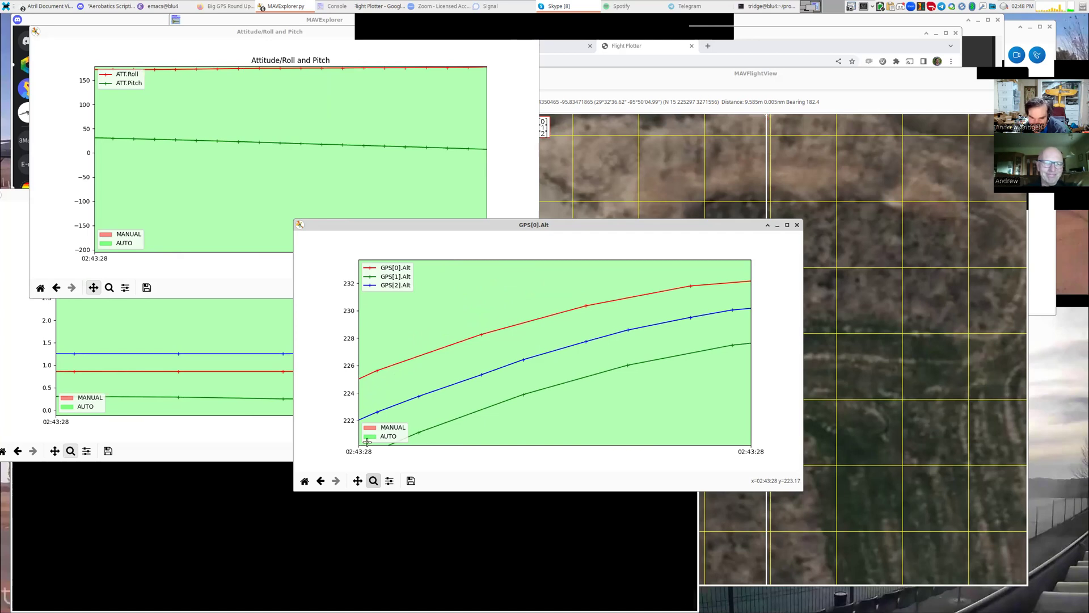
pyautogui.click(321, 481)
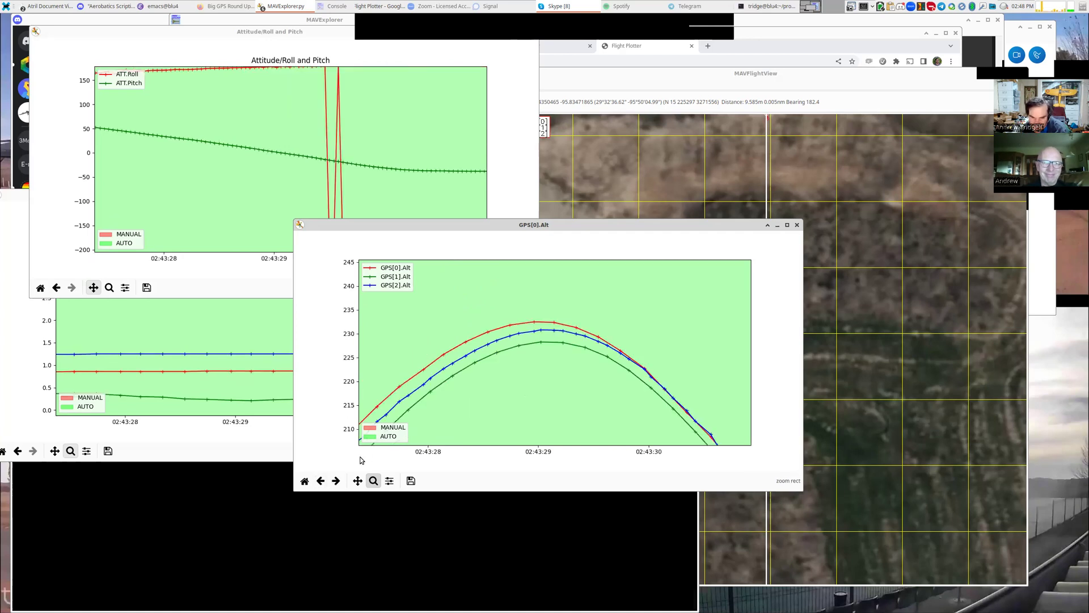
pyautogui.click(320, 481)
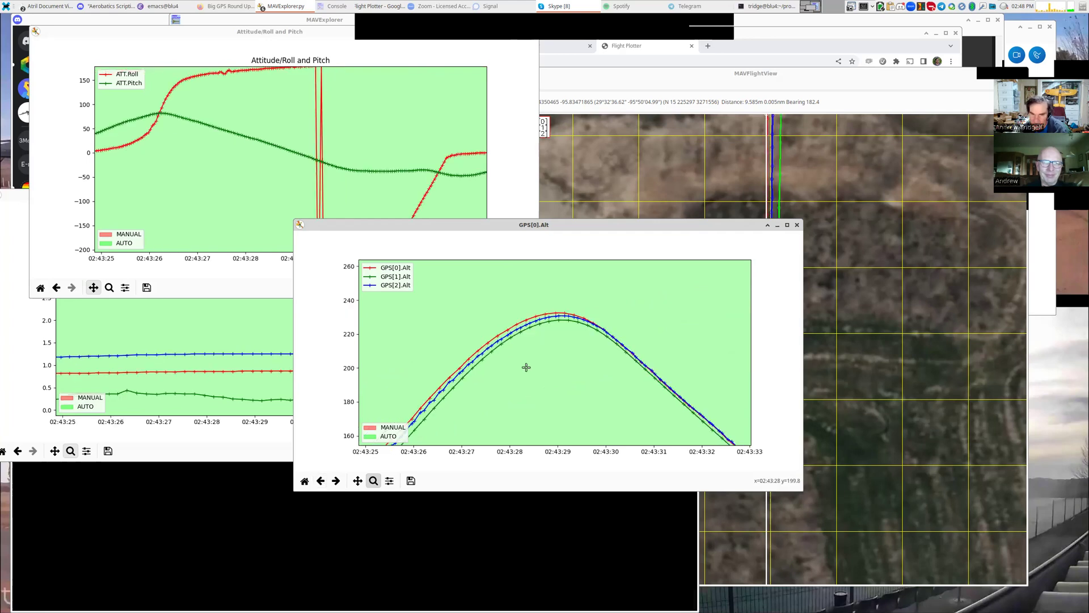
# Review the GPS and GPS2 accuracy graphs, and clear both windows away from the altitude graph.
pyautogui.click(240, 366)
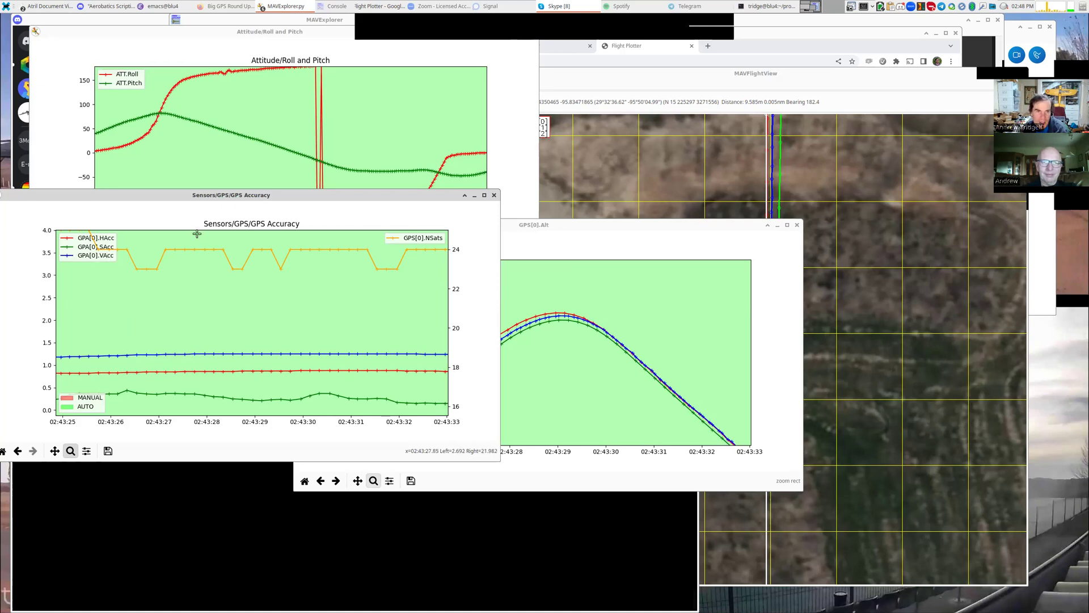
pyautogui.click(279, 7)
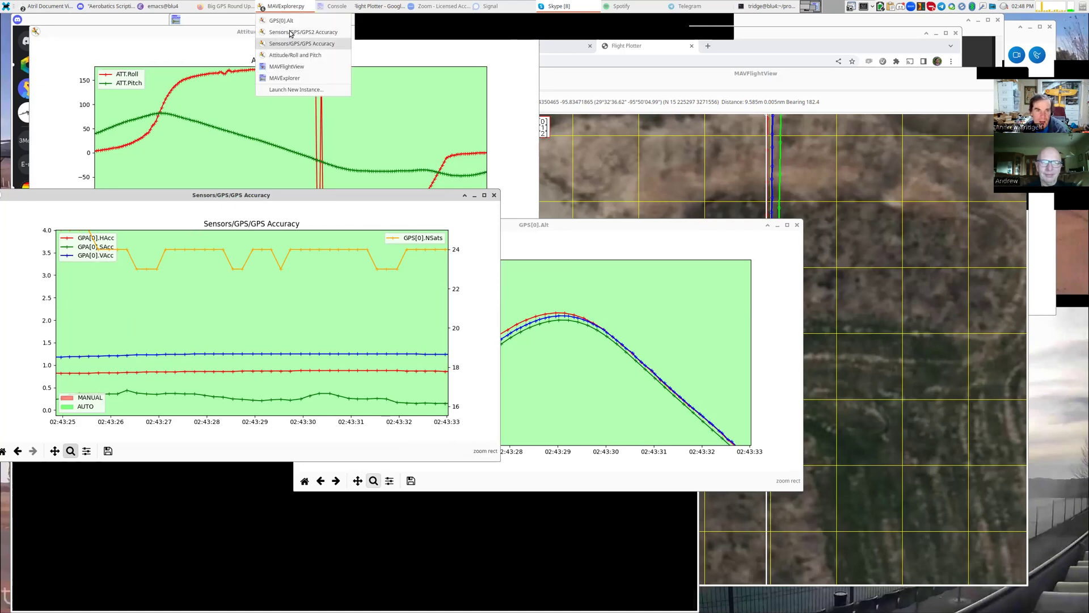
pyautogui.click(290, 32)
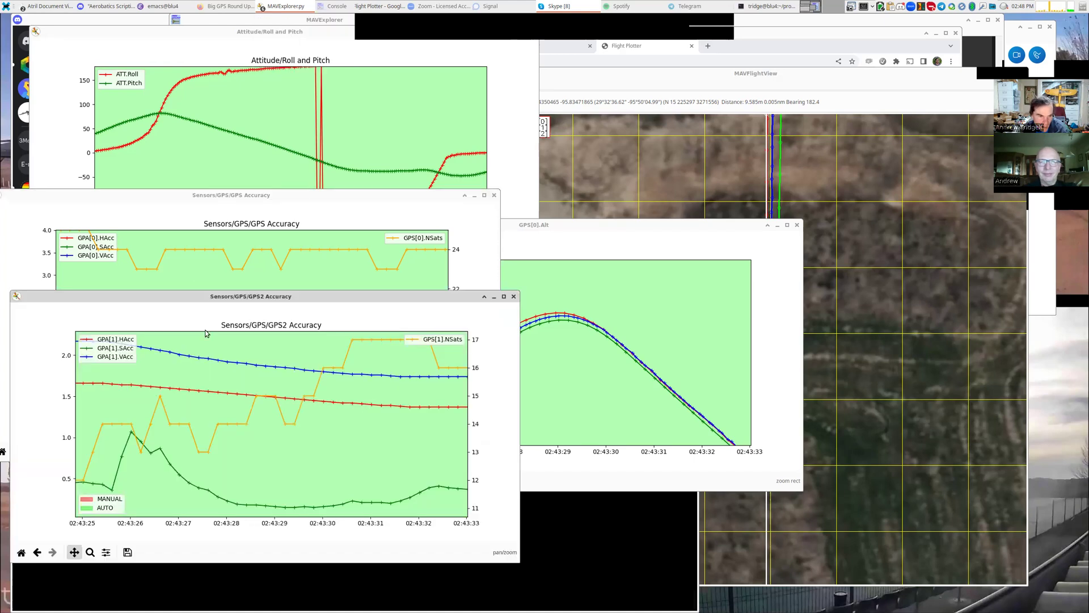
pyautogui.click(494, 296)
pyautogui.click(494, 194)
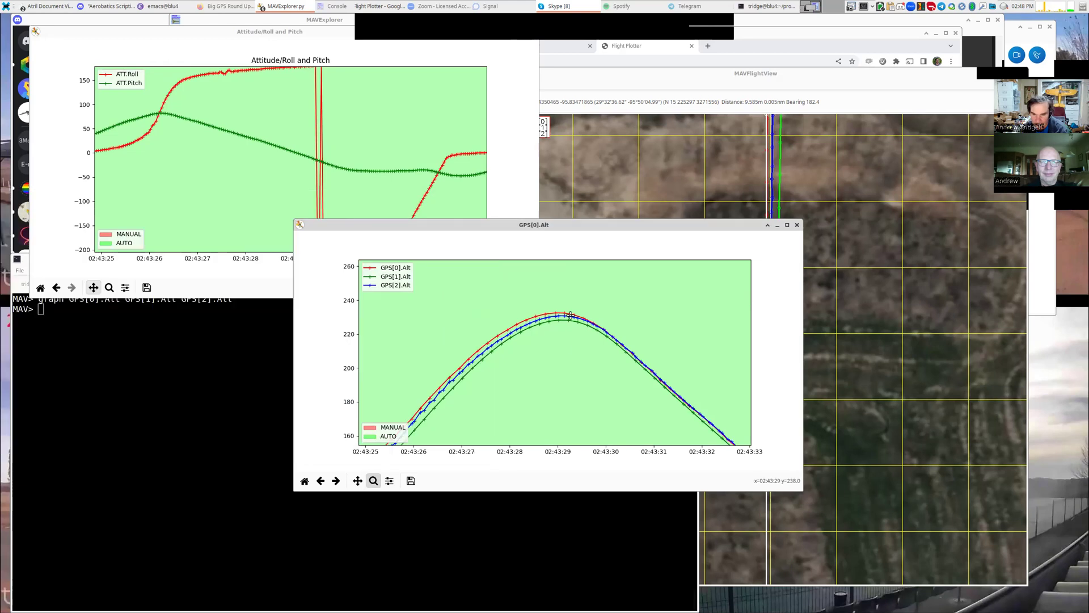
# Magnify the climbing section of the three GPS altitude curves between about 02:43:26 and 02:43:27 and examine their spacing.
pyautogui.click(357, 481)
pyautogui.moveTo(602, 382); pyautogui.dragTo(622, 353)
pyautogui.click(373, 480)
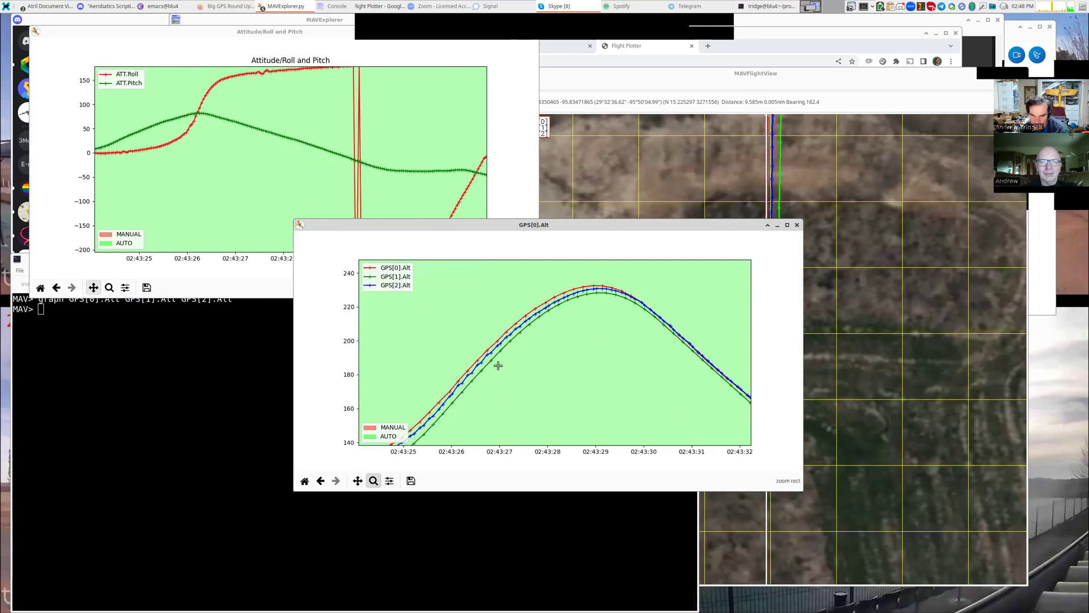
pyautogui.moveTo(431, 301); pyautogui.dragTo(499, 403)
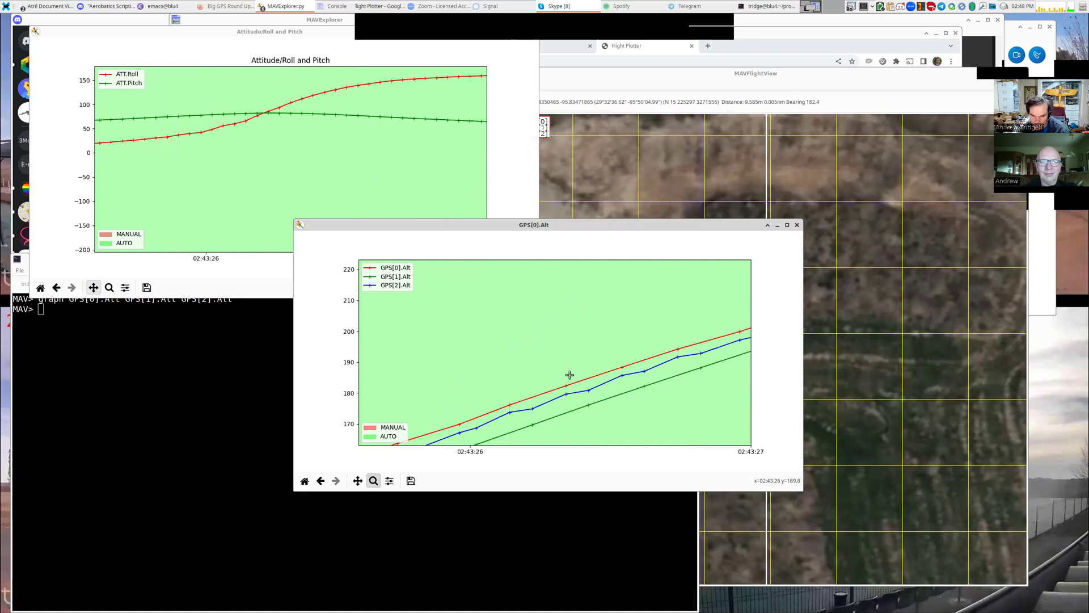
pyautogui.click(358, 481)
pyautogui.moveTo(530, 358); pyautogui.dragTo(509, 334)
# Query the EK3_SRC1_POSZ parameter in the MAVExplorer console and bring the altitude graph back to the front.
pyautogui.click(199, 416)
pyautogui.write('param EK3_SRC1_POSZ')
pyautogui.press('Return')
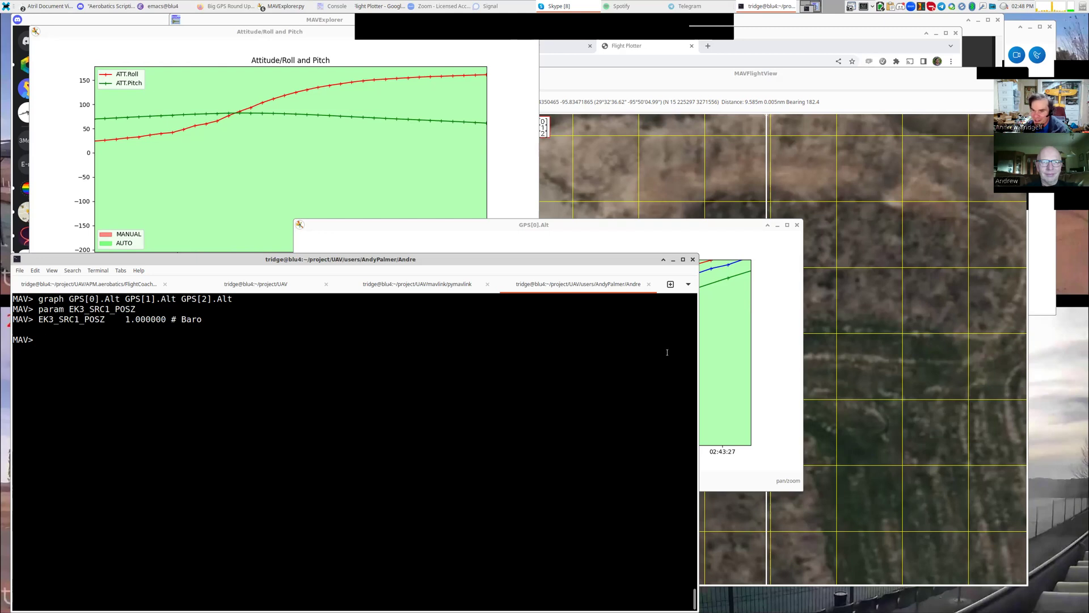
pyautogui.click(717, 318)
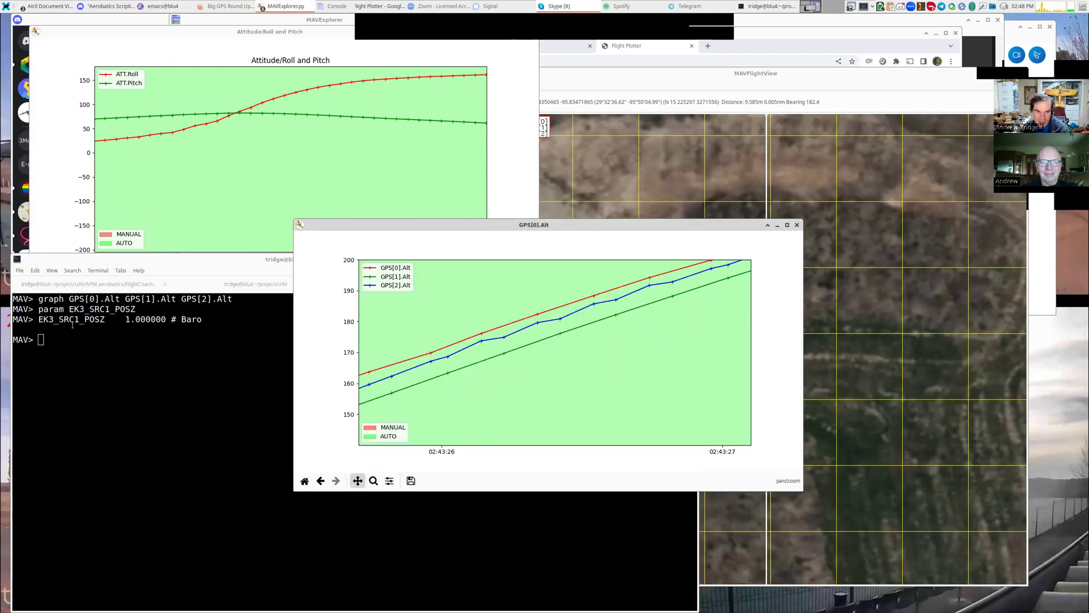
# Display the help for the EK3_SRC1_POSZ parameter in the console and highlight its option 3, GPS.
pyautogui.tripleClick(93, 319)
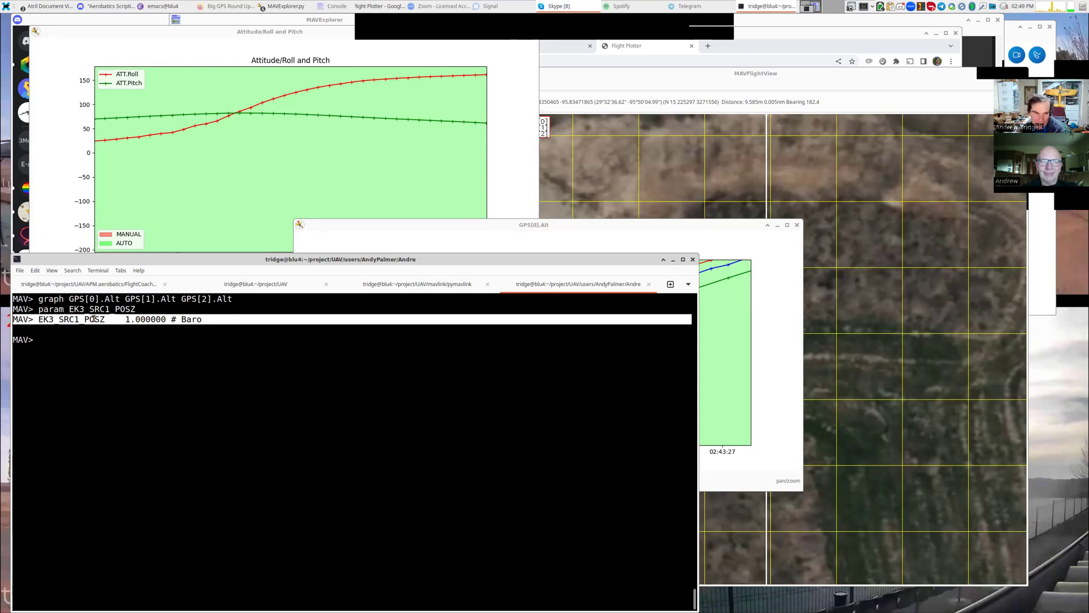
pyautogui.doubleClick(89, 321)
pyautogui.hotkey('ctrl', 'c')
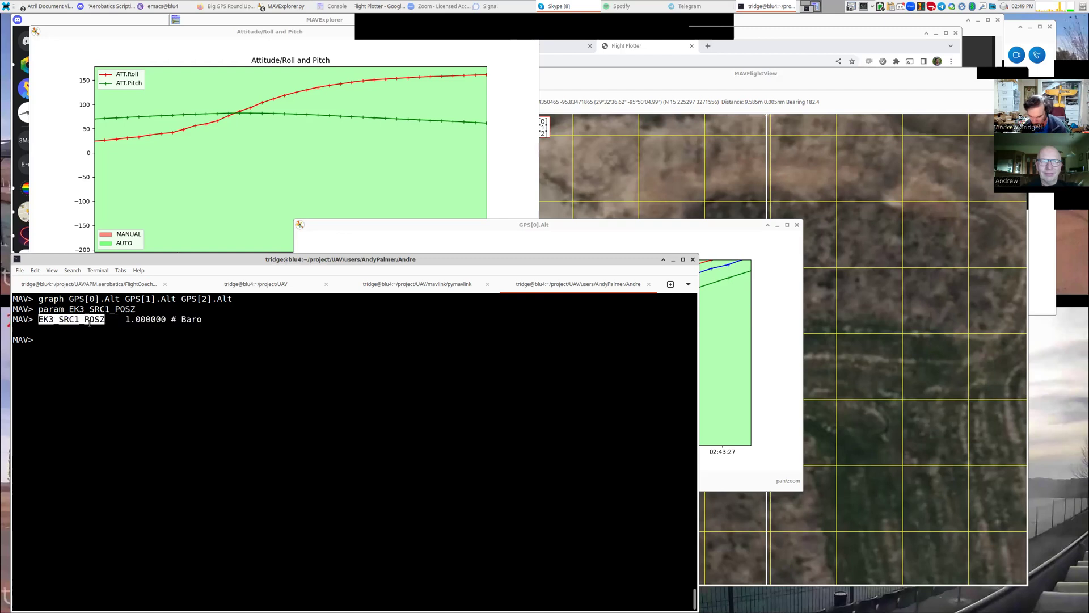
pyautogui.write('param help')
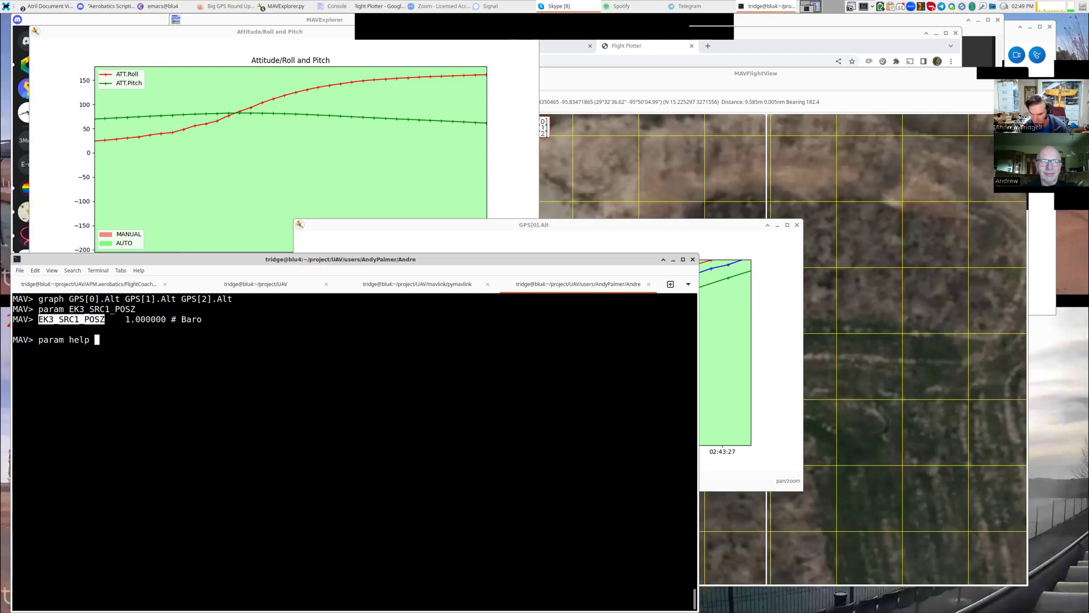
pyautogui.middleClick(89, 321)
pyautogui.press('Return')
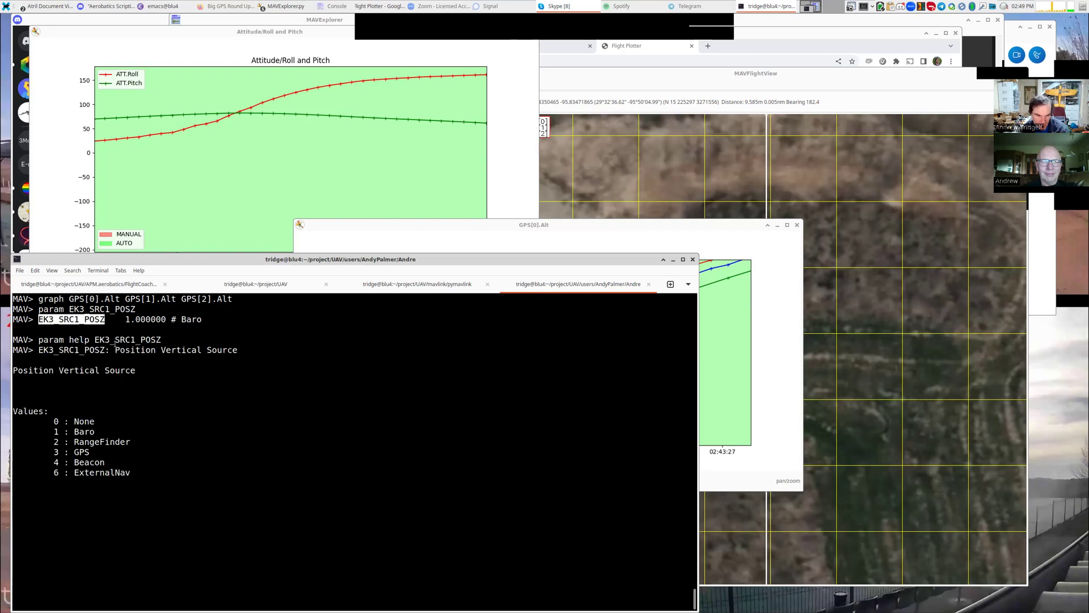
pyautogui.tripleClick(78, 452)
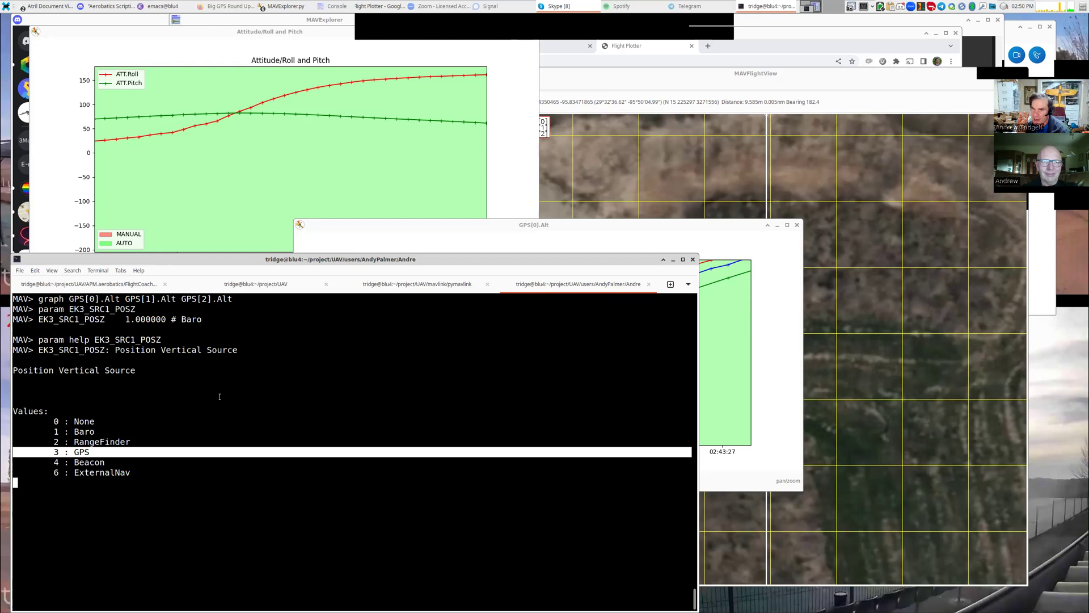
# Switch to the Big GPS Round Up post in Firefox, move its window higher, and find the backyard test results table.
pyautogui.click(238, 12)
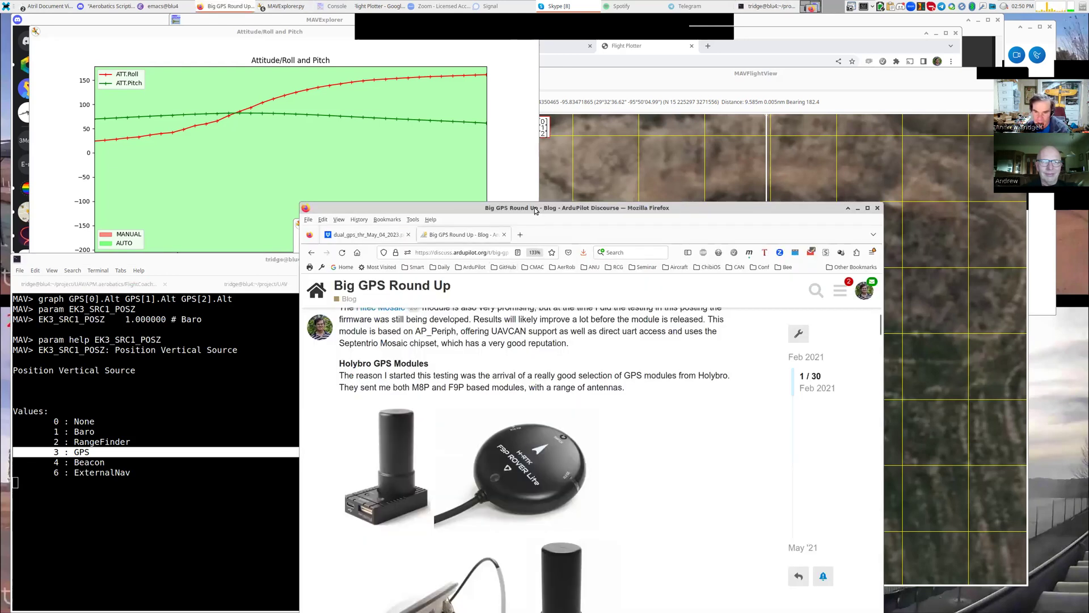
pyautogui.moveTo(534, 206); pyautogui.dragTo(604, 59)
pyautogui.scroll(-15, 567, 199)
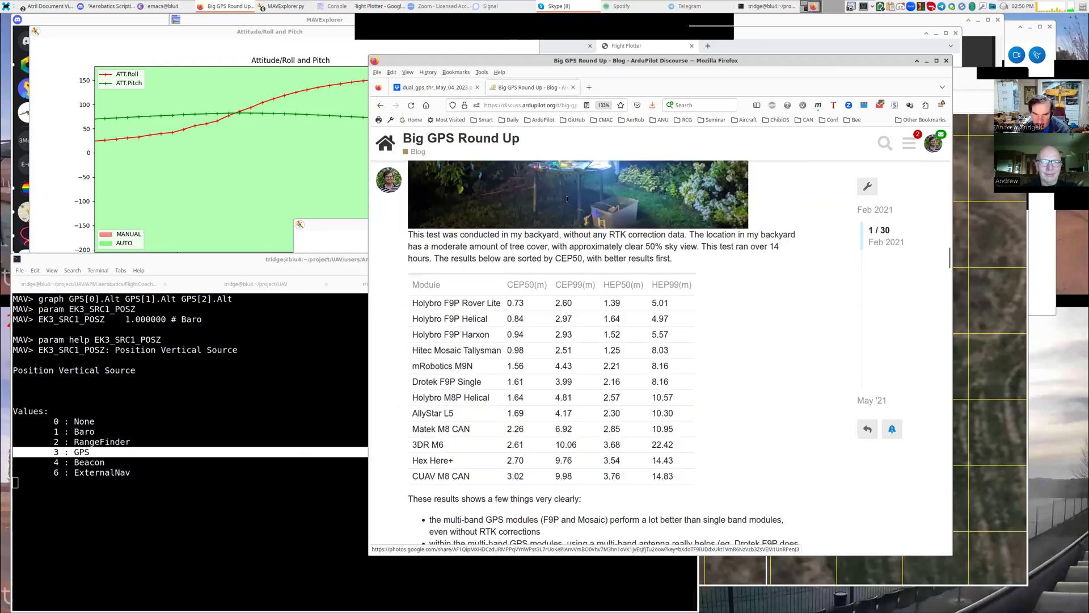
pyautogui.scroll(-3, 567, 199)
pyautogui.scroll(4, 564, 204)
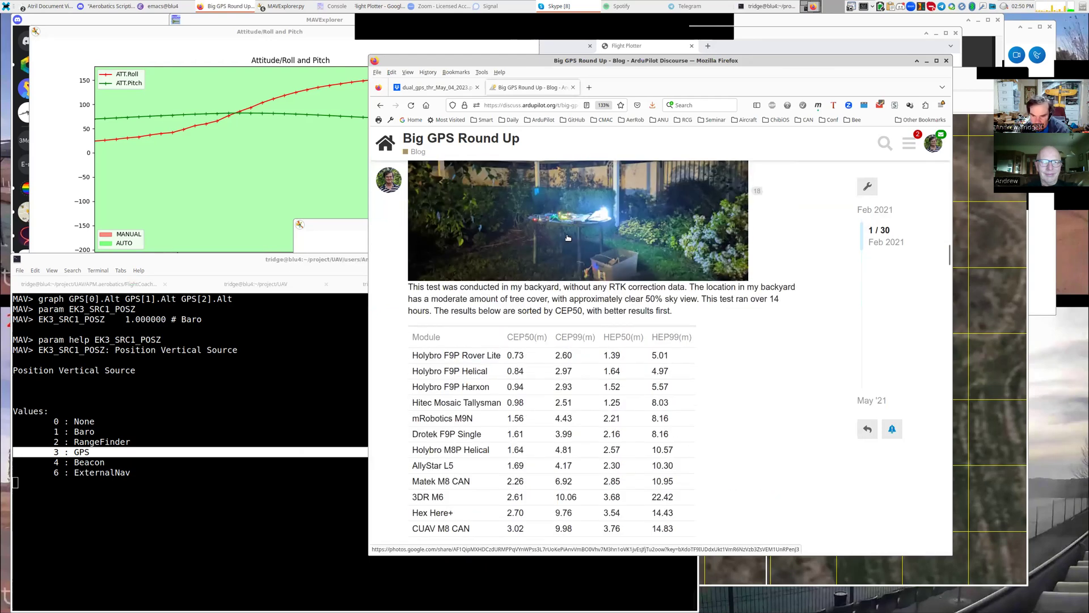
pyautogui.scroll(-1, 552, 217)
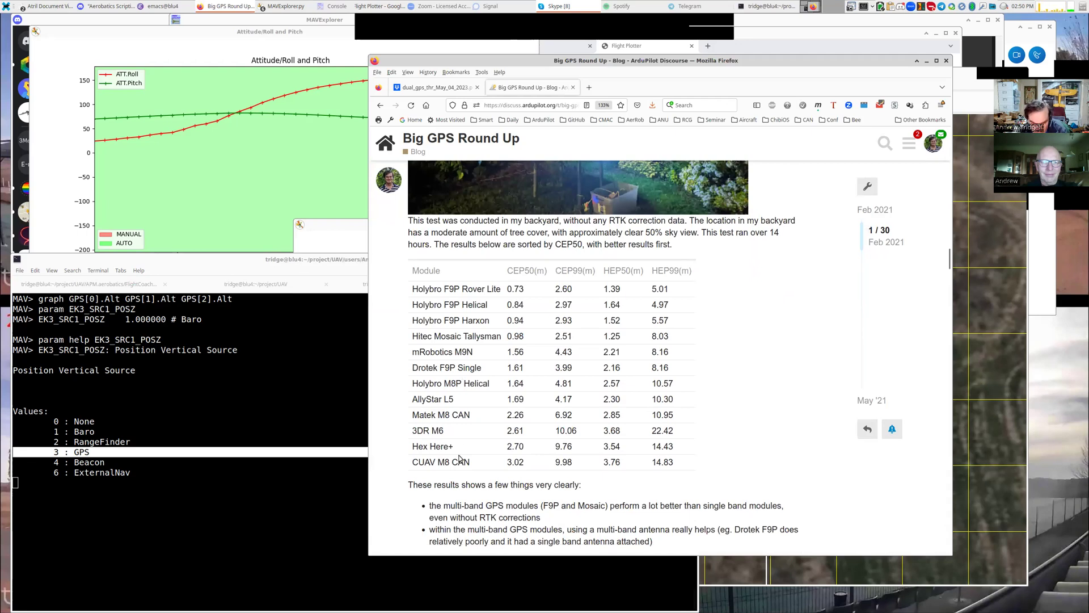
# Examine the mRobotics M9N row of the results table, highlighting its HEP50 and HEP99 values.
pyautogui.tripleClick(453, 348)
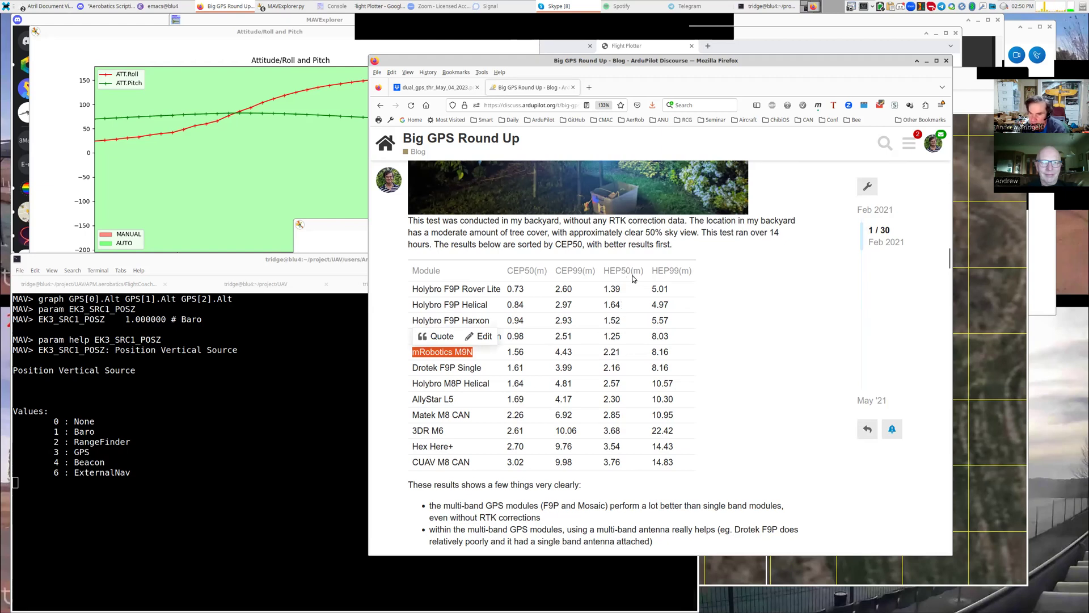
pyautogui.moveTo(604, 273); pyautogui.dragTo(642, 273)
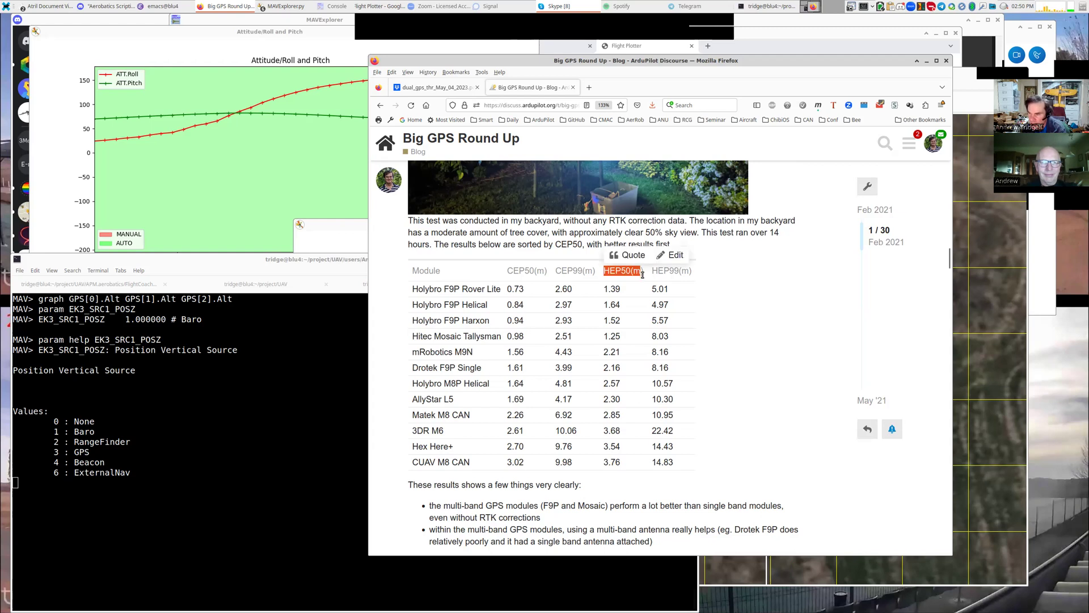
pyautogui.doubleClick(468, 352)
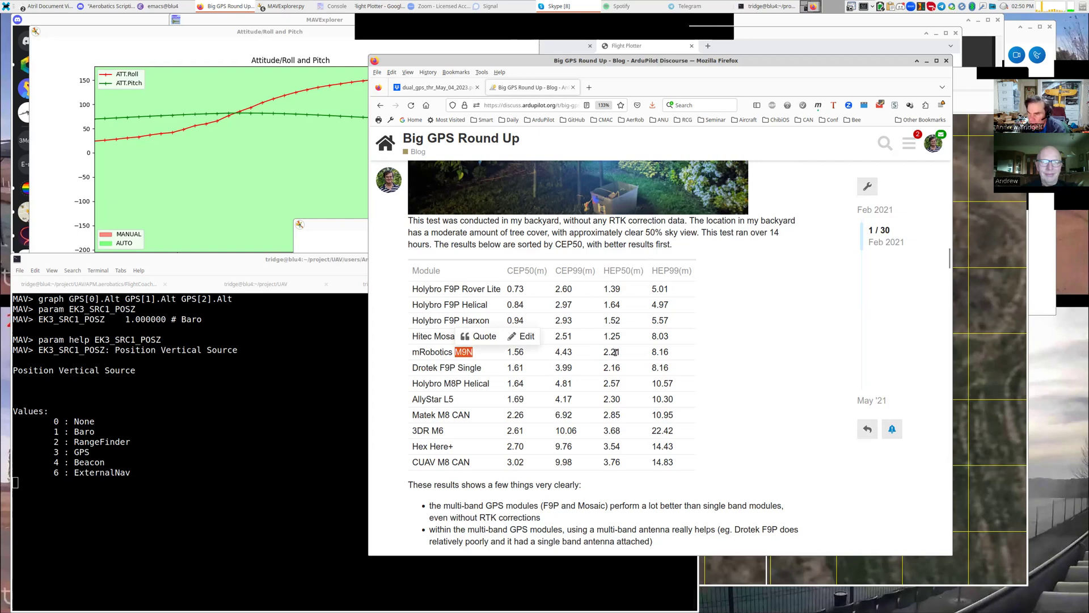
pyautogui.doubleClick(613, 352)
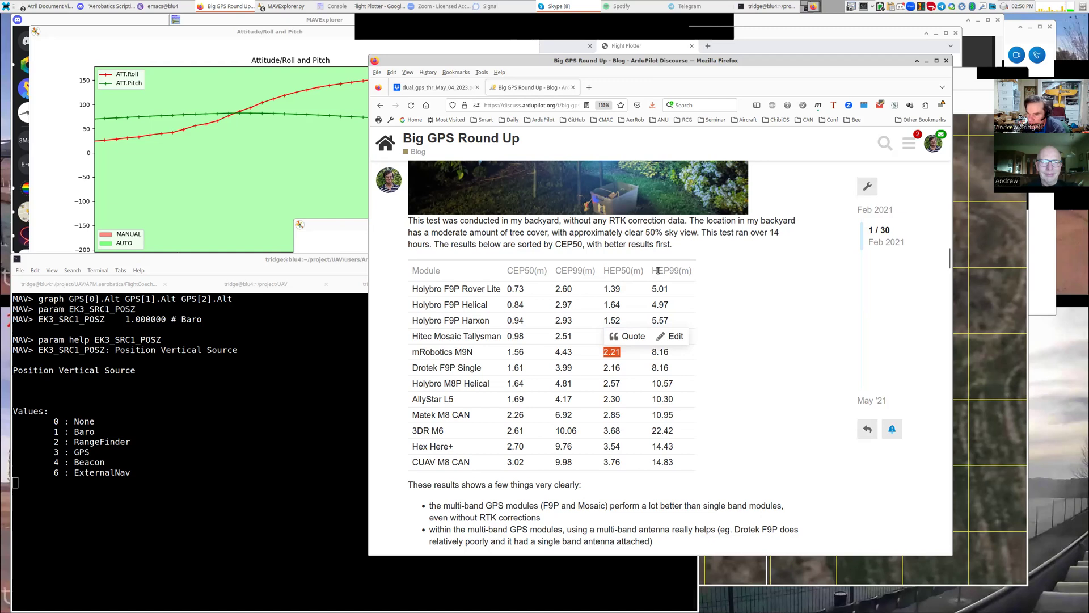
pyautogui.click(654, 353)
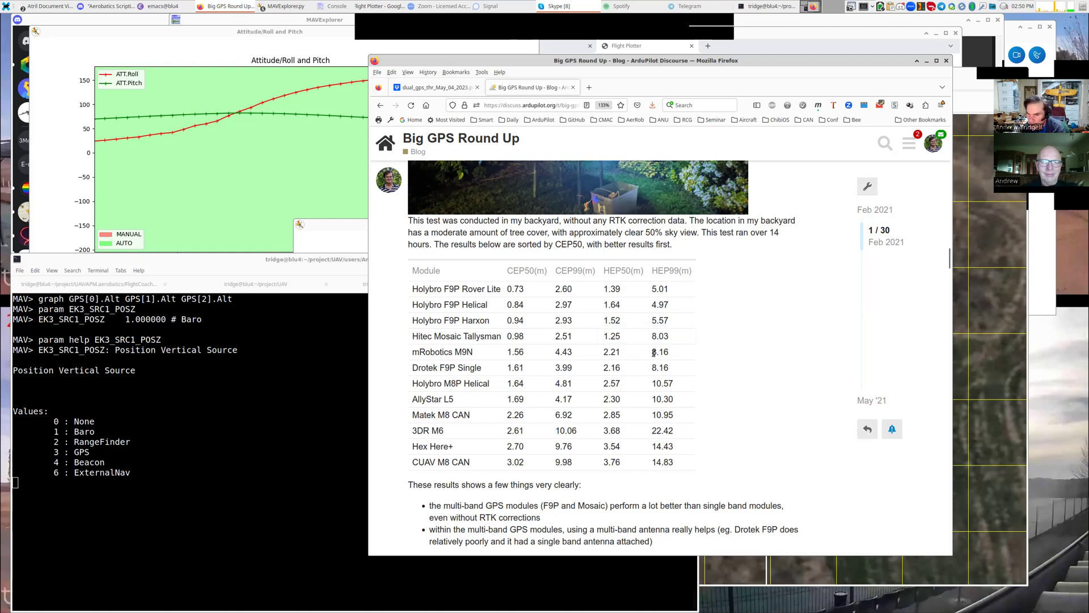
pyautogui.doubleClick(662, 352)
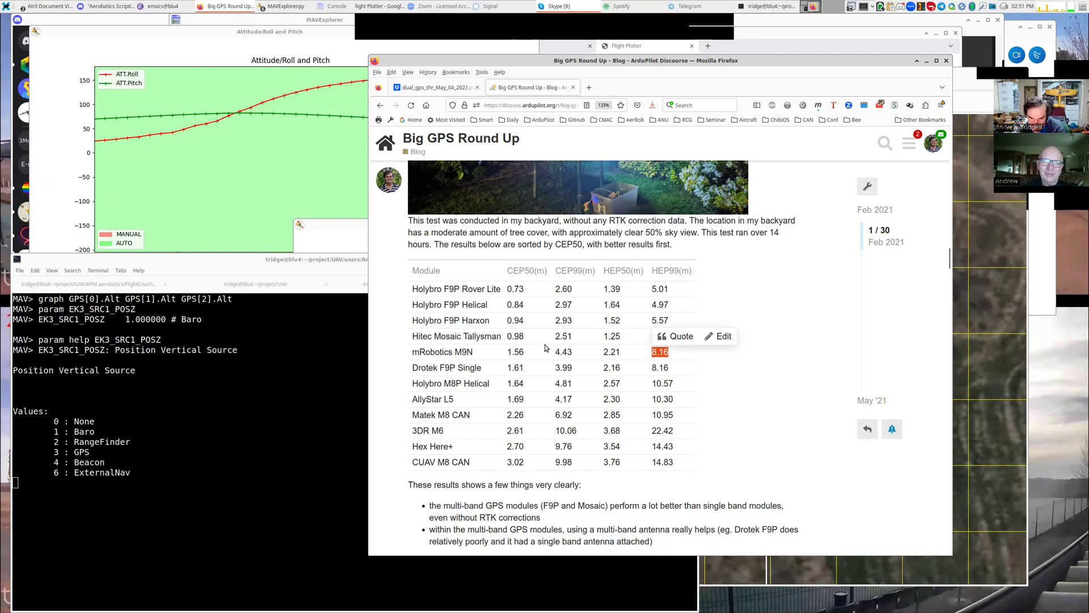
# Compare the HEP50 and HEP99 height errors of the Hex Here+ with the HEP99 value of the Holybro F9P Helical.
pyautogui.tripleClick(442, 448)
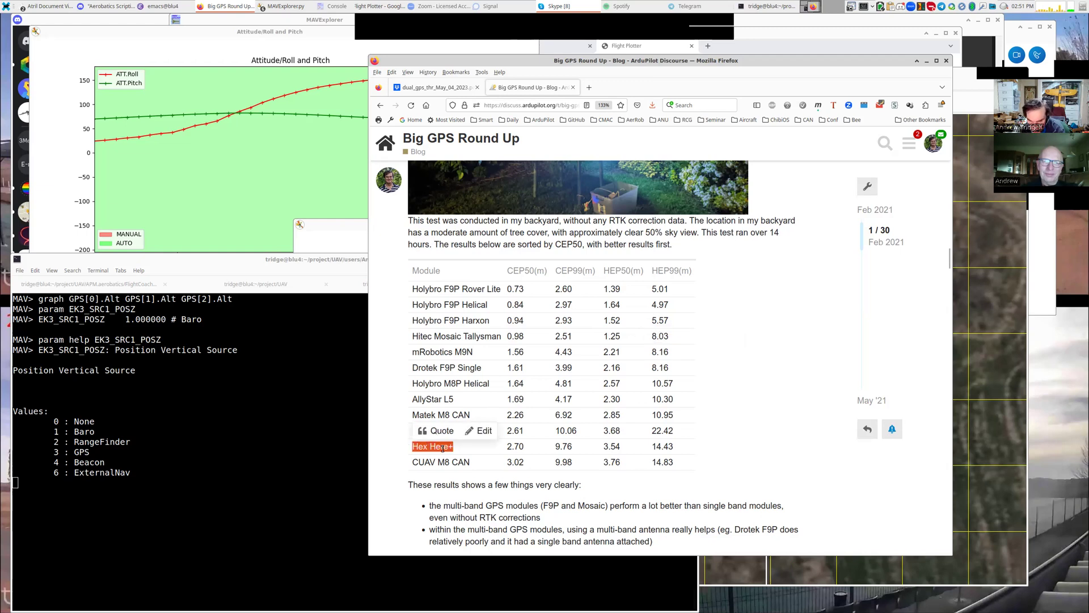
pyautogui.click(602, 450)
pyautogui.moveTo(603, 449); pyautogui.dragTo(620, 447)
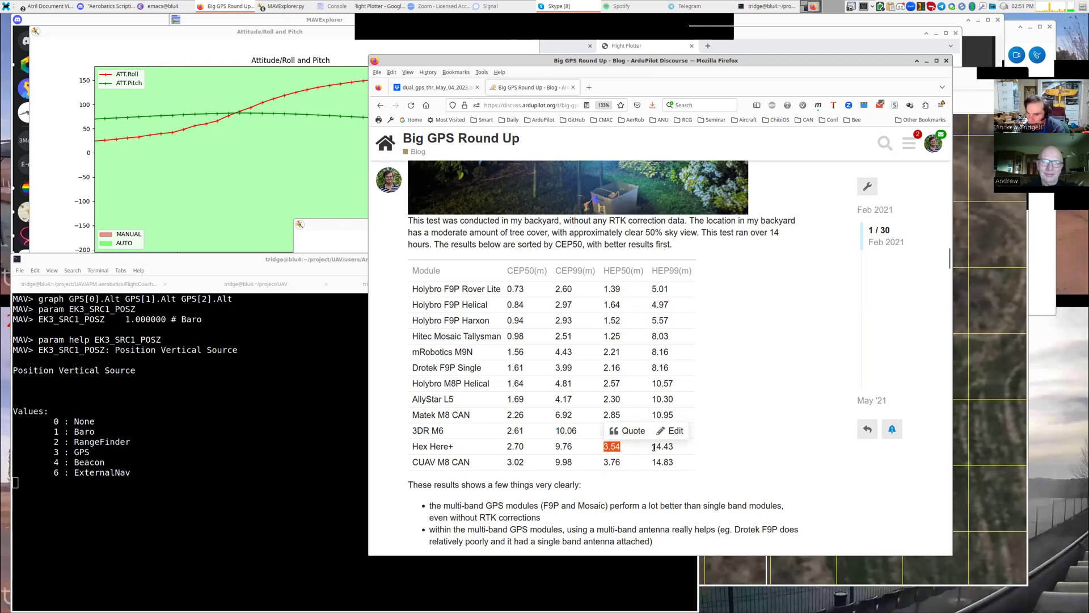
pyautogui.moveTo(654, 447); pyautogui.dragTo(684, 465)
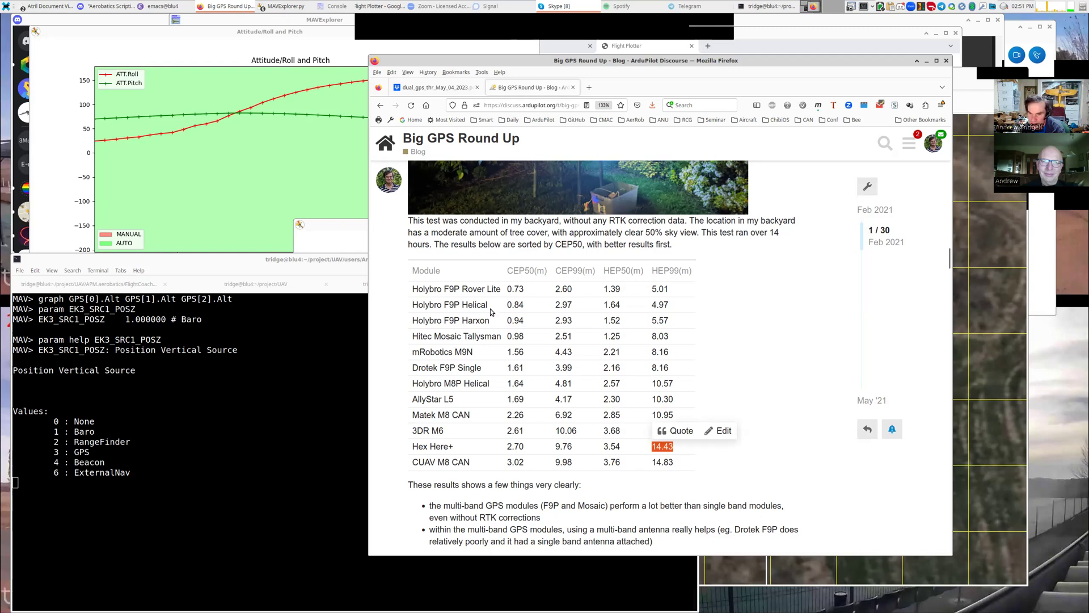
pyautogui.moveTo(604, 306); pyautogui.dragTo(681, 308)
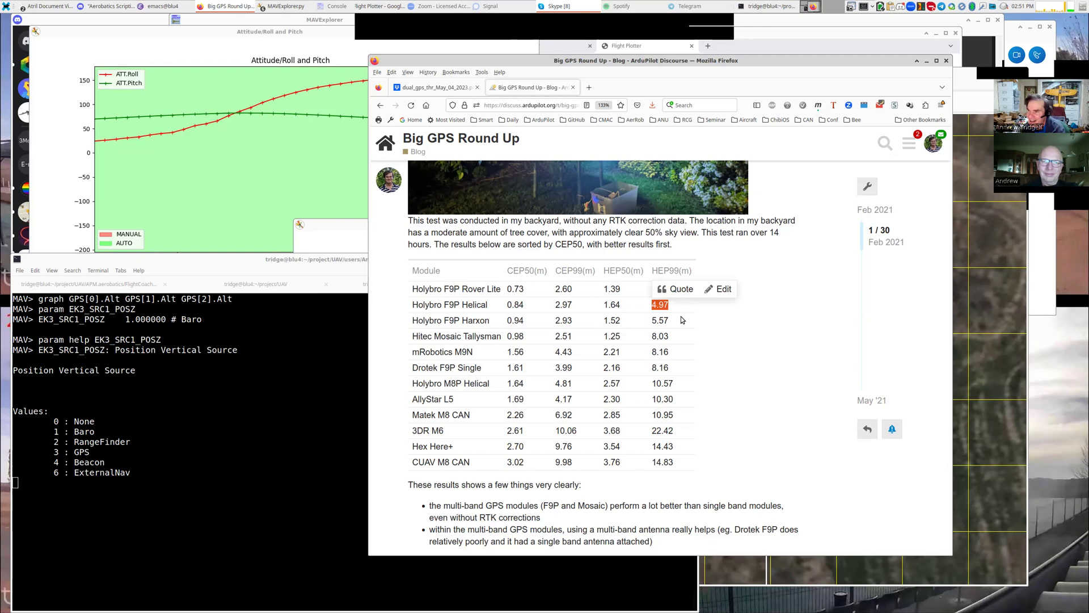
pyautogui.scroll(-10, 617, 303)
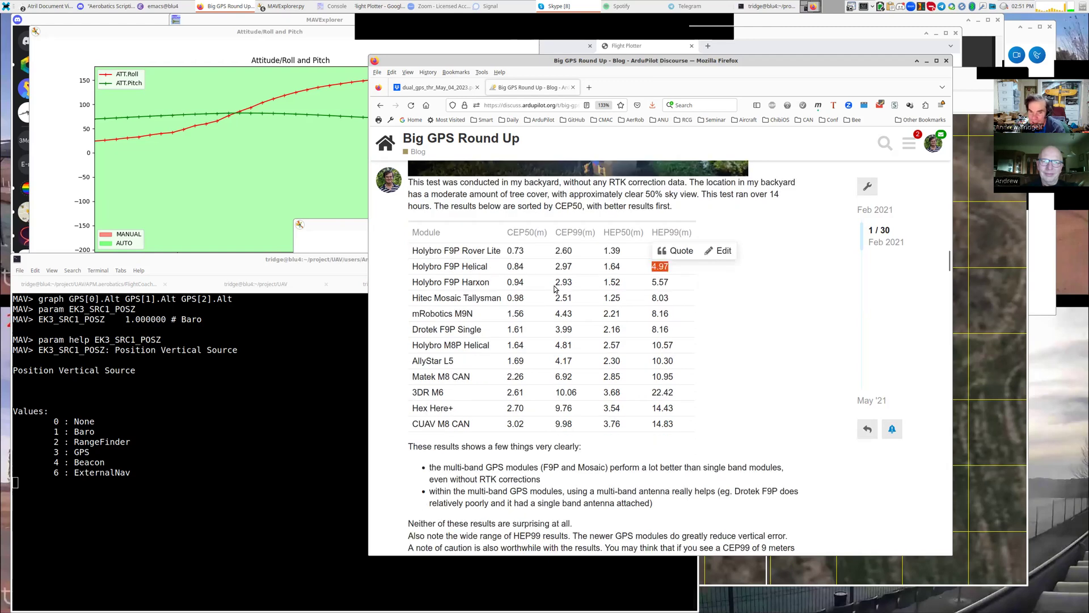
# Examine the Holybro F9P Helical row in the RTK corrections table, comparing its height errors (HEP50, HEP99) and horizontal errors (CEP50, CEP99).
pyautogui.scroll(5, 550, 293)
pyautogui.scroll(-3, 450, 266)
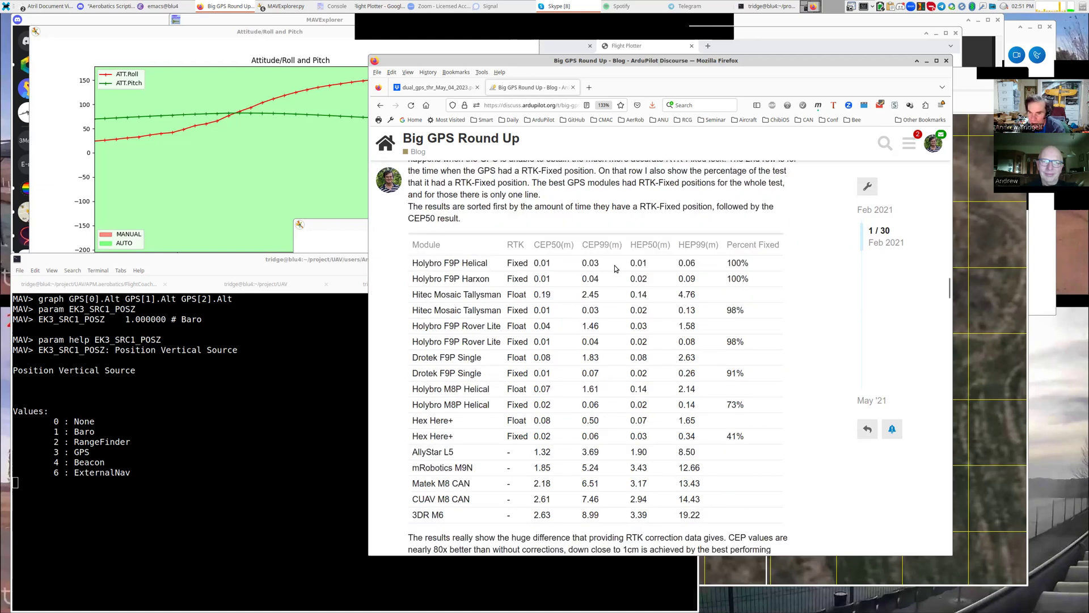
pyautogui.moveTo(631, 263); pyautogui.dragTo(649, 266)
pyautogui.click(634, 263)
pyautogui.moveTo(679, 262); pyautogui.dragTo(695, 263)
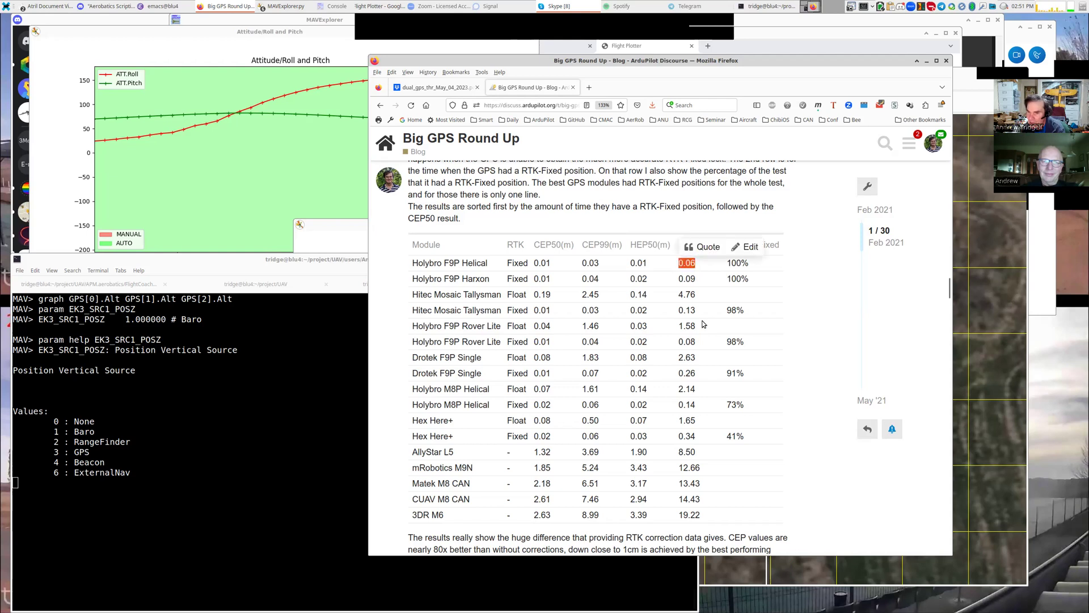
pyautogui.click(667, 265)
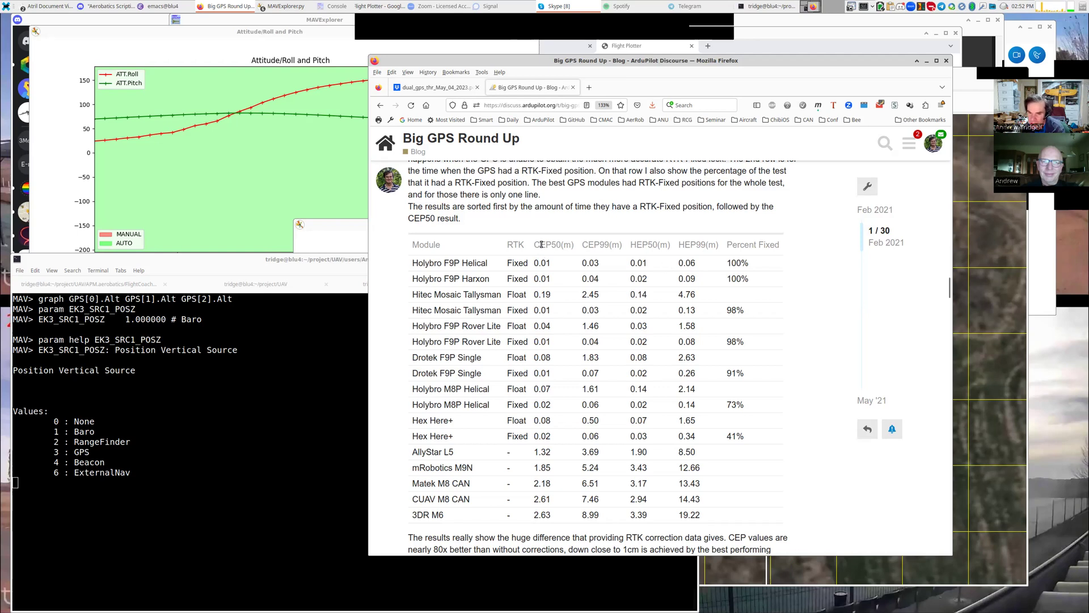
pyautogui.moveTo(553, 264); pyautogui.dragTo(603, 262)
pyautogui.click(592, 265)
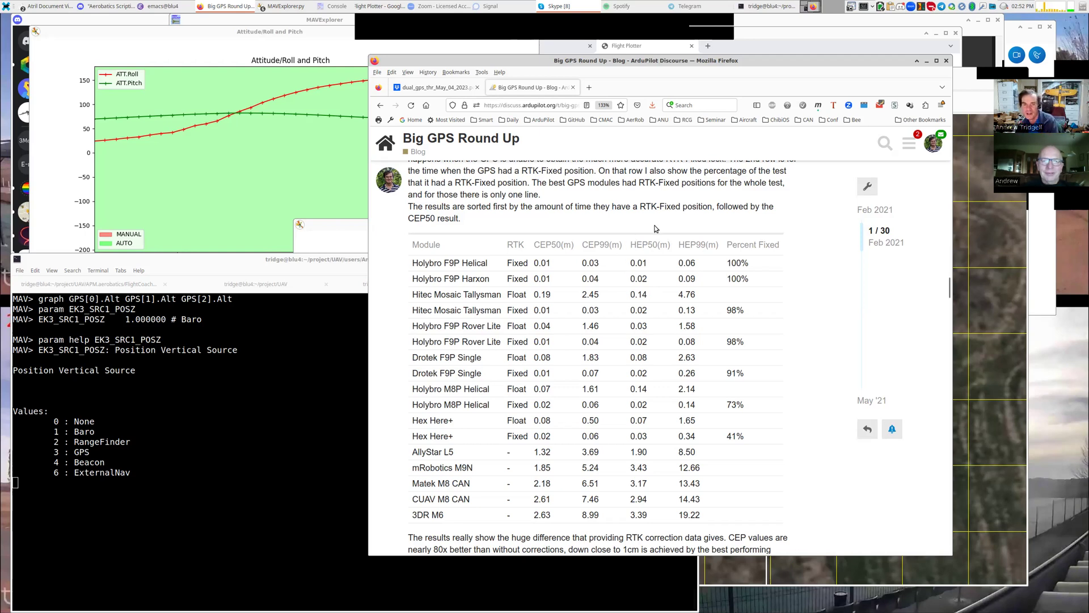
# Return to the backyard test without RTK and select the full web address of the Big GPS Round Up post.
pyautogui.scroll(10, 686, 198)
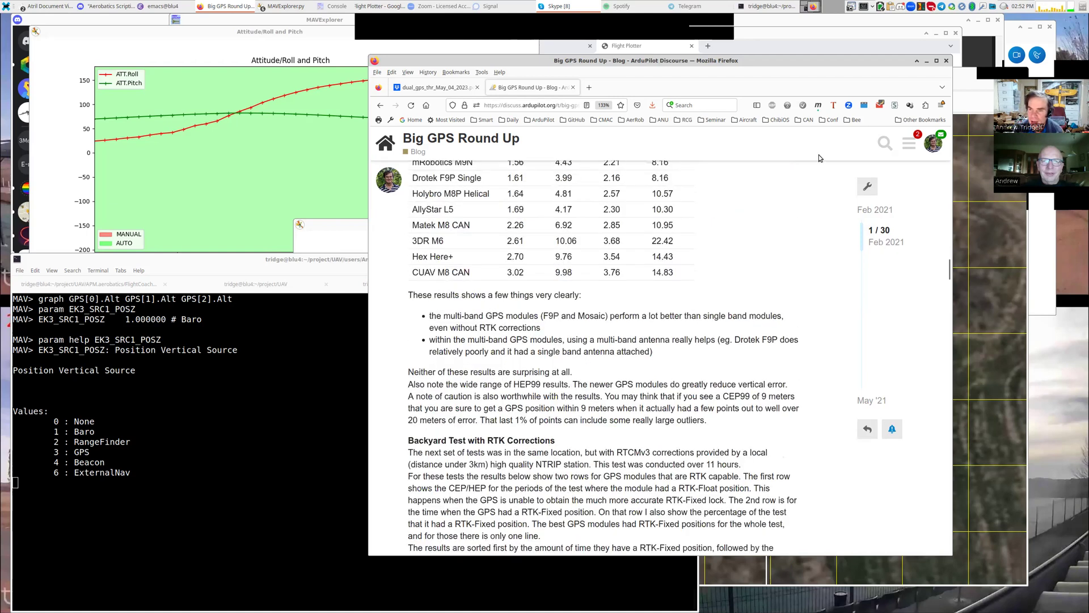
pyautogui.click(550, 105)
pyautogui.rightClick(550, 105)
pyautogui.click(667, 86)
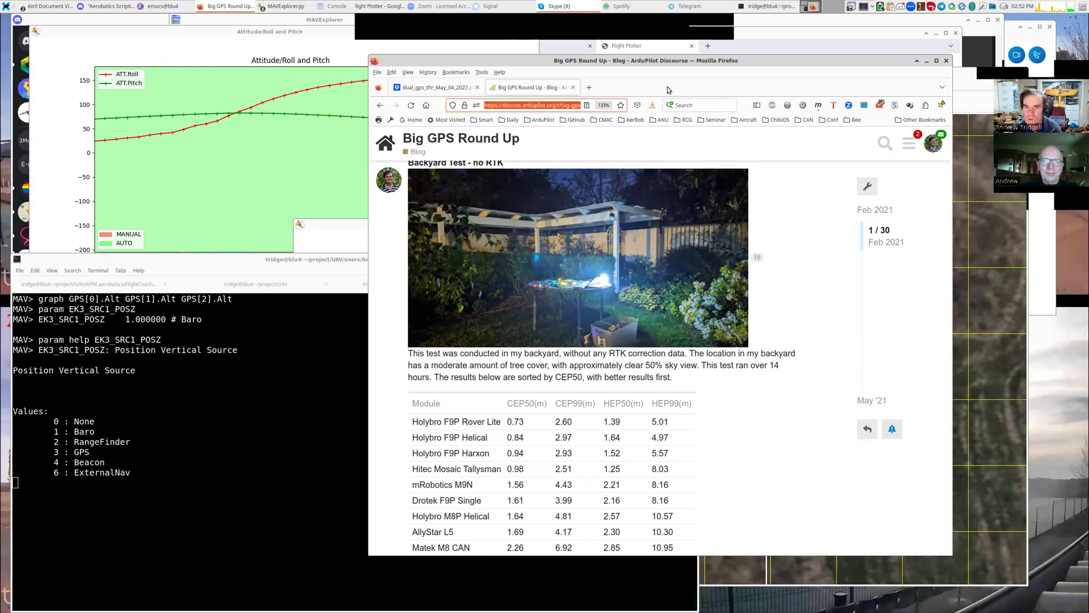
# Enlarge and reposition the Firefox window, then bring the Backyard Test with RTK Corrections results into view.
pyautogui.moveTo(381, 185); pyautogui.dragTo(145, 156)
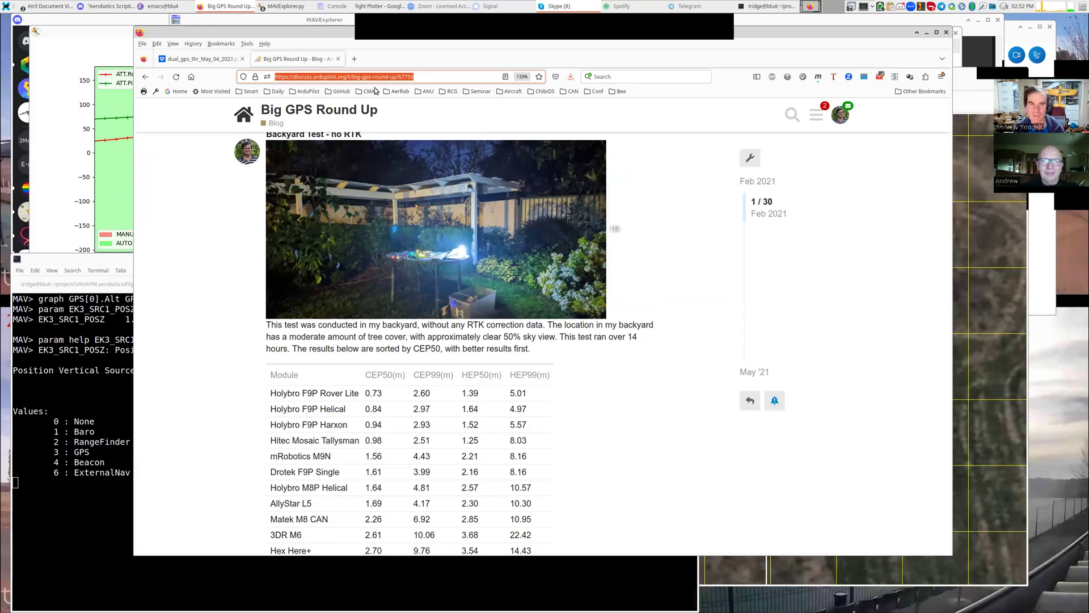
pyautogui.moveTo(366, 98); pyautogui.dragTo(448, 115)
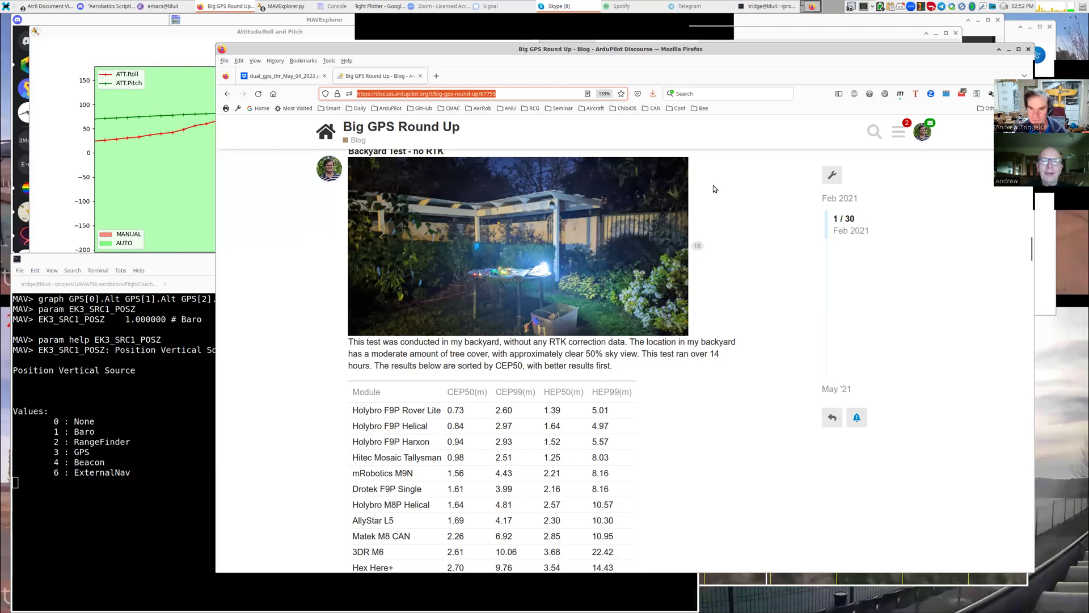
pyautogui.scroll(-12, 716, 187)
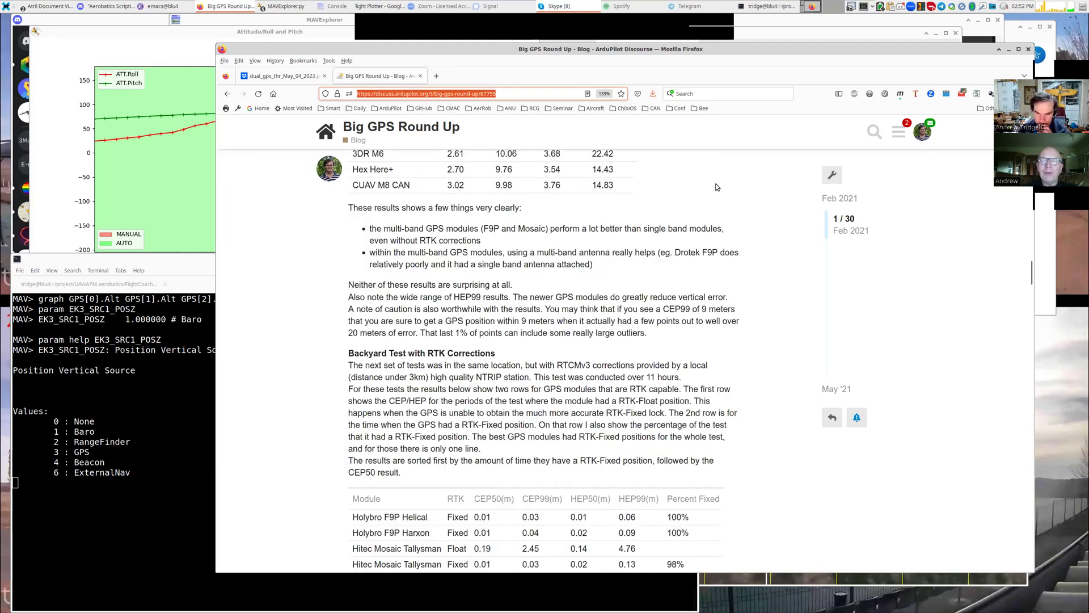
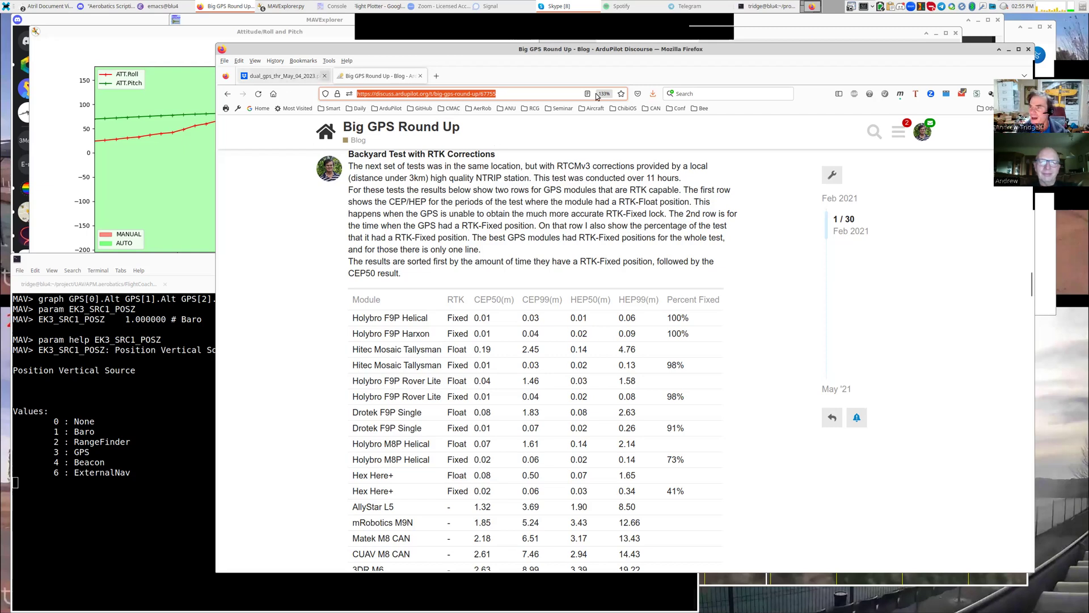
# Minimise the Firefox window and zoom the MAVFlightView map out to the whole GPS flight track.
pyautogui.click(1008, 50)
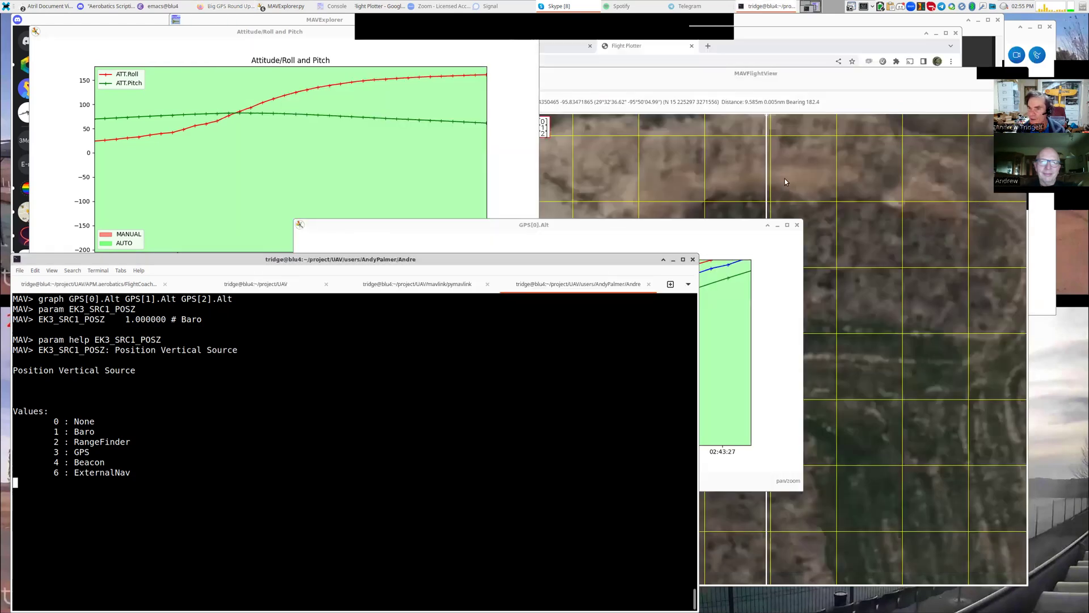
pyautogui.scroll(-3, 734, 186)
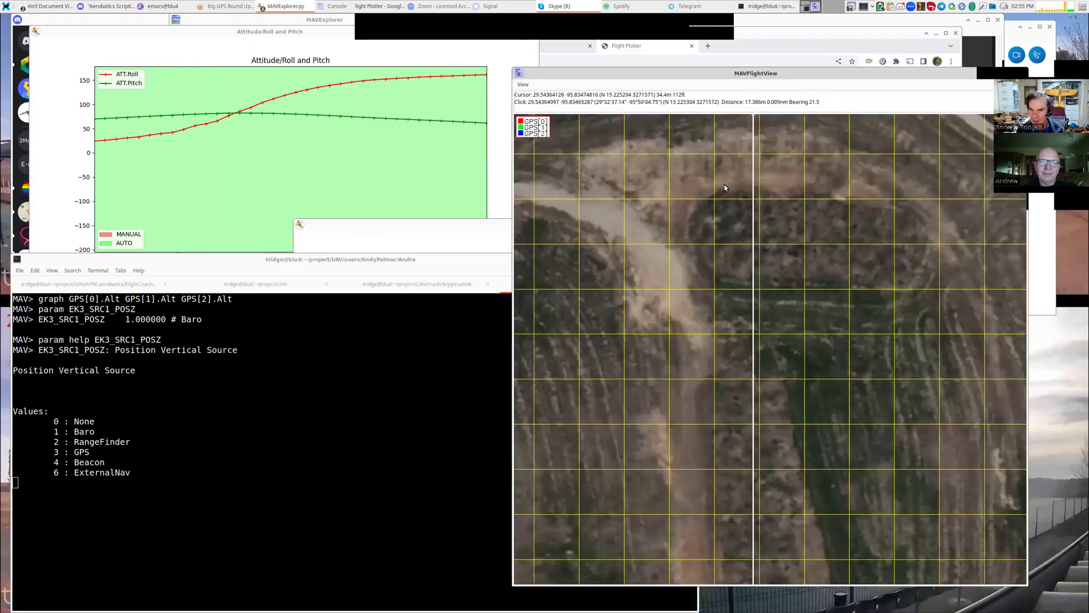
pyautogui.scroll(-3, 725, 188)
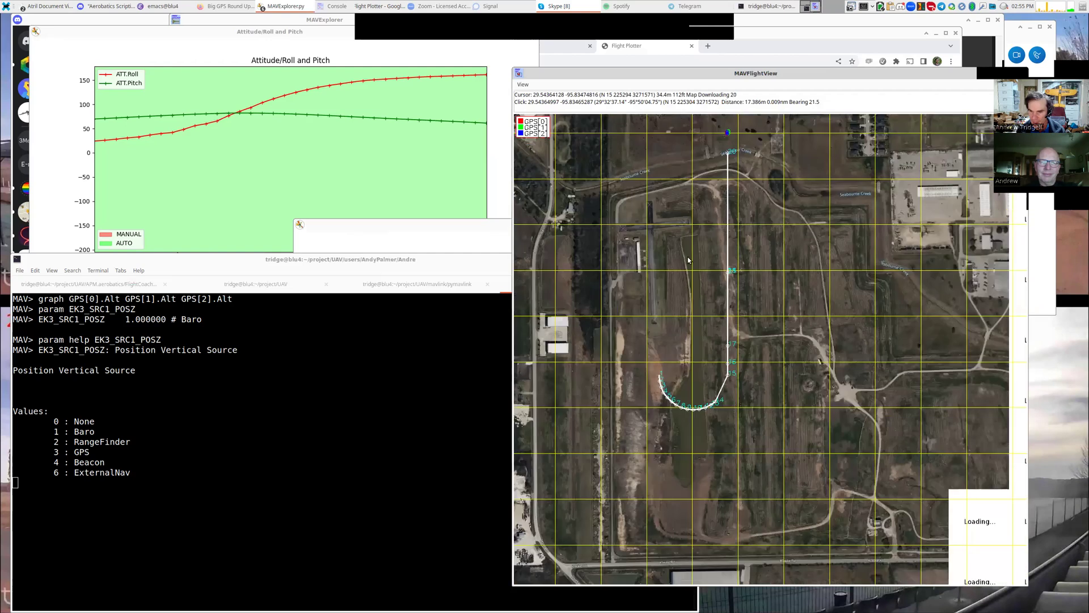
# Switch to the Aerobatics Scripting thread in Discord to read the message about blended dual-GPS throttle surging.
pyautogui.click(108, 7)
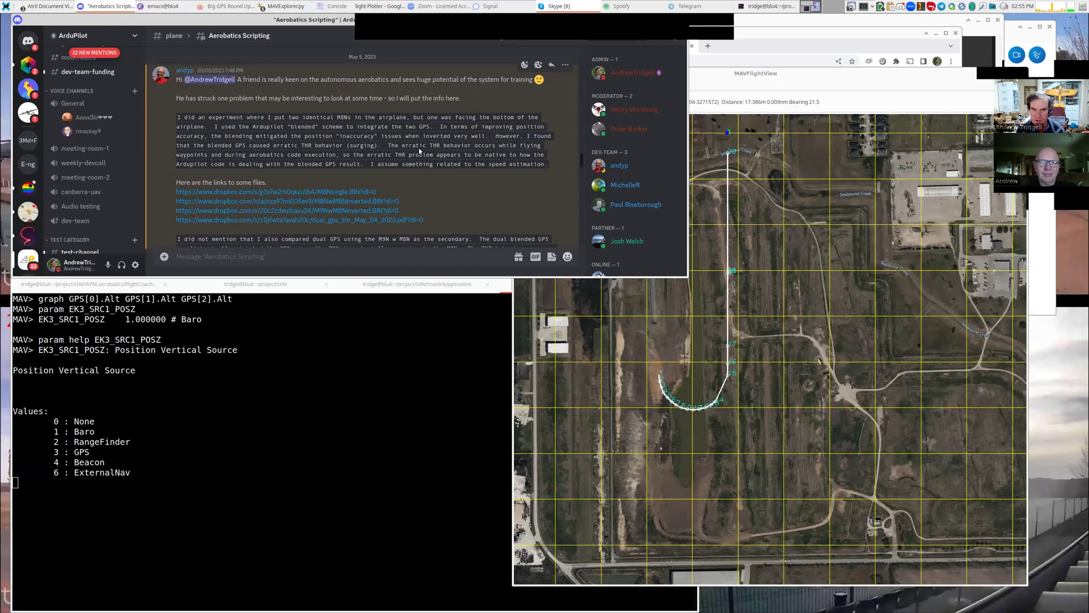
# Begin a graph command in the MAVExplorer terminal with GPS[0].Spd as the first series.
pyautogui.click(310, 344)
pyautogui.press('Return')
pyautogui.write('graph')
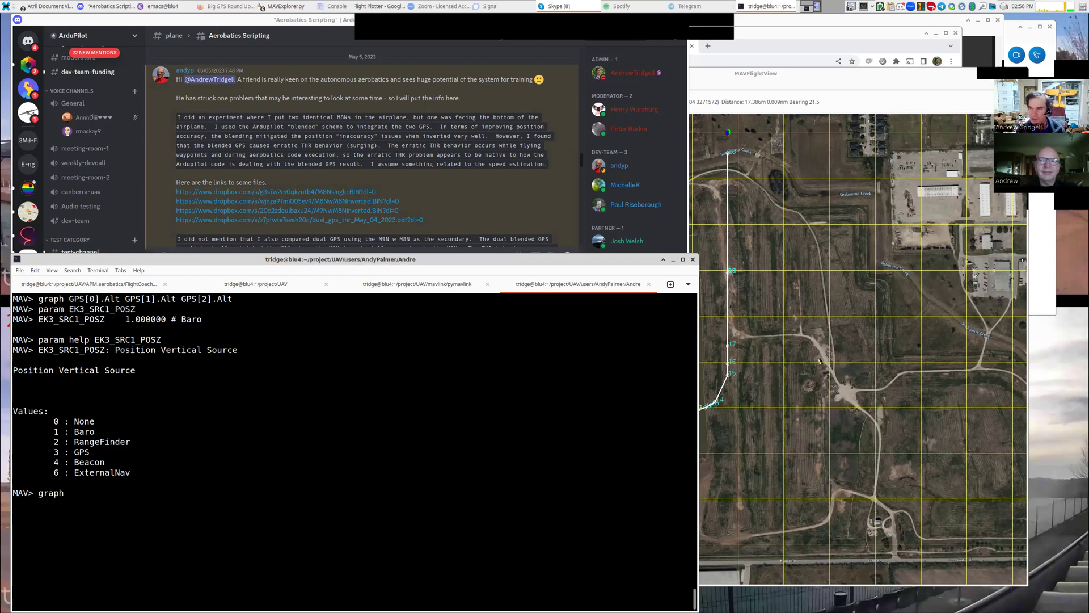
pyautogui.write('GPS[')
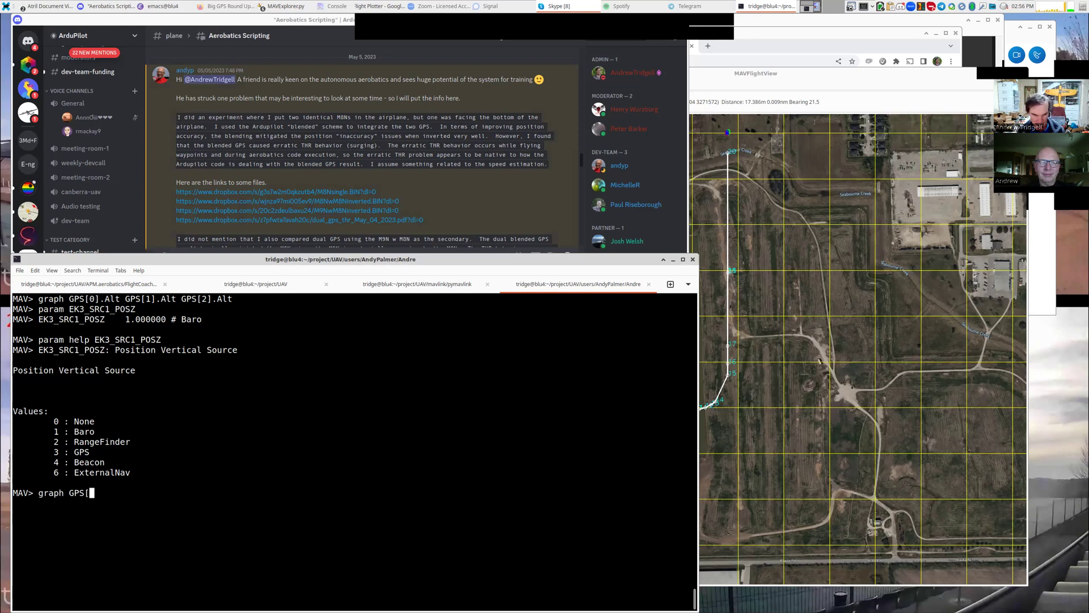
pyautogui.write('0].Sod')
pyautogui.press('Left')
pyautogui.press('BackSpace')
pyautogui.write('p')
pyautogui.press('Left')
pyautogui.press('Left')
pyautogui.press('Left')
pyautogui.press('Left')
pyautogui.press('Left')
pyautogui.press('Left')
pyautogui.press('Left')
pyautogui.press('Left')
pyautogui.press('Left')
pyautogui.press('End')
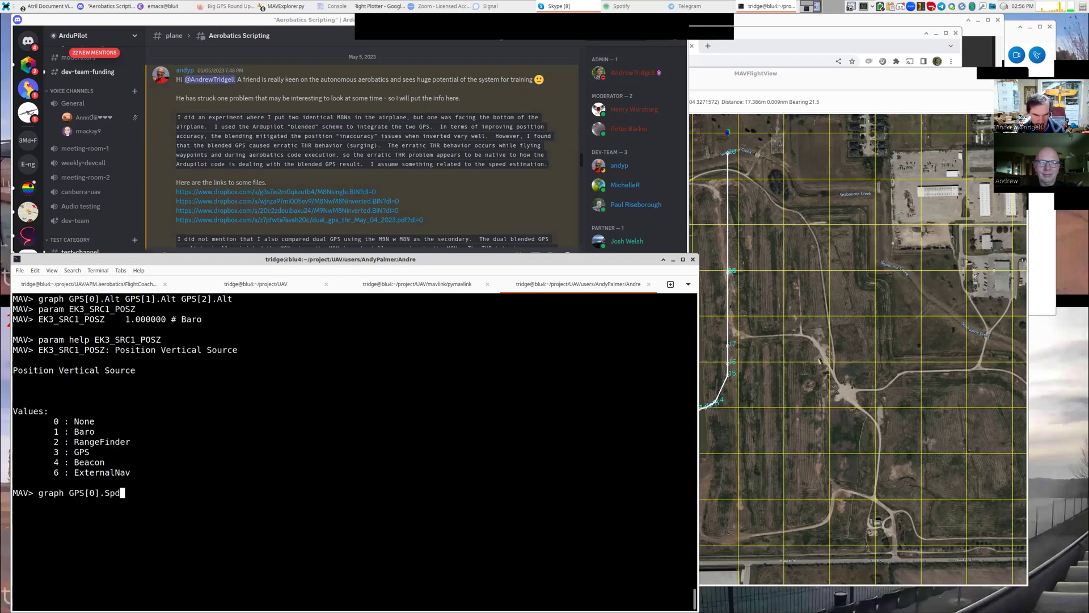
# Extend the graph command with the speed fields of the other two GPS instances, GPS[1].Spd and GPS[2].Spd.
pyautogui.write('GPS[0].Spd')
pyautogui.write('GPS[0].Spd')
pyautogui.press('Left')
pyautogui.press('Left')
pyautogui.press('Left')
pyautogui.press('Left')
pyautogui.press('Left')
pyautogui.press('Left')
pyautogui.press('Left')
pyautogui.press('Left')
pyautogui.press('Left')
pyautogui.press('Left')
pyautogui.press('Left')
pyautogui.press('Left')
pyautogui.press('Left')
pyautogui.press('Left')
pyautogui.press('Left')
pyautogui.press('Left')
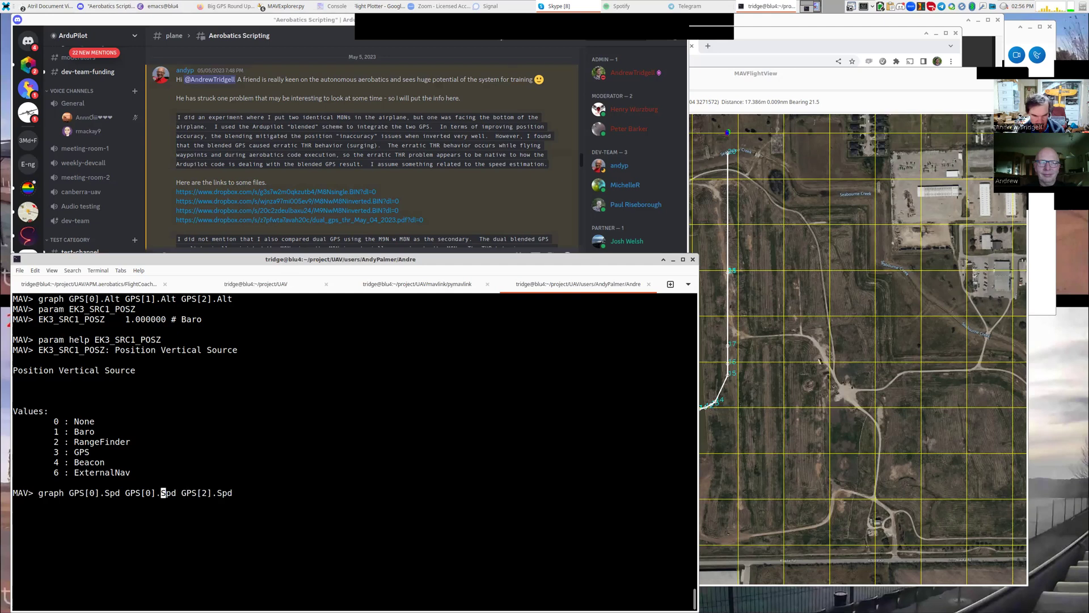
# Append GPS[0].VZ:2 to the graph command and duplicate it so there are three vertical velocity entries on the second axis.
pyautogui.press('End')
pyautogui.write('GPS[0].')
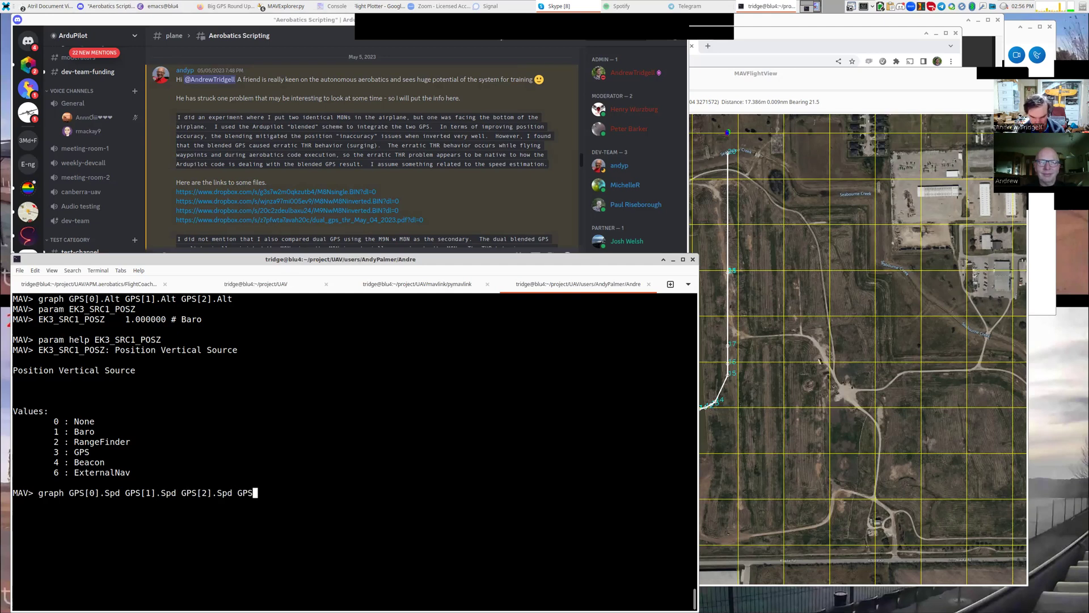
pyautogui.write('VZ:2')
pyautogui.press('Left')
pyautogui.press('Left')
pyautogui.press('Left')
pyautogui.press('Left')
pyautogui.press('Left')
pyautogui.press('Left')
pyautogui.press('Left')
pyautogui.press('Left')
pyautogui.press('Left')
pyautogui.press('Left')
pyautogui.press('Left')
pyautogui.hotkey('ctrl', 'k')
pyautogui.hotkey('ctrl', 'y')
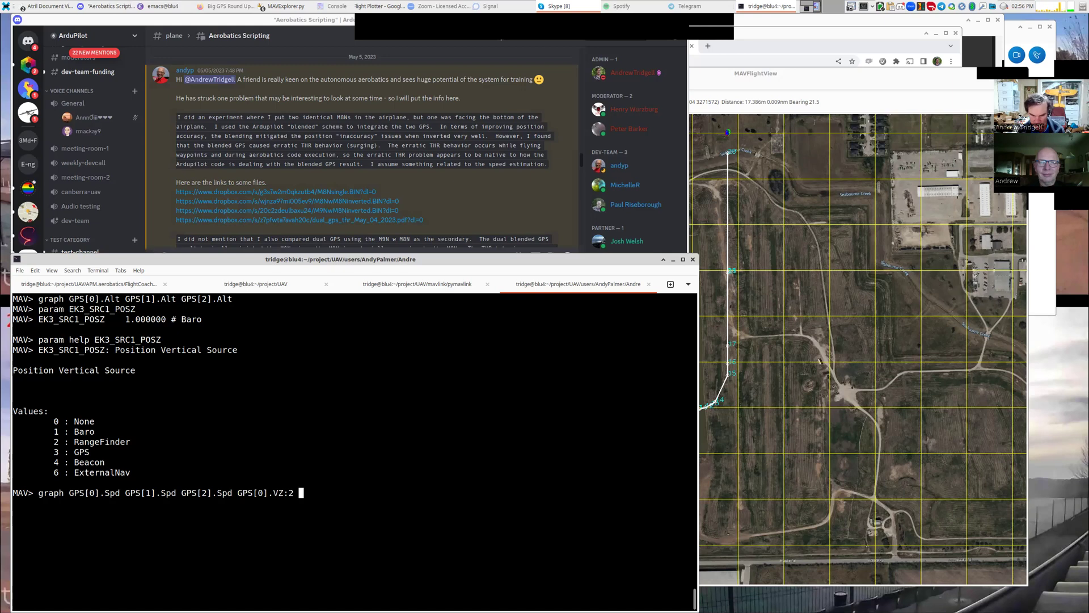
pyautogui.hotkey('ctrl', 'y')
pyautogui.hotkey('ctrl', 'y')
# Change the duplicated entries to GPS[1].VZ:2 and GPS[2].VZ:2, clear the terminal, and plot the graph.
pyautogui.press('Left')
pyautogui.press('Left')
pyautogui.press('Left')
pyautogui.press('Left')
pyautogui.press('Left')
pyautogui.press('Left')
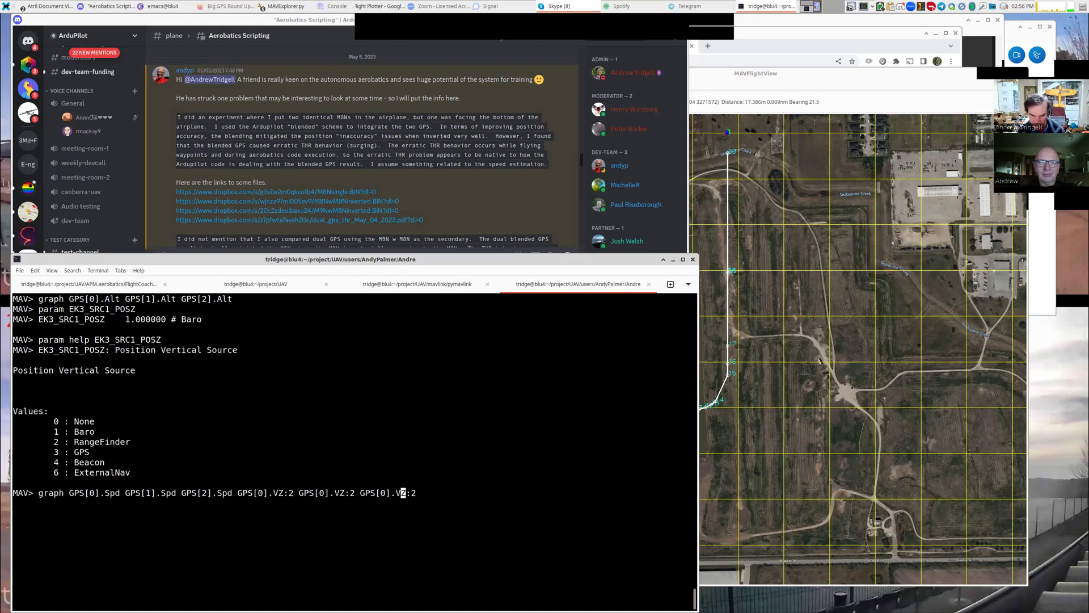
pyautogui.press('BackSpace')
pyautogui.write('2')
pyautogui.press('Left')
pyautogui.press('Left')
pyautogui.press('Left')
pyautogui.press('Left')
pyautogui.press('Left')
pyautogui.press('Left')
pyautogui.press('Left')
pyautogui.press('Left')
pyautogui.press('Left')
pyautogui.press('Left')
pyautogui.press('Left')
pyautogui.press('Left')
pyautogui.hotkey('ctrl', 'l')
pyautogui.press('Return')
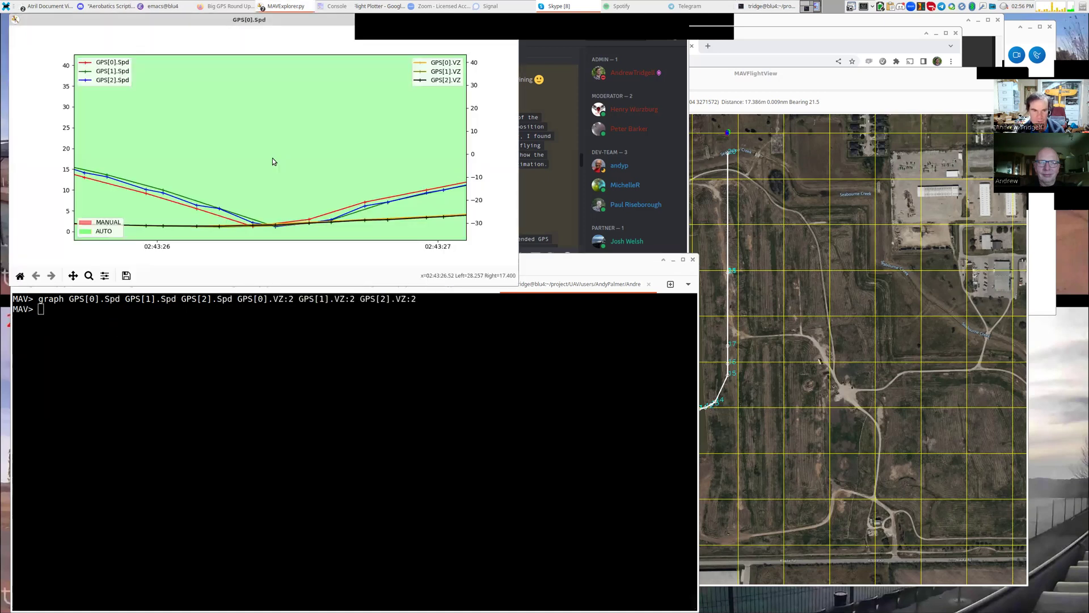
# Show the whole flight in the GPS speed graph and move its window clear of the terminal's command line.
pyautogui.click(200, 305)
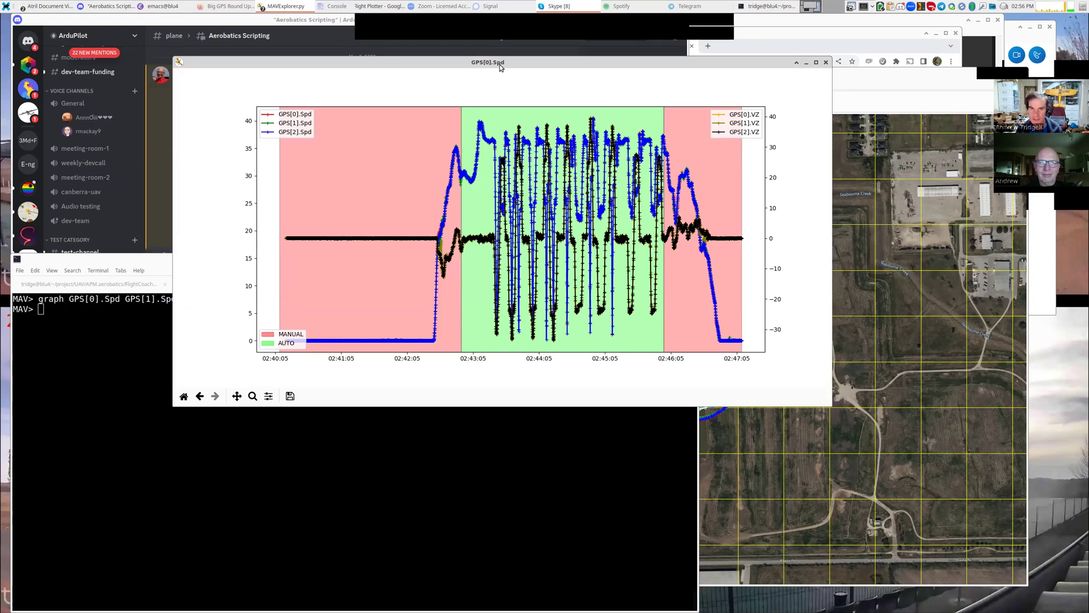
pyautogui.moveTo(447, 173); pyautogui.dragTo(374, 343)
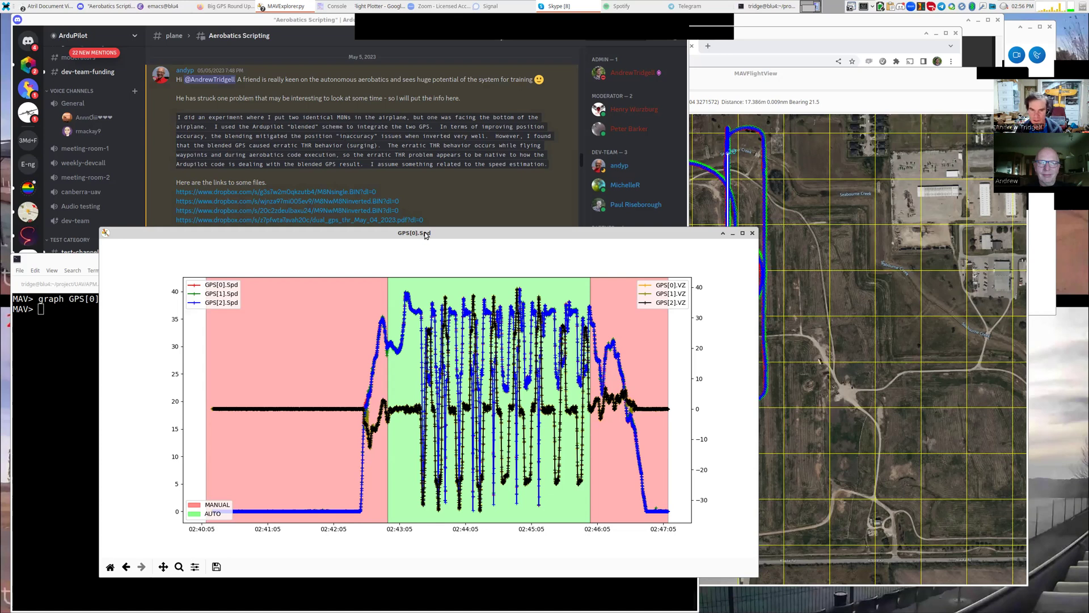
pyautogui.moveTo(426, 236); pyautogui.dragTo(479, 145)
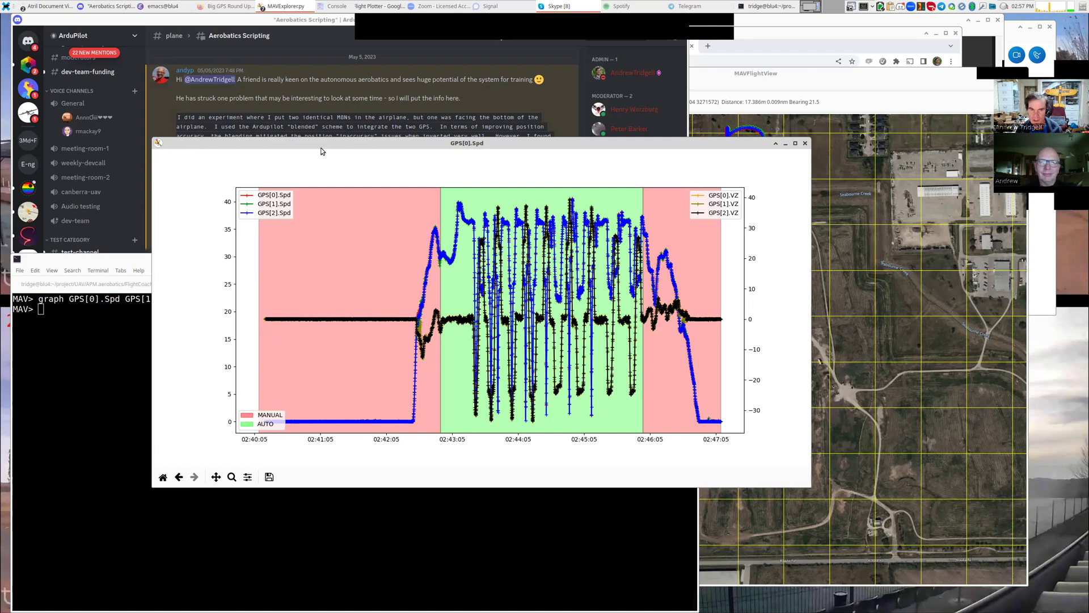
pyautogui.moveTo(319, 145); pyautogui.dragTo(507, 76)
# Graph XKFS[0].GI from the terminal to check which GPS the first EKF core uses.
pyautogui.hotkey('alt', 'Tab')
pyautogui.write('graph XKF')
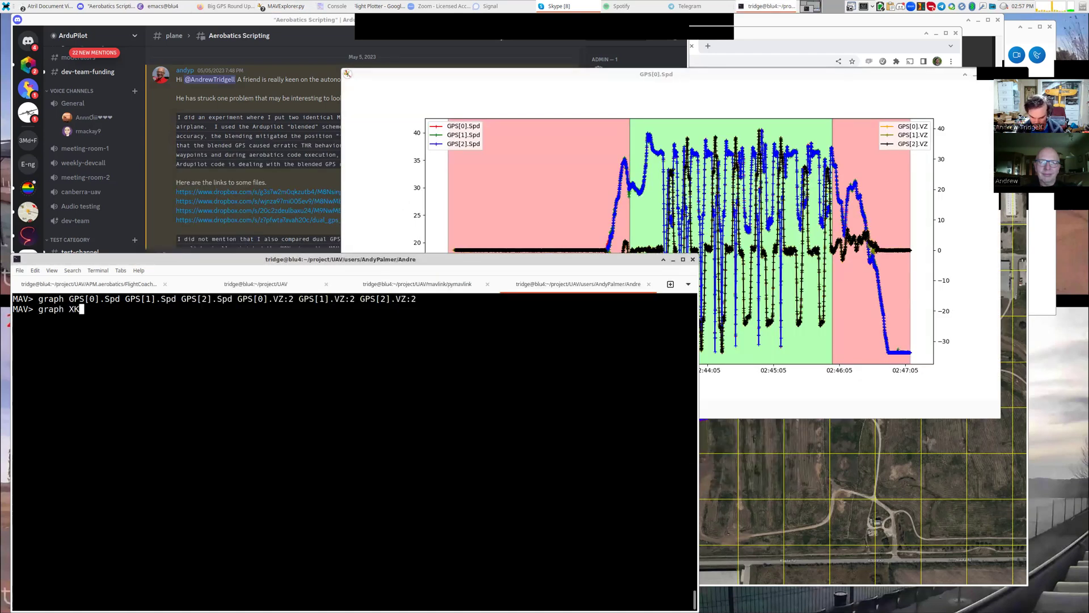
pyautogui.write('S')
pyautogui.press('Tab')
pyautogui.write('.')
pyautogui.press('Tab')
pyautogui.press('BackSpace')
pyautogui.write('[0].GI')
pyautogui.press('Return')
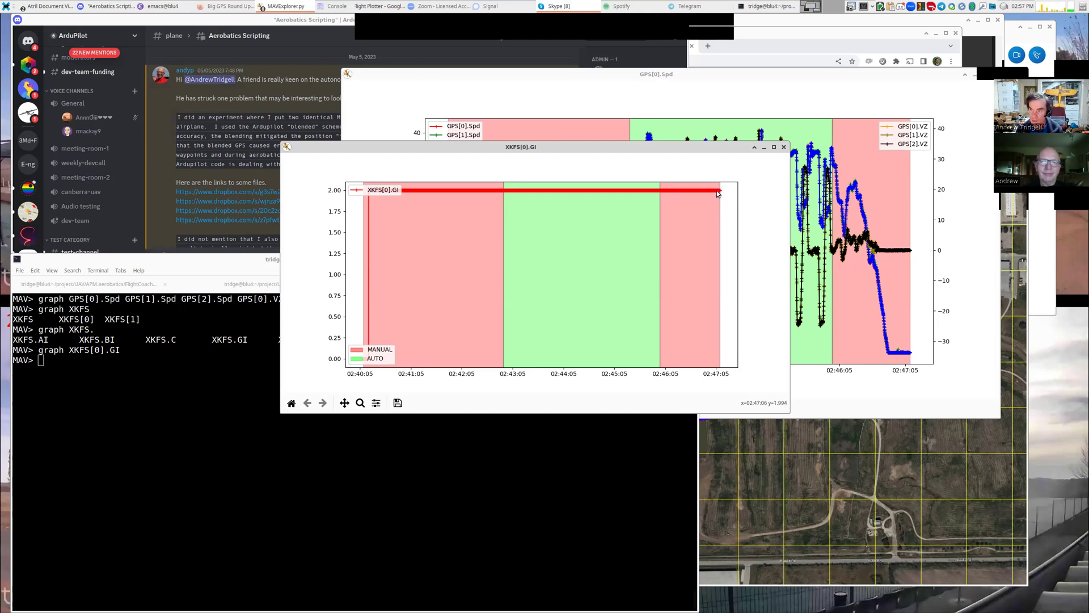
# Close the XKFS[0].GI graph and enlarge the GPS speed graph window.
pyautogui.click(783, 147)
pyautogui.click(487, 143)
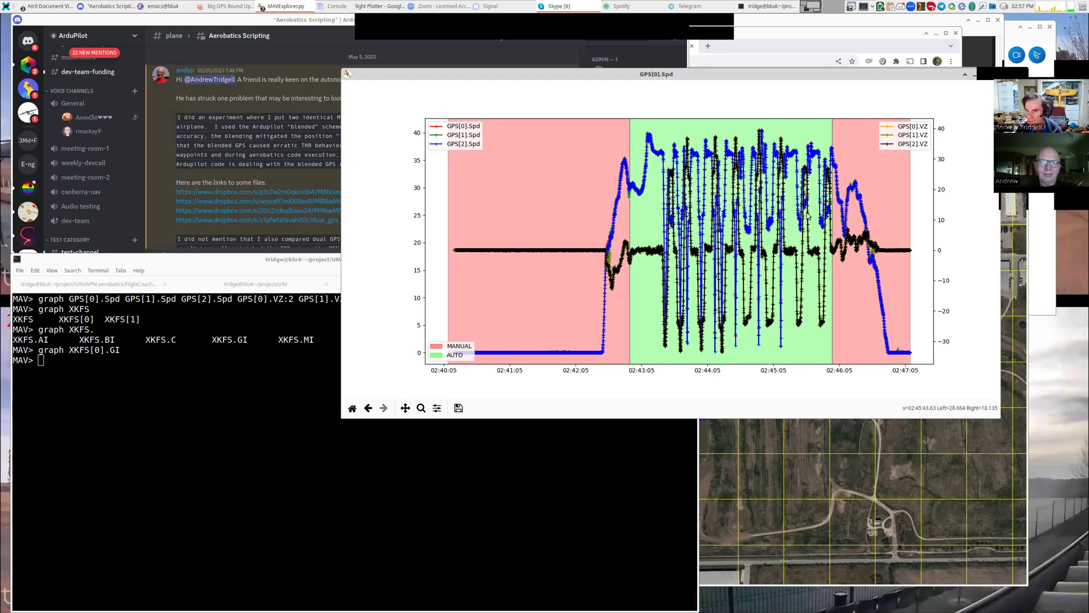
pyautogui.moveTo(813, 231); pyautogui.dragTo(747, 308)
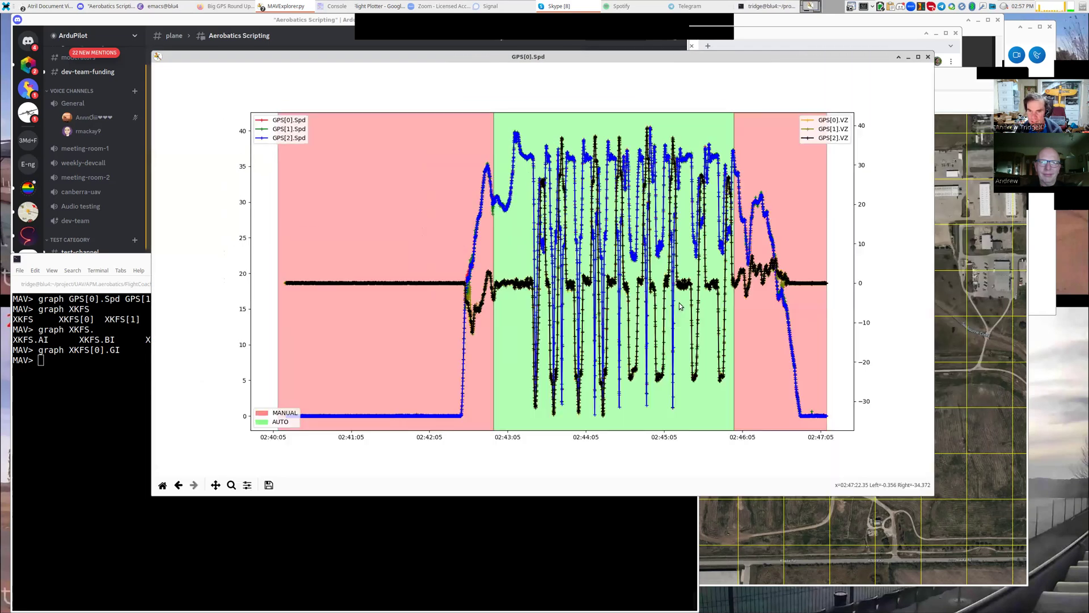
# Zoom into the GPS graph from about 02:43:17 to 02:43:41 and compare speed and vertical velocity around 02:43:22.
pyautogui.click(231, 485)
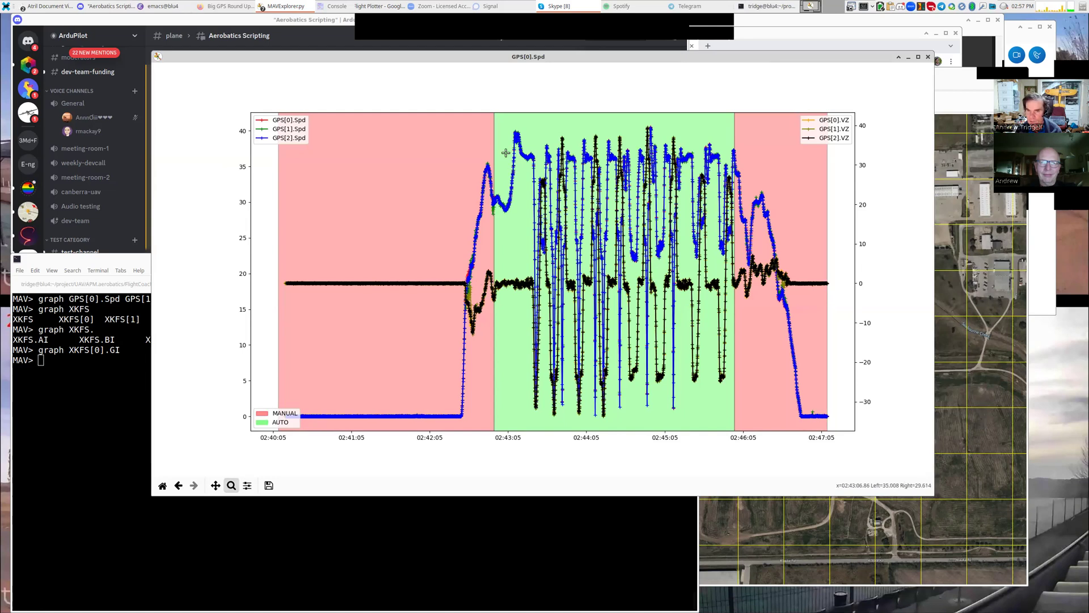
pyautogui.moveTo(522, 127); pyautogui.dragTo(556, 430)
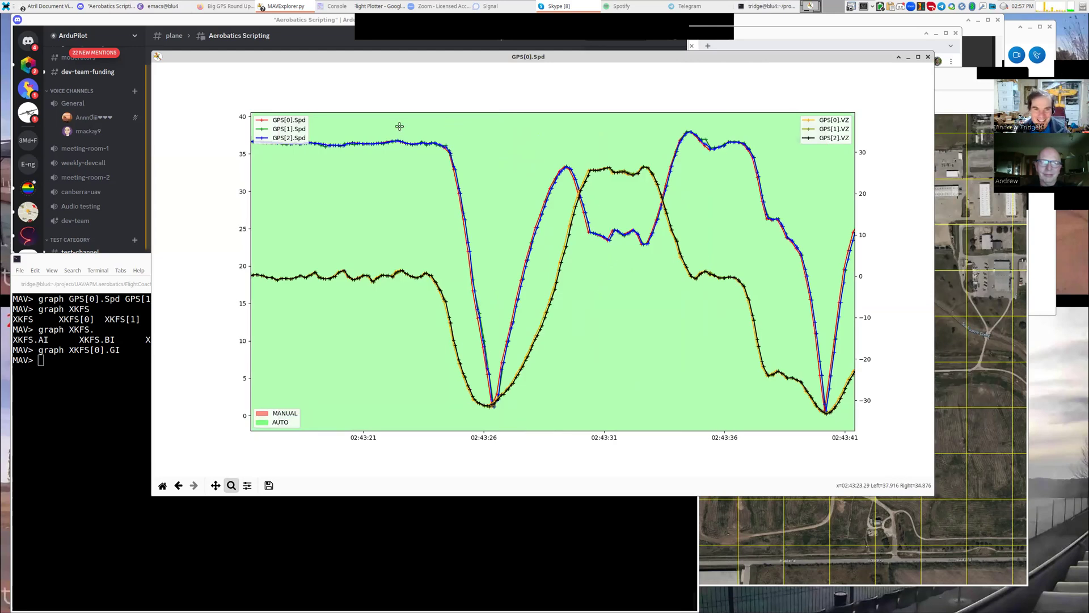
pyautogui.moveTo(346, 124); pyautogui.dragTo(413, 317)
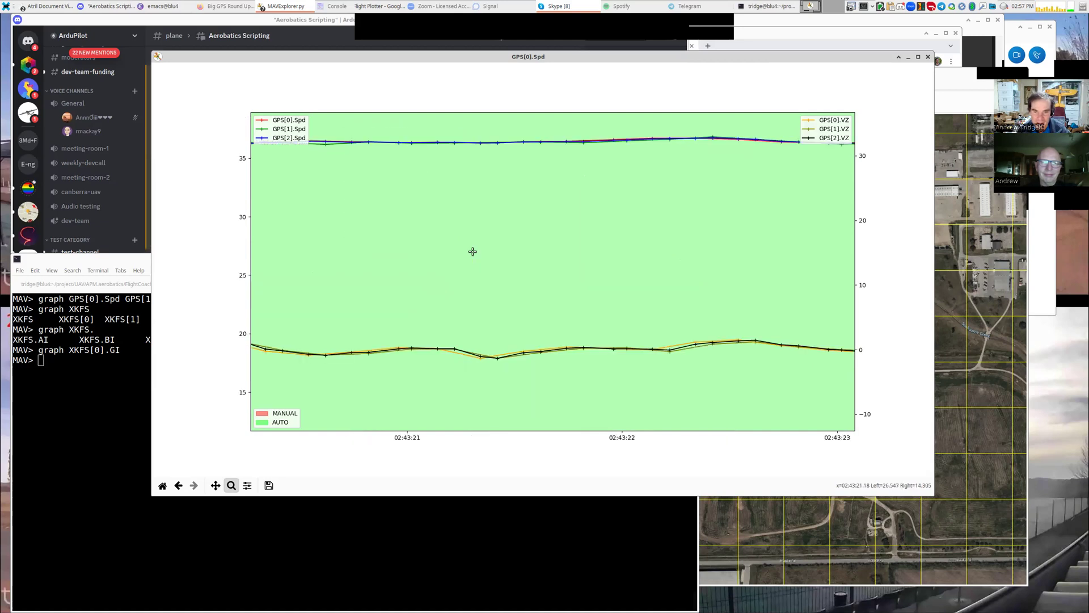
pyautogui.click(178, 486)
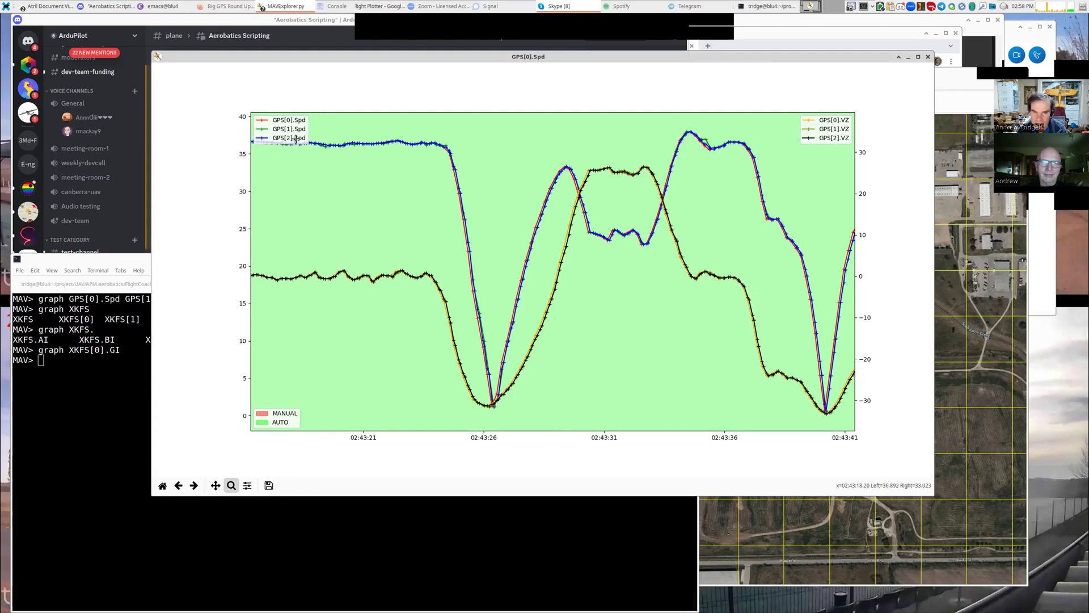
# Examine how the three GPS Spd traces differ in level flight between about 02:43:17 and 02:43:25, and restore the full view.
pyautogui.moveTo(428, 124); pyautogui.dragTo(250, 174)
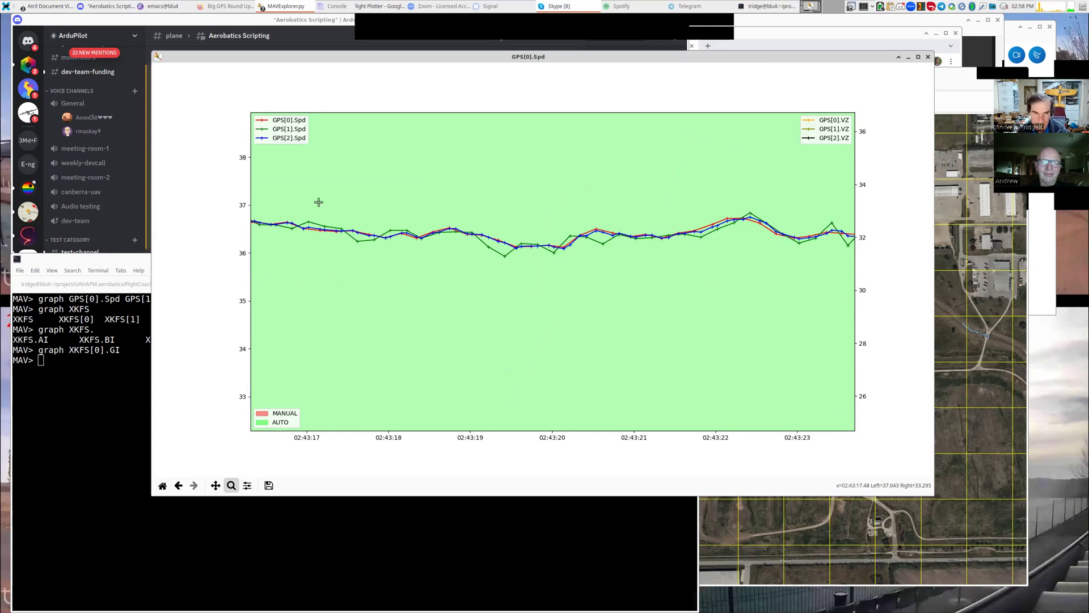
pyautogui.moveTo(271, 195); pyautogui.dragTo(865, 295)
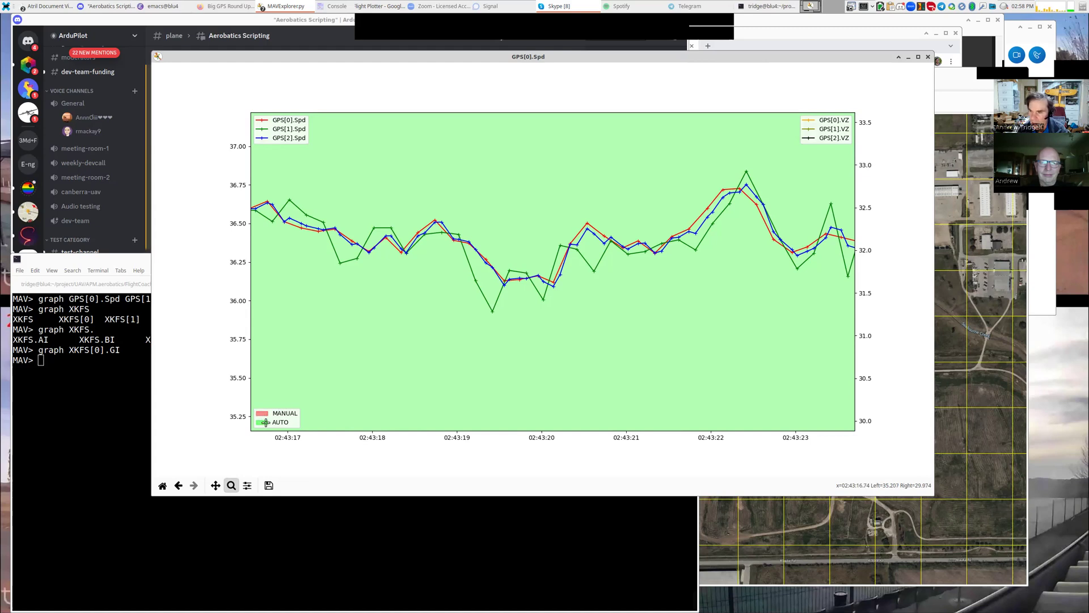
pyautogui.click(178, 486)
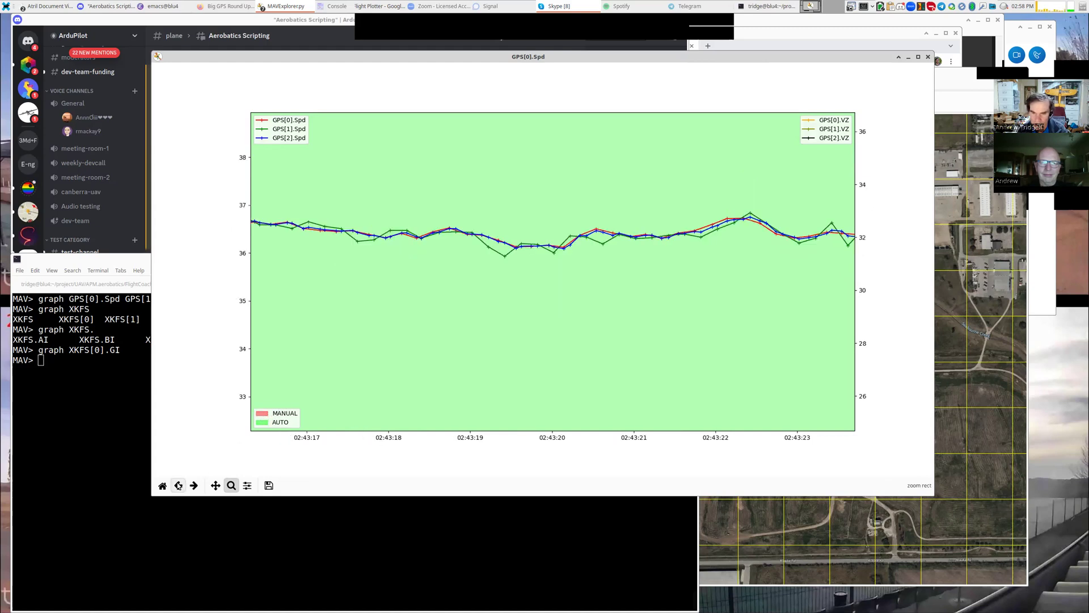
pyautogui.click(178, 486)
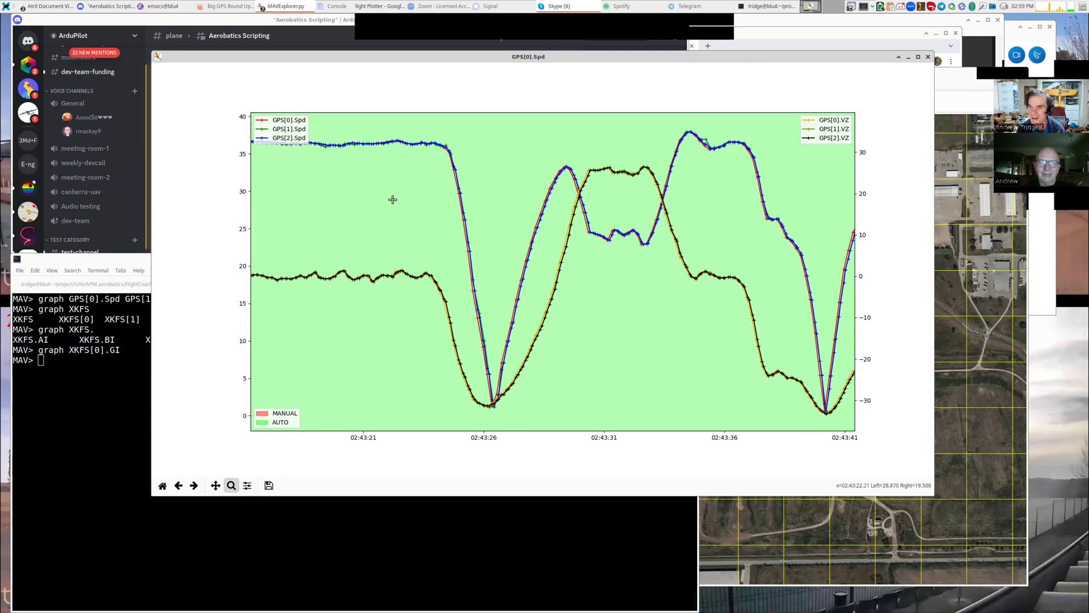
pyautogui.moveTo(264, 125); pyautogui.dragTo(464, 177)
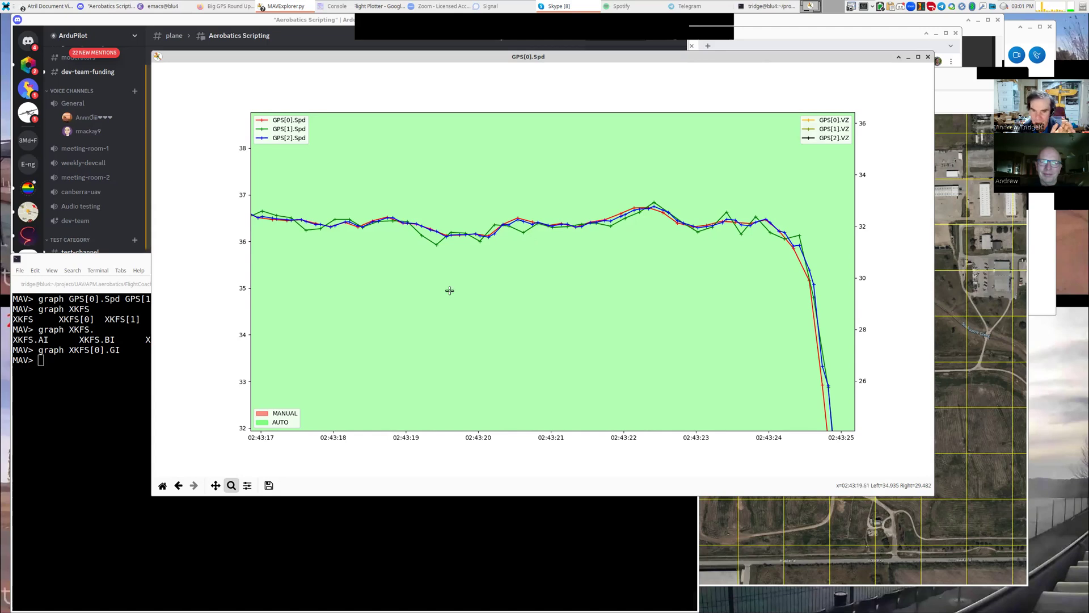
pyautogui.click(163, 486)
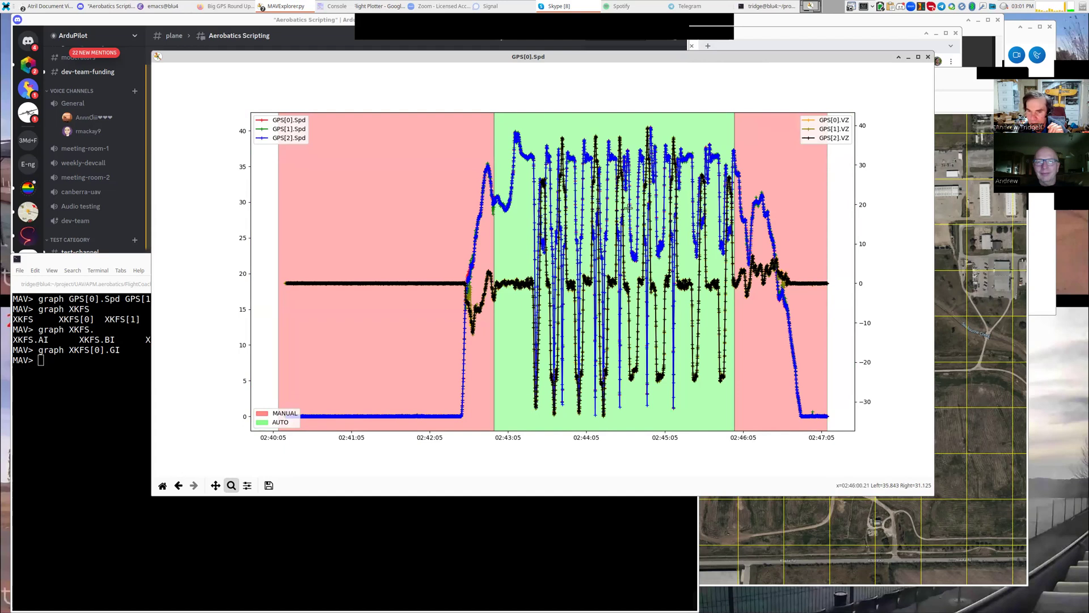
# Compare the three GPS VZ traces between about 02:43:05 and 02:43:18, and return to the full flight.
pyautogui.moveTo(505, 261); pyautogui.dragTo(531, 299)
pyautogui.moveTo(335, 185); pyautogui.dragTo(705, 317)
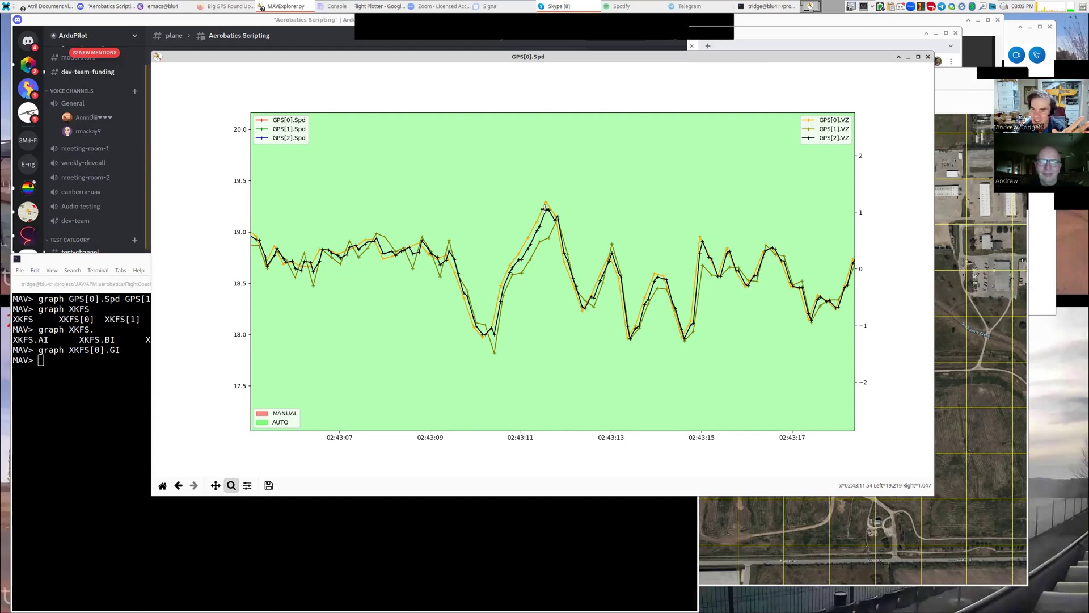
pyautogui.click(179, 486)
pyautogui.click(179, 486)
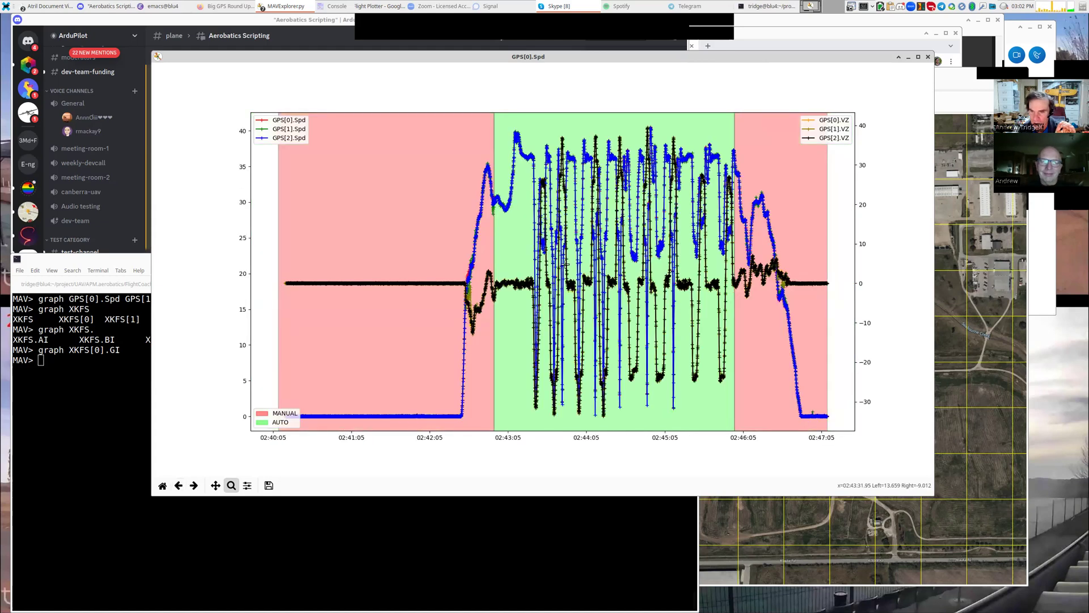
# Examine the lag between the three GPS Spd traces at the speed minimum between 02:44:11 and 02:44:13.
pyautogui.moveTo(537, 120); pyautogui.dragTo(727, 424)
pyautogui.moveTo(485, 291); pyautogui.dragTo(479, 443)
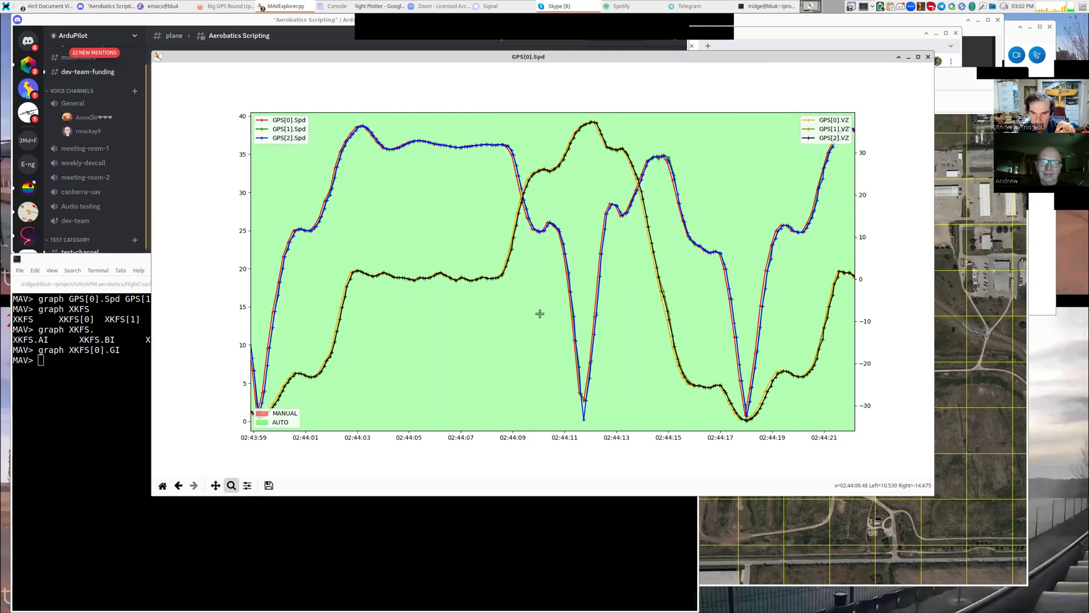
pyautogui.moveTo(563, 327); pyautogui.dragTo(618, 430)
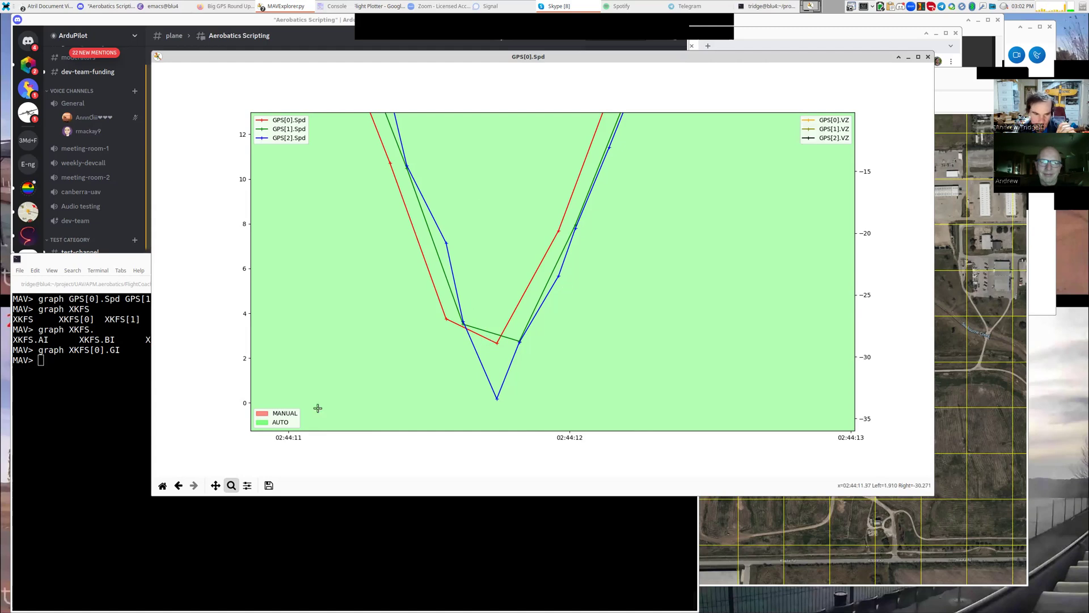
pyautogui.click(178, 485)
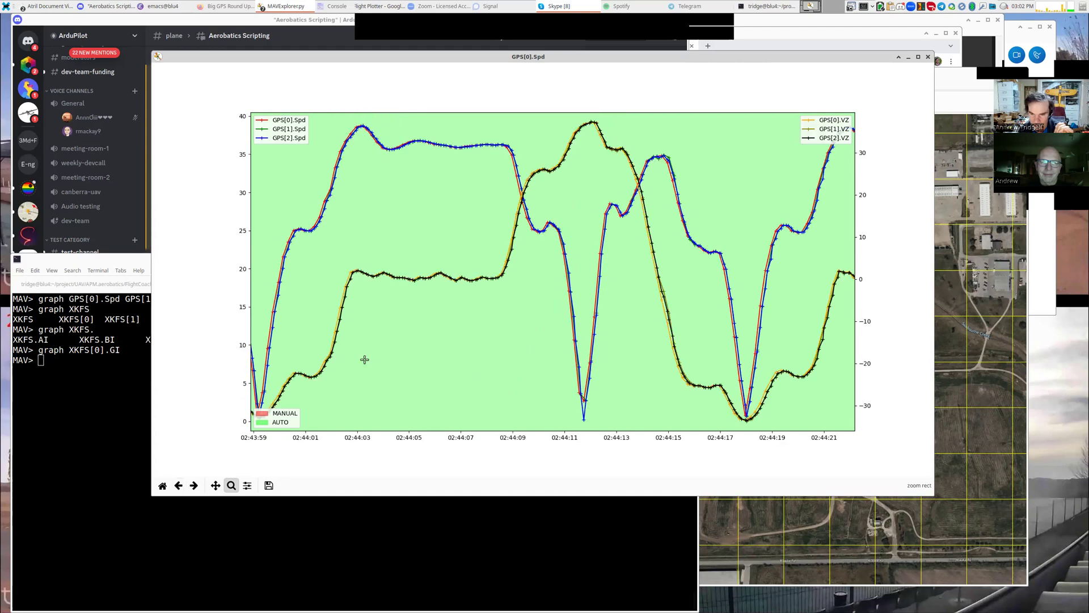
pyautogui.moveTo(558, 284); pyautogui.dragTo(613, 430)
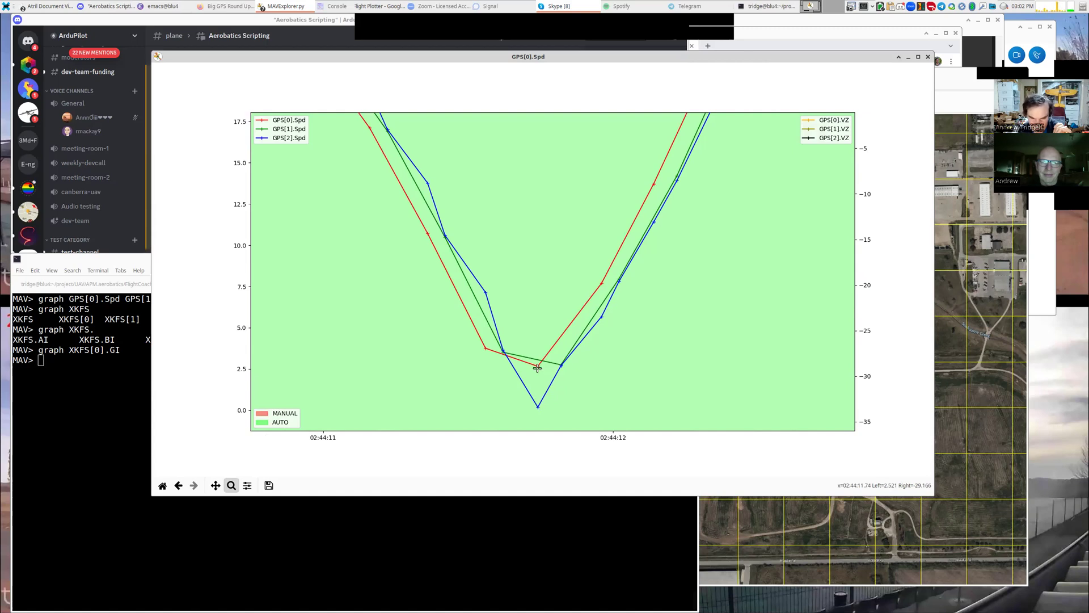
pyautogui.click(178, 485)
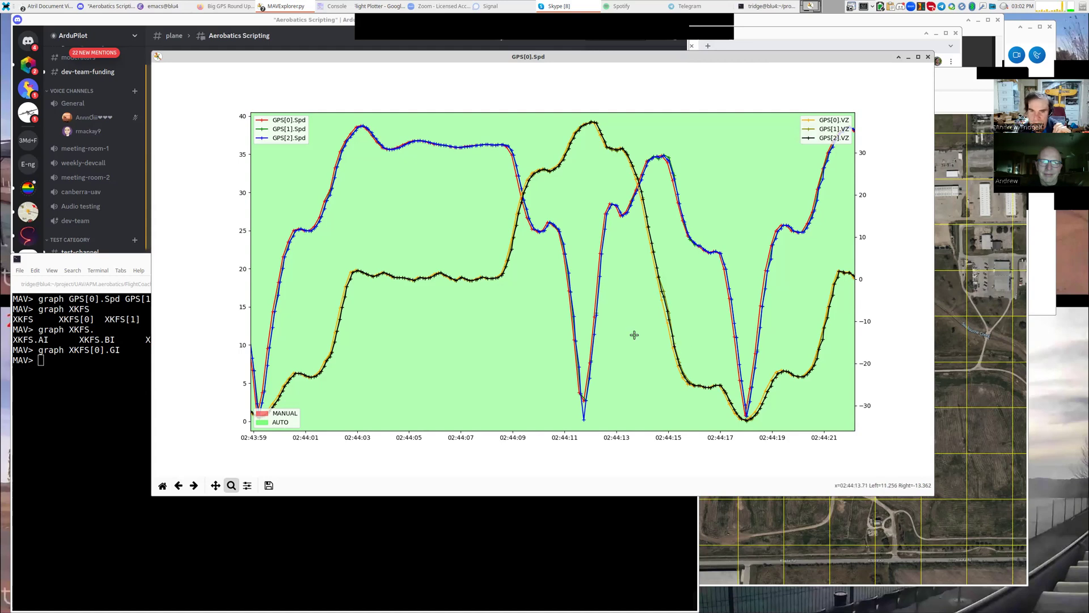
# Examine the timing offset between the GPS speed and vertical velocity traces where they cross near 02:44:09.
pyautogui.moveTo(491, 137); pyautogui.dragTo(603, 345)
pyautogui.moveTo(379, 157); pyautogui.dragTo(472, 267)
pyautogui.moveTo(429, 162); pyautogui.dragTo(649, 341)
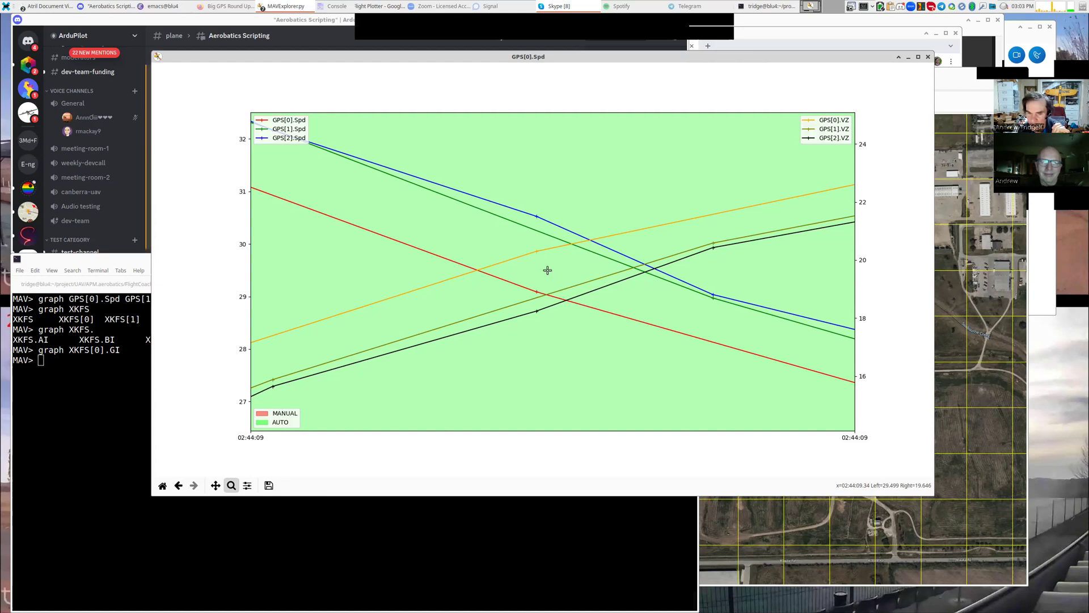
pyautogui.click(178, 485)
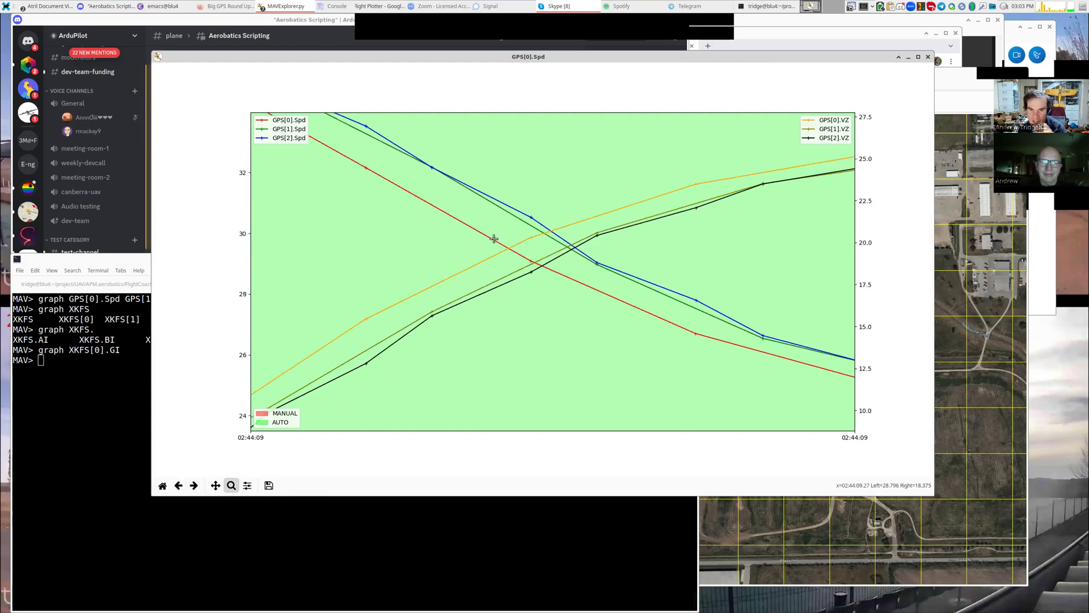
pyautogui.click(180, 485)
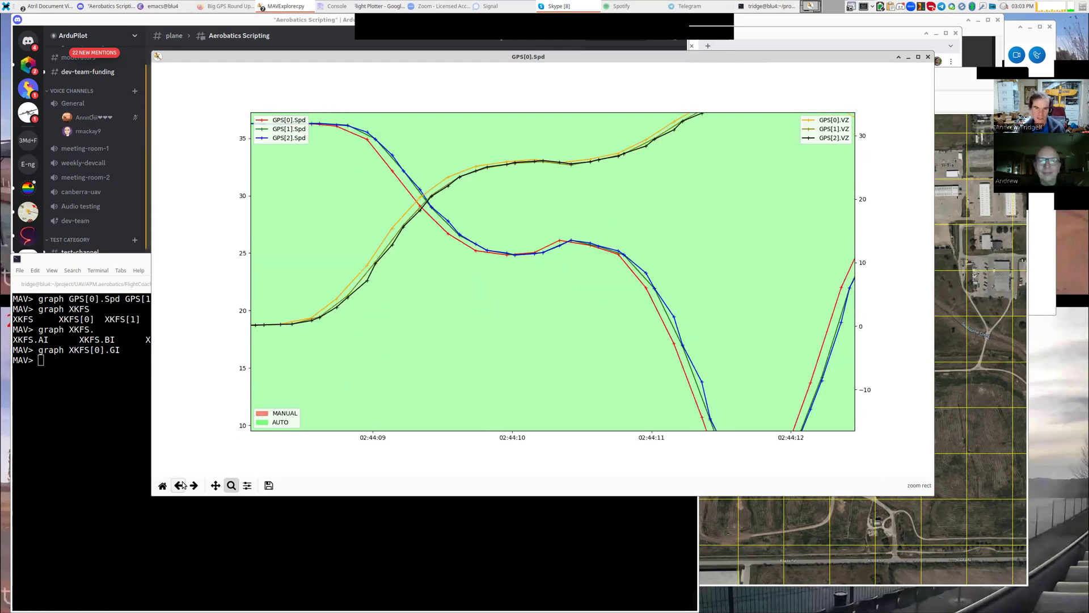
# Return the GPS speed and vertical velocity graph to the whole aerobatic sequence and move its window aside to uncover the terminal.
pyautogui.click(182, 485)
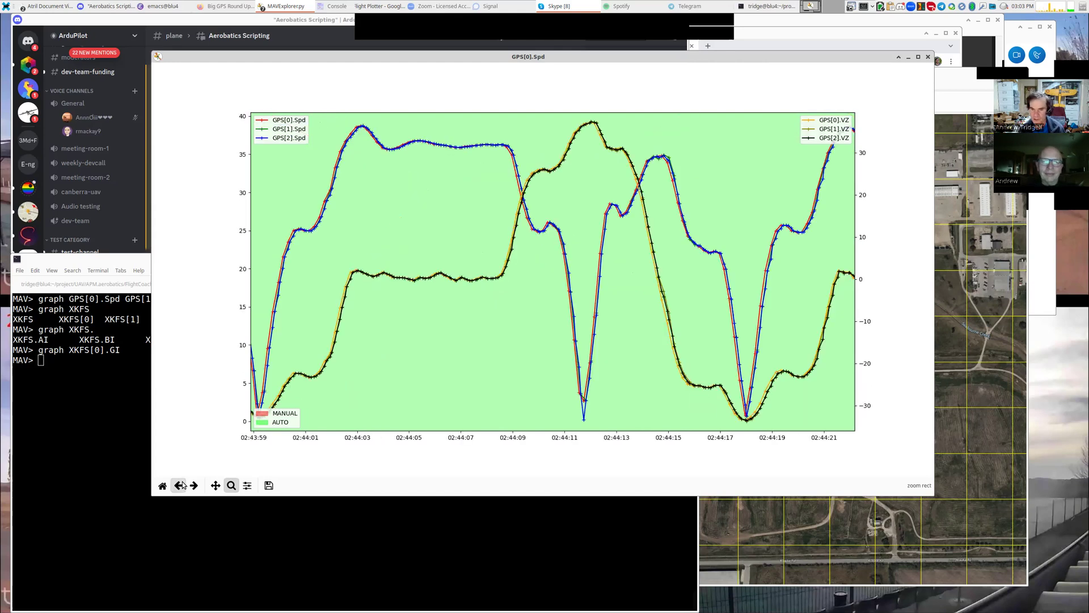
pyautogui.click(182, 485)
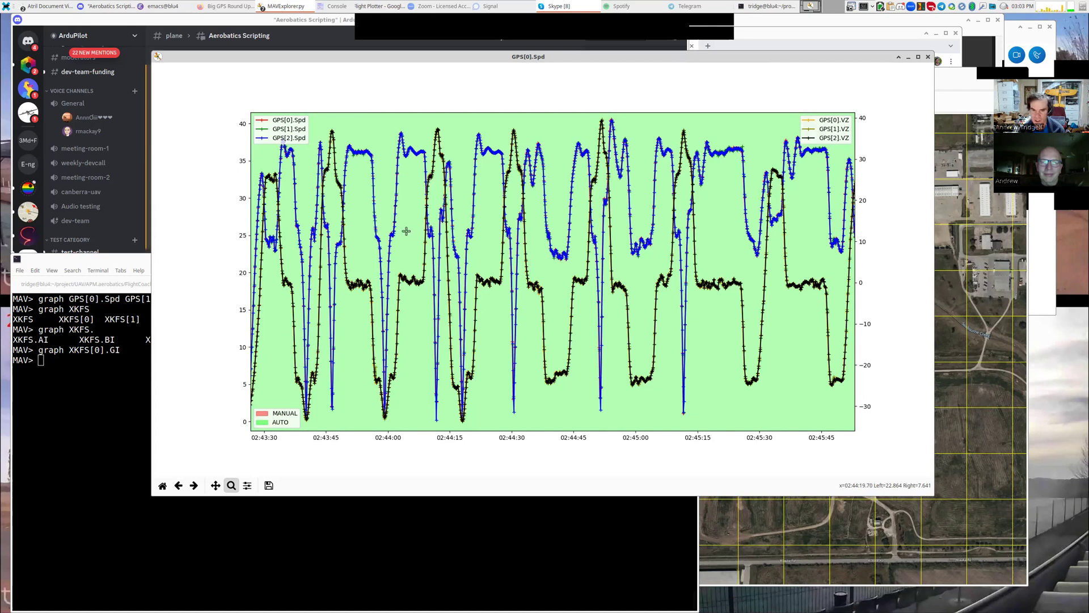
pyautogui.moveTo(306, 244); pyautogui.dragTo(518, 228)
pyautogui.click(217, 373)
pyautogui.moveTo(571, 314); pyautogui.dragTo(576, 376)
pyautogui.moveTo(618, 241); pyautogui.dragTo(642, 229)
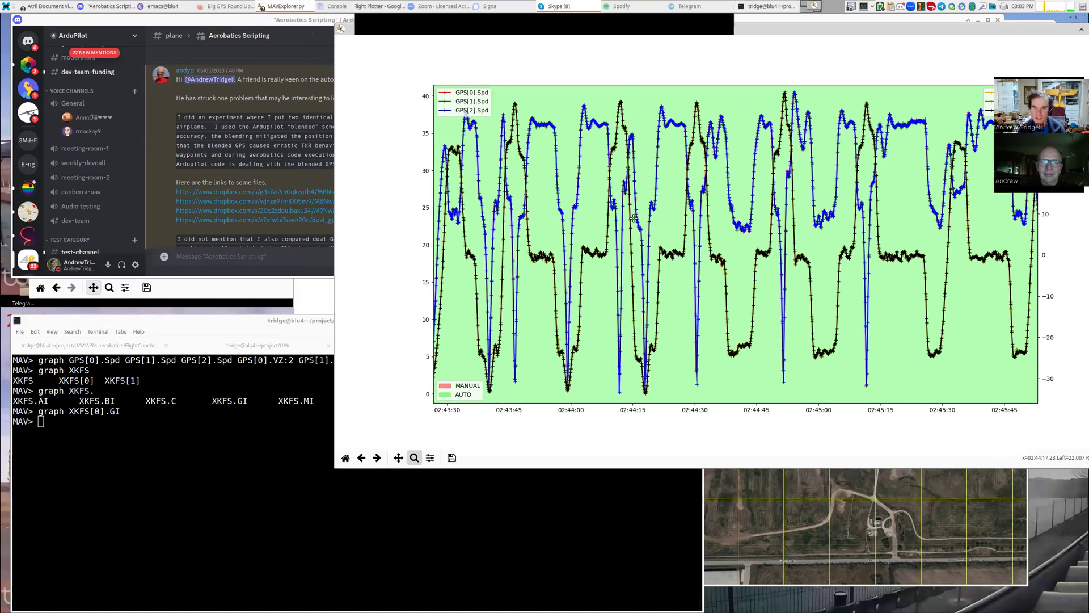
# Plot the predefined Plane/AETR graph from MAVExplorer.
pyautogui.click(278, 6)
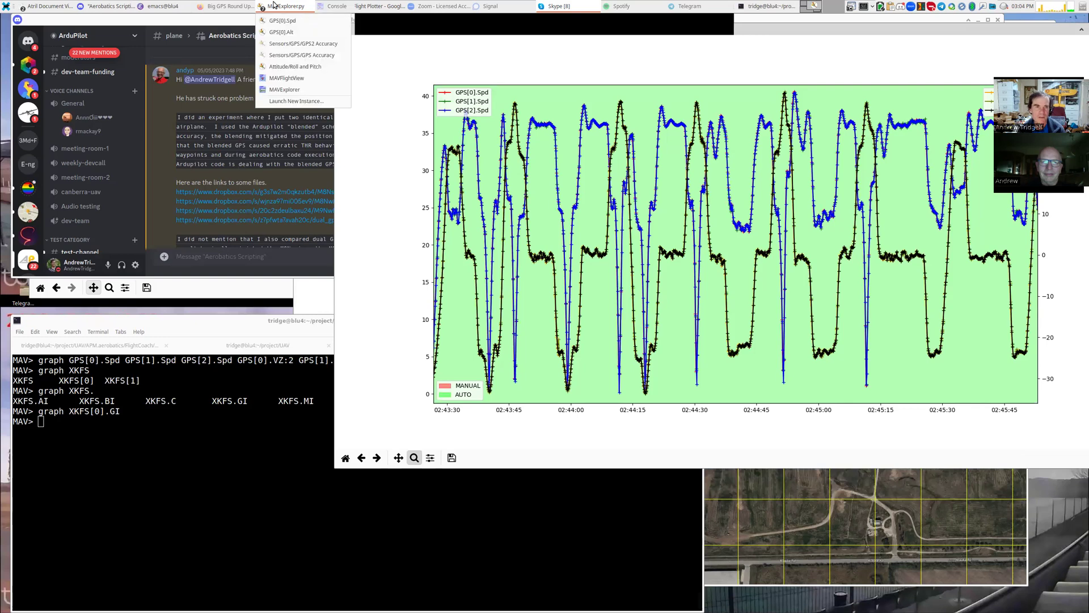
pyautogui.click(283, 105)
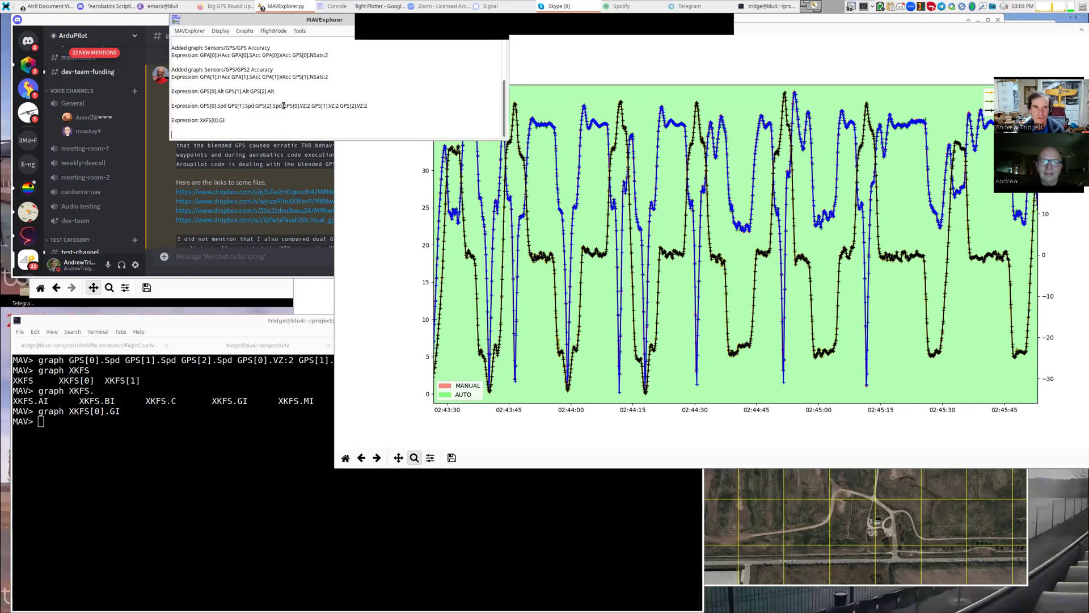
pyautogui.click(244, 31)
pyautogui.moveTo(264, 180)
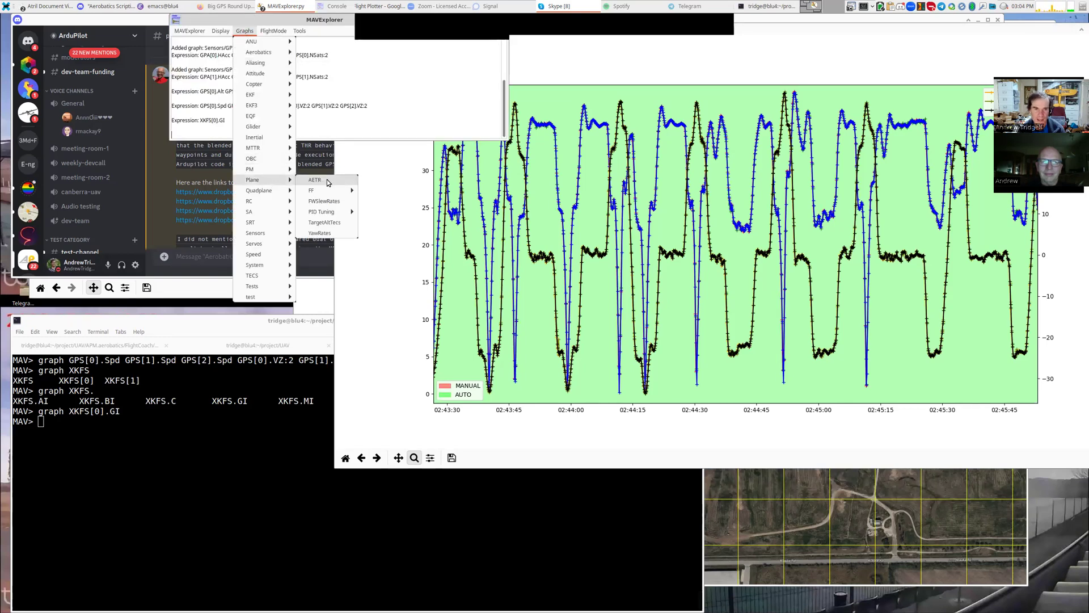
pyautogui.click(328, 182)
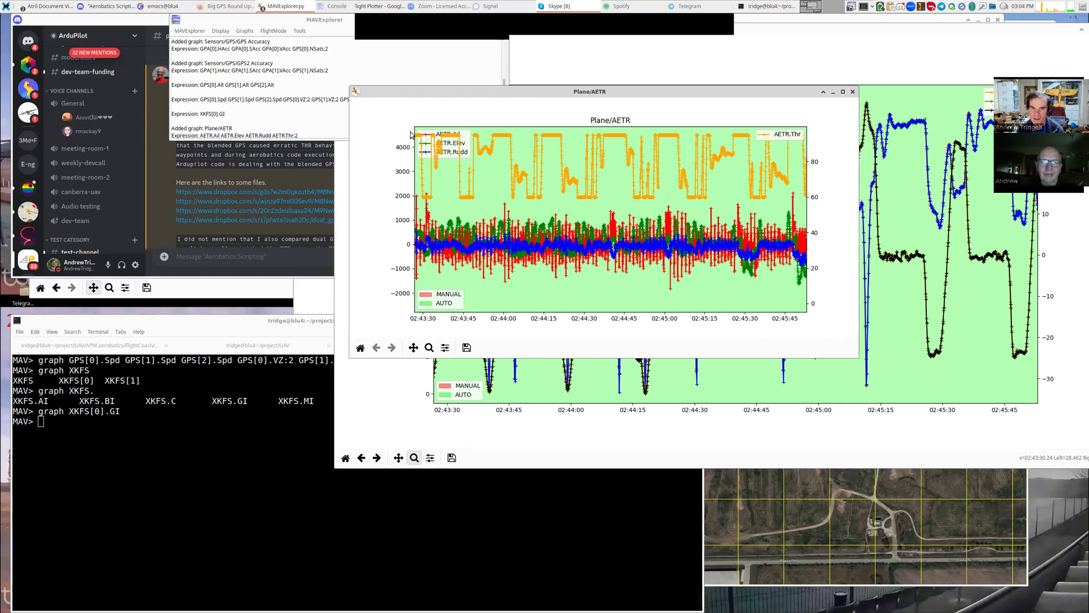
# Examine the aileron, elevator and rudder outputs in the Plane/AETR graph between about 02:43:14 and 02:43:23.
pyautogui.click(413, 347)
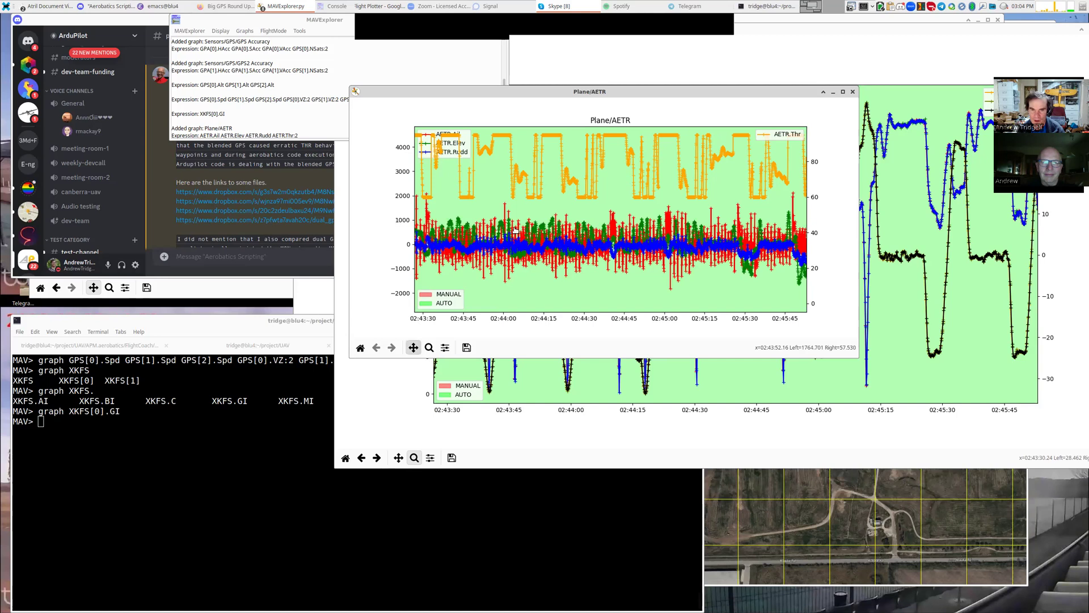
pyautogui.moveTo(420, 141); pyautogui.dragTo(461, 182)
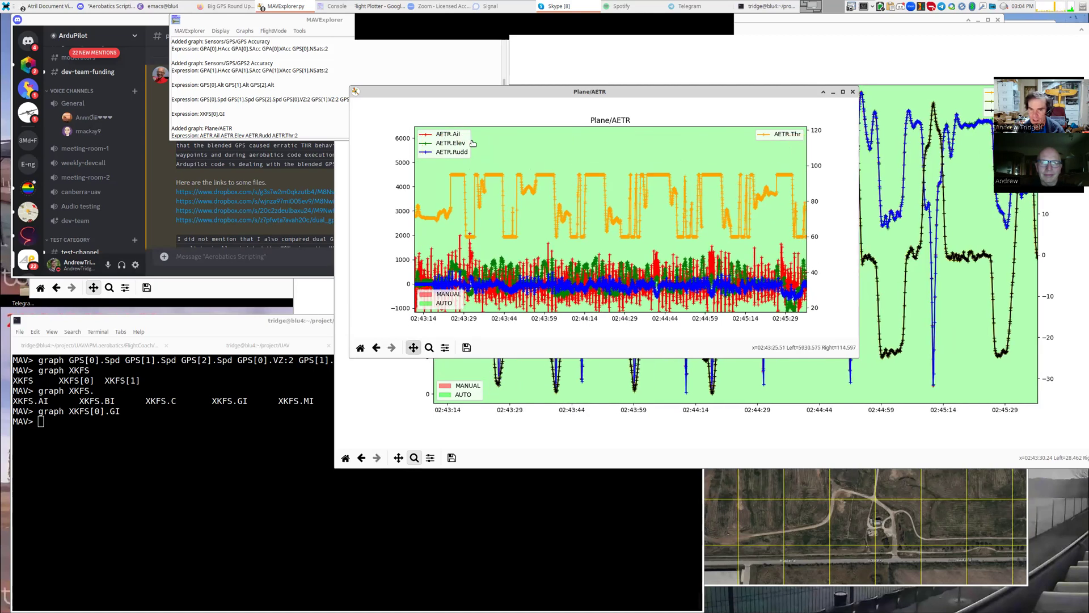
pyautogui.moveTo(451, 209)
pyautogui.mouseDown()
pyautogui.moveTo(472, 185)
pyautogui.moveTo(454, 194)
pyautogui.moveTo(465, 197)
pyautogui.mouseUp()
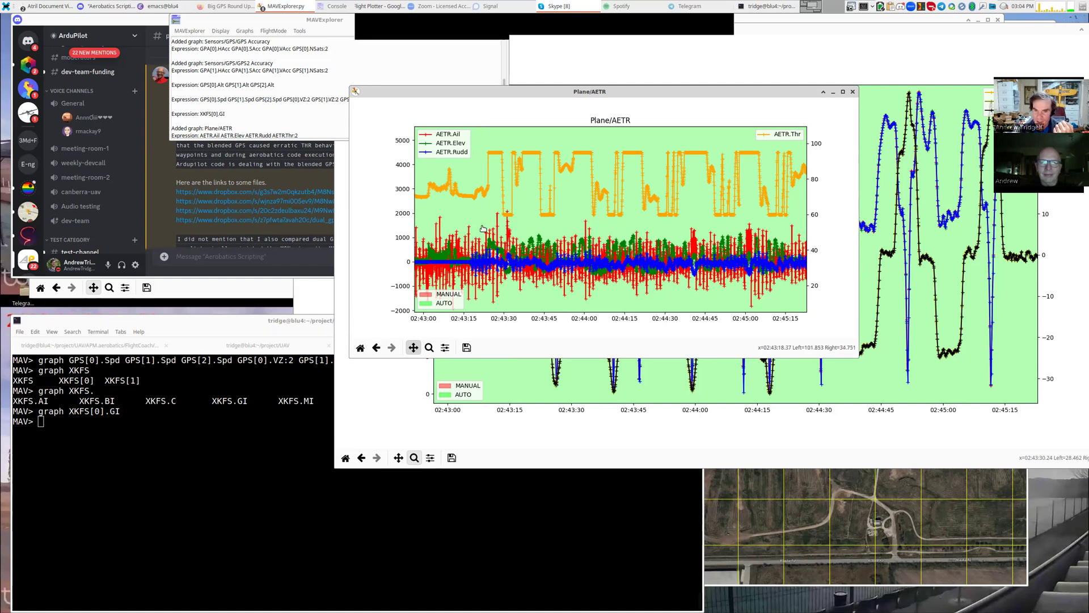
pyautogui.click(429, 347)
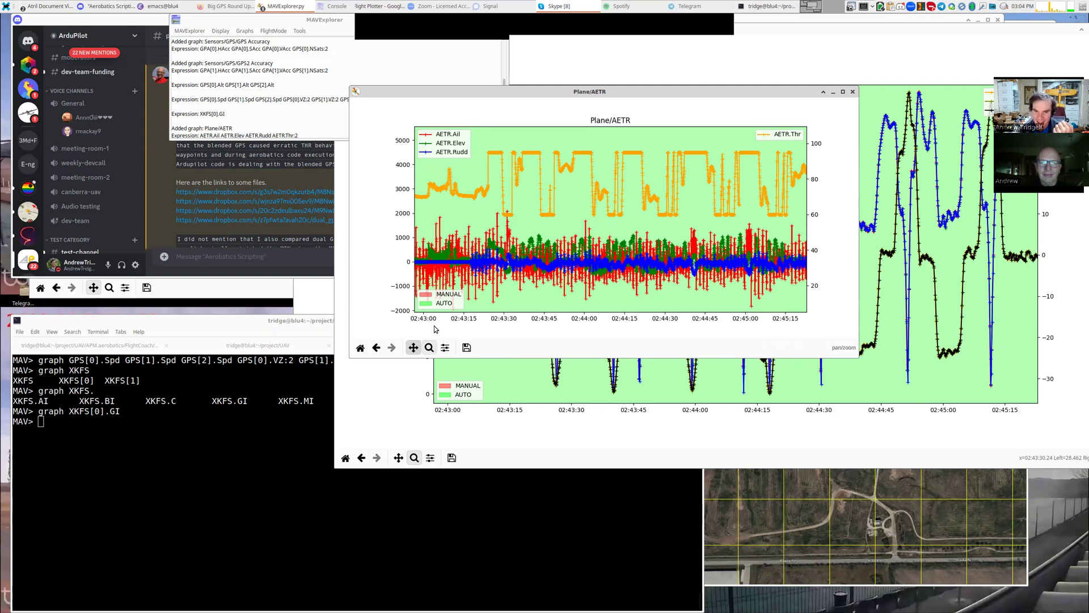
pyautogui.moveTo(460, 206); pyautogui.dragTo(489, 329)
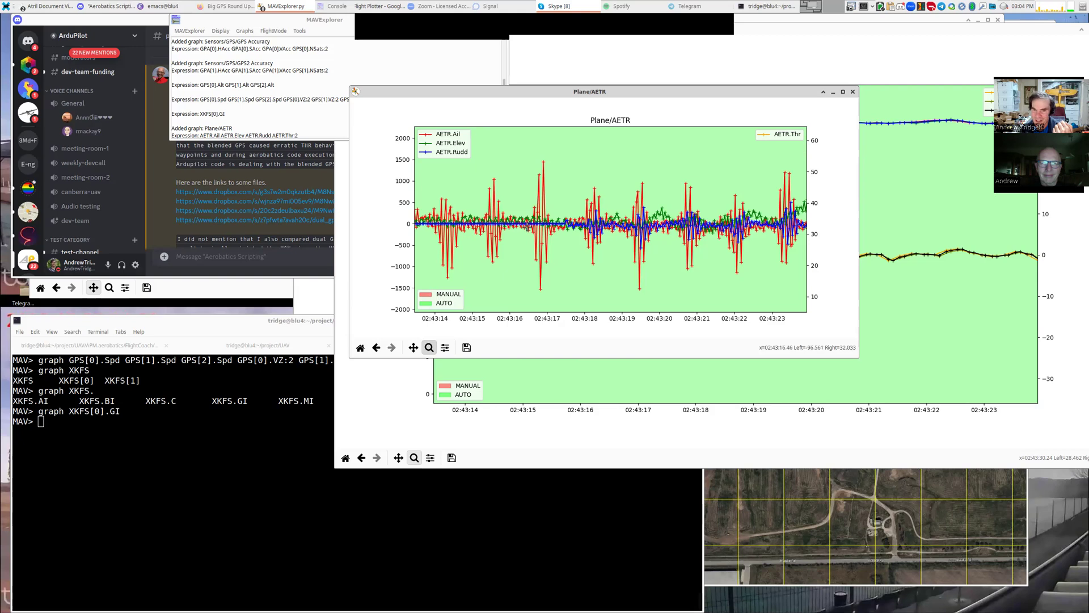
# Plot the predefined roll PIDR graph from the plane PID tuning set, inspect its terms, and close it.
pyautogui.click(243, 32)
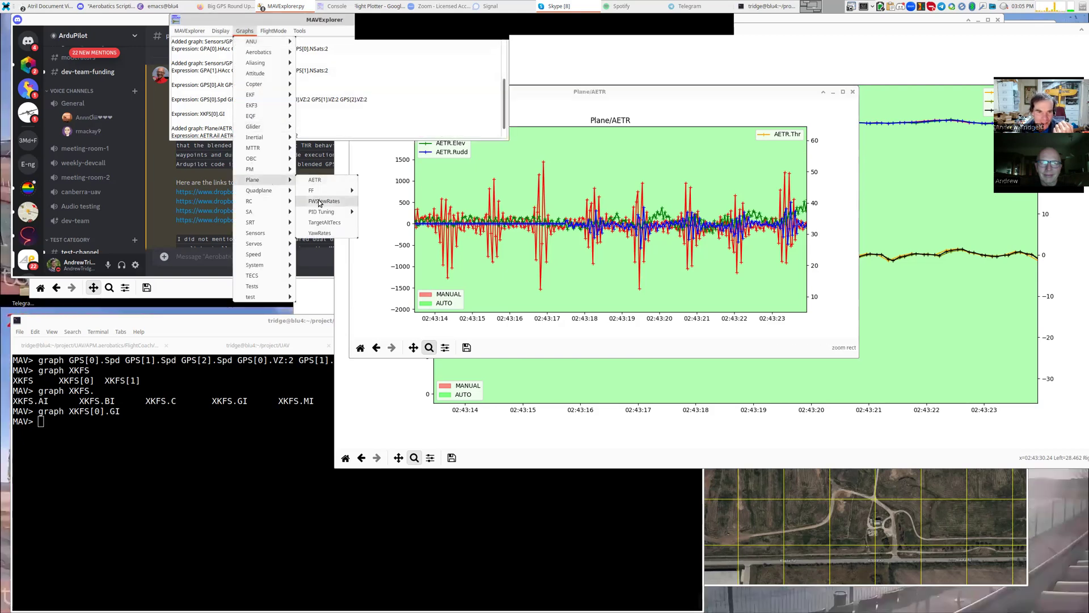
pyautogui.moveTo(328, 212)
pyautogui.moveTo(392, 248)
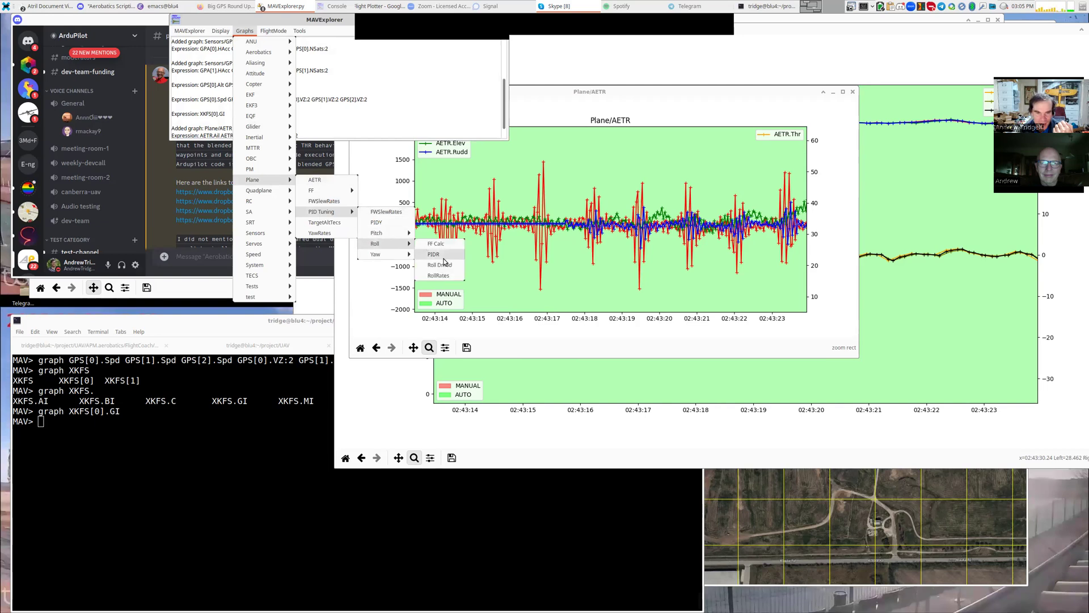
pyautogui.click(434, 254)
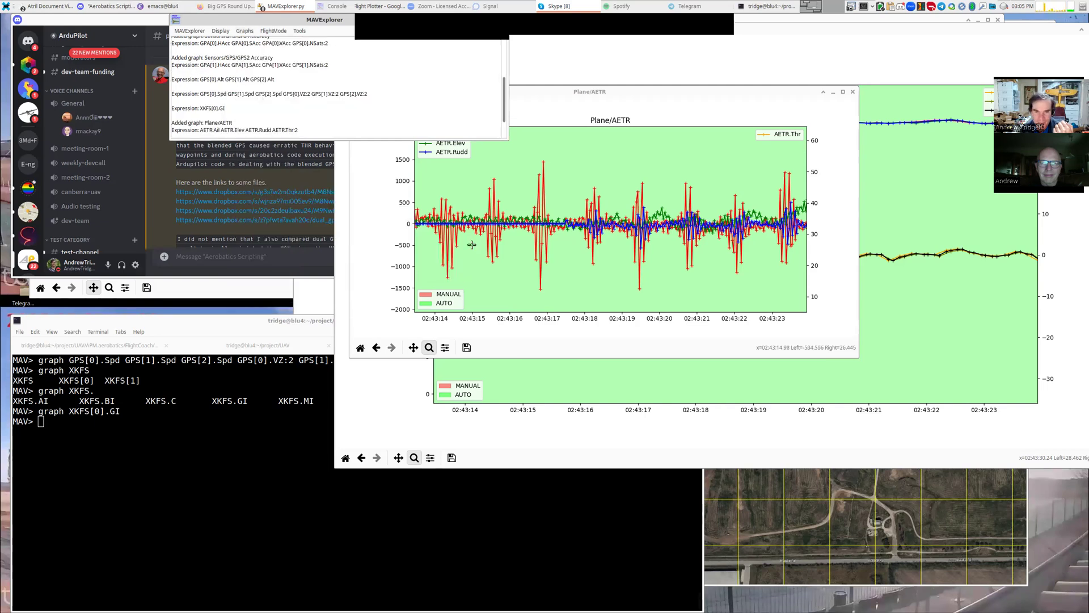
pyautogui.moveTo(258, 22); pyautogui.dragTo(583, 132)
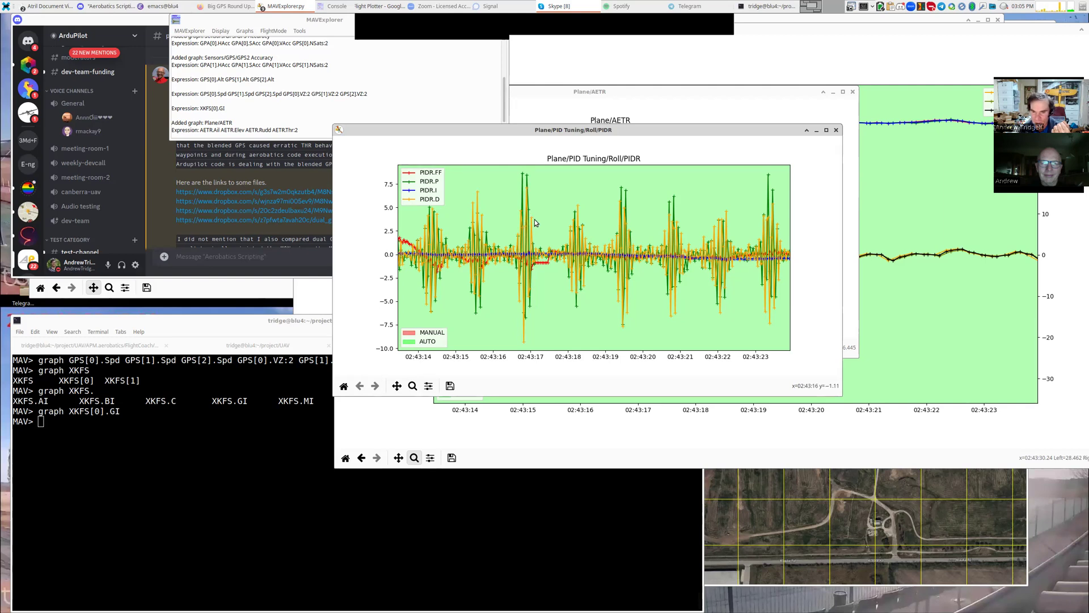
pyautogui.click(836, 130)
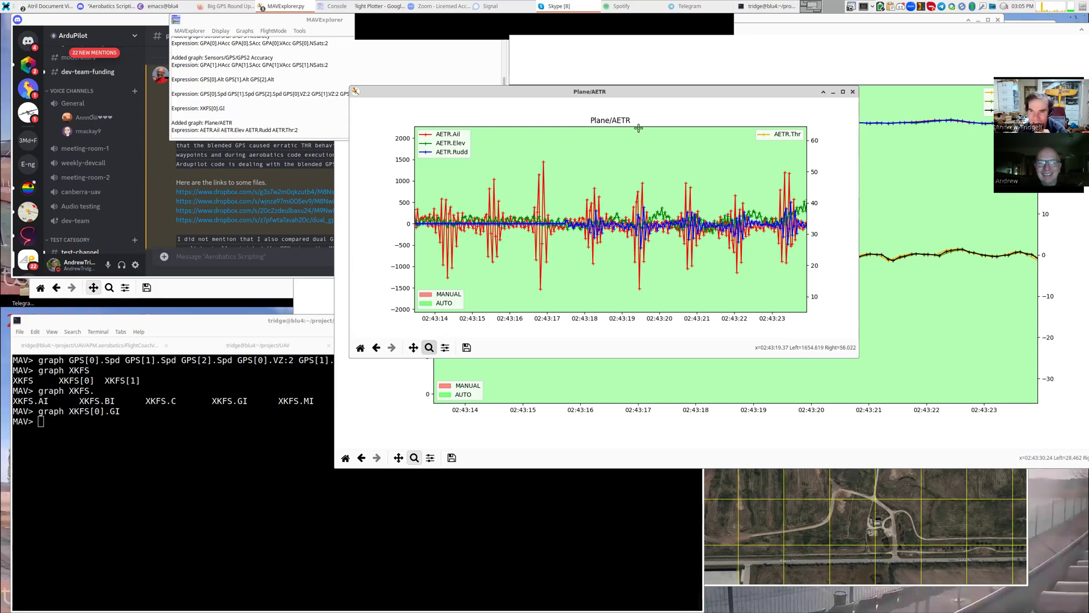
# Restore the full flight and examine AETR.Thr in the Plane/AETR graph between about 02:43:19 and 02:44:09.
pyautogui.press('h')
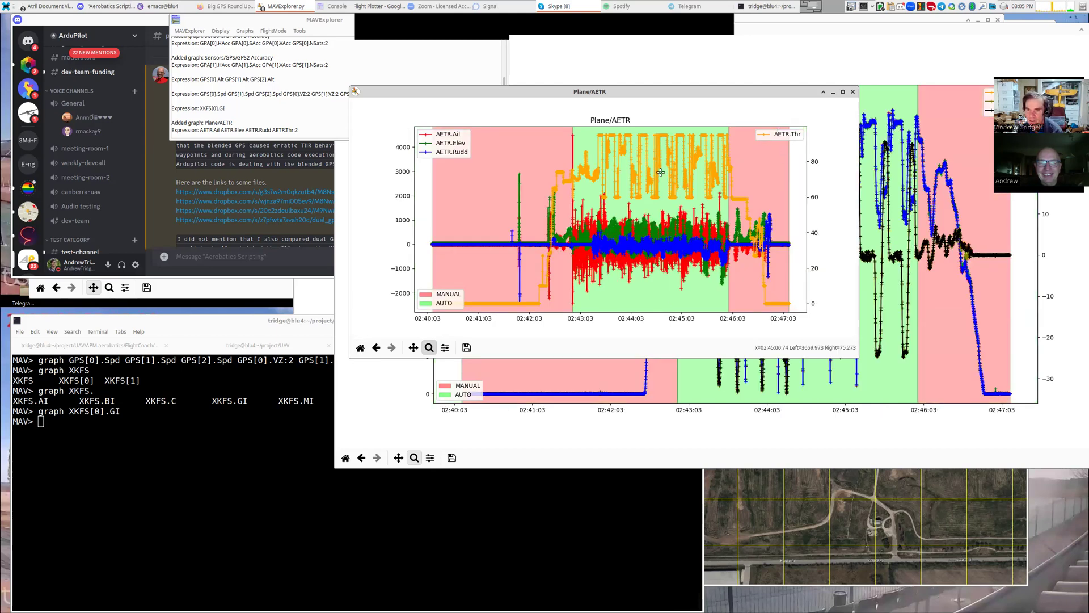
pyautogui.moveTo(591, 128); pyautogui.dragTo(636, 227)
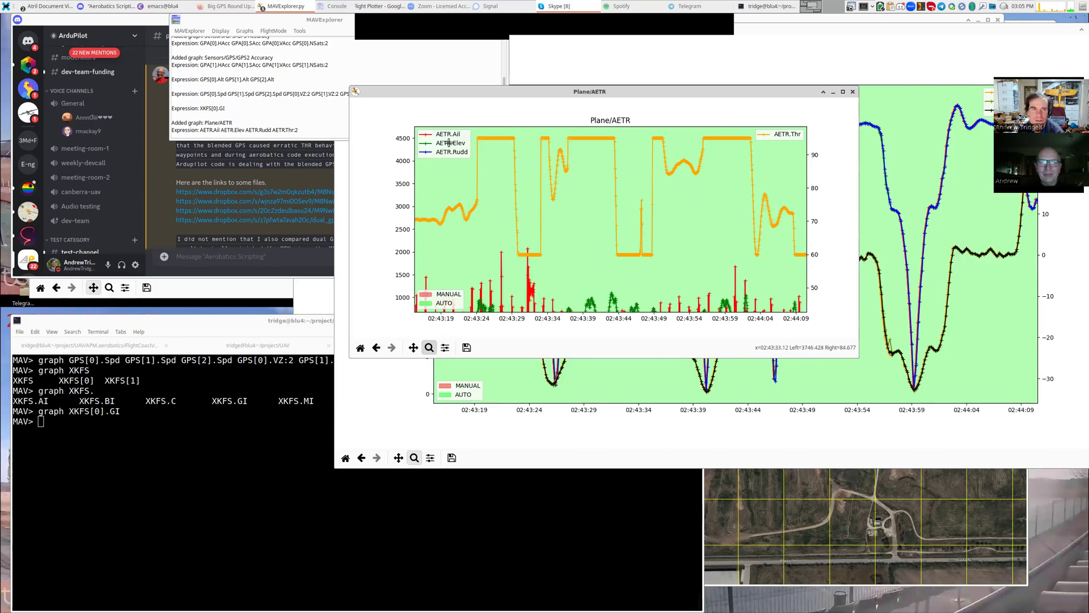
# Switch to Firefox and show the M8N w M8N Inverted throttle plot in dual_gps_thr_May_04_2023.pdf.
pyautogui.click(225, 6)
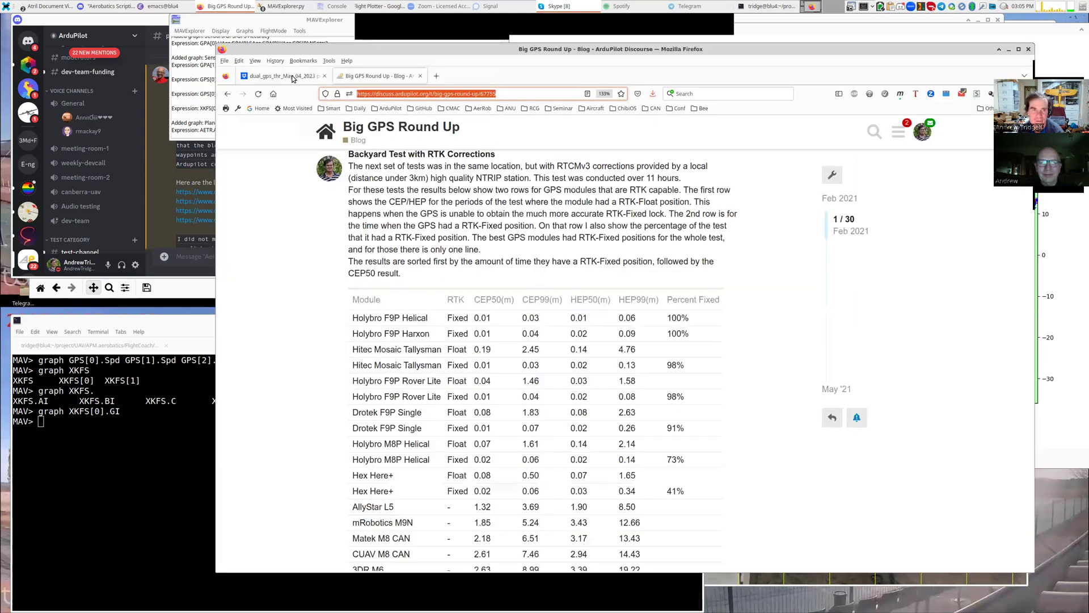
pyautogui.click(282, 76)
pyautogui.scroll(-3, 651, 224)
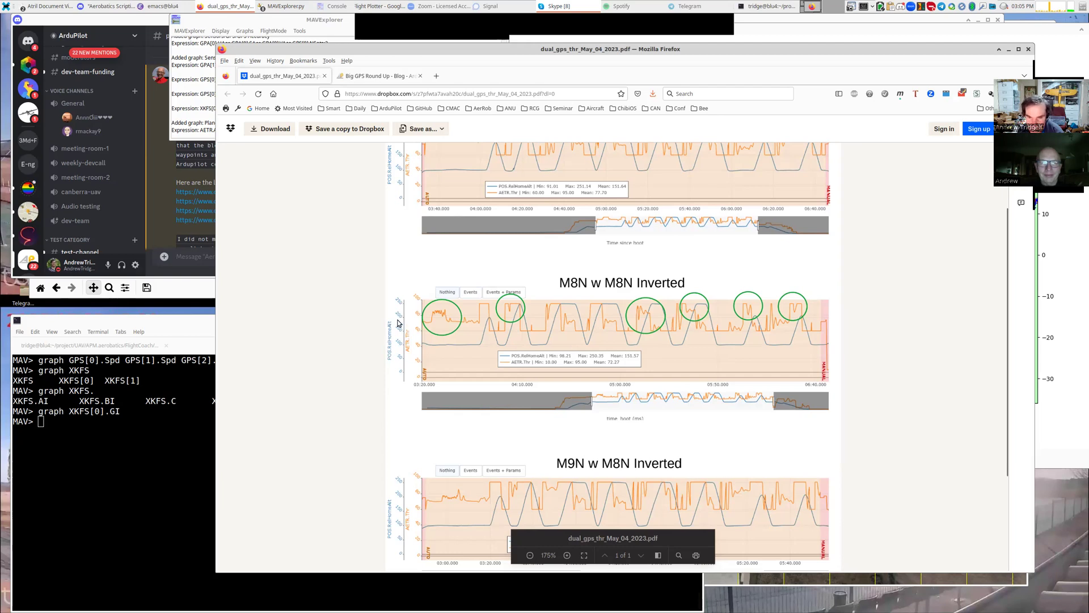
pyautogui.scroll(-2, 431, 272)
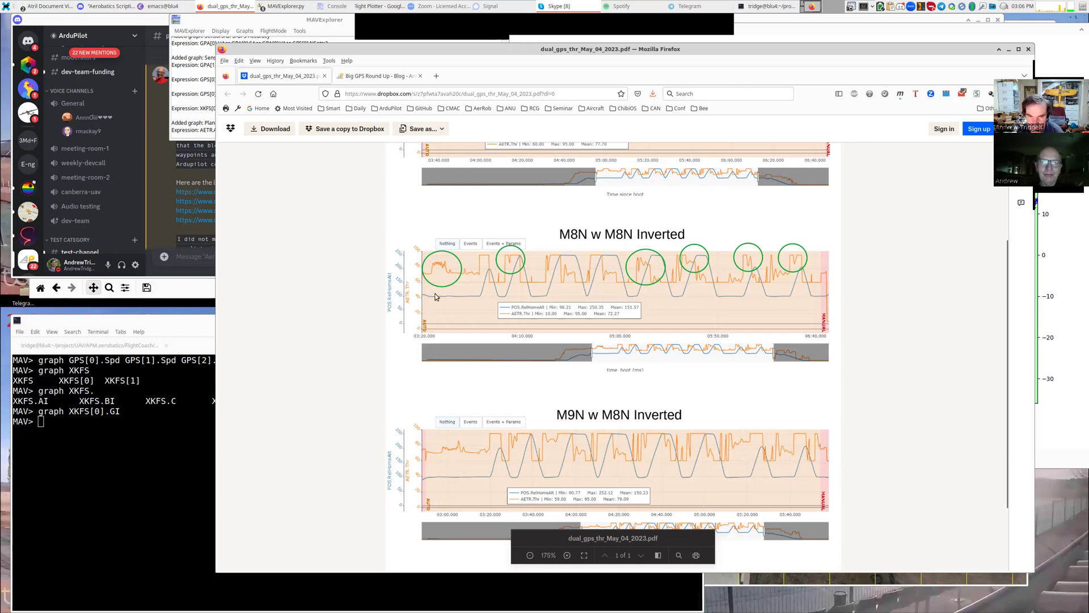
# Compare the circled throttle areas of the M8N w M8N Inverted plot with the AETR.Thr graph and M8N Single plot, and minimize the browser.
pyautogui.moveTo(818, 287); pyautogui.dragTo(468, 285)
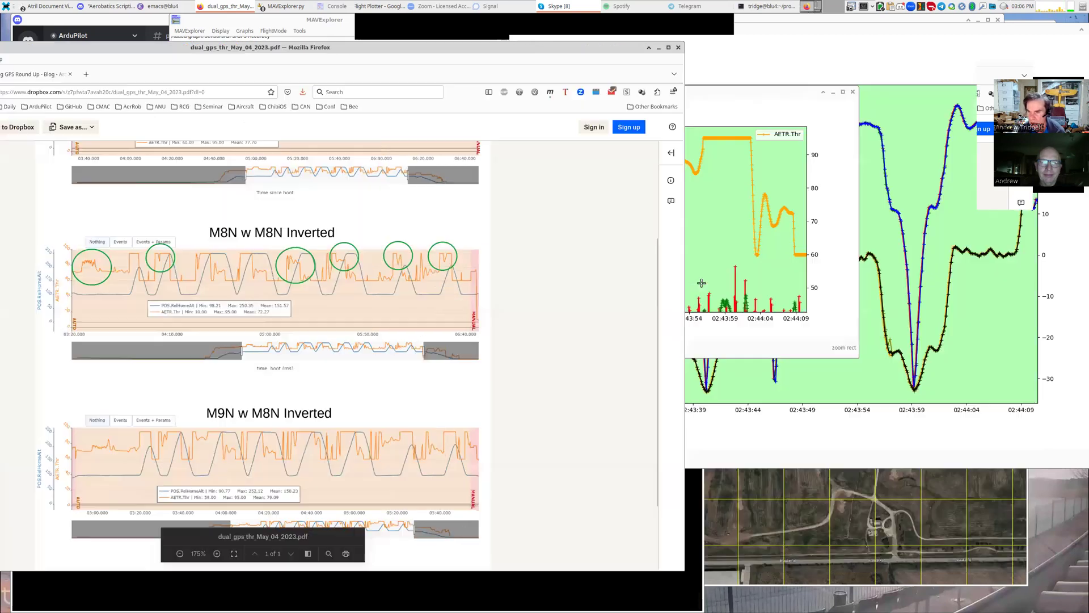
pyautogui.moveTo(747, 276); pyautogui.dragTo(750, 261)
pyautogui.click(376, 347)
pyautogui.moveTo(437, 251); pyautogui.dragTo(778, 249)
pyautogui.moveTo(323, 271); pyautogui.dragTo(695, 259)
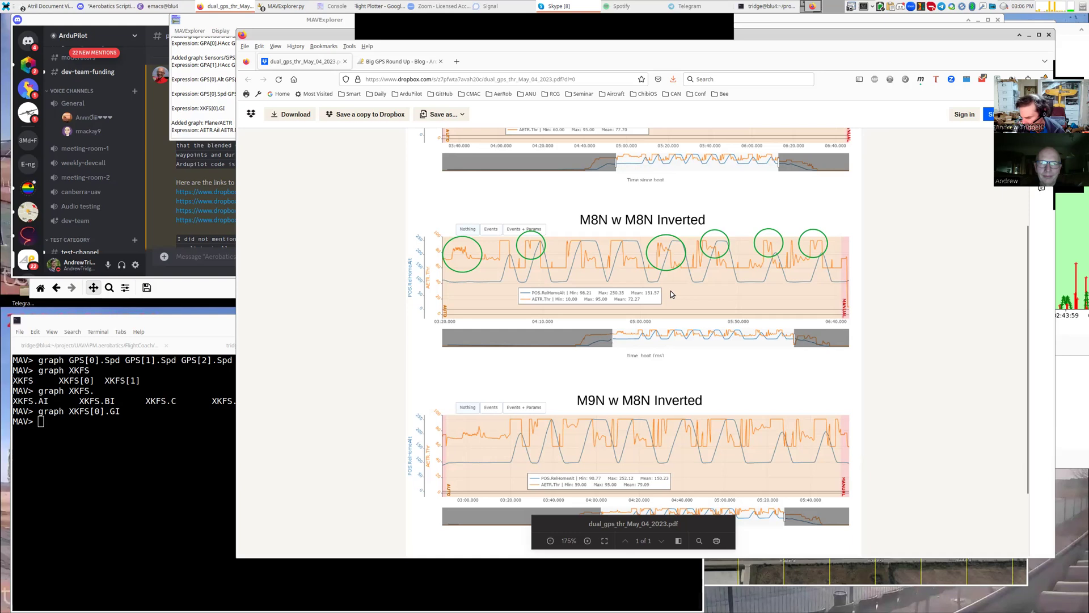
pyautogui.scroll(2, 671, 290)
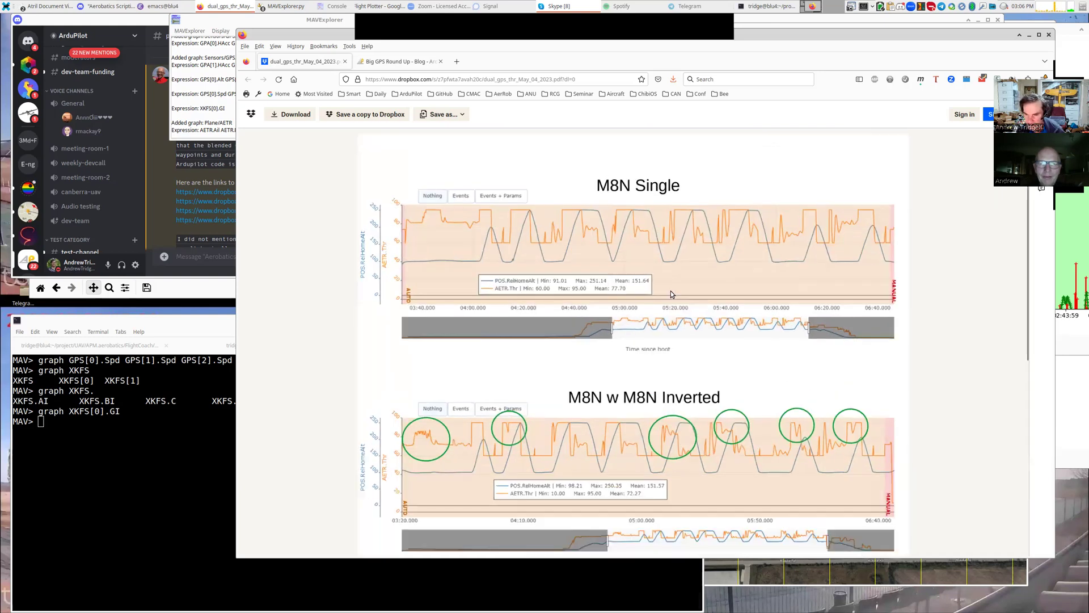
pyautogui.scroll(-3, 671, 293)
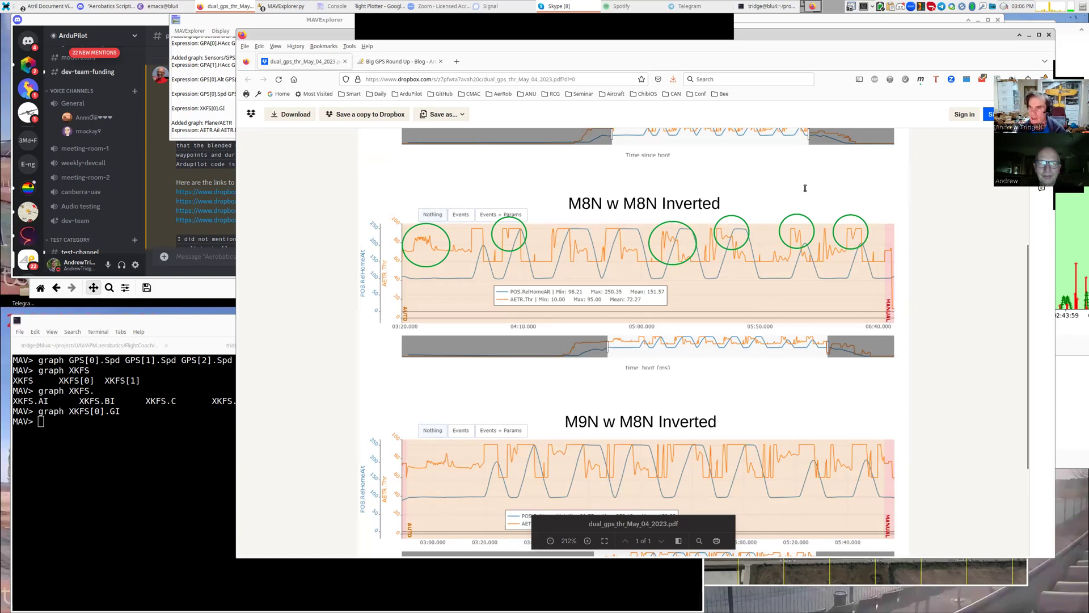
pyautogui.click(1029, 34)
# Examine the throttle and control surface outputs in the Plane/AETR graph between about 02:43:26 and 02:43:40, and move its window off the terminal.
pyautogui.moveTo(861, 178); pyautogui.dragTo(462, 143)
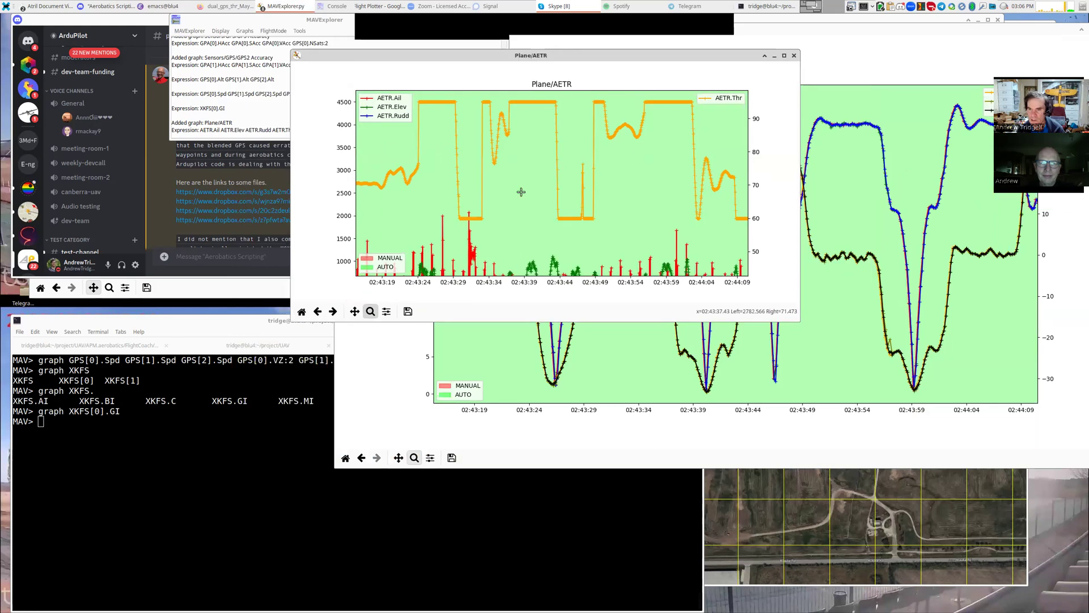
pyautogui.moveTo(532, 262); pyautogui.dragTo(426, 90)
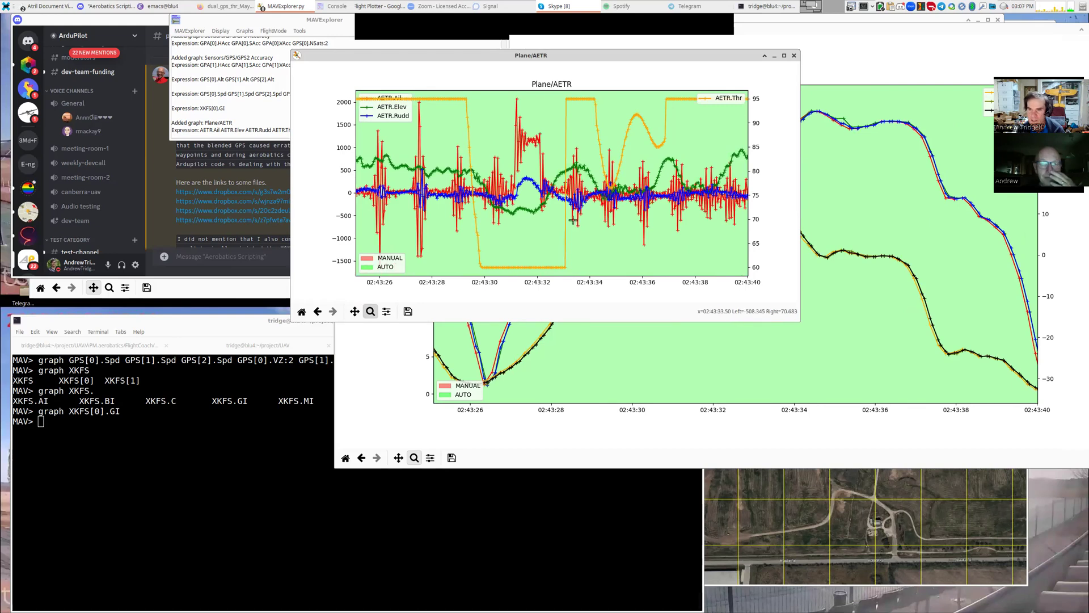
pyautogui.moveTo(573, 219); pyautogui.dragTo(587, 184)
# Graph POS.RelHomeAlt together with AETR.Thr on the second axis using "graph POS.RelHomeAlt AETR.Thr:2".
pyautogui.click(197, 471)
pyautogui.press('Return')
pyautogui.write('graph POS.RelHomeAlt ')
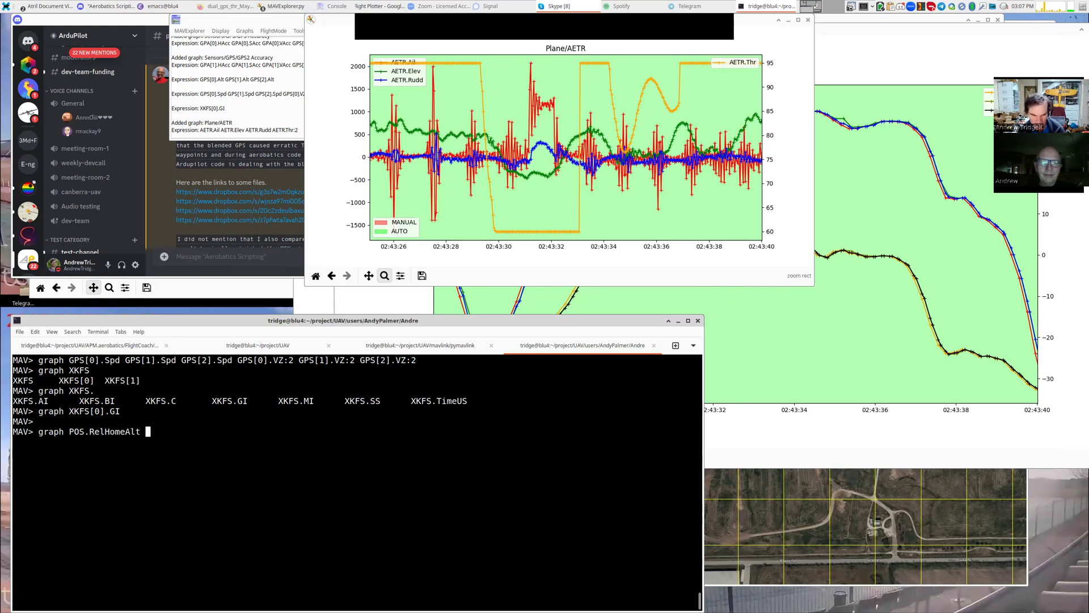
pyautogui.write('AETR.T')
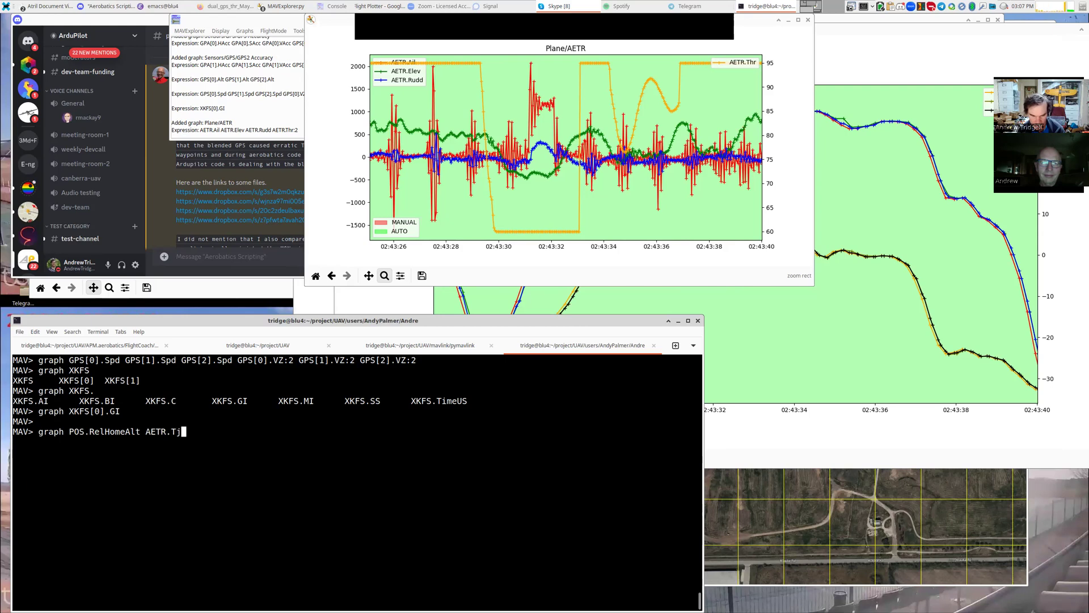
pyautogui.write('hr:2')
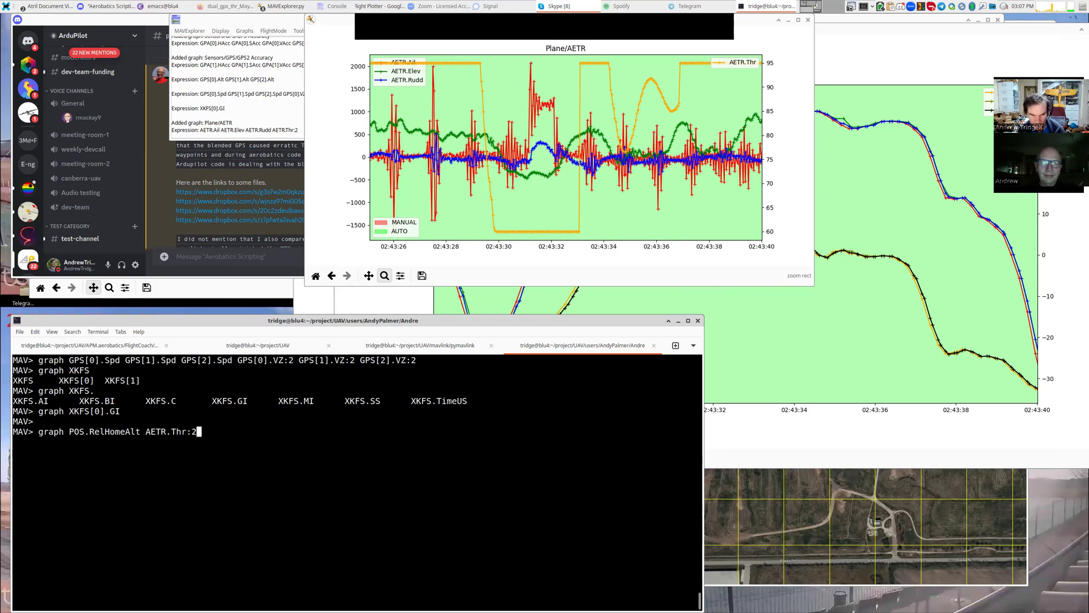
pyautogui.press('Return')
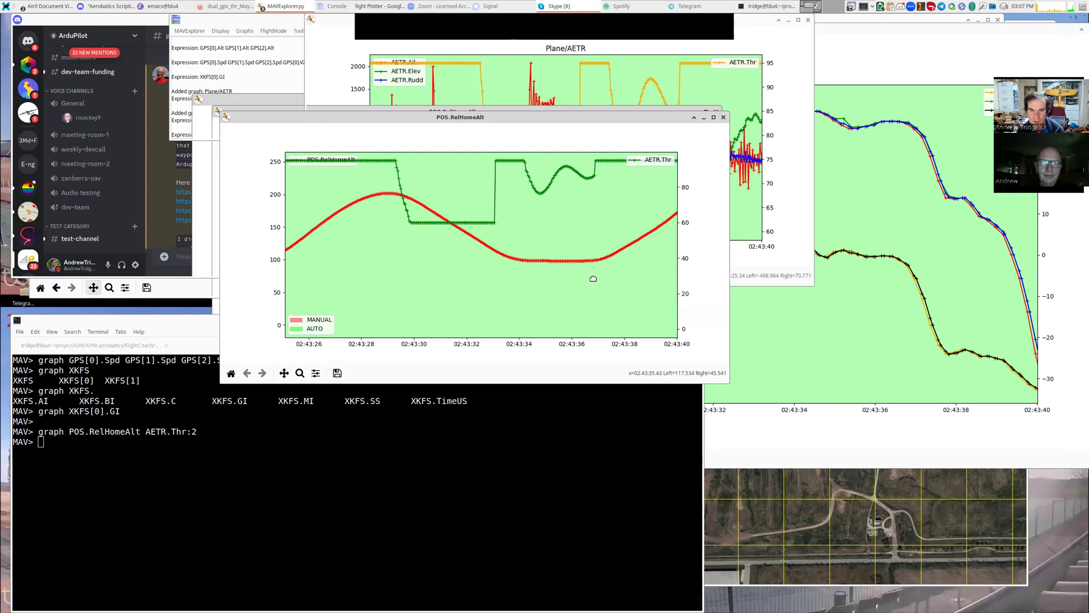
# Restore the full flight and examine altitude against throttle in the POS.RelHomeAlt graph between about 02:43:29 and 02:44:27.
pyautogui.click(267, 403)
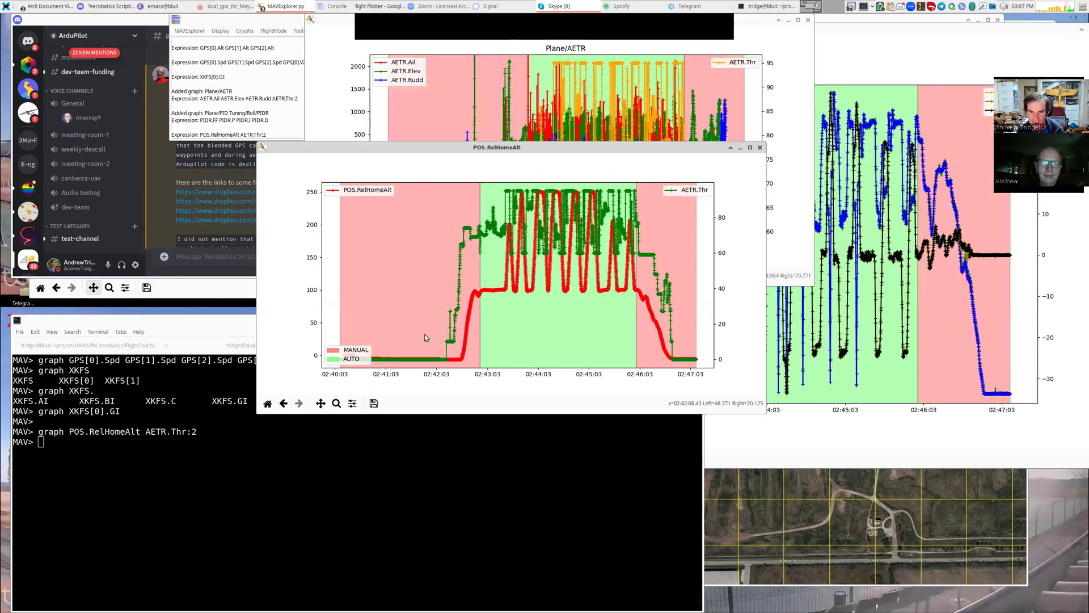
pyautogui.click(336, 403)
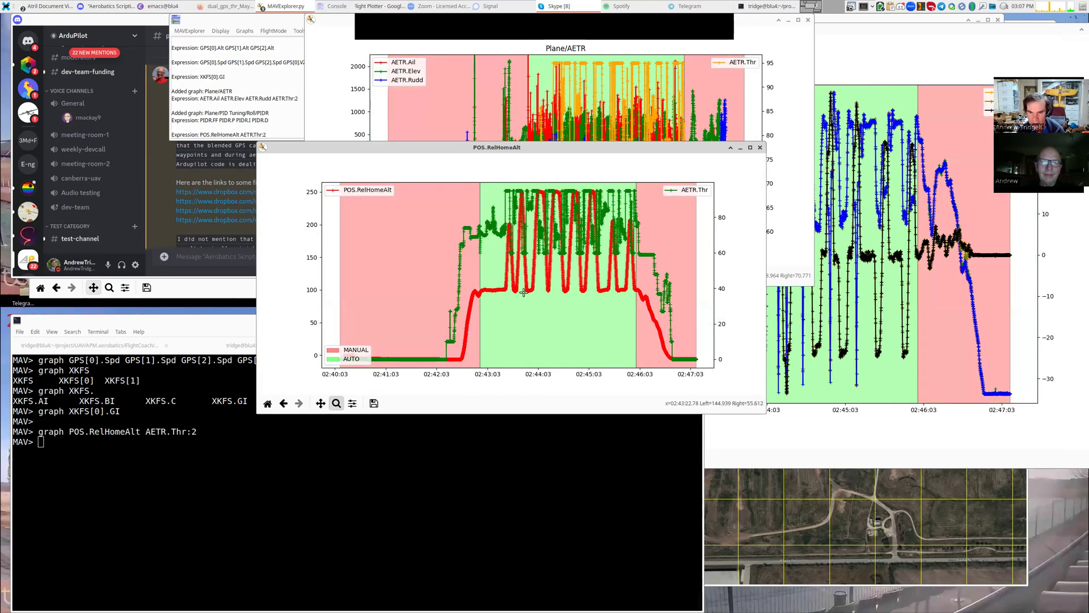
pyautogui.moveTo(562, 305); pyautogui.dragTo(510, 189)
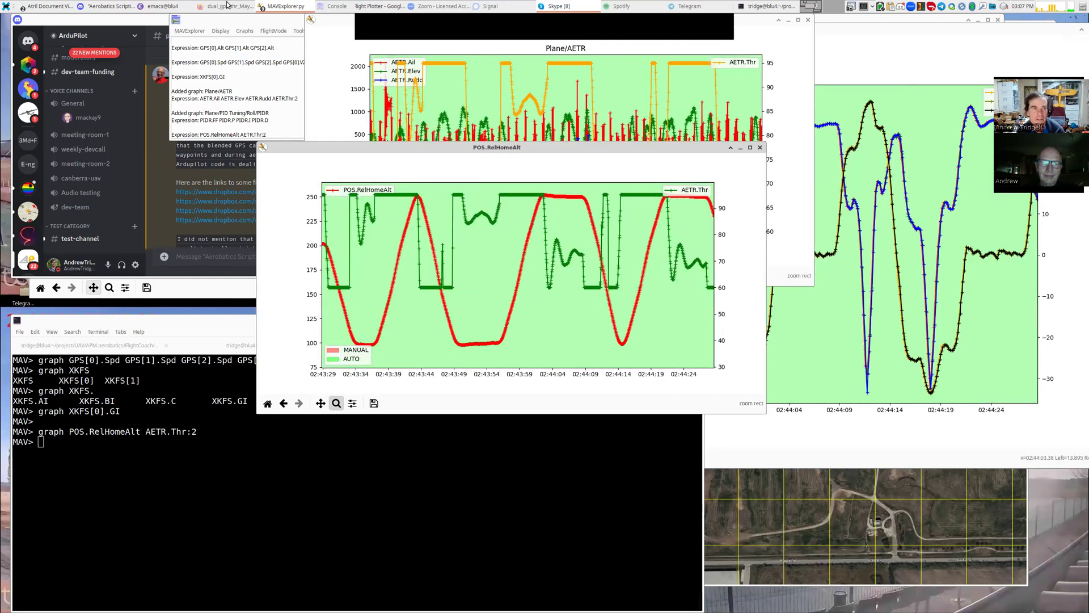
# Place the POS.RelHomeAlt graph beside the PDF plots and examine altitude against throttle between about 02:43:29 and 02:43:39.
pyautogui.moveTo(568, 236); pyautogui.dragTo(765, 230)
pyautogui.moveTo(377, 285); pyautogui.dragTo(206, 148)
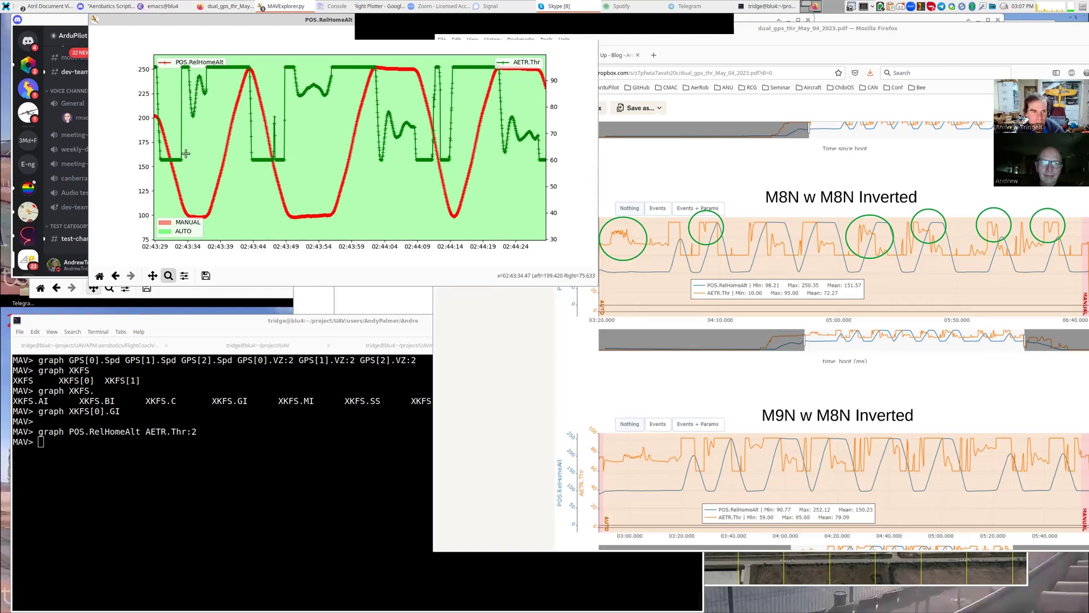
pyautogui.moveTo(220, 230); pyautogui.dragTo(143, 25)
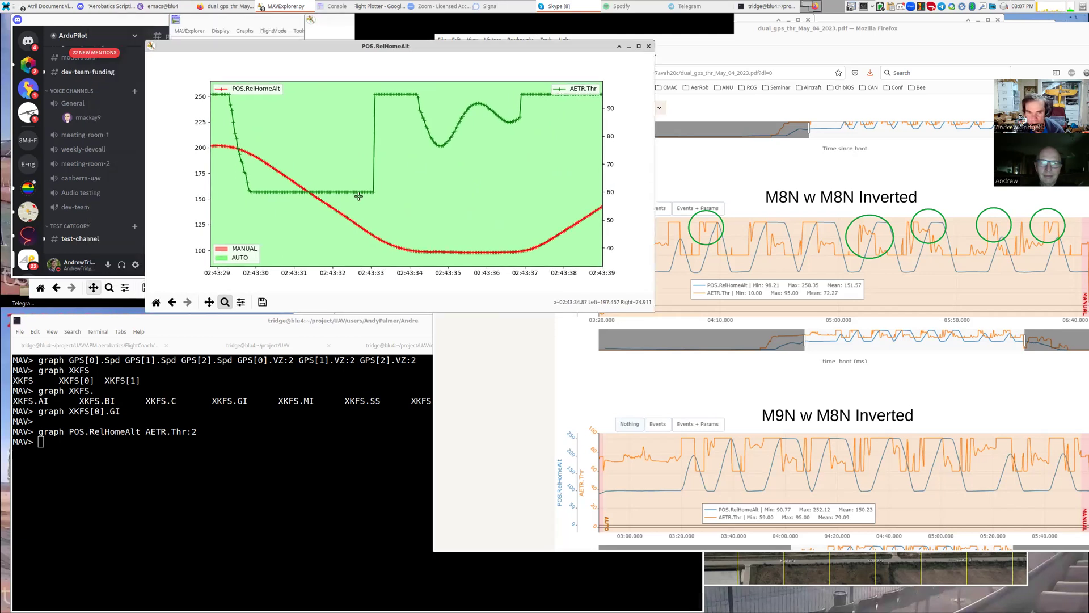
# Restore the full flight and examine altitude against throttle through the whole aerobatic sequence, from its last manoeuvres back to the AUTO start.
pyautogui.click(152, 308)
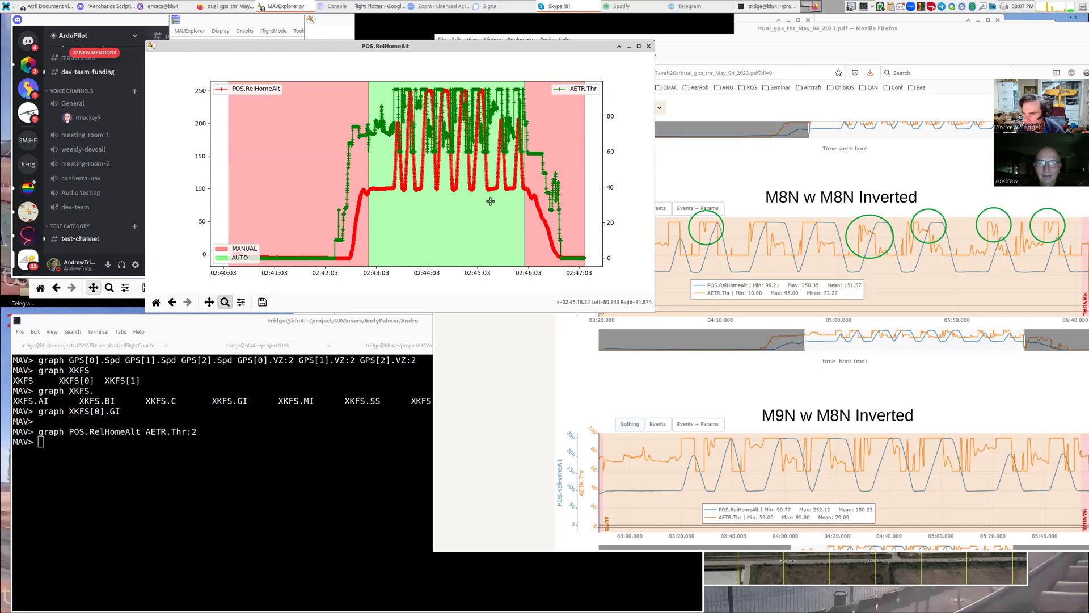
pyautogui.moveTo(490, 201); pyautogui.dragTo(420, 52)
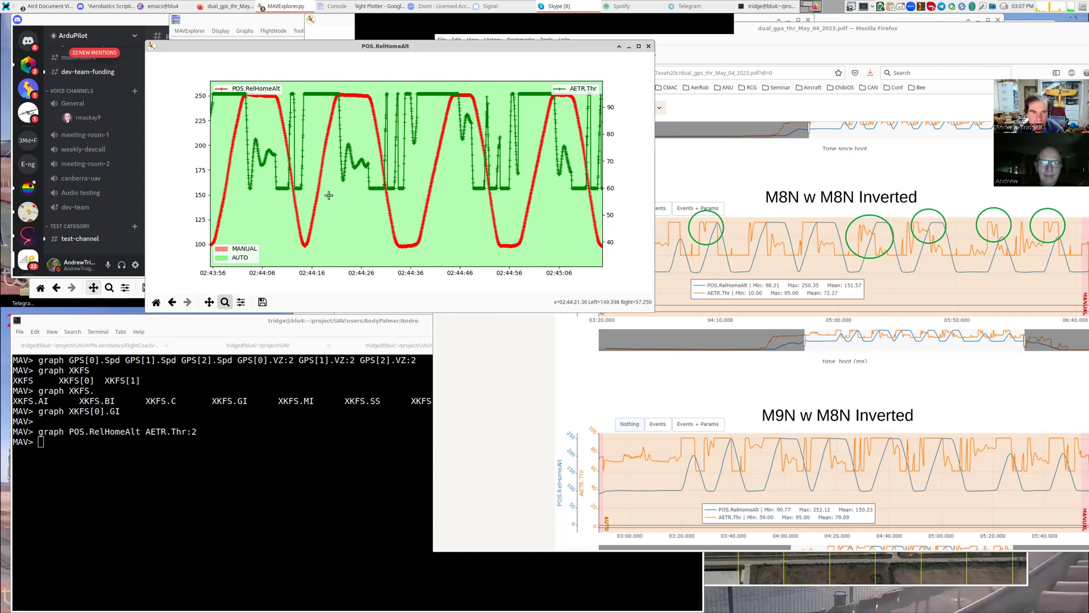
pyautogui.click(209, 301)
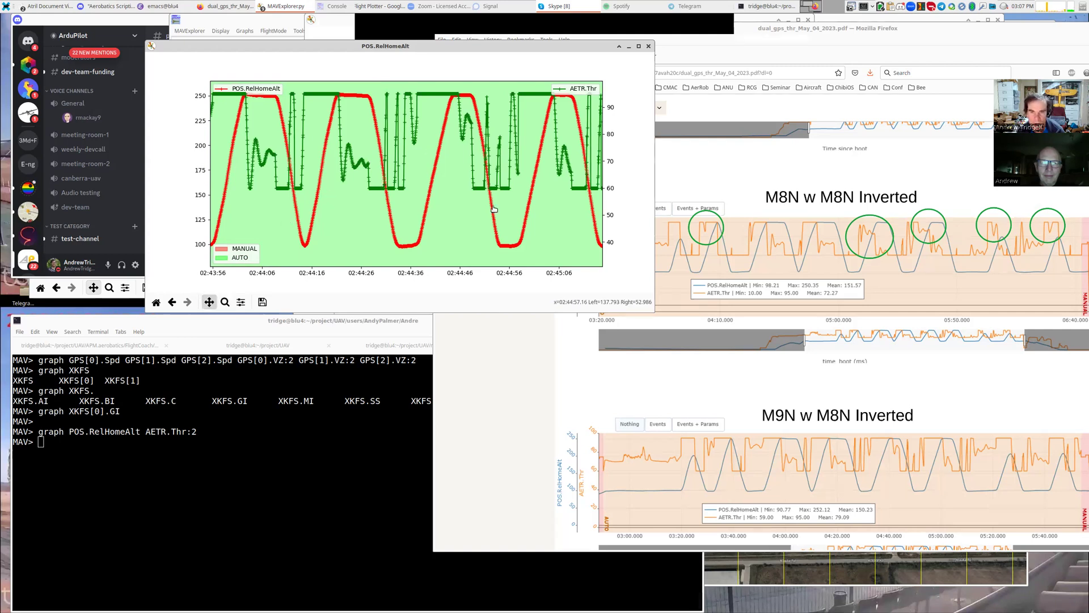
pyautogui.moveTo(494, 210); pyautogui.dragTo(371, 212)
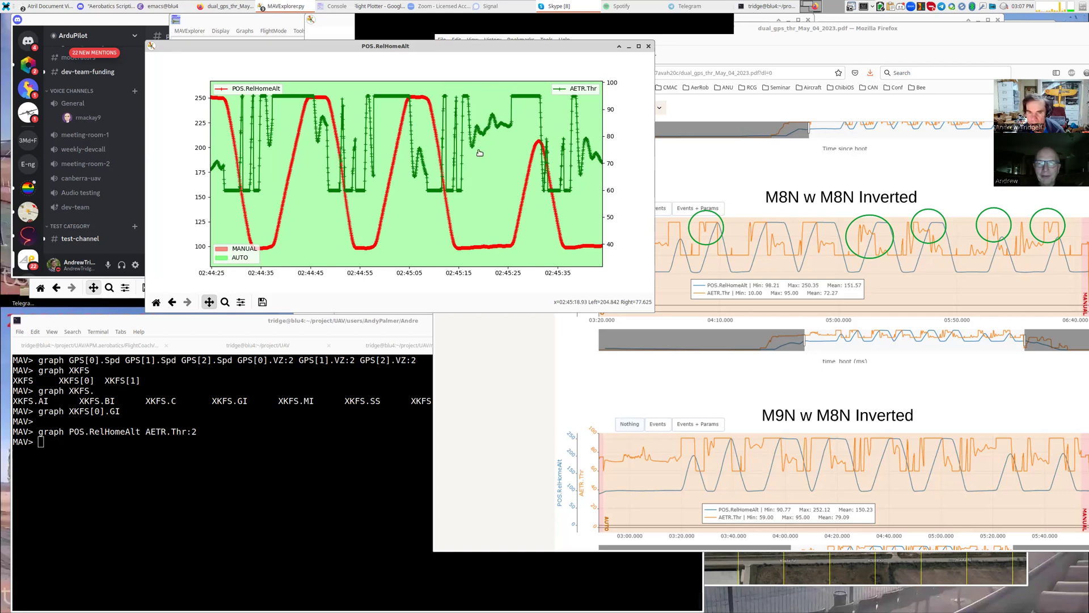
pyautogui.moveTo(483, 179); pyautogui.dragTo(462, 170)
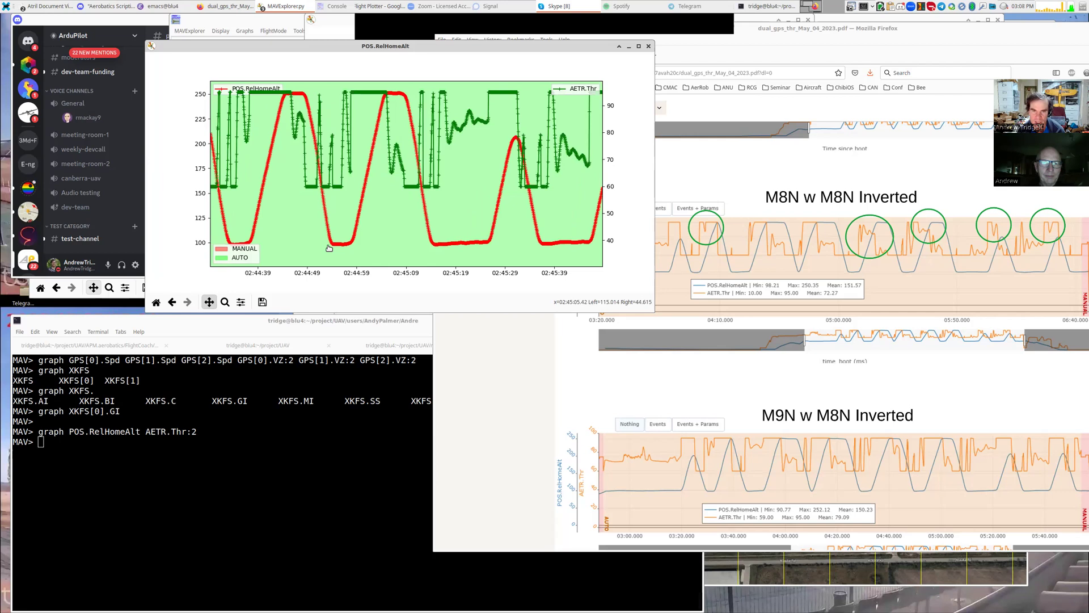
pyautogui.click(225, 302)
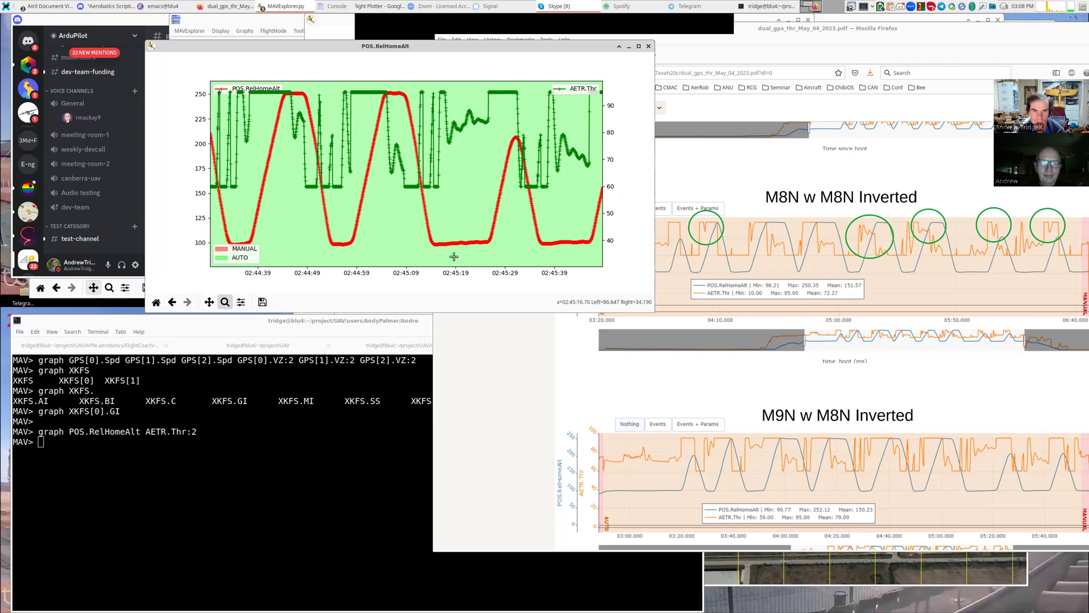
pyautogui.click(209, 301)
pyautogui.moveTo(343, 197); pyautogui.dragTo(489, 212)
pyautogui.moveTo(423, 213); pyautogui.dragTo(492, 206)
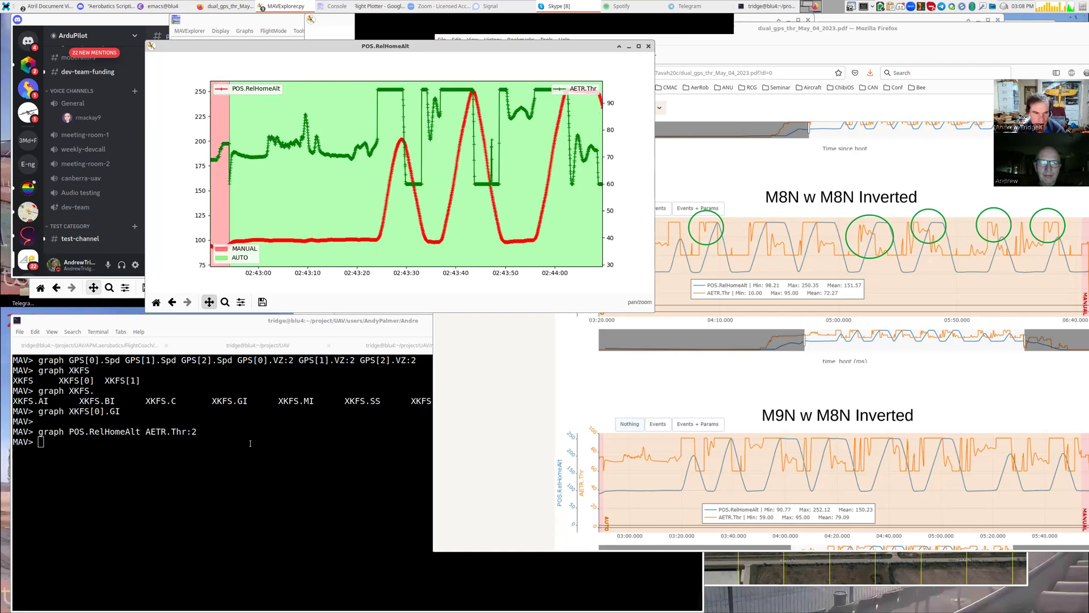
# Interrupt the running MAVExplorer session in the terminal and list the log files in the folder.
pyautogui.click(250, 443)
pyautogui.hotkey('ctrl', 'c')
pyautogui.hotkey('ctrl', 'c')
pyautogui.hotkey('ctrl', 'c')
pyautogui.write('ls')
pyautogui.press('Return')
# Load M8NwM8Ninverted.BIN with MAVExplorer.py and return to its command prompt.
pyautogui.write('MAV')
pyautogui.press('Tab')
pyautogui.write('M8N')
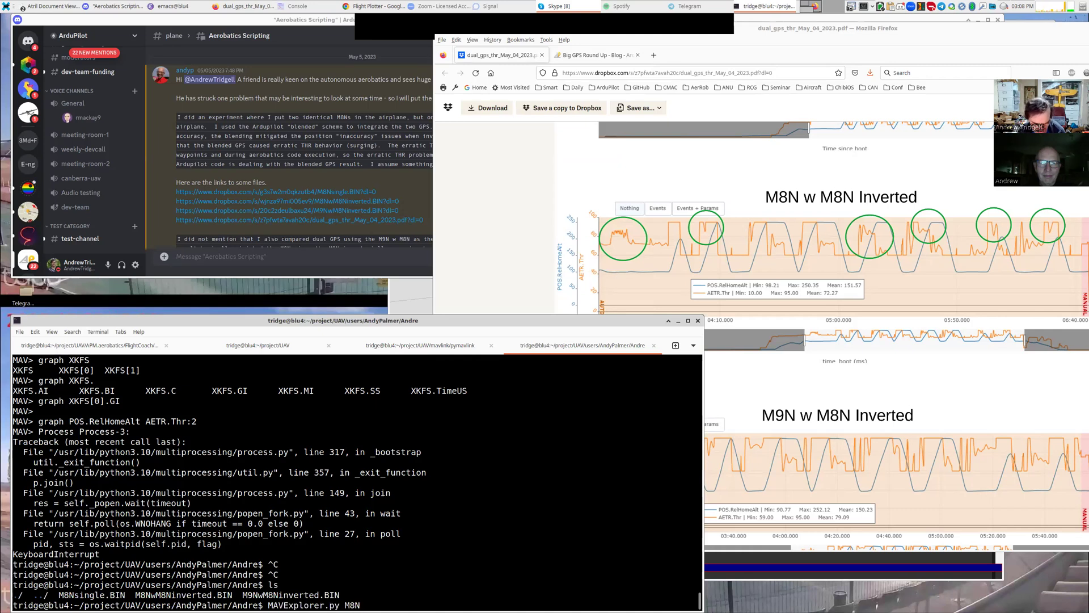
pyautogui.write('w')
pyautogui.press('Tab')
pyautogui.press('Return')
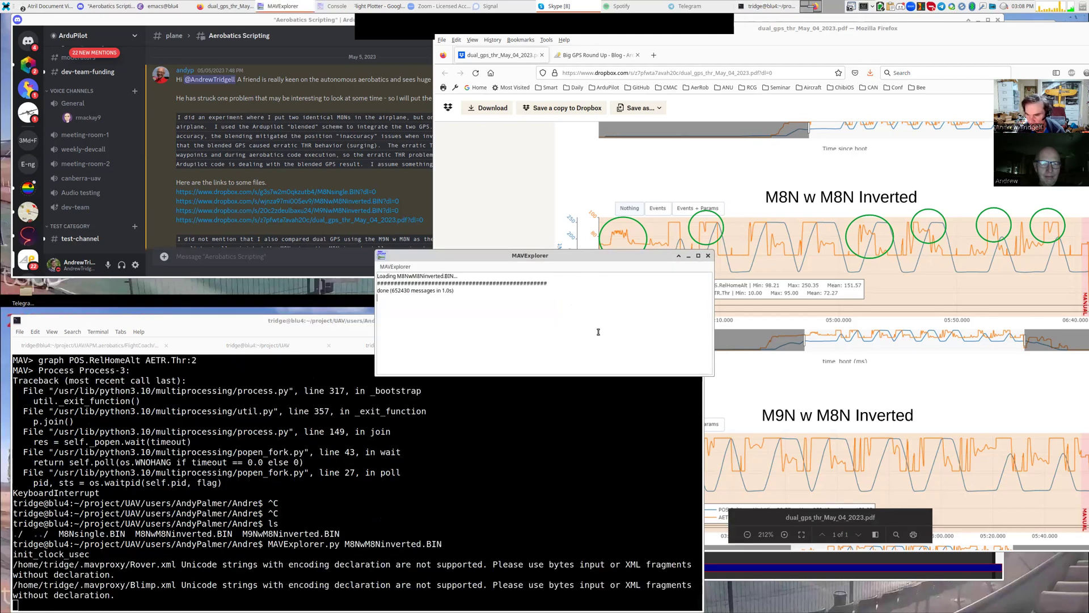
pyautogui.click(395, 422)
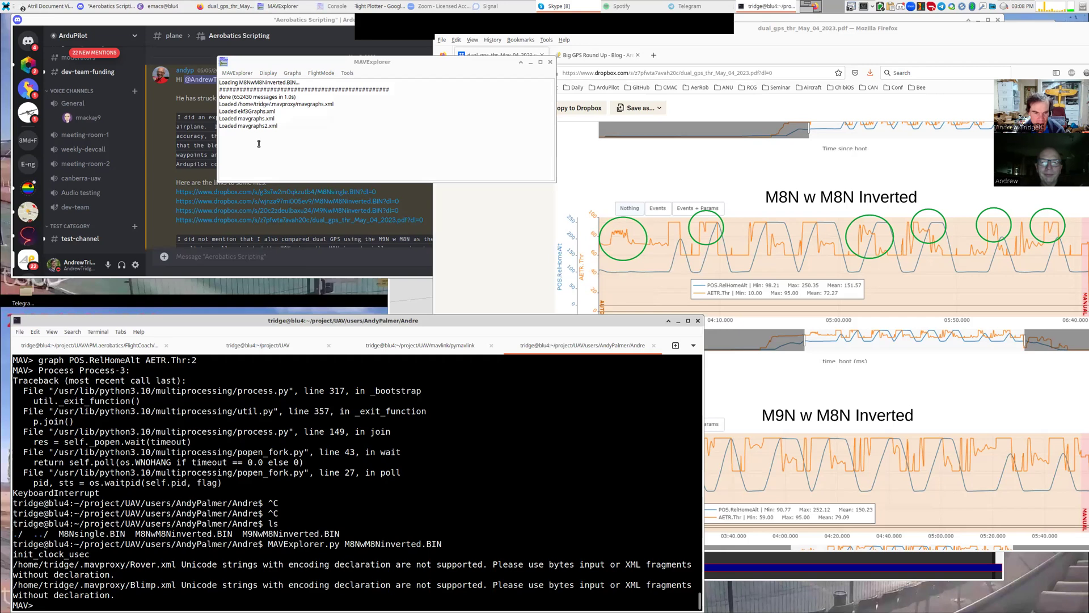
# Graph altitude with throttle on the second axis for the inverted-GPS log using "graph POS.RelHomeAlt AETR.Thr:2".
pyautogui.write('graph')
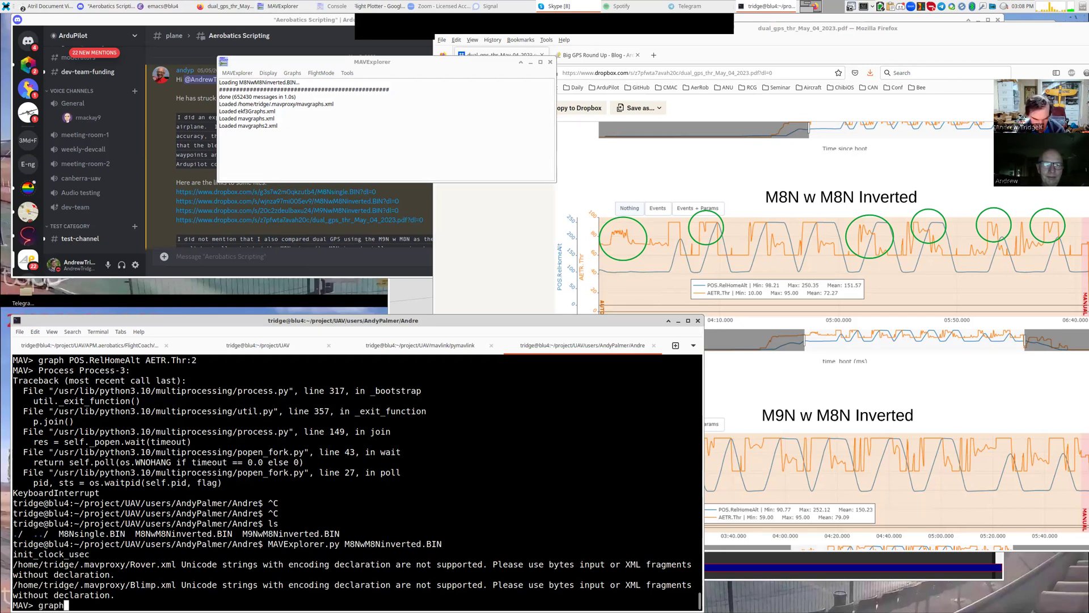
pyautogui.write(' POS.RelH')
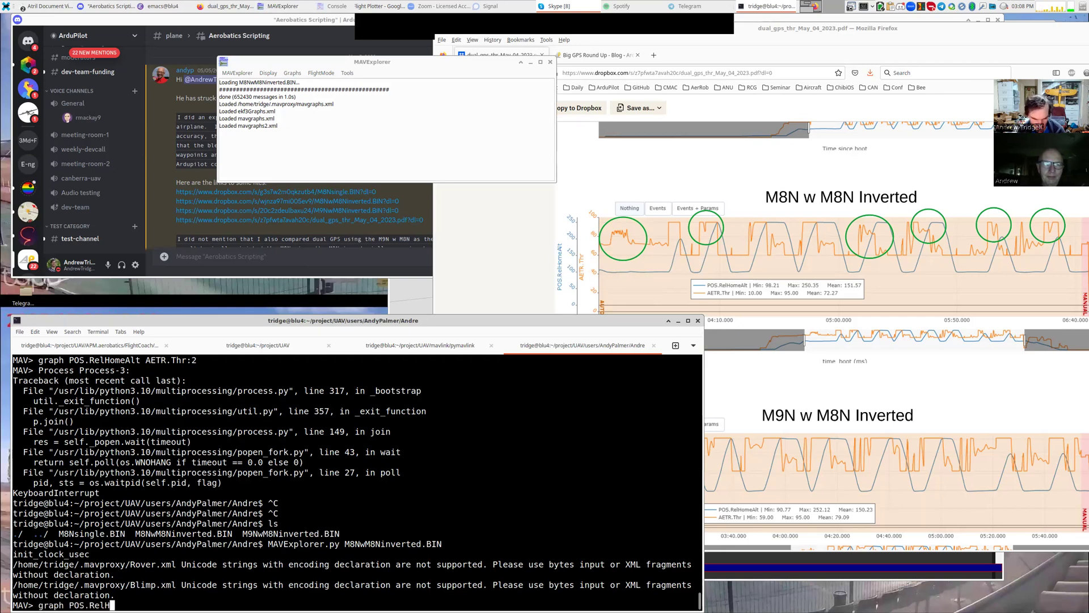
pyautogui.write('omeAlt AETR.Thr')
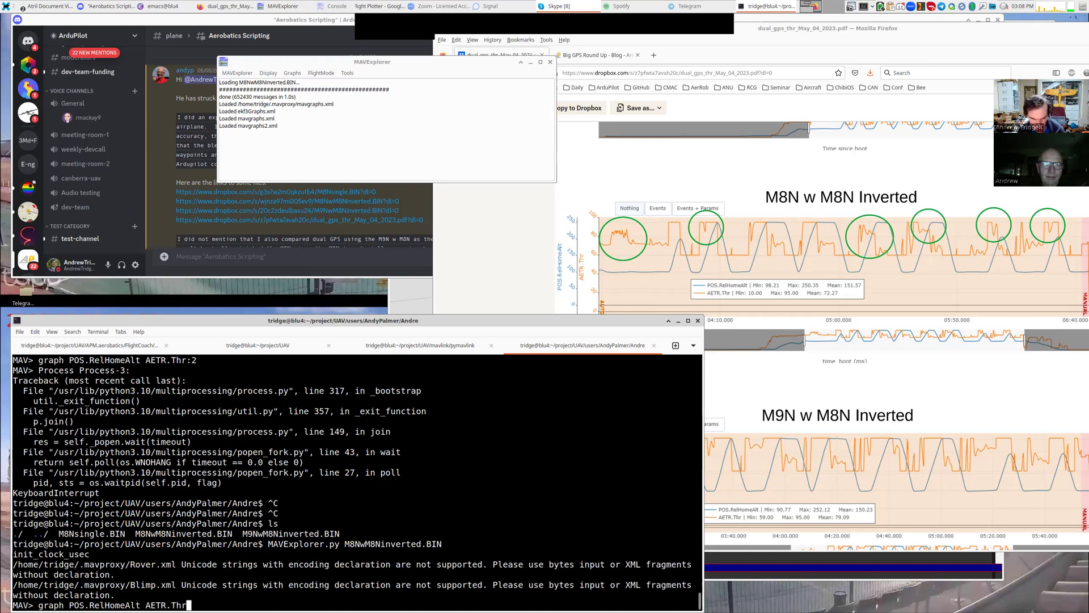
pyautogui.write(':2')
pyautogui.press('Return')
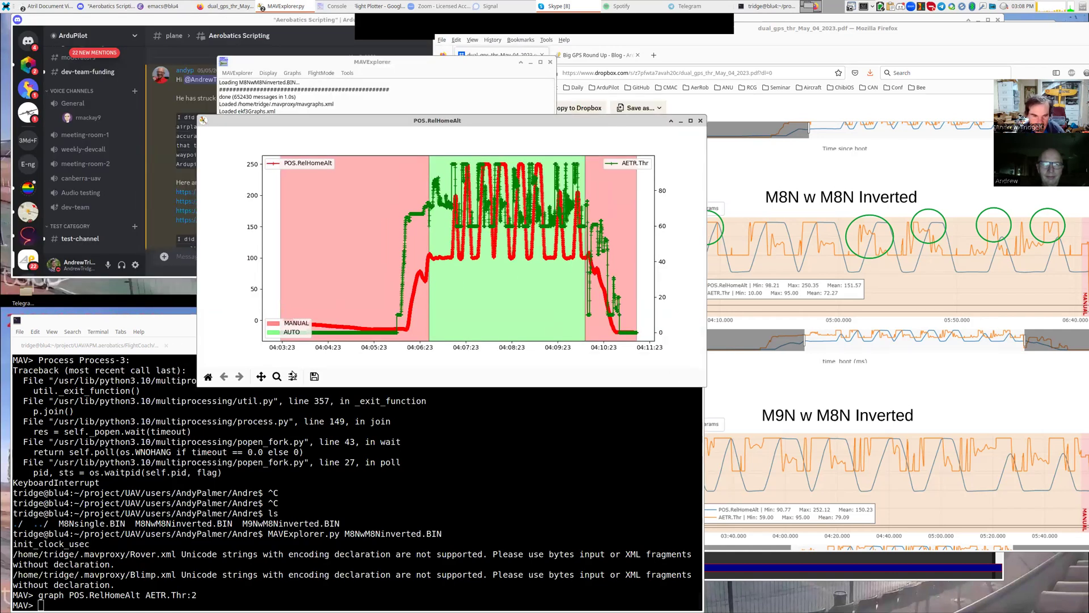
# Examine throttle against altitude between about 04:08:17 and 04:08:32, and move the console and graph windows above the terminal.
pyautogui.click(277, 376)
pyautogui.moveTo(550, 281); pyautogui.dragTo(494, 137)
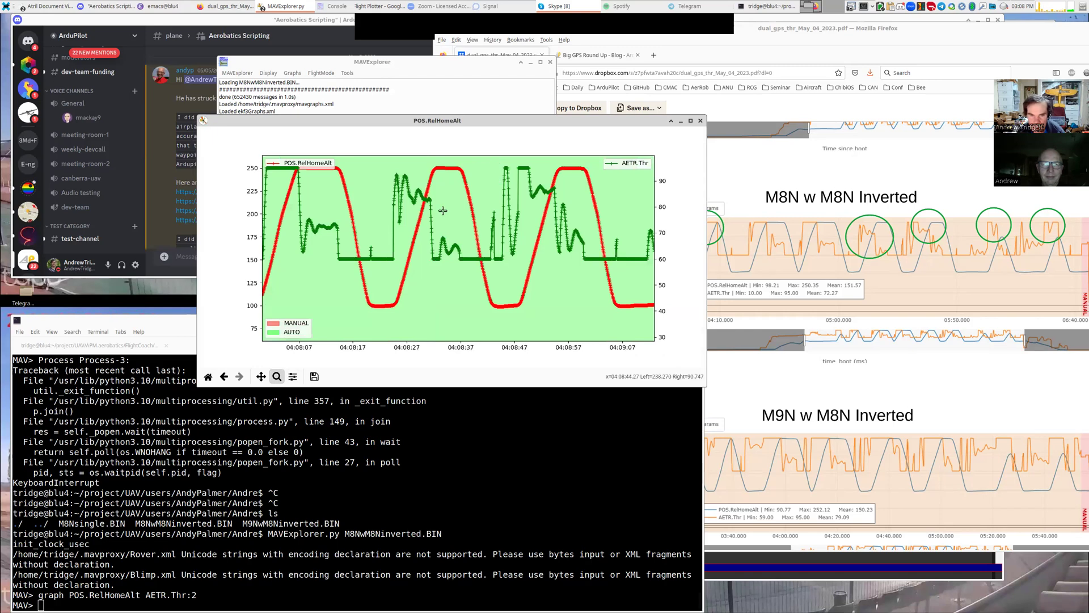
pyautogui.moveTo(437, 320); pyautogui.dragTo(350, 162)
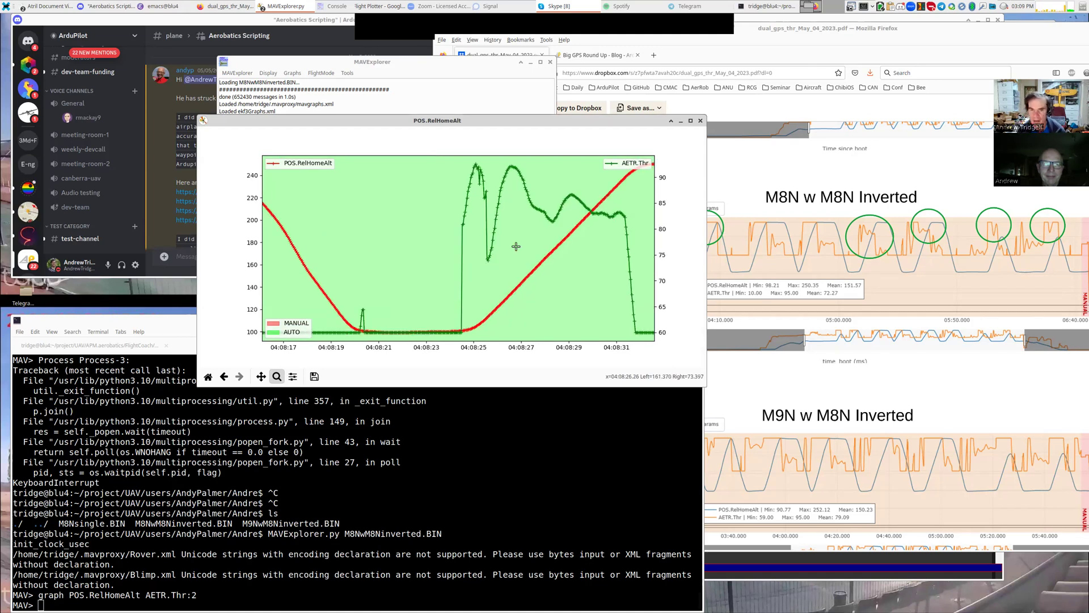
pyautogui.moveTo(502, 266); pyautogui.dragTo(542, 248)
pyautogui.moveTo(499, 86); pyautogui.dragTo(397, 51)
pyautogui.moveTo(576, 220); pyautogui.dragTo(572, 180)
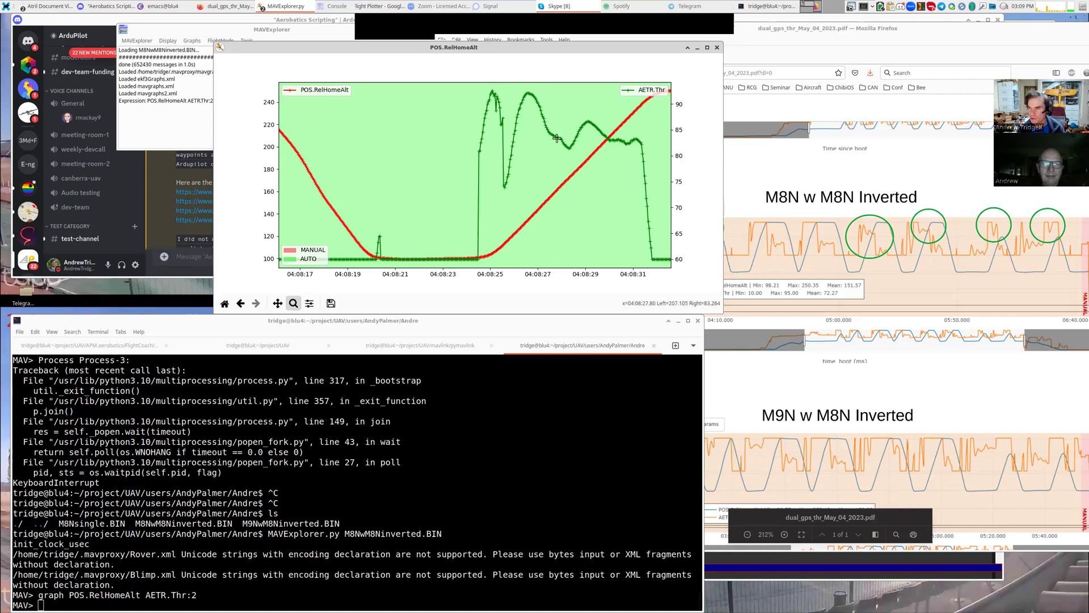
# Clear the terminal and enter a graph command for GPS[0].Spd, GPS[1].Spd and GPS[2].Spd.
pyautogui.click(426, 410)
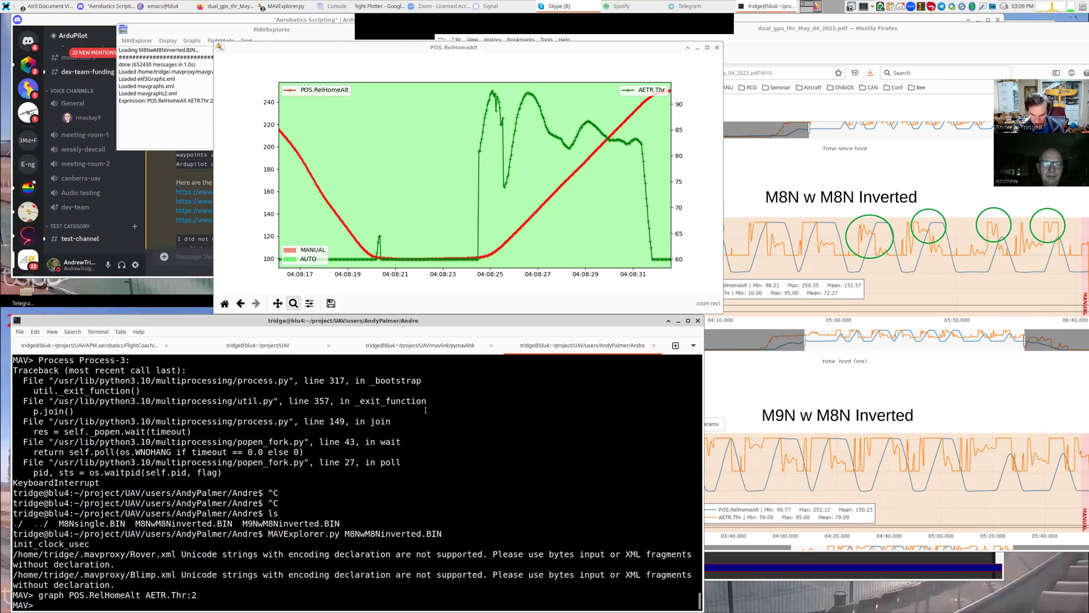
pyautogui.hotkey('ctrl', 'l')
pyautogui.write('graph')
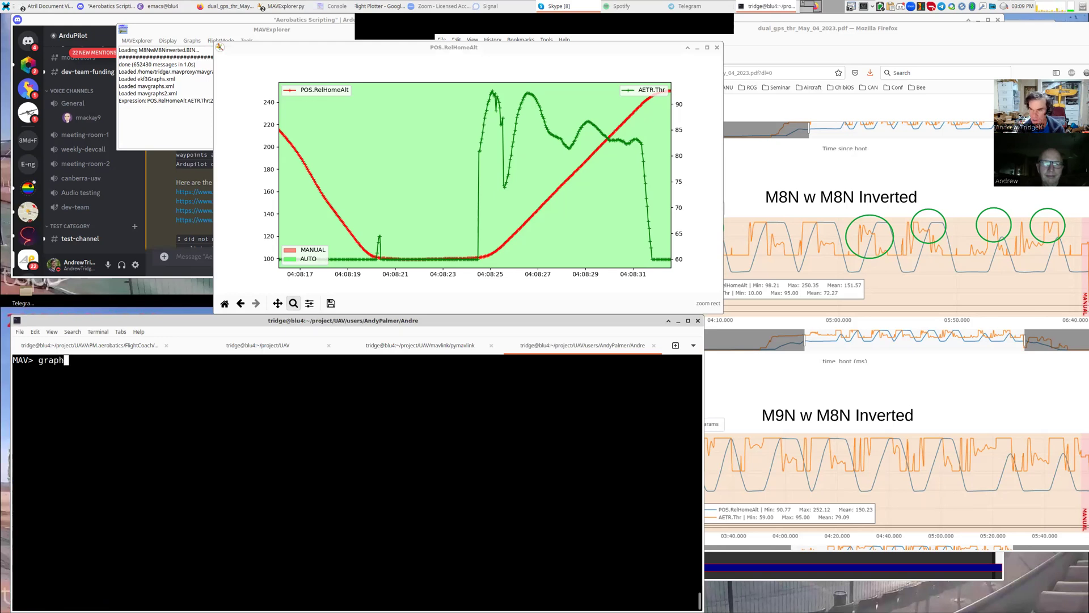
pyautogui.write(' GPS[0-')
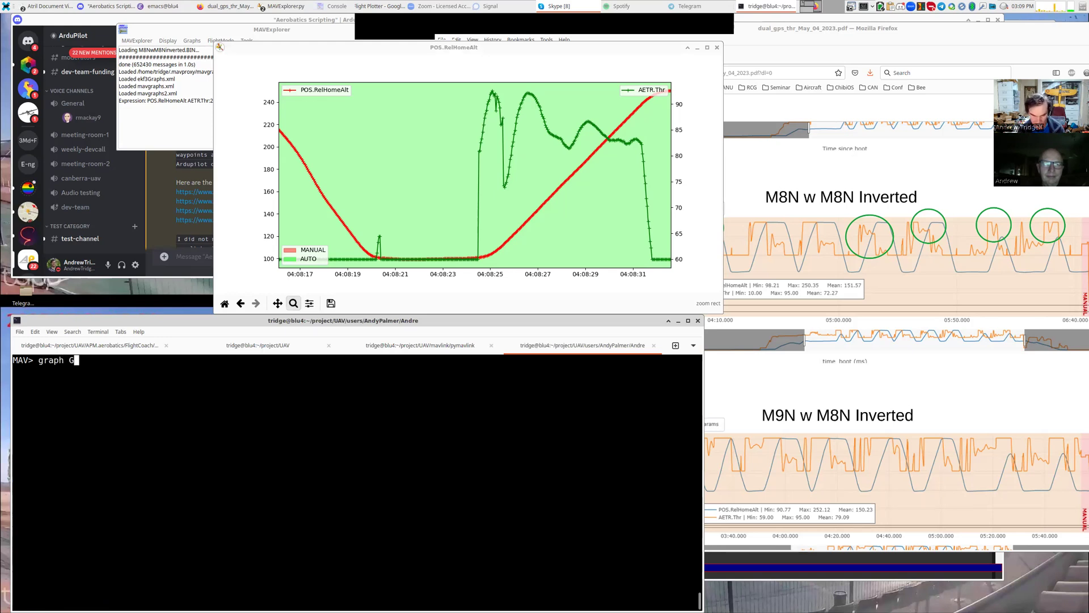
pyautogui.press('BackSpace')
pyautogui.write('].Spd')
pyautogui.press('Home')
pyautogui.press('Right')
pyautogui.press('Right')
pyautogui.press('Right')
pyautogui.press('Right')
pyautogui.press('Right')
pyautogui.press('Right')
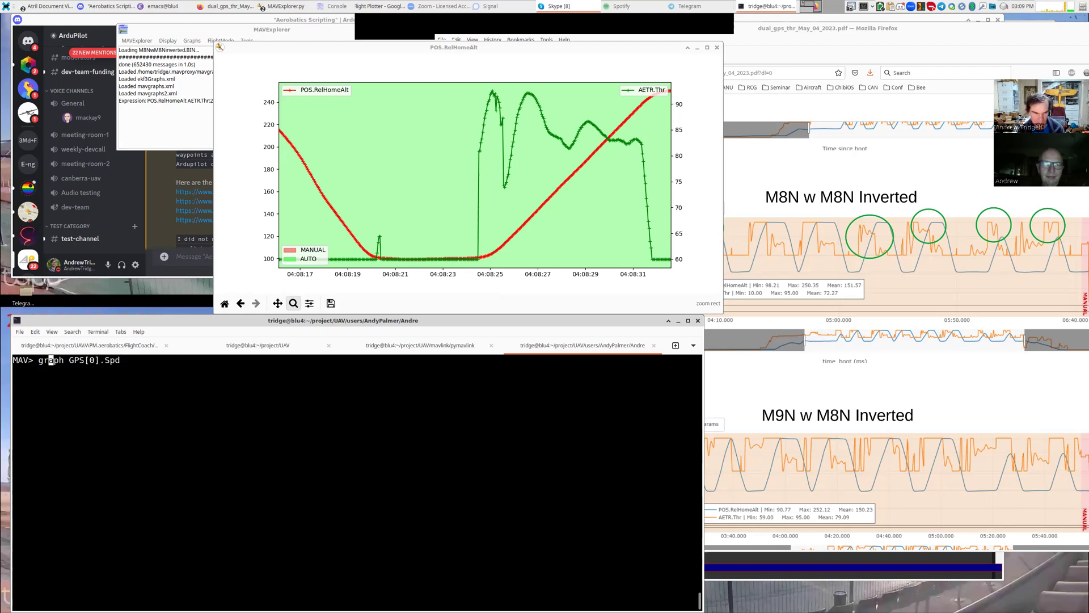
pyautogui.press('End')
pyautogui.hotkey('ctrl', 'shift', 'v')
pyautogui.hotkey('ctrl', 'shift', 'v')
pyautogui.press('Left')
pyautogui.press('Left')
pyautogui.press('Left')
pyautogui.press('Left')
pyautogui.press('Left')
pyautogui.press('Left')
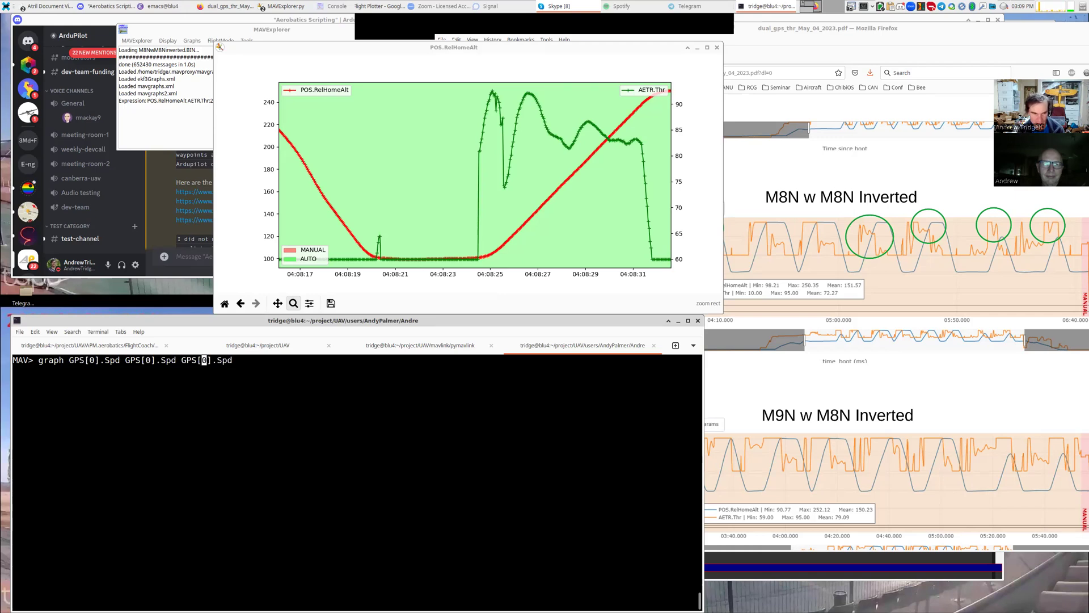
pyautogui.press('Delete')
pyautogui.write('2')
pyautogui.press('Left')
pyautogui.press('Left')
pyautogui.press('Left')
pyautogui.press('Left')
pyautogui.press('Left')
pyautogui.press('Left')
pyautogui.press('Left')
pyautogui.press('Left')
pyautogui.press('Left')
pyautogui.press('Left')
pyautogui.press('Left')
pyautogui.press('Left')
pyautogui.press('Delete')
pyautogui.write('1')
# Add GPS[0].VZ:2, GPS[1].VZ:2 and GPS[2].VZ:2 to the graph command and run it.
pyautogui.press('End')
pyautogui.press('BackSpace')
pyautogui.write('GPS[0')
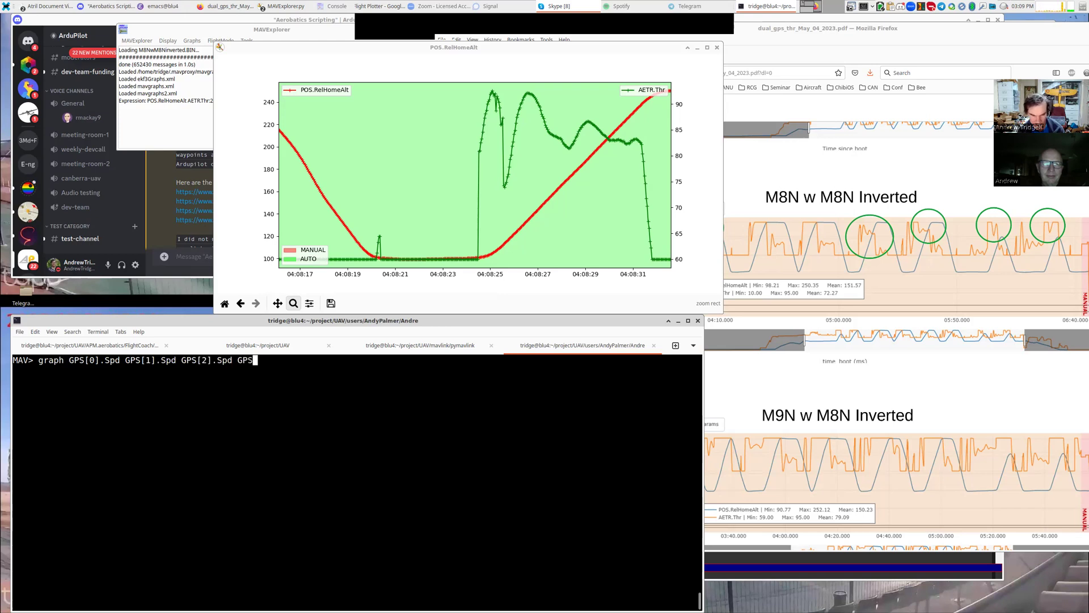
pyautogui.write('].VZ:')
pyautogui.press('Left')
pyautogui.press('Left')
pyautogui.press('Left')
pyautogui.press('Left')
pyautogui.press('Left')
pyautogui.press('Left')
pyautogui.press('Left')
pyautogui.press('Left')
pyautogui.press('Left')
pyautogui.press('Left')
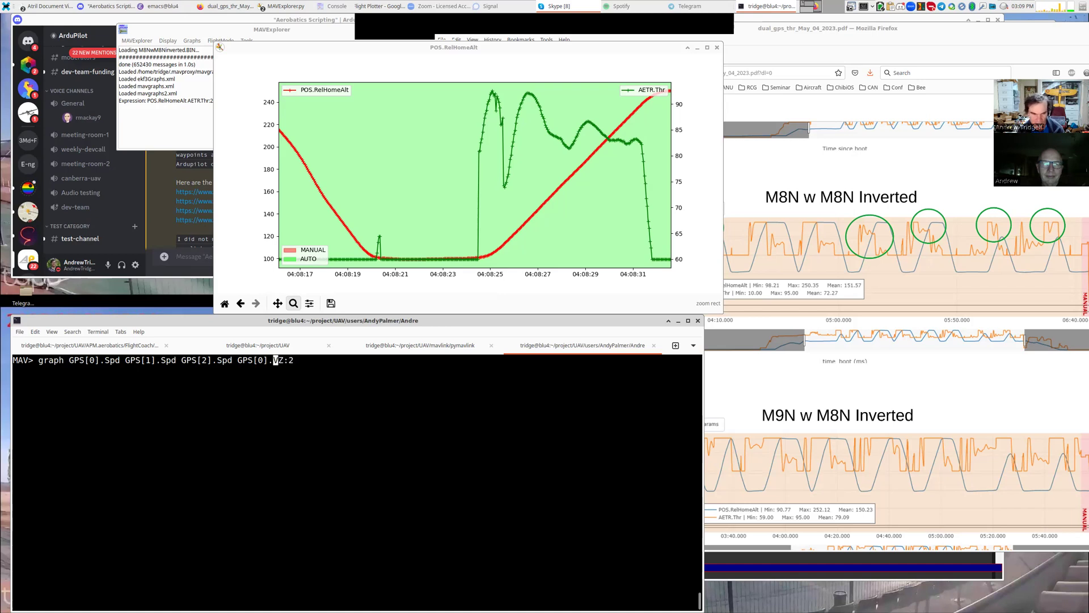
pyautogui.hotkey('ctrl', 'k')
pyautogui.hotkey('ctrl', 'y')
pyautogui.hotkey('ctrl', 'y')
pyautogui.hotkey('ctrl', 'y')
pyautogui.press('Left')
pyautogui.press('Left')
pyautogui.press('Left')
pyautogui.press('Left')
pyautogui.press('Left')
pyautogui.press('Left')
pyautogui.press('BackSpace')
pyautogui.write('2')
pyautogui.press('Left')
pyautogui.press('Left')
pyautogui.press('Left')
pyautogui.press('Left')
pyautogui.press('Left')
pyautogui.press('Left')
pyautogui.press('Left')
pyautogui.press('Left')
pyautogui.press('Left')
pyautogui.press('Left')
pyautogui.press('Left')
pyautogui.press('Left')
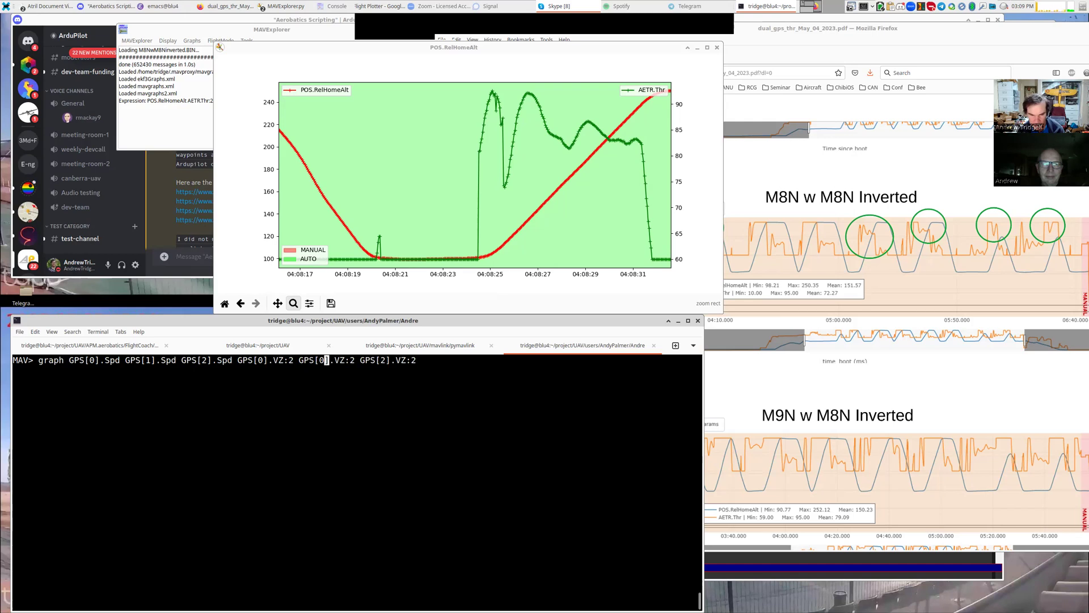
pyautogui.press('Return')
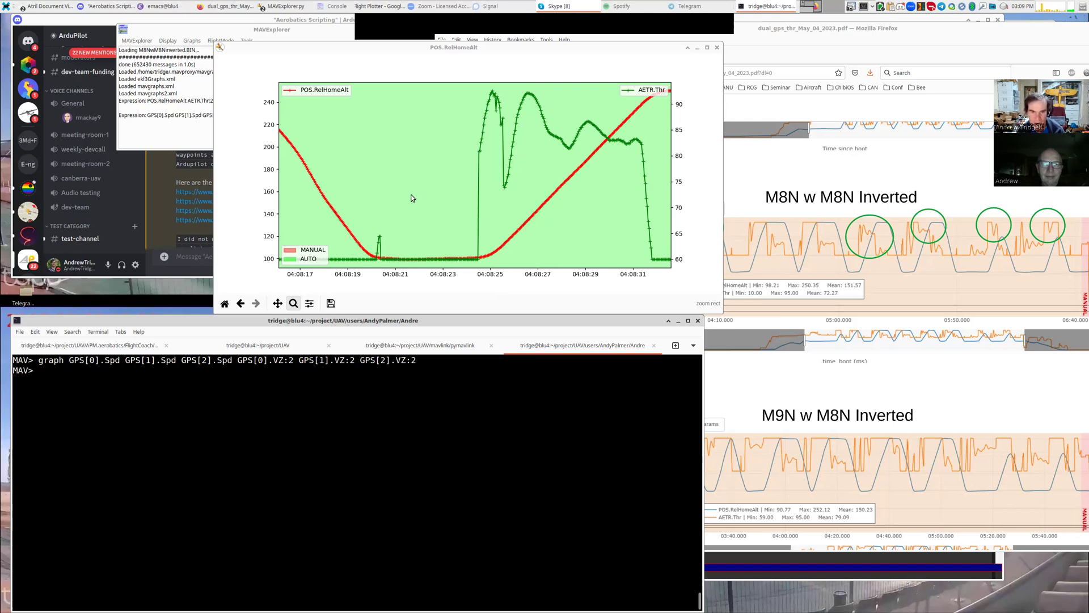
# Compare the GPS speeds and vertical velocities with the throttle graph above, and move the GPS[0].Spd window off the terminal.
pyautogui.moveTo(398, 197); pyautogui.dragTo(583, 441)
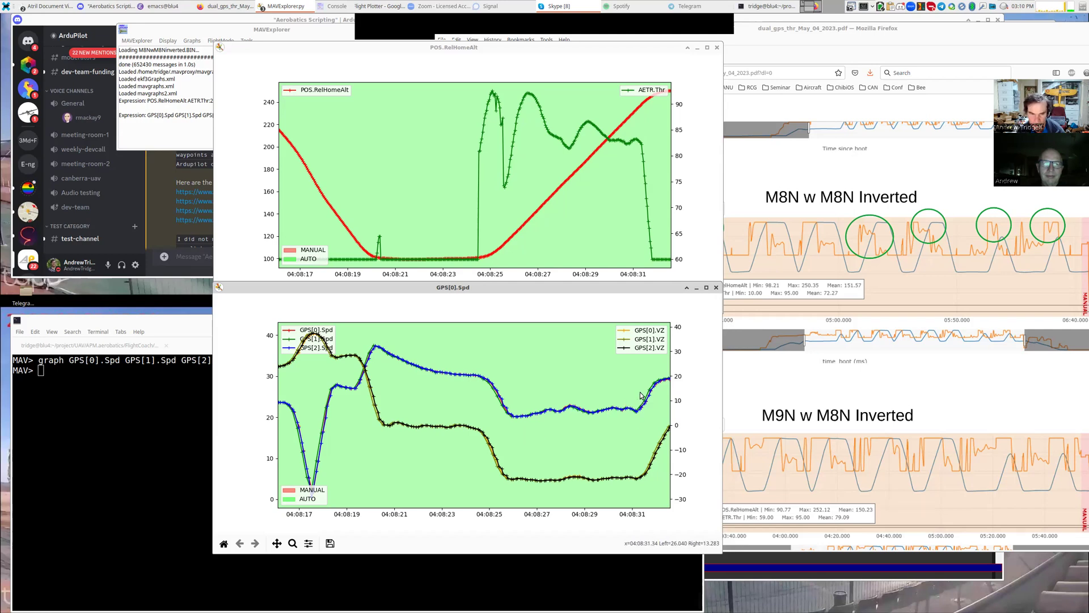
pyautogui.moveTo(497, 288); pyautogui.dragTo(937, 329)
# List all log message types available to the graph command, and reposition the terminal to read them.
pyautogui.click(435, 435)
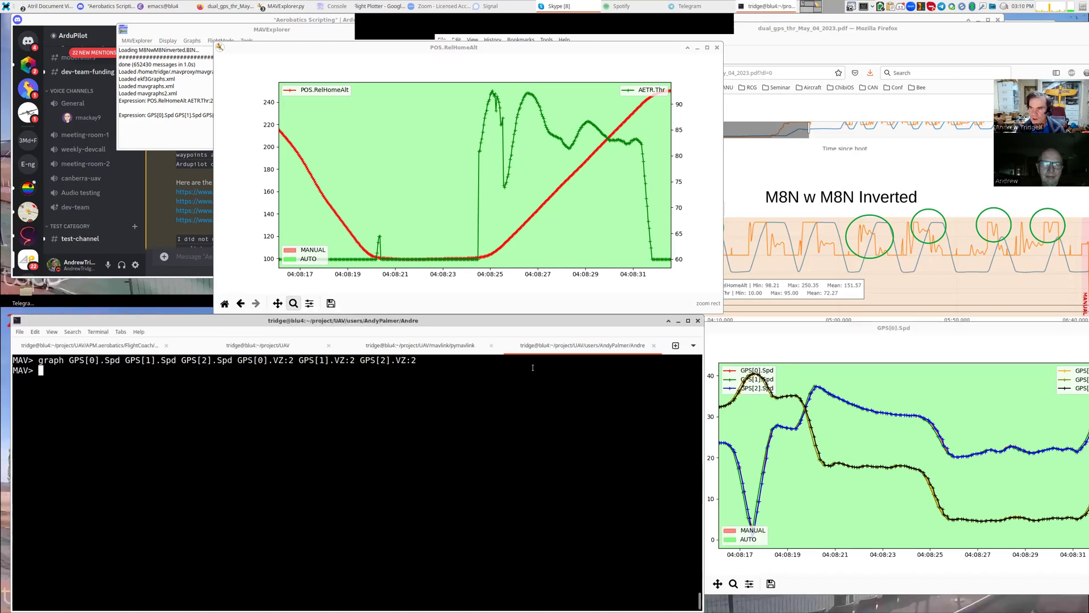
pyautogui.write('graph')
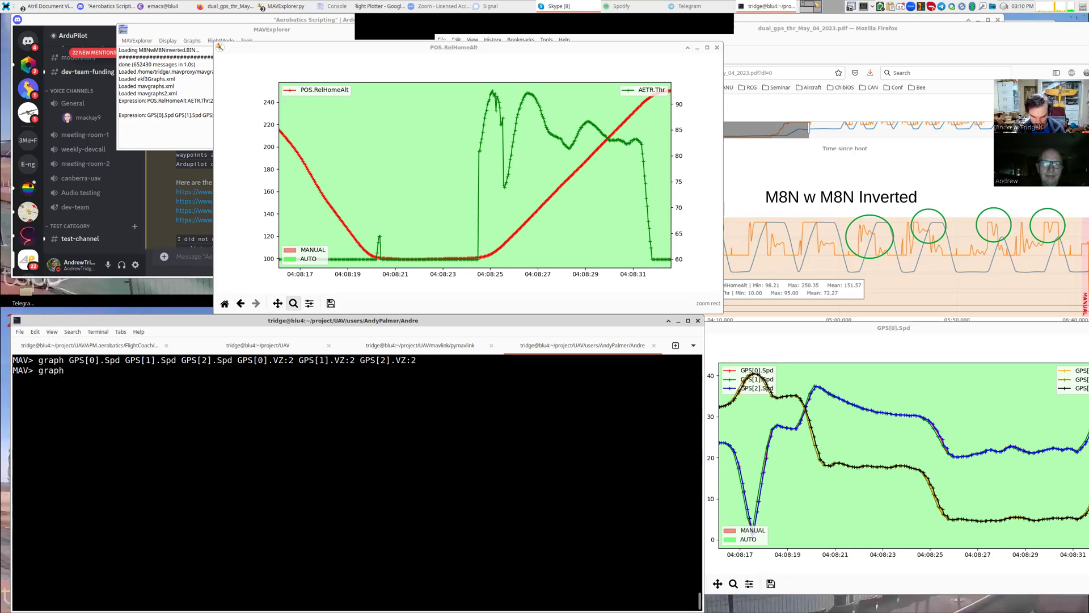
pyautogui.press('Tab')
pyautogui.press('Tab')
pyautogui.press('y')
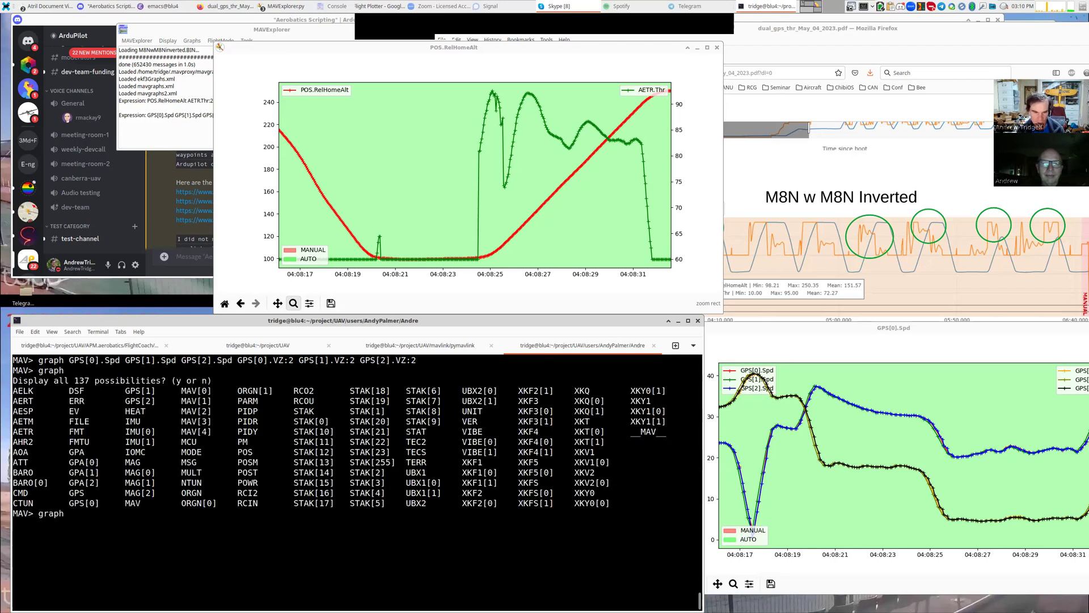
pyautogui.moveTo(281, 401); pyautogui.dragTo(522, 123)
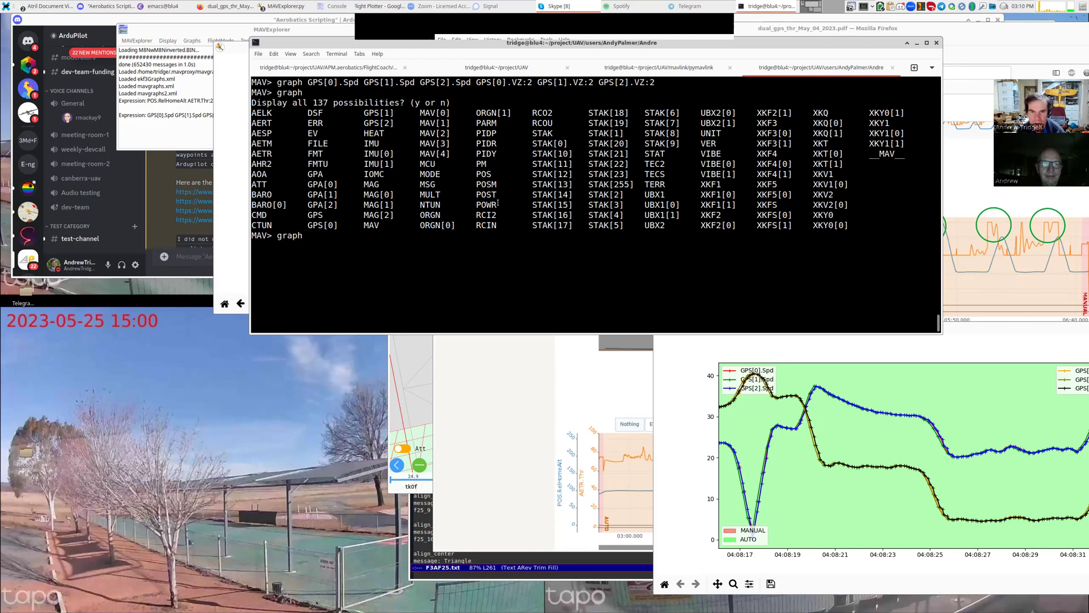
pyautogui.moveTo(520, 166); pyautogui.dragTo(384, 192)
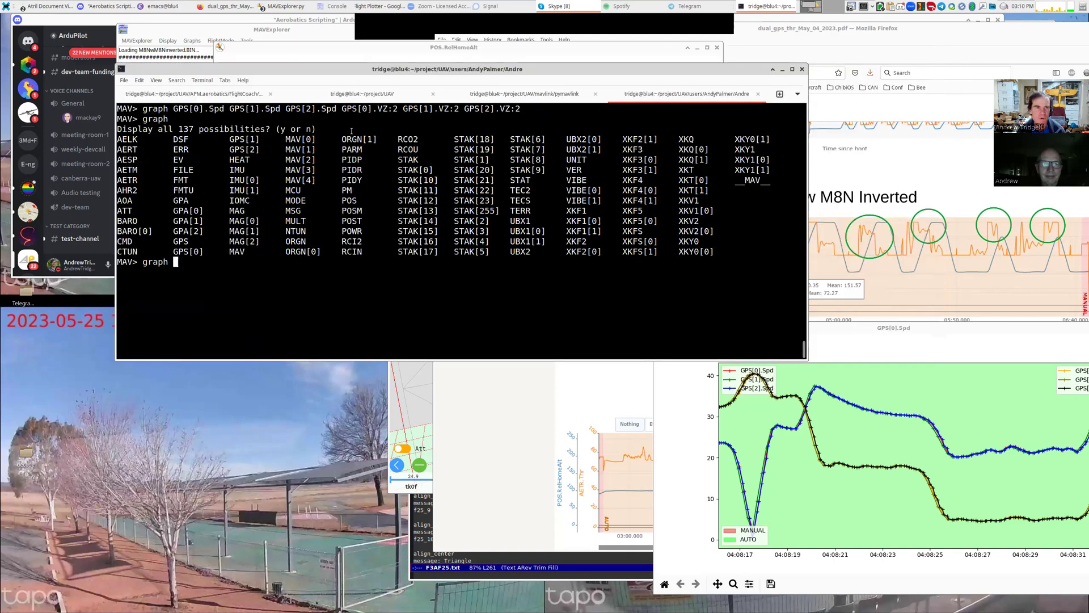
# Switch to Emacs and open the plane_aerobatics.lua buffer.
pyautogui.click(173, 7)
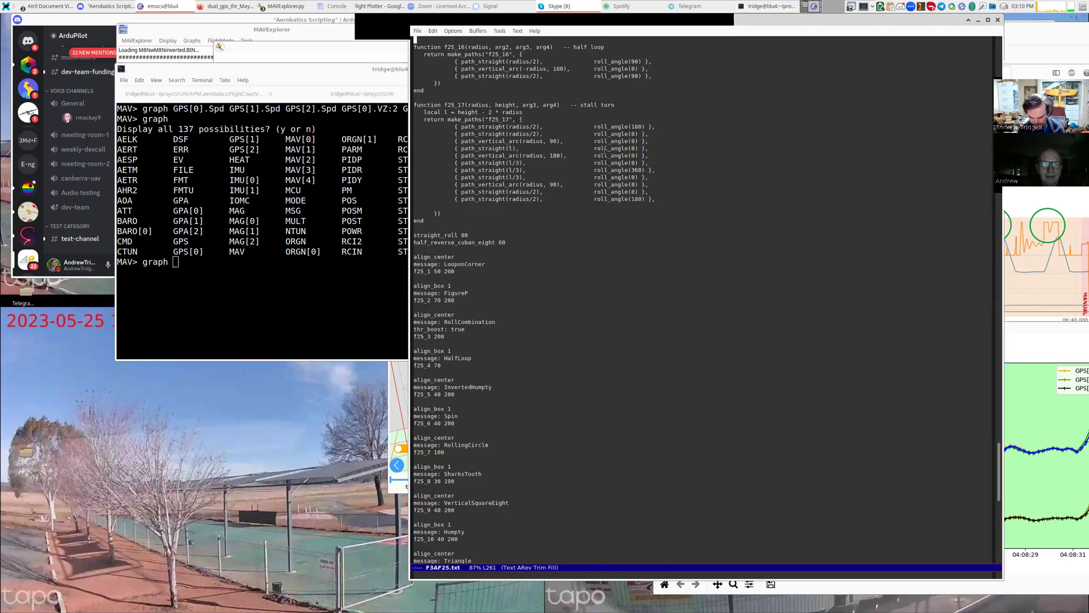
pyautogui.hotkey('ctrl', 'x')
pyautogui.write('bpl')
pyautogui.press('Tab')
pyautogui.write('a')
pyautogui.press('Tab')
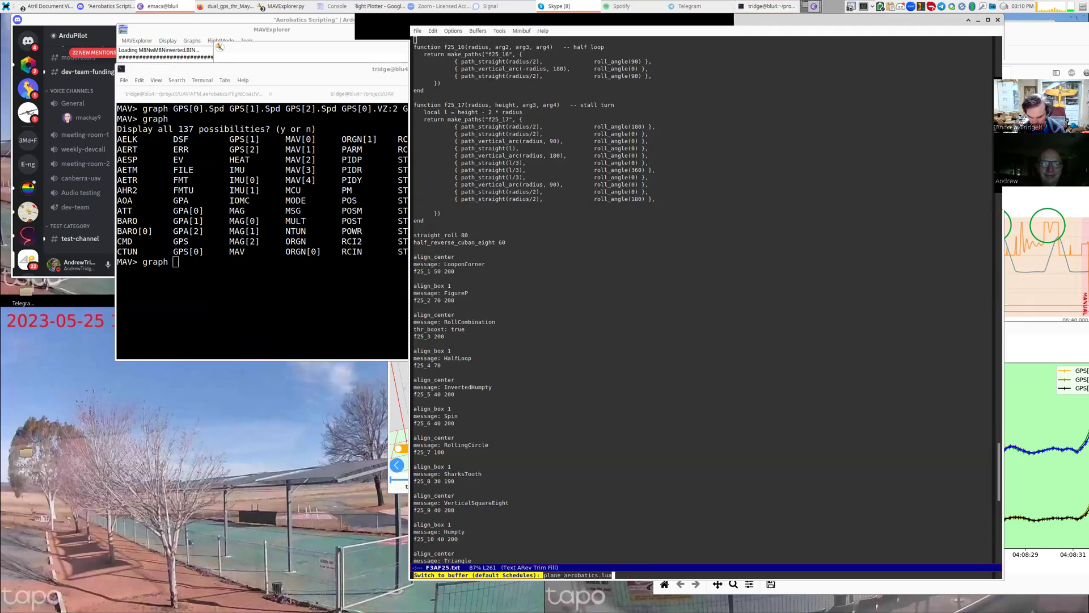
pyautogui.press('Return')
# Search the script for logger.write and stop at the PTHT log call in handle_speed_adjustment.
pyautogui.hotkey('ctrl', 's')
pyautogui.write('logge')
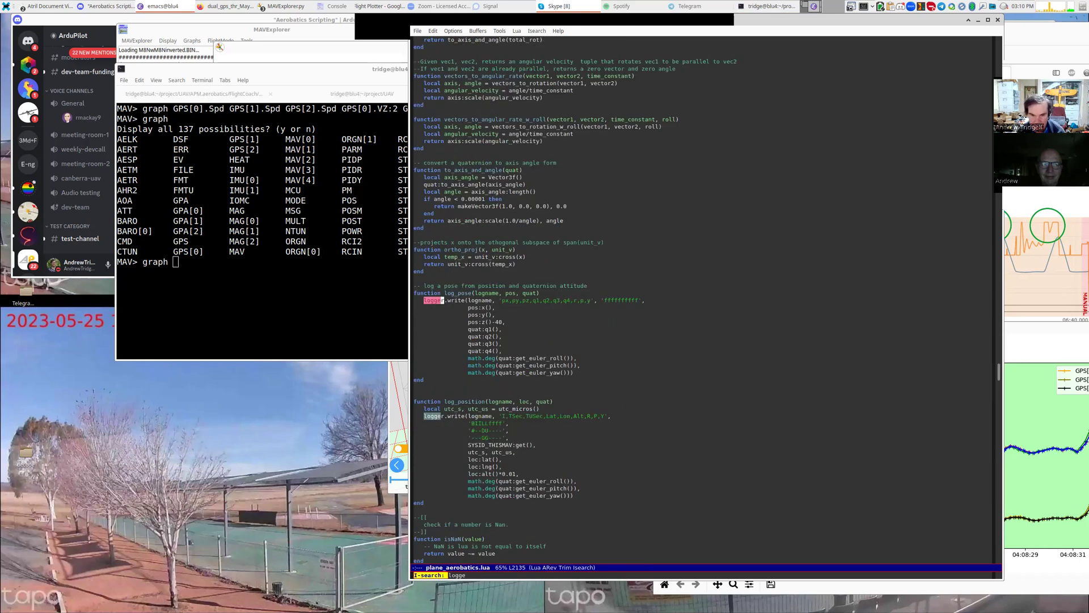
pyautogui.write('r.write')
pyautogui.hotkey('ctrl', 's')
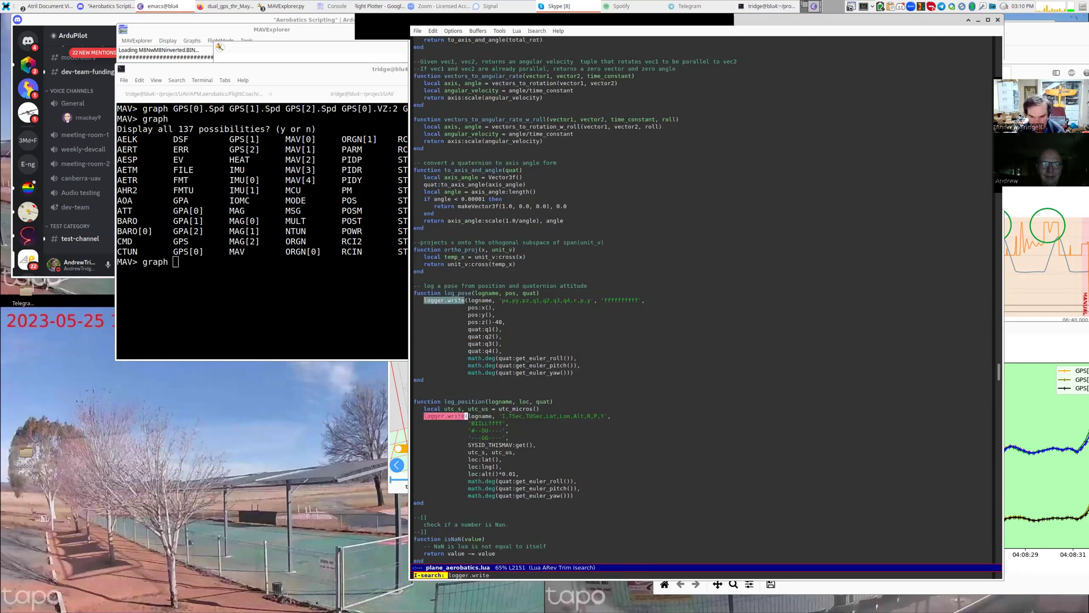
pyautogui.hotkey('ctrl', 's')
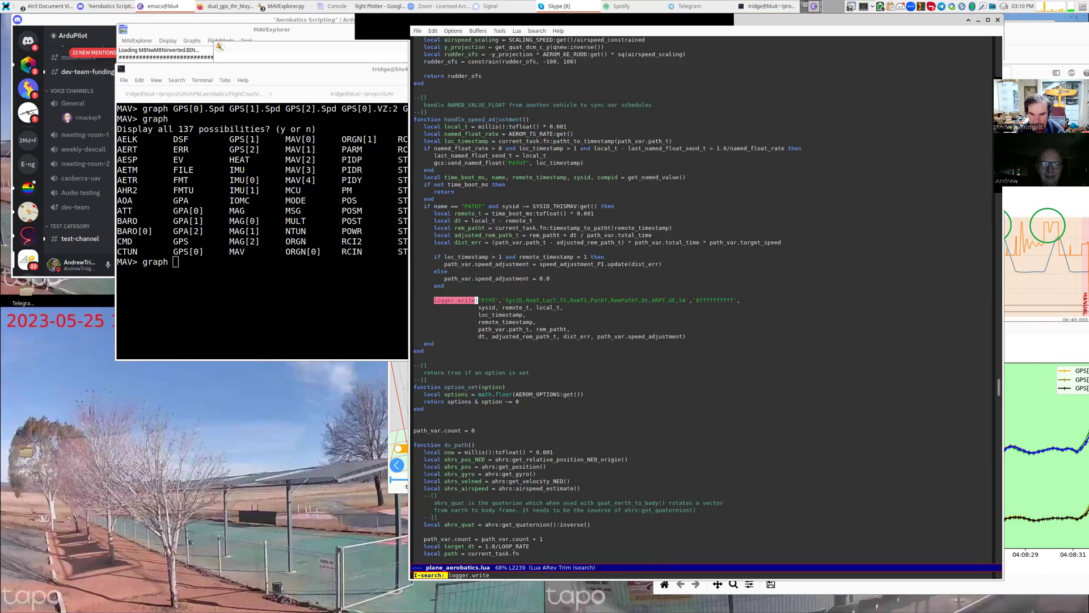
pyautogui.hotkey('ctrl', 'a')
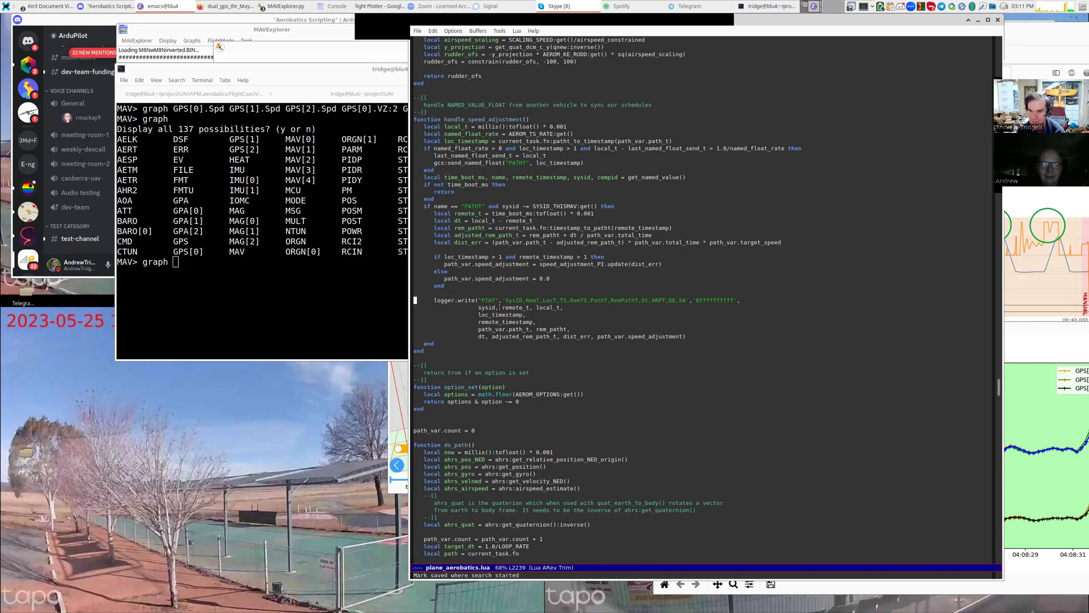
# Step through further logger.write matches to examine the AELK and AETM log calls.
pyautogui.hotkey('ctrl', 's')
pyautogui.hotkey('ctrl', 's')
pyautogui.hotkey('ctrl', 's')
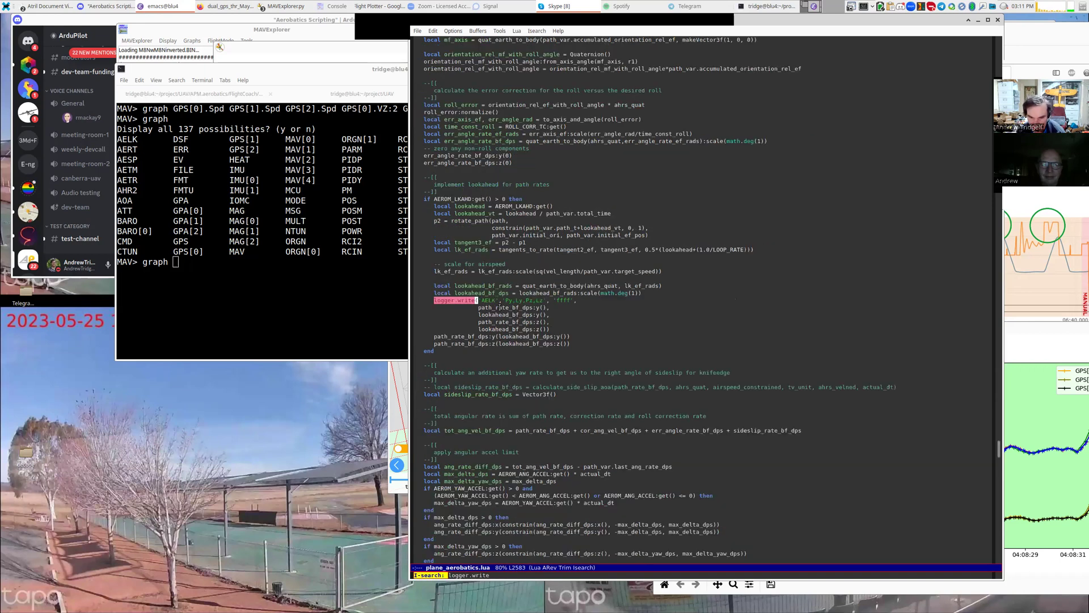
pyautogui.hotkey('ctrl', 'a')
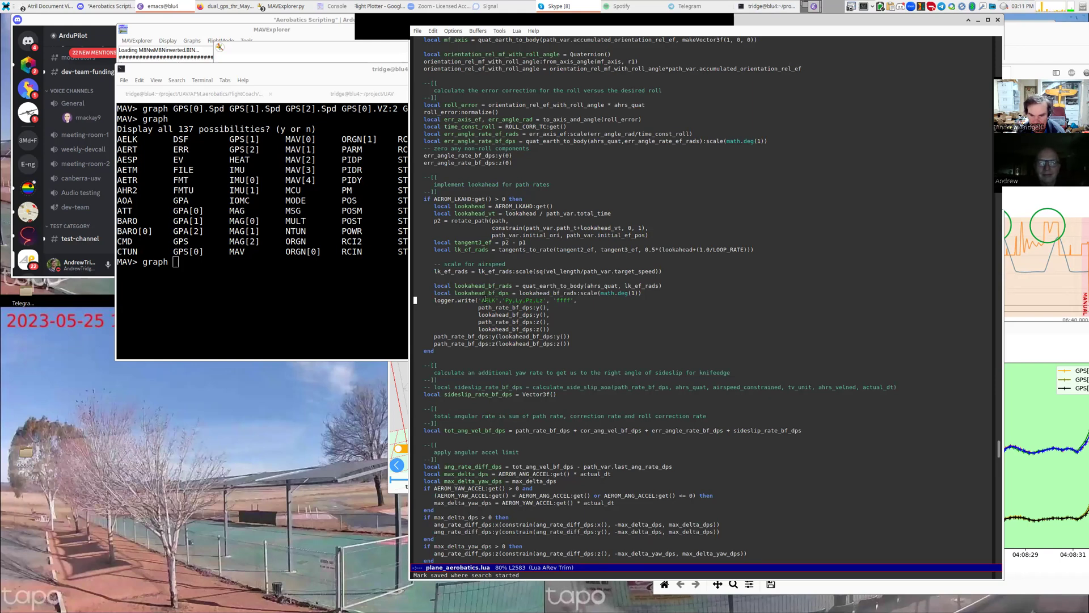
pyautogui.moveTo(482, 300); pyautogui.dragTo(497, 300)
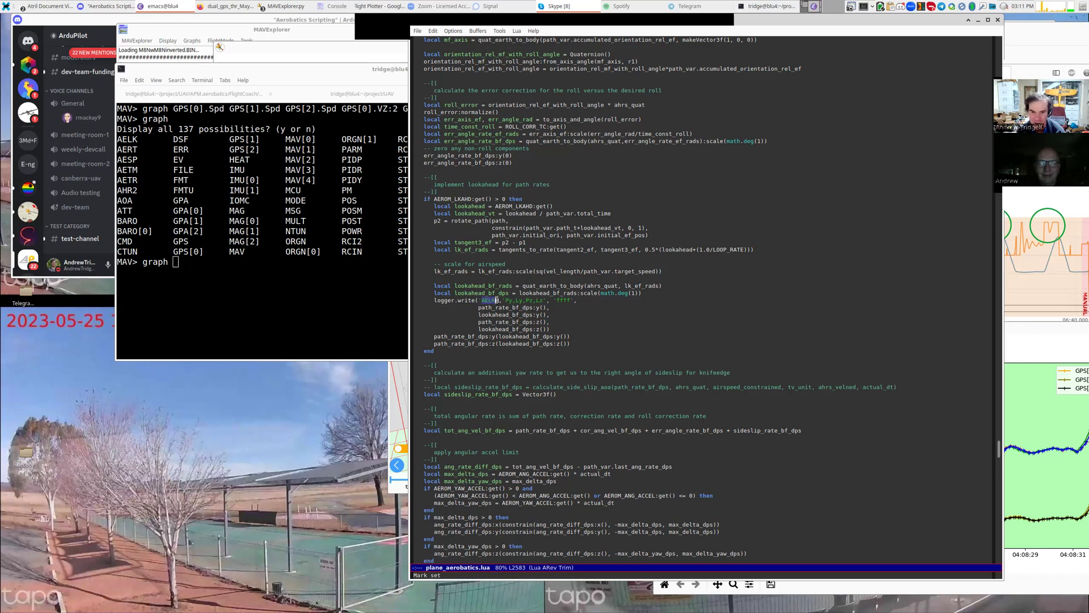
pyautogui.hotkey('ctrl', 's')
pyautogui.hotkey('ctrl', 's')
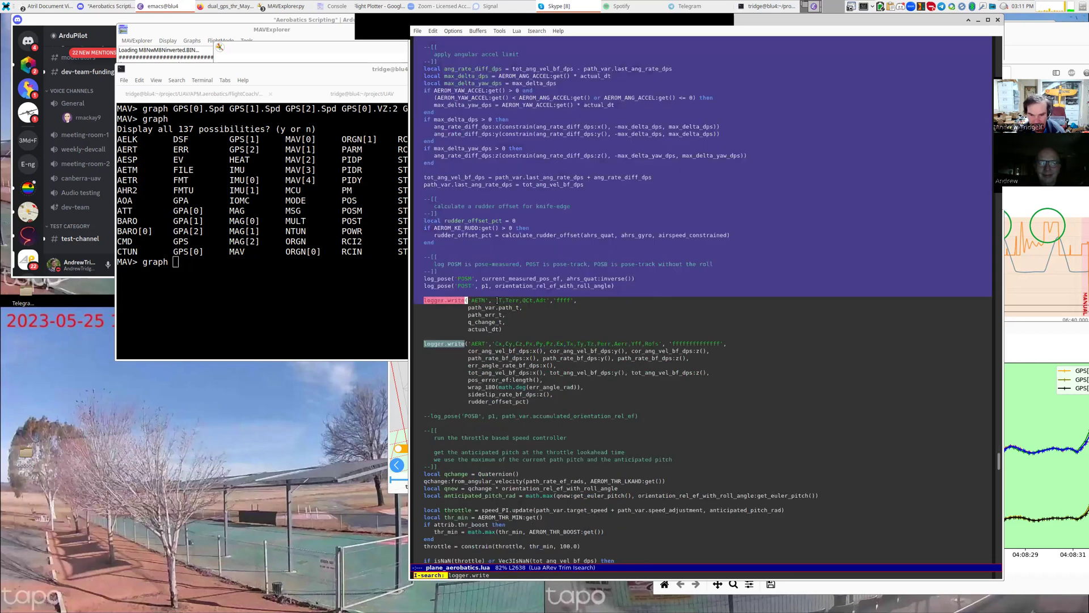
pyautogui.click(489, 300)
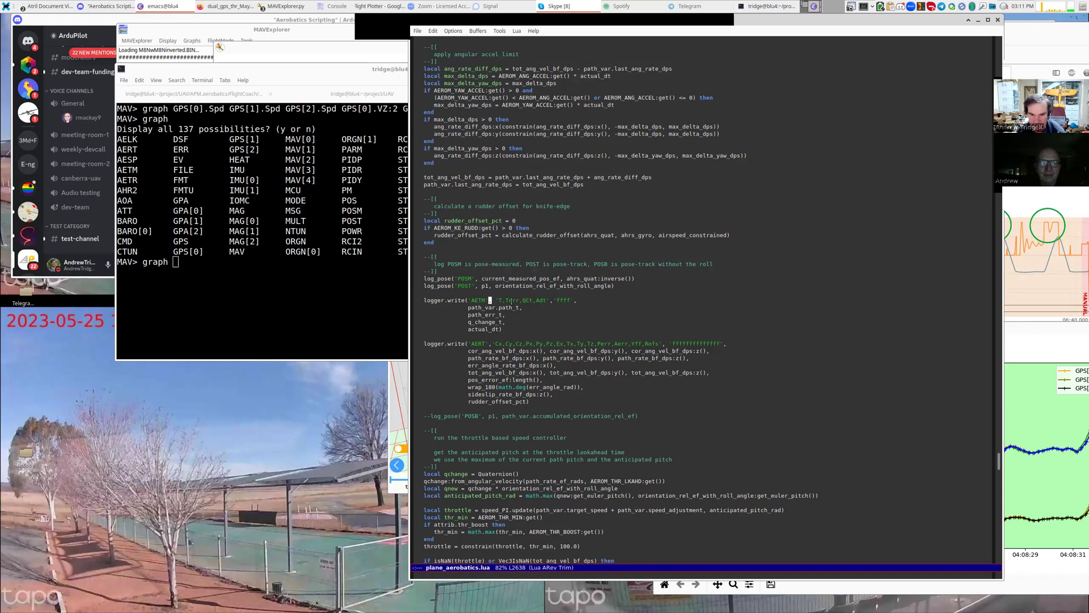
# Search for logger.write again to reach the controller's log function, and clear the search text.
pyautogui.hotkey('ctrl', 's')
pyautogui.write('logger.write')
pyautogui.hotkey('ctrl', 's')
pyautogui.press('BackSpace')
pyautogui.press('BackSpace')
pyautogui.press('BackSpace')
pyautogui.press('BackSpace')
pyautogui.press('BackSpace')
pyautogui.press('BackSpace')
pyautogui.press('BackSpace')
pyautogui.press('BackSpace')
pyautogui.press('BackSpace')
pyautogui.press('BackSpace')
pyautogui.press('BackSpace')
pyautogui.press('BackSpace')
pyautogui.press('BackSpace')
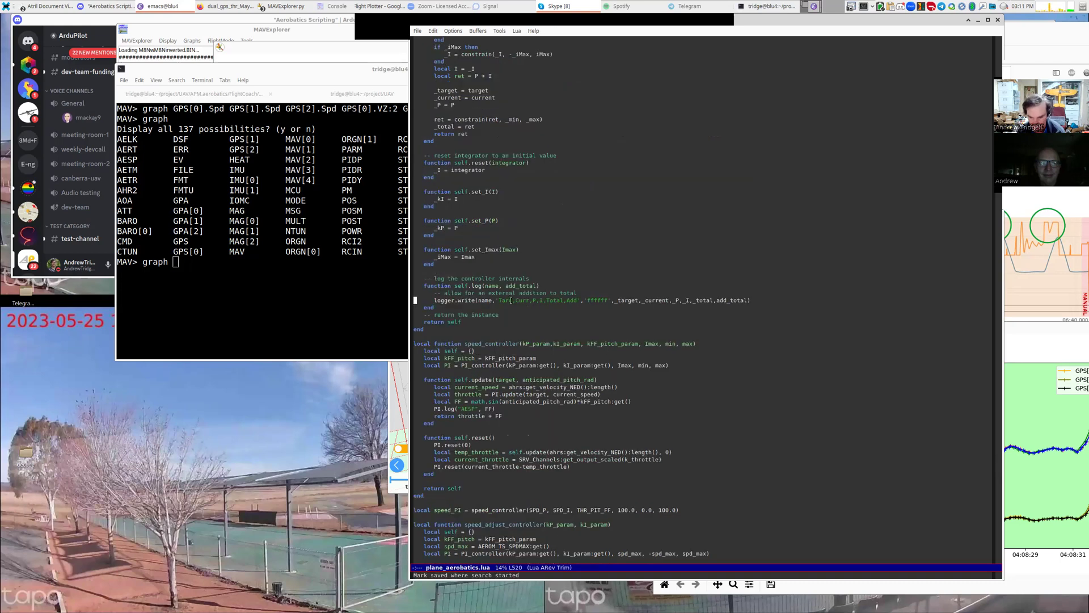
# Search the script for "pid" and go through the matches.
pyautogui.write('pid')
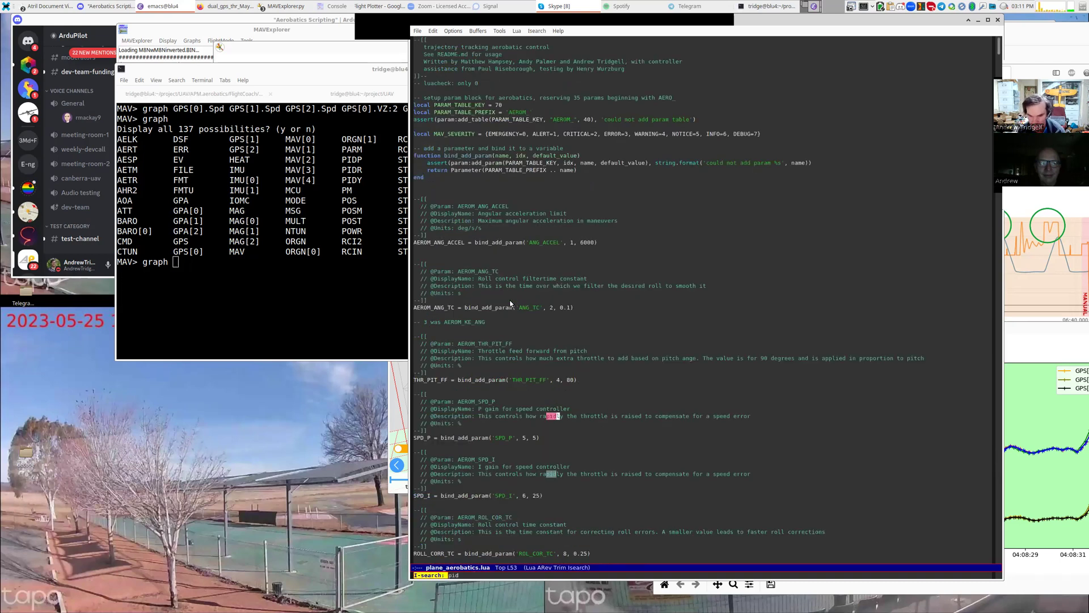
pyautogui.hotkey('ctrl', 's')
pyautogui.hotkey('ctrl', 's')
pyautogui.hotkey('ctrl', 's')
pyautogui.hotkey('ctrl', 's')
pyautogui.hotkey('ctrl', 's')
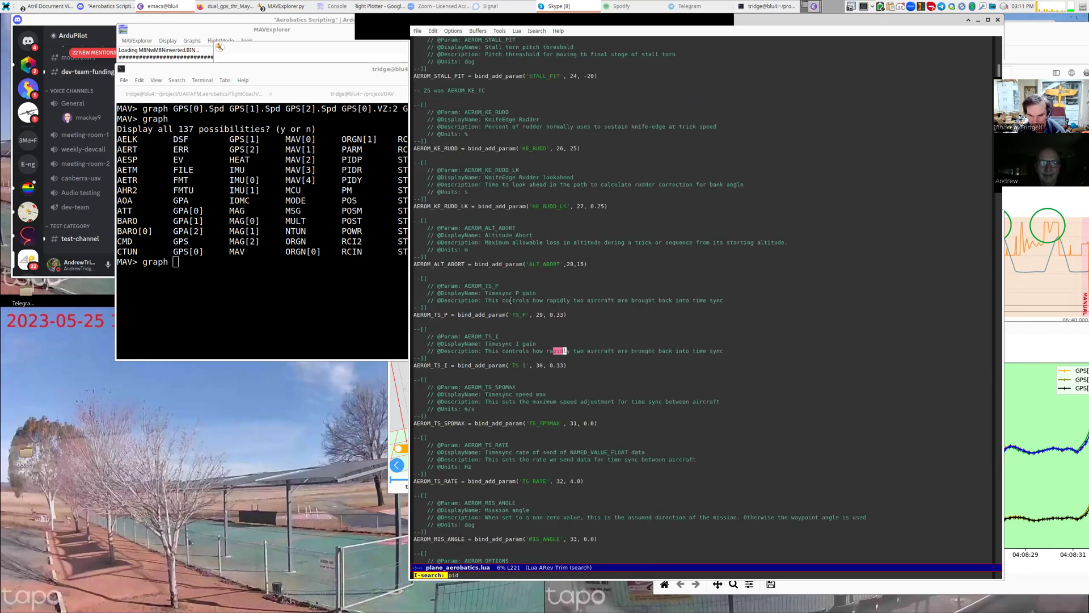
pyautogui.hotkey('ctrl', 's')
pyautogui.hotkey('ctrl', 's')
pyautogui.hotkey('ctrl', 's')
pyautogui.hotkey('ctrl', 's')
pyautogui.hotkey('ctrl', 's')
pyautogui.hotkey('ctrl', 's')
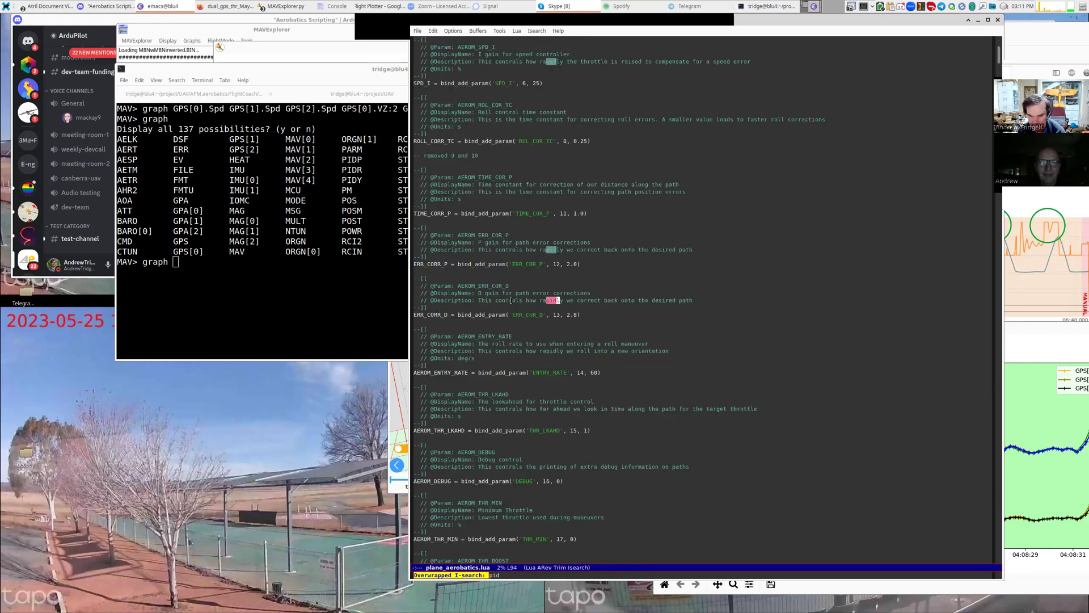
# Leave the search and examine the PI controller and speed_controller functions, including their log calls.
pyautogui.press('Return')
pyautogui.hotkey('ctrl', 'v')
pyautogui.hotkey('ctrl', 'v')
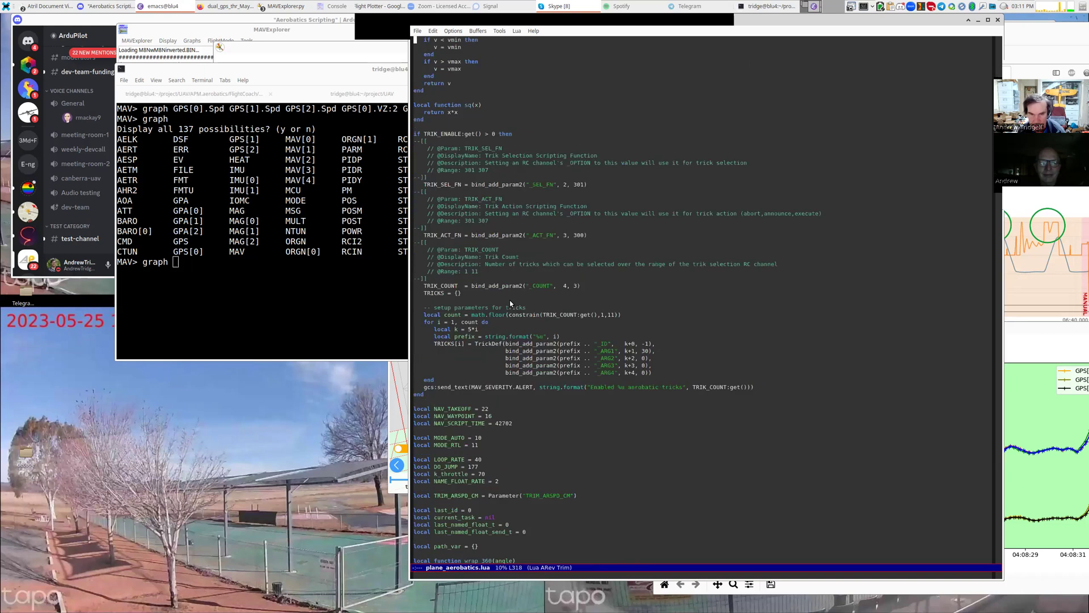
pyautogui.hotkey('ctrl', 'v')
pyautogui.hotkey('ctrl', 'v')
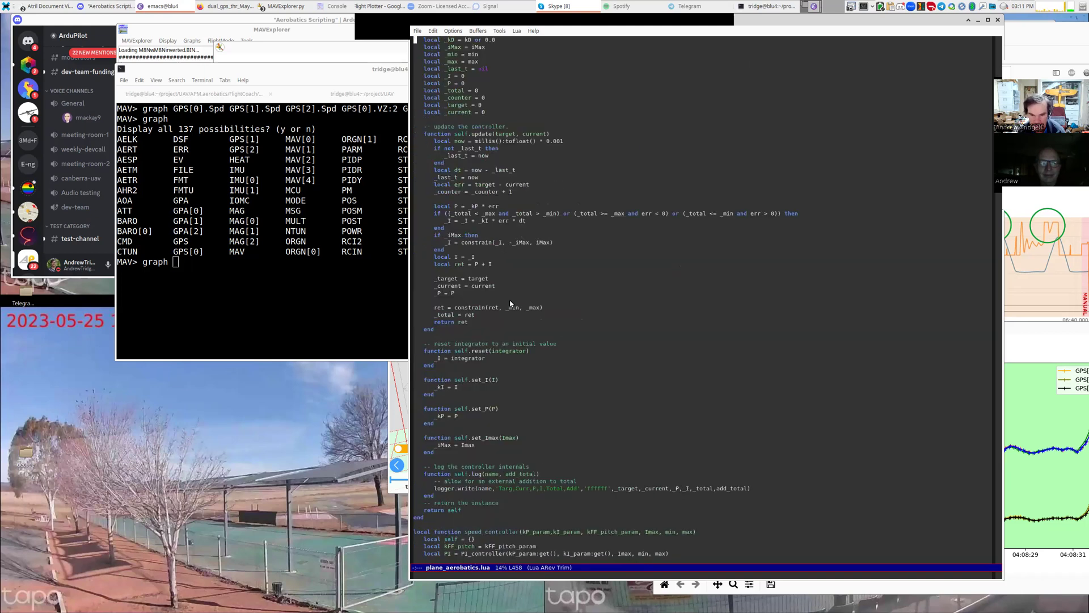
pyautogui.scroll(-15, 597, 230)
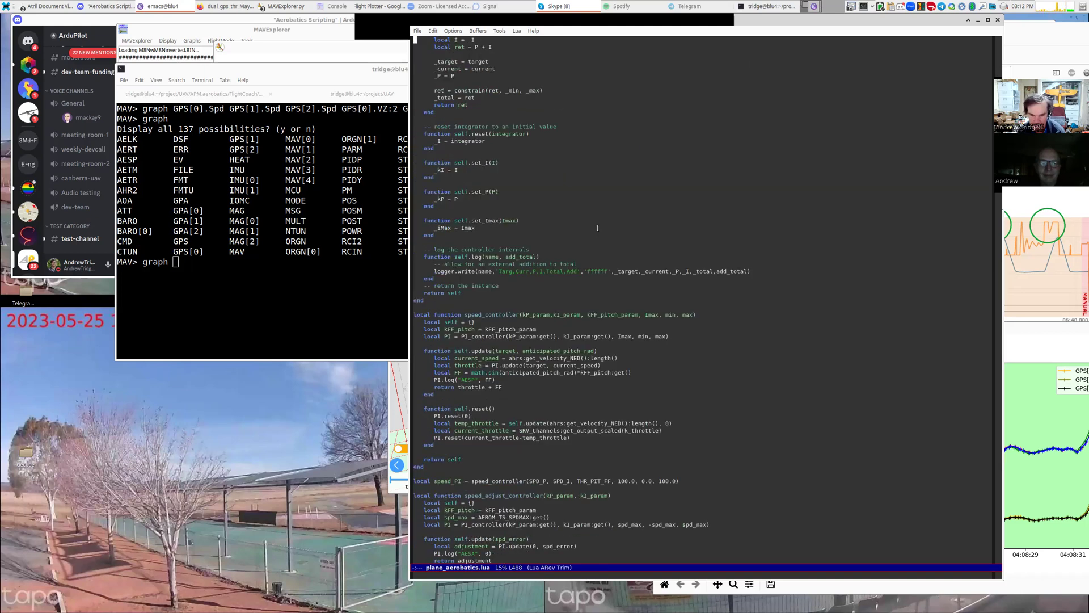
pyautogui.scroll(3, 580, 193)
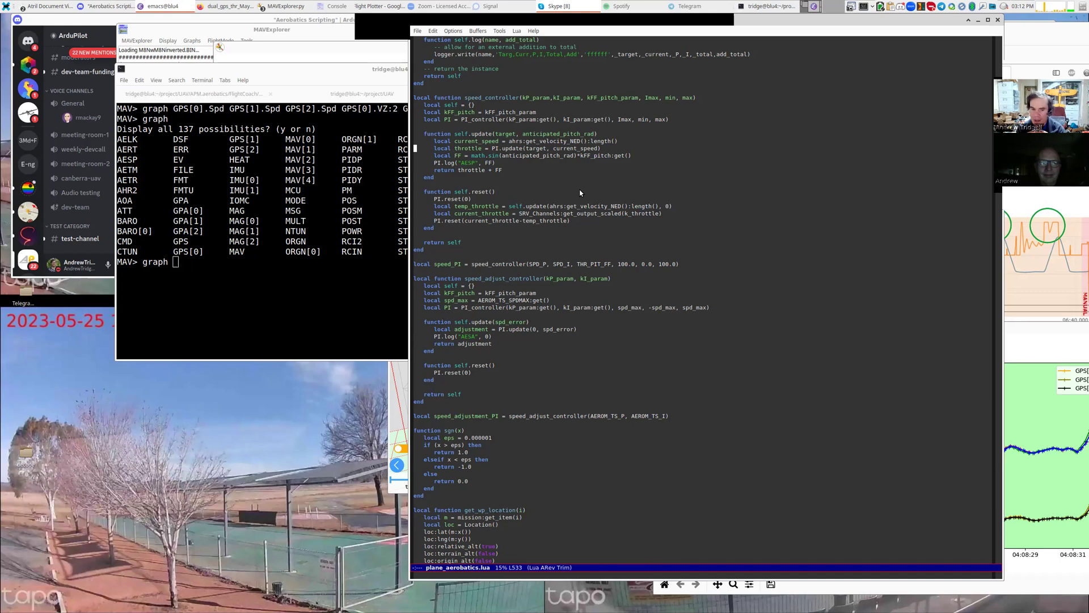
# Switch to the MAVExplorer terminal, clear it and list all parameters matching AEROM*.
pyautogui.hotkey('alt', 'Tab')
pyautogui.hotkey('ctrl', 'u')
pyautogui.write('param AEROM')
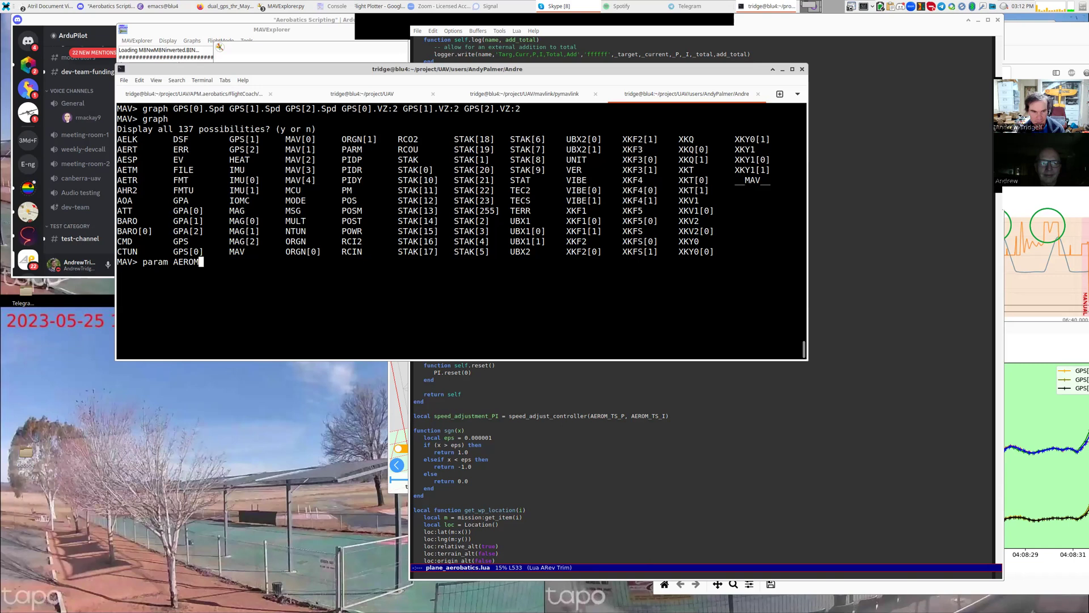
pyautogui.press('BackSpace')
pyautogui.write('M*')
pyautogui.hotkey('ctrl', 'l')
pyautogui.press('Return')
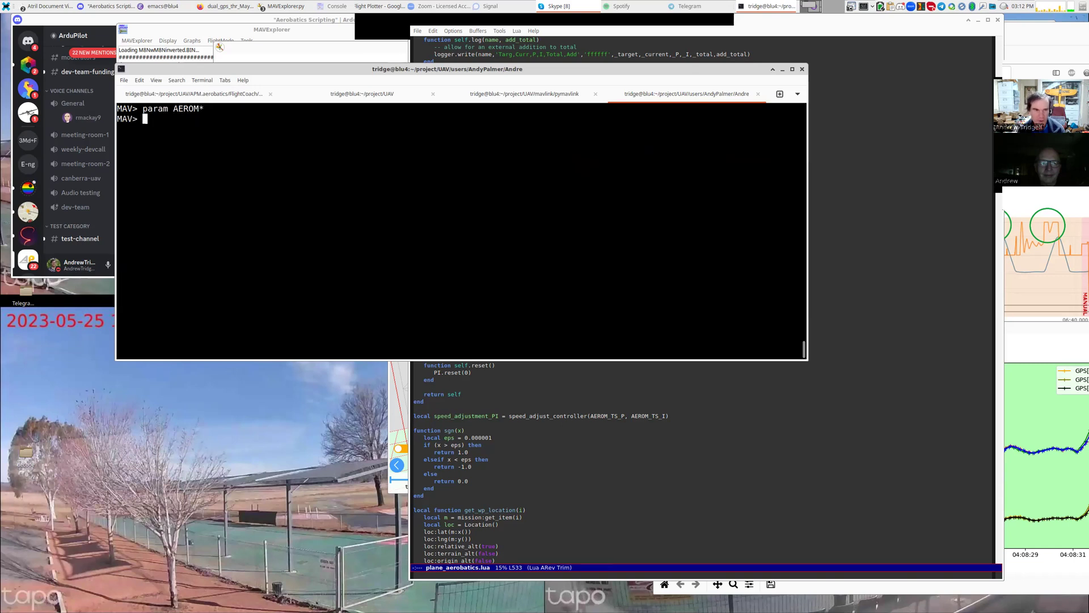
# Move the terminal aside and highlight the AEROM_SPD_I, AEROM_SPD_P and AEROM_THR_BOOST parameters in the list.
pyautogui.moveTo(483, 217); pyautogui.dragTo(780, 186)
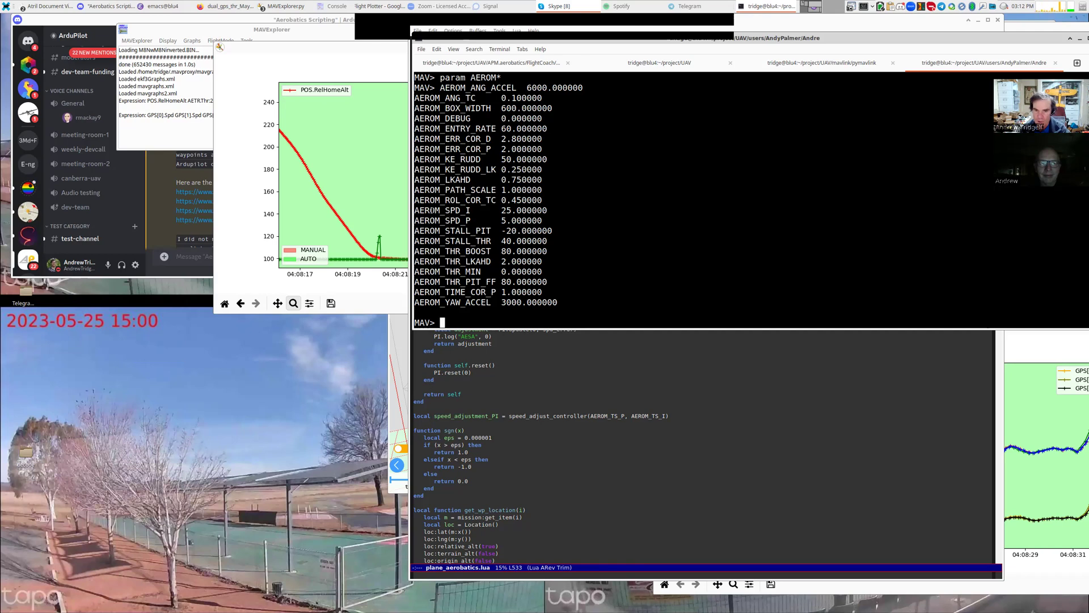
pyautogui.moveTo(416, 209); pyautogui.dragTo(416, 231)
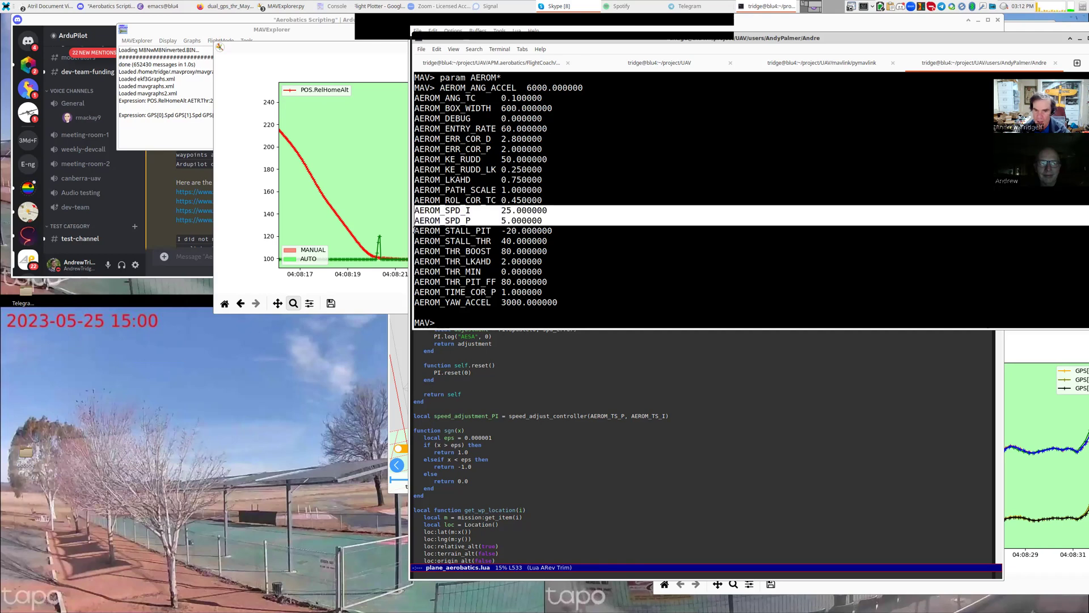
pyautogui.click(468, 220)
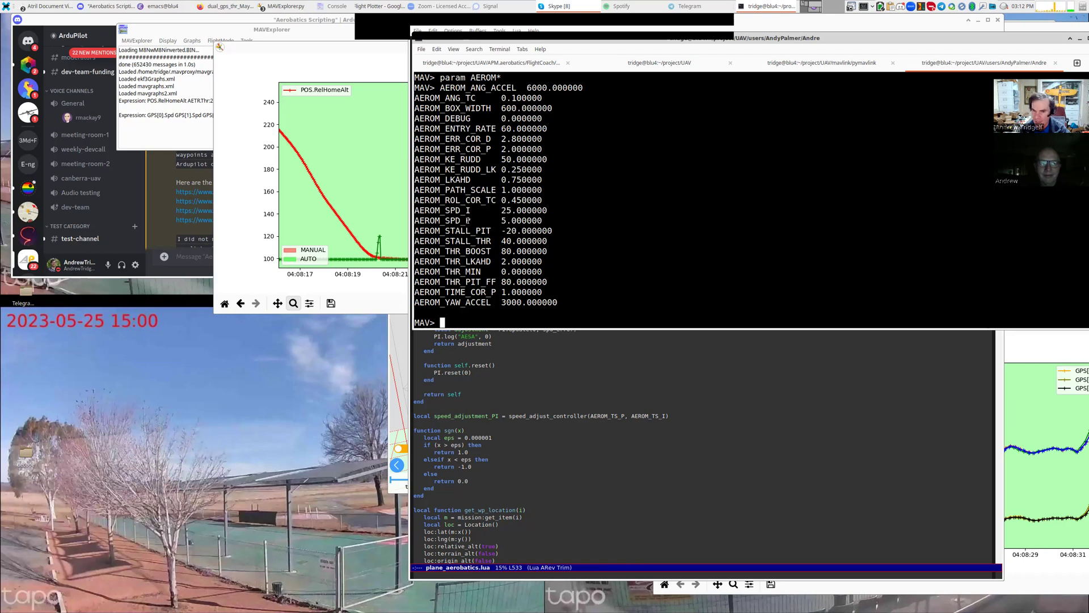
pyautogui.moveTo(529, 216); pyautogui.dragTo(406, 209)
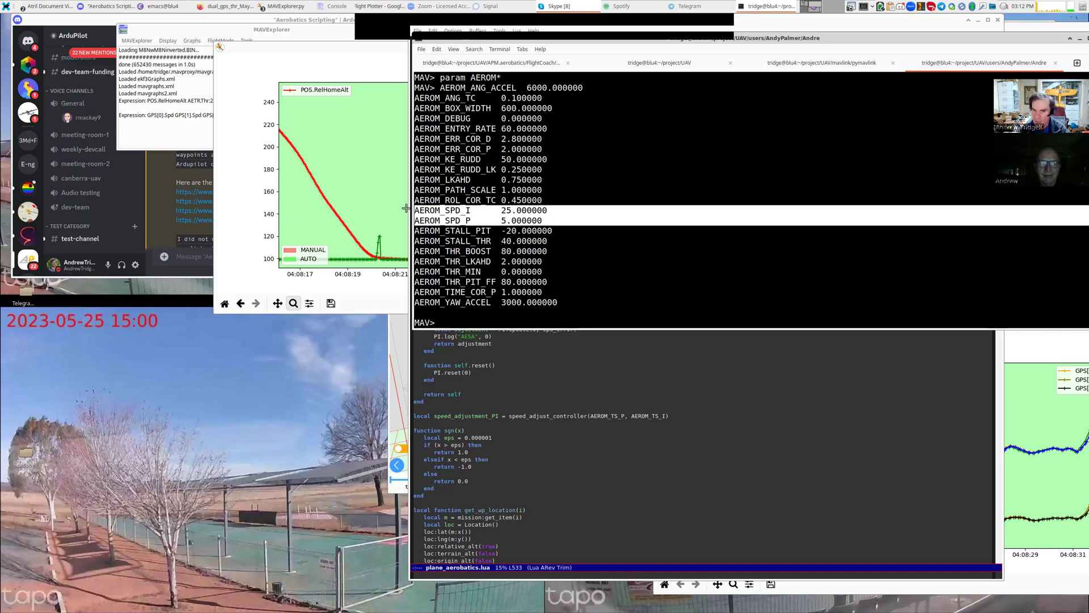
pyautogui.tripleClick(417, 251)
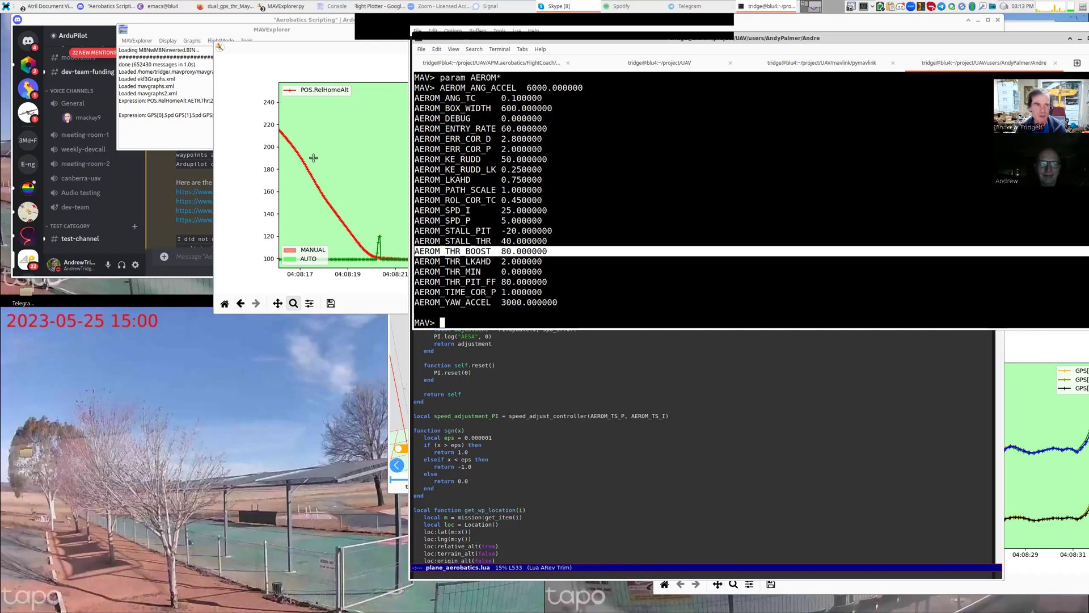
# Clear the terminal, reposition it and list the files embedded in the log with the file command.
pyautogui.moveTo(550, 170); pyautogui.dragTo(502, 167)
pyautogui.write('file')
pyautogui.hotkey('ctrl', 'l')
pyautogui.press('Return')
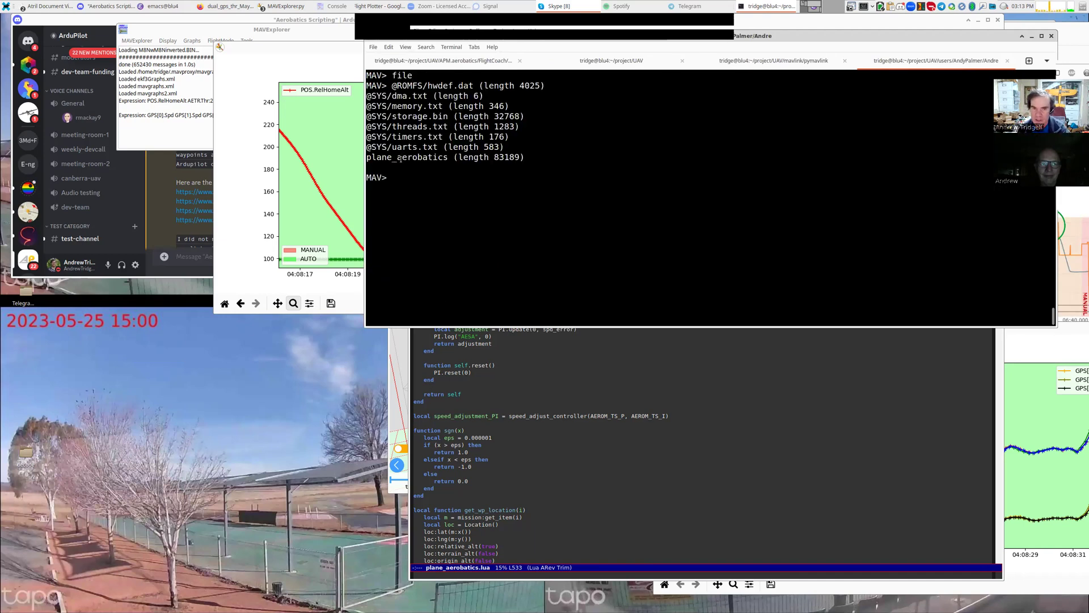
# Display the contents of the embedded plane_aerobatics file and look through its code.
pyautogui.doubleClick(402, 157)
pyautogui.write('file')
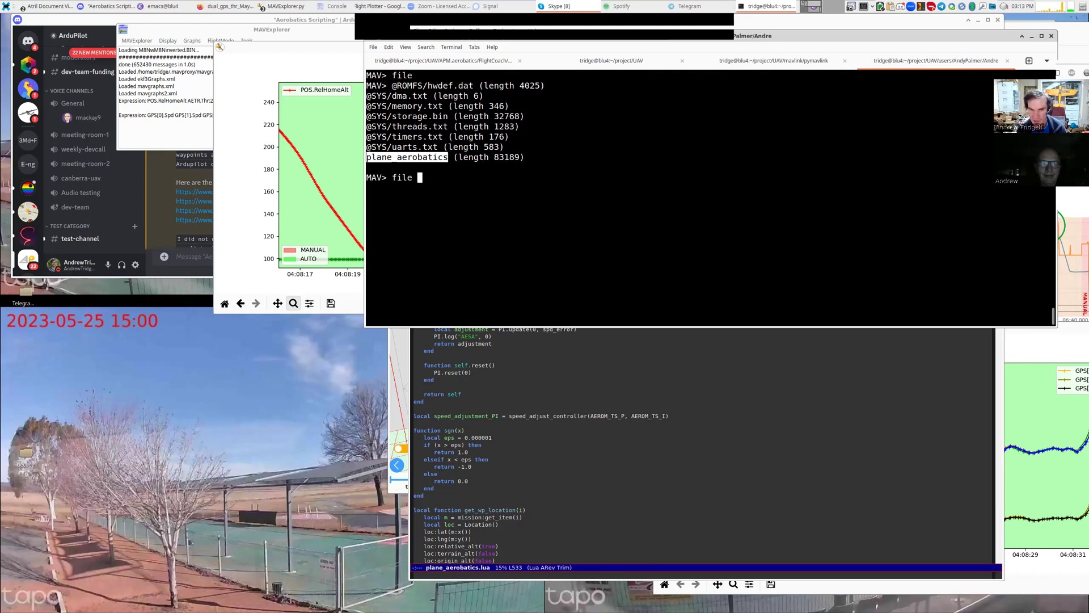
pyautogui.middleClick(401, 159)
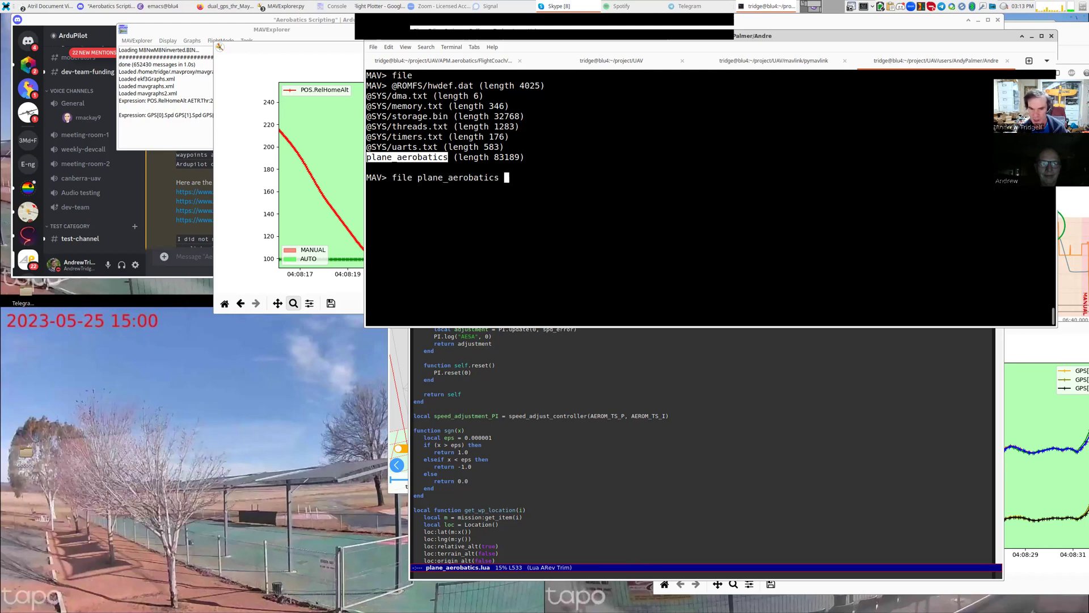
pyautogui.press('Return')
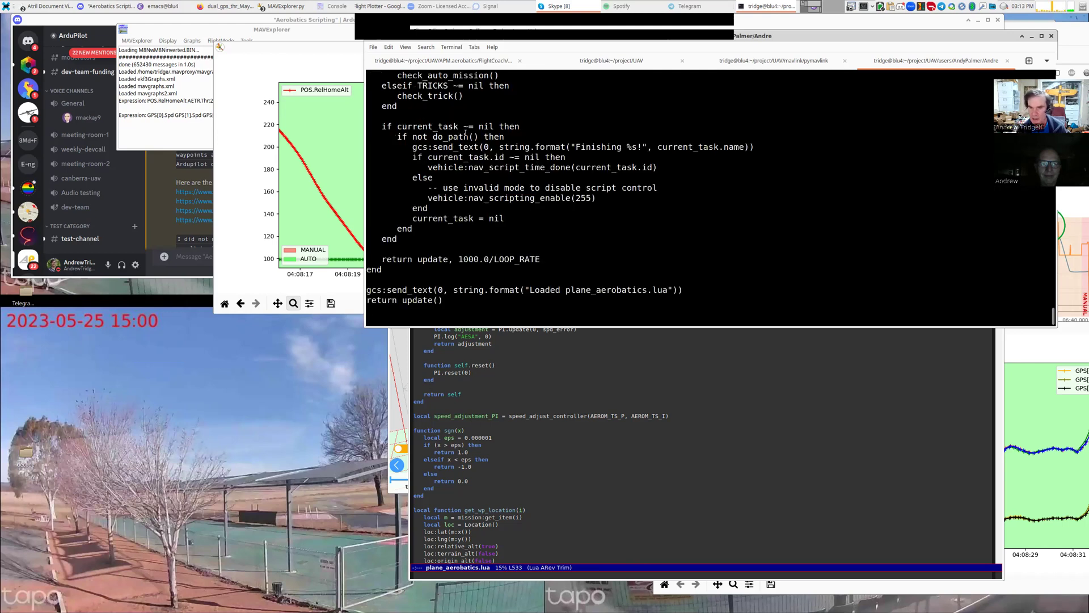
pyautogui.scroll(10, 466, 131)
pyautogui.scroll(-10, 488, 180)
# List the log's embedded files again and display all message types available to the graph command.
pyautogui.press('Return')
pyautogui.write('file')
pyautogui.press('Return')
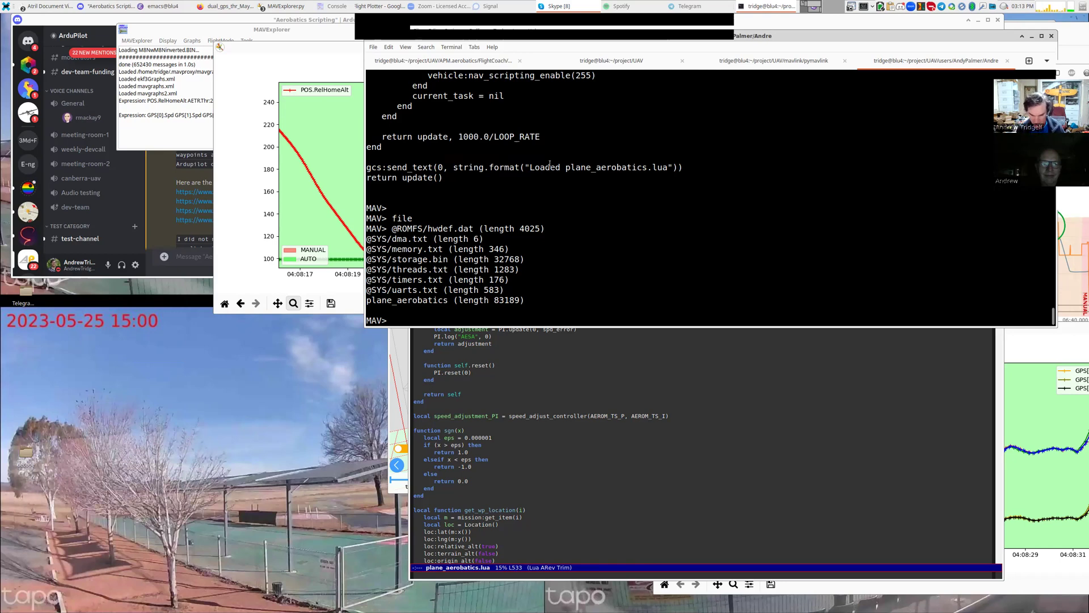
pyautogui.write('graph')
pyautogui.press('Tab')
pyautogui.press('Tab')
pyautogui.press('y')
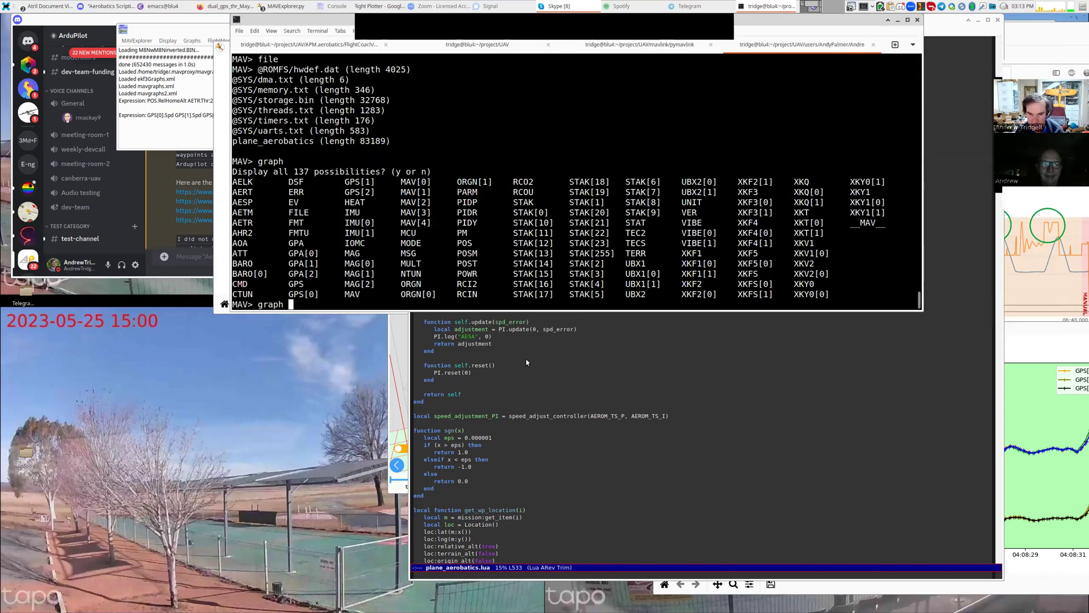
# Highlight the AESA log name in speed_adjust_controller and check for it in the terminal's message list.
pyautogui.click(526, 358)
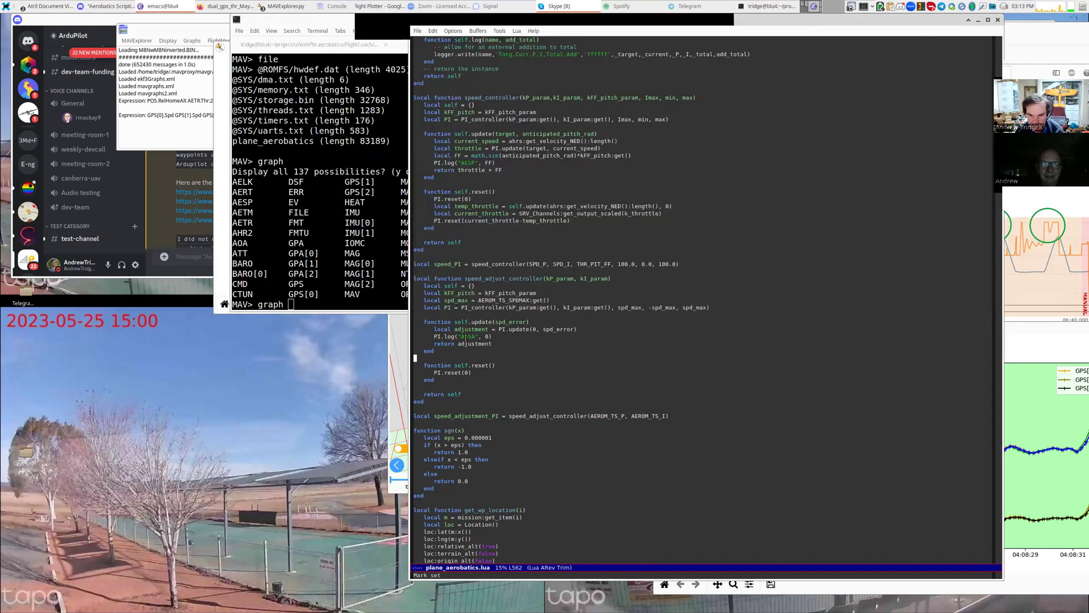
pyautogui.moveTo(464, 336); pyautogui.dragTo(477, 344)
pyautogui.press('Up')
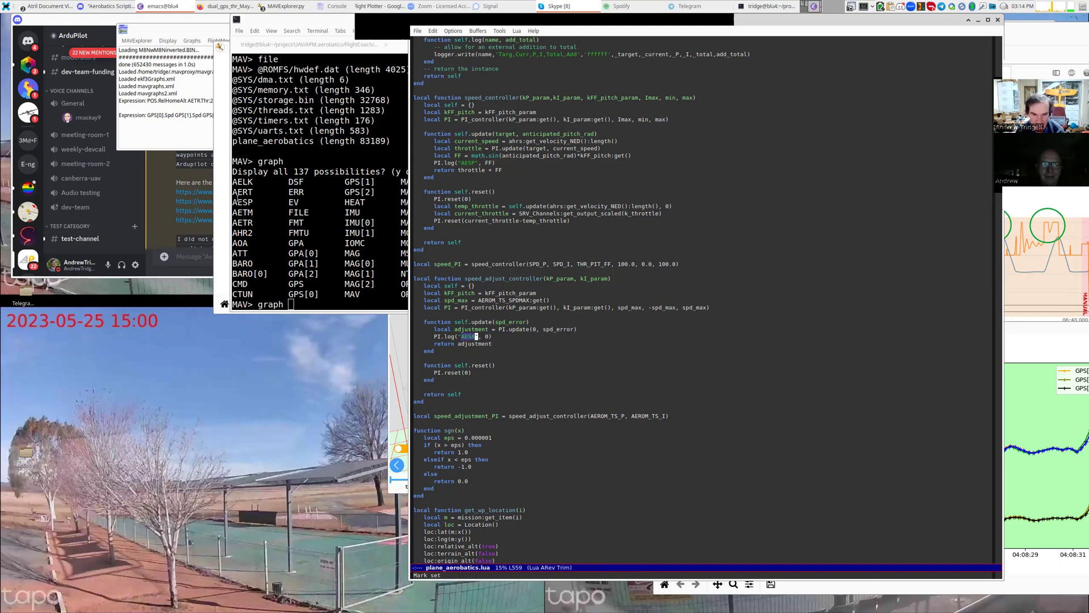
pyautogui.click(261, 209)
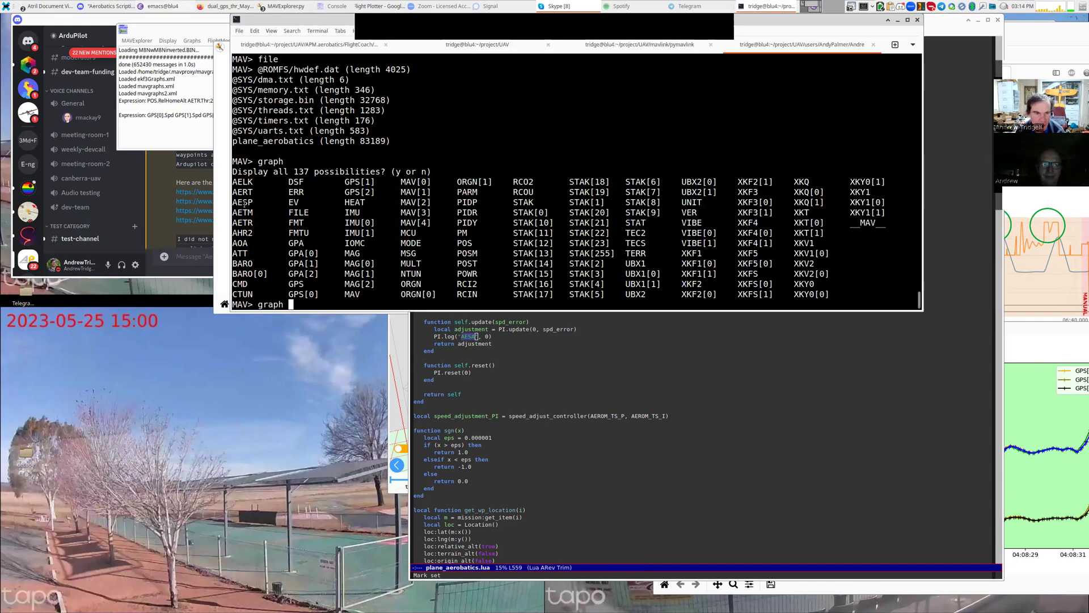
# Highlight AESP in the graph message list and search for it from the start of plane_aerobatics.lua.
pyautogui.moveTo(253, 203); pyautogui.dragTo(231, 203)
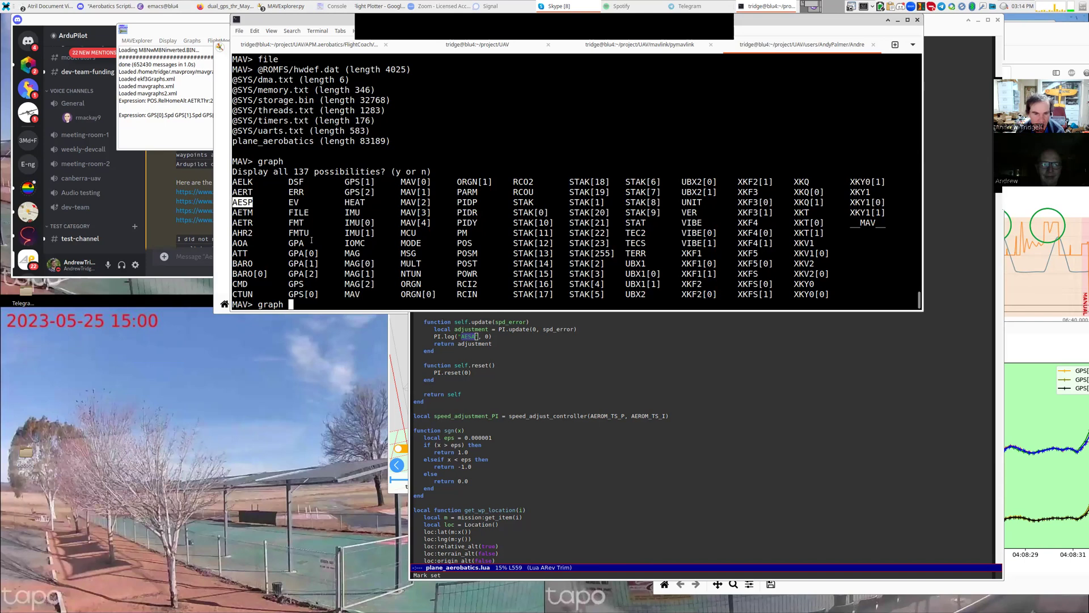
pyautogui.click(550, 363)
pyautogui.press('alt+less')
pyautogui.hotkey('ctrl', 's')
pyautogui.write('AESP')
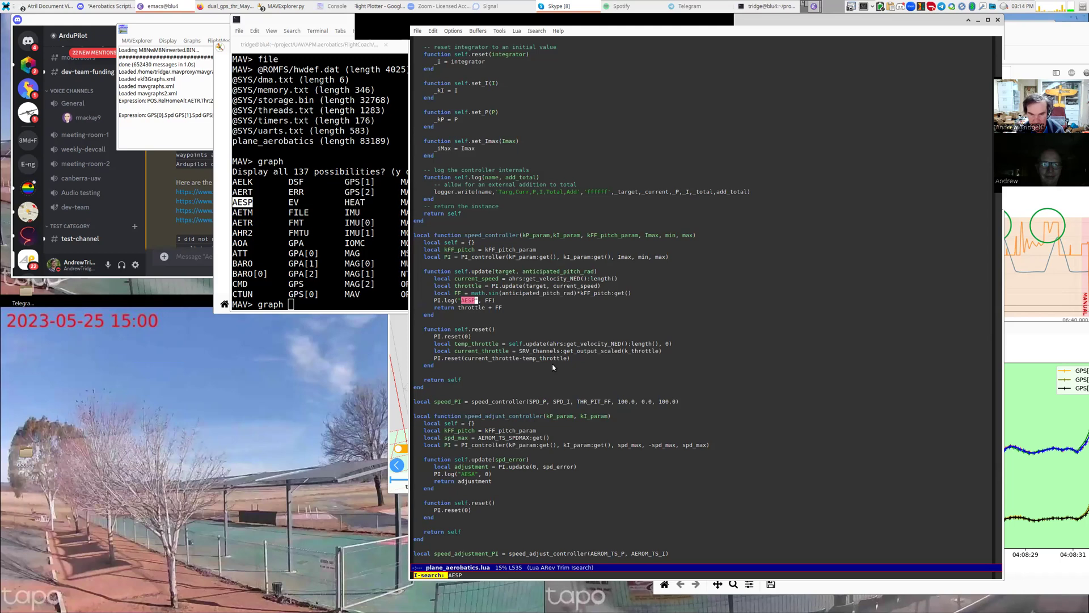
pyautogui.hotkey('ctrl', 'a')
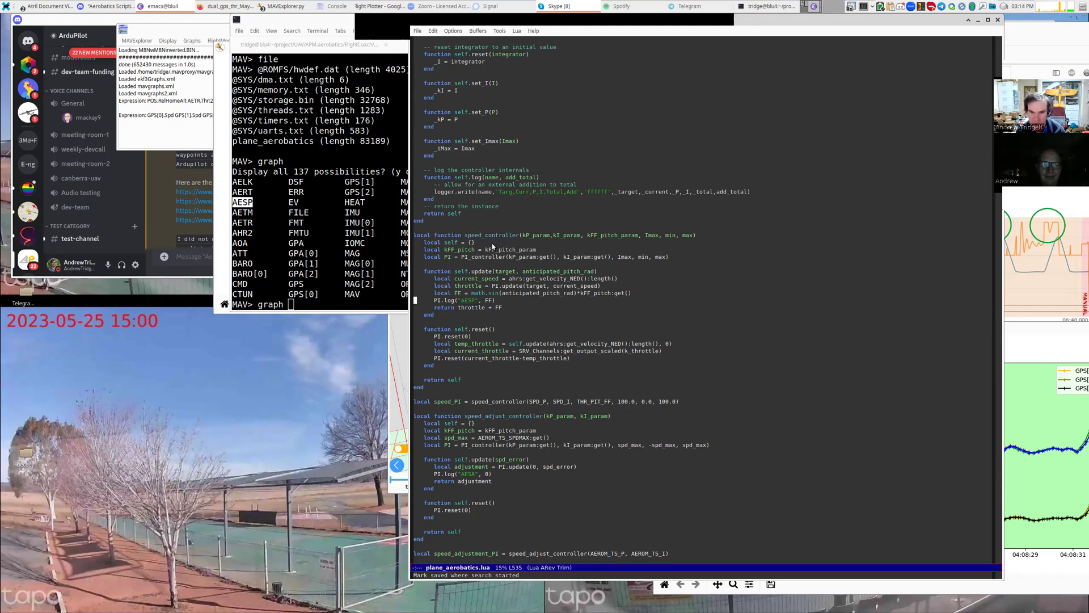
# Highlight the speed_controller function name and the AESP log name in its PI.log call.
pyautogui.moveTo(465, 235); pyautogui.dragTo(521, 240)
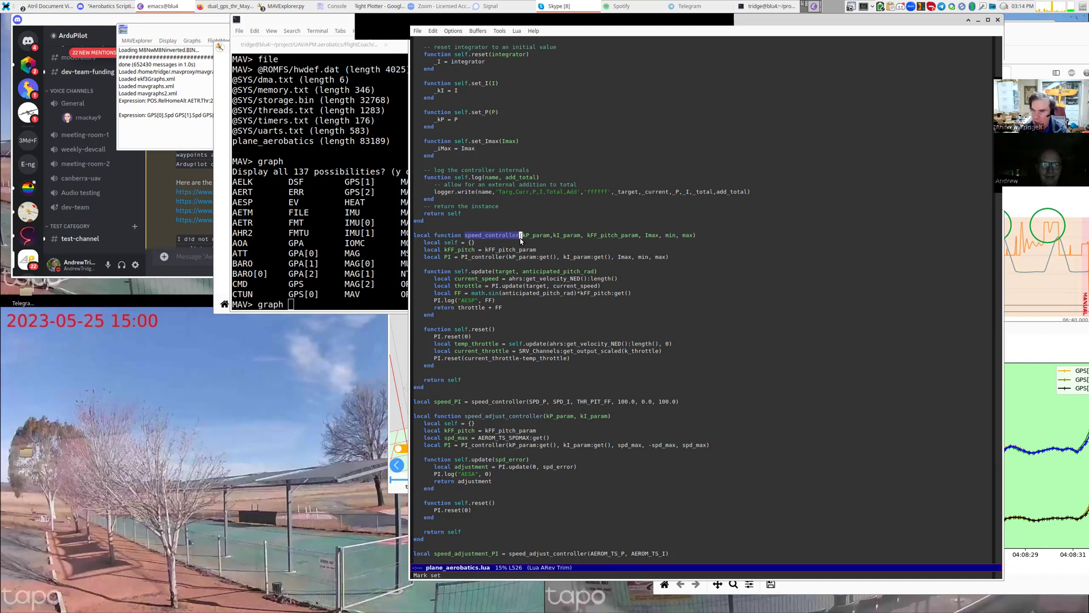
pyautogui.tripleClick(460, 300)
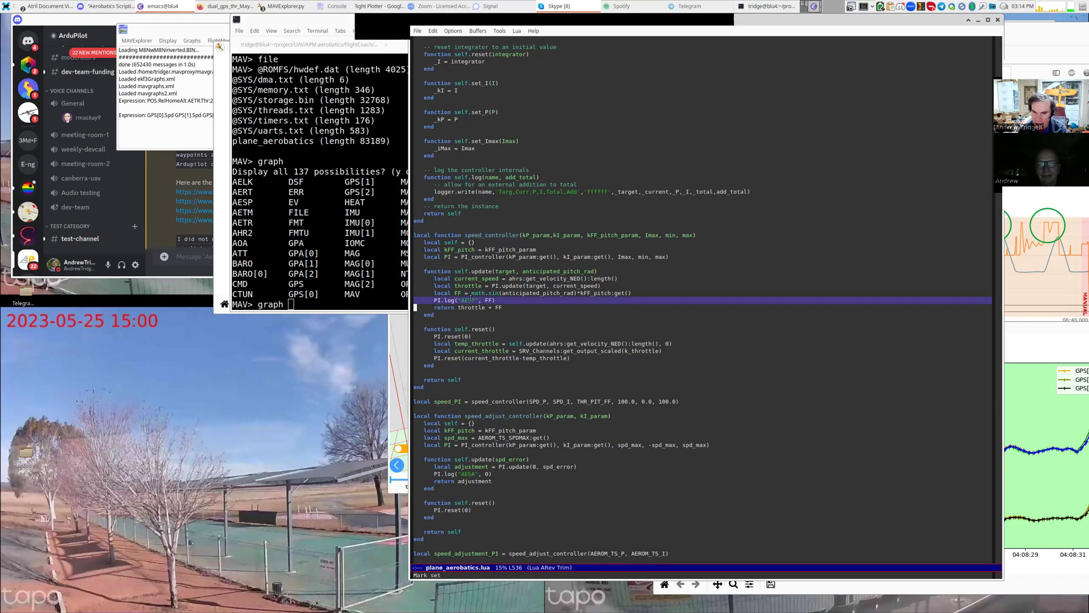
pyautogui.doubleClick(469, 299)
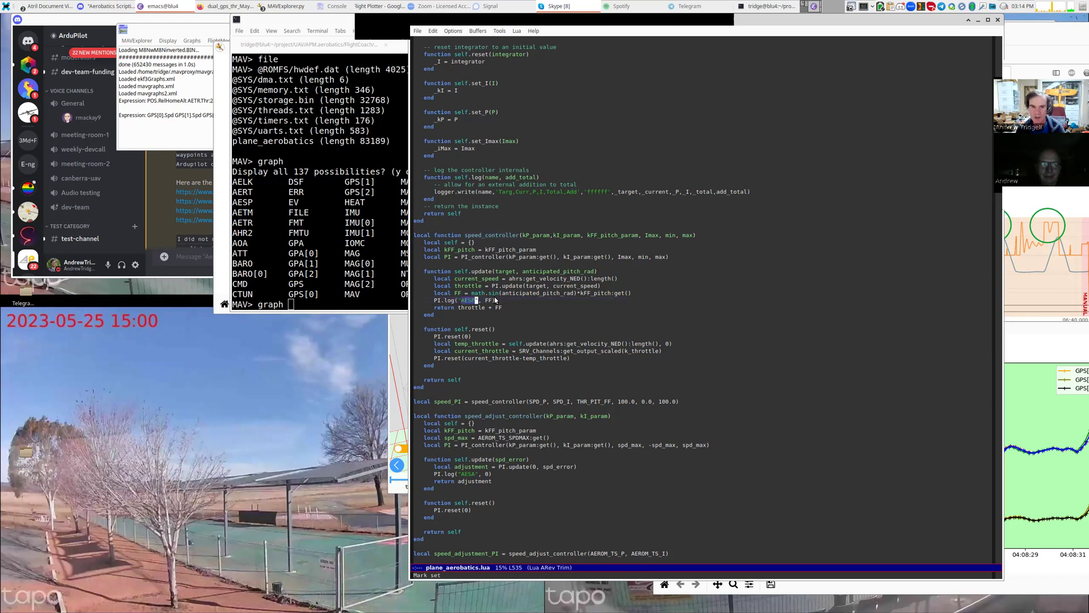
# Shrink the code editor, rearrange it beside the terminal and list the AESP fields available to the graph command.
pyautogui.hotkey('alt', 'F10')
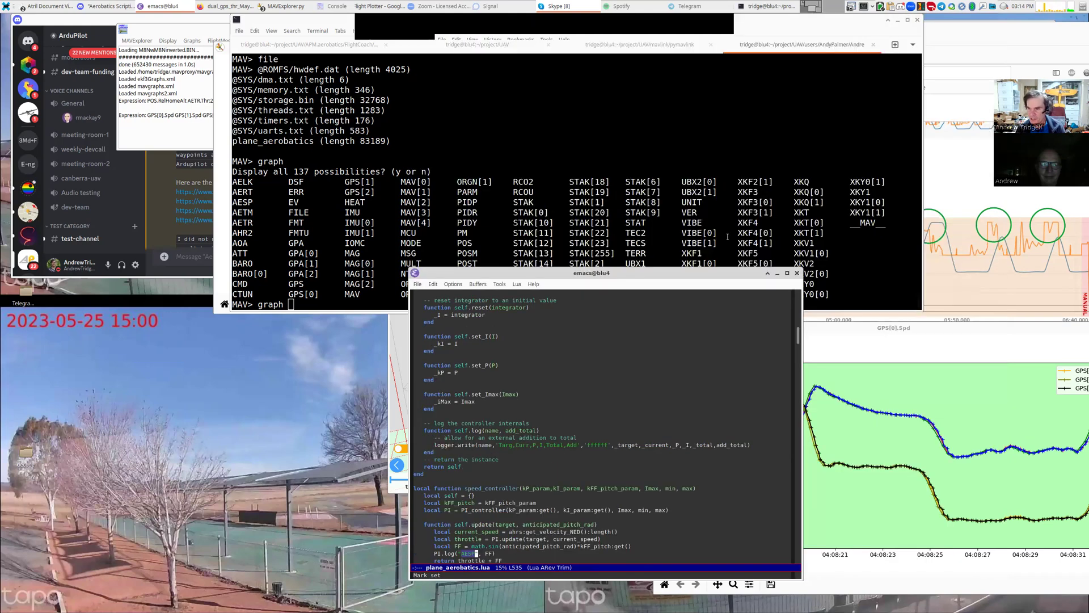
pyautogui.moveTo(668, 253); pyautogui.dragTo(627, 253)
pyautogui.moveTo(633, 346); pyautogui.dragTo(287, 359)
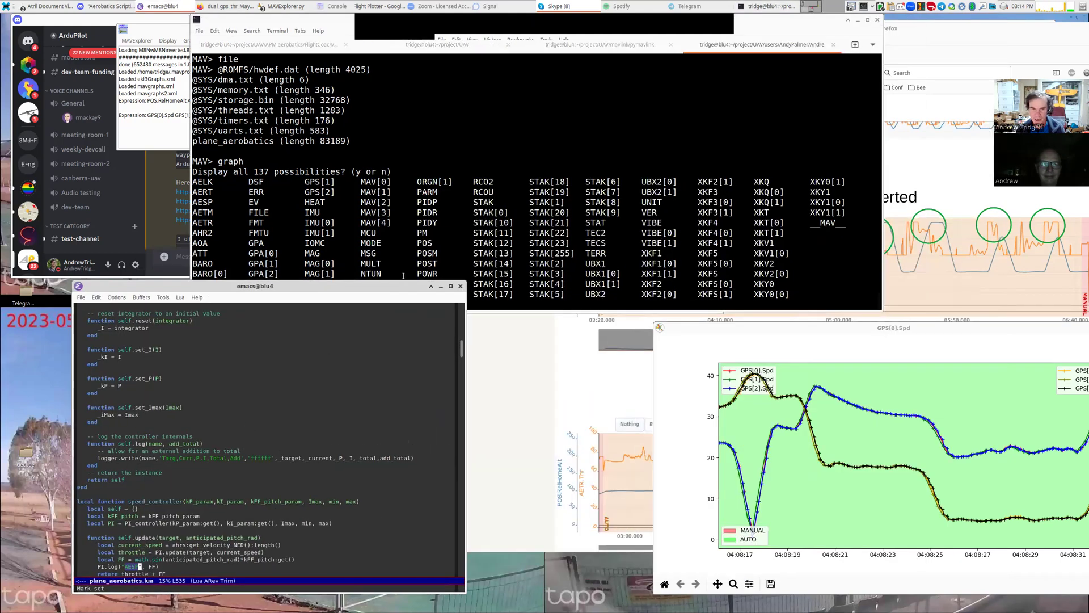
pyautogui.moveTo(423, 218); pyautogui.dragTo(439, 212)
pyautogui.write('AESP.')
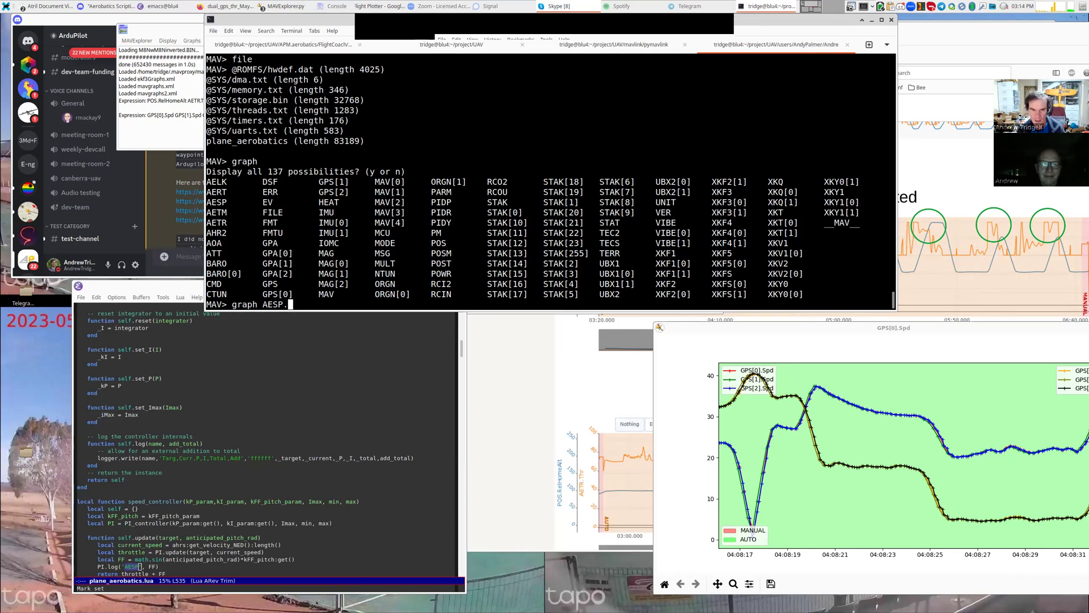
pyautogui.press('Tab')
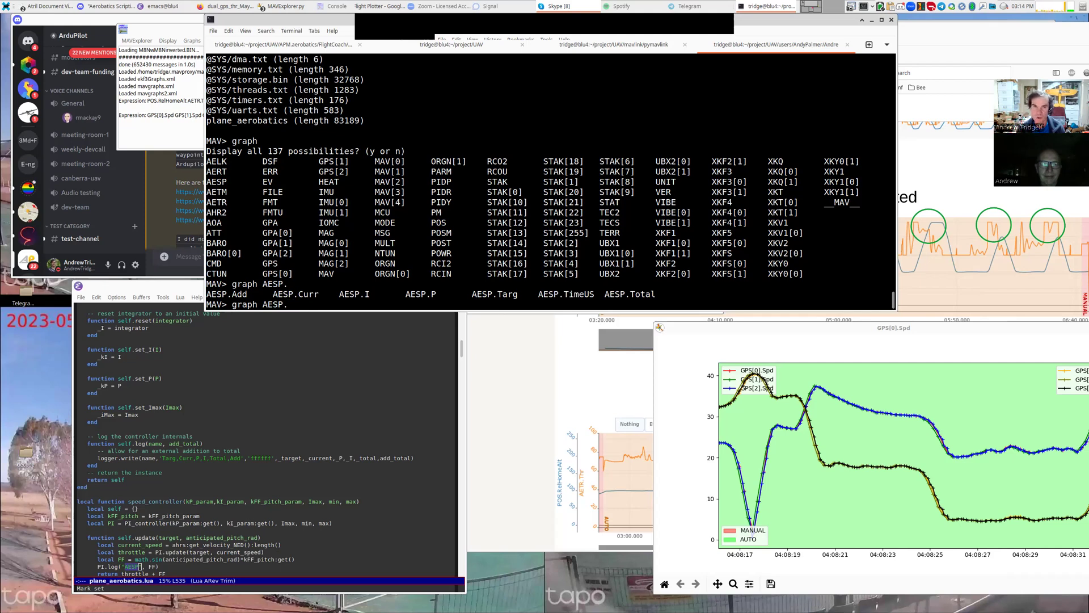
# Discard the unfinished graph command, plot the GPS tracks with map GPS and reposition the map window.
pyautogui.click(287, 6)
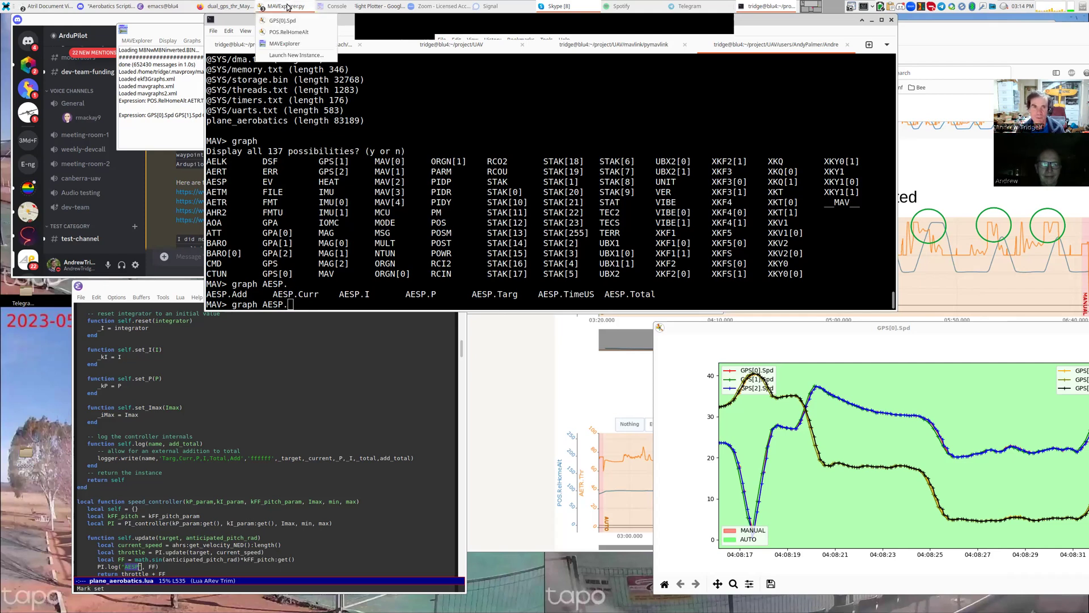
pyautogui.press('Escape')
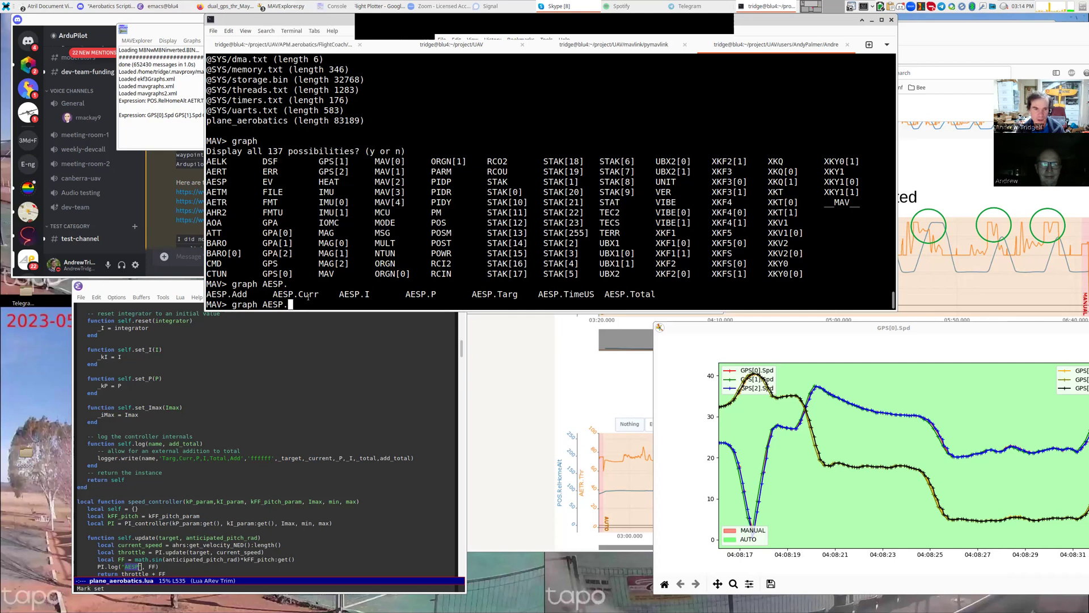
pyautogui.hotkey('ctrl', 'a')
pyautogui.hotkey('ctrl', 'k')
pyautogui.write('map GPS')
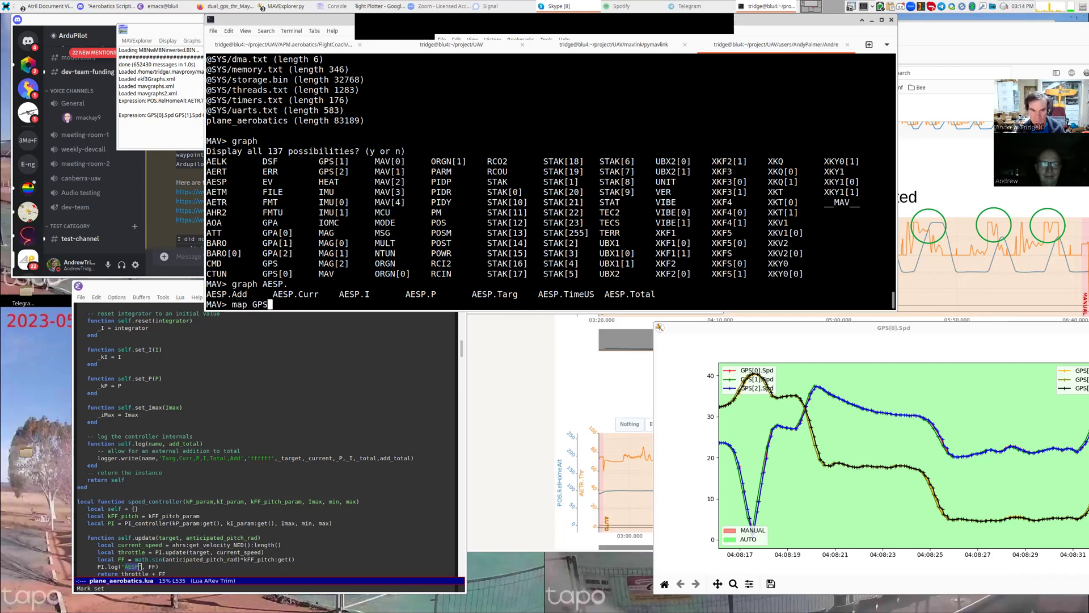
pyautogui.press('Return')
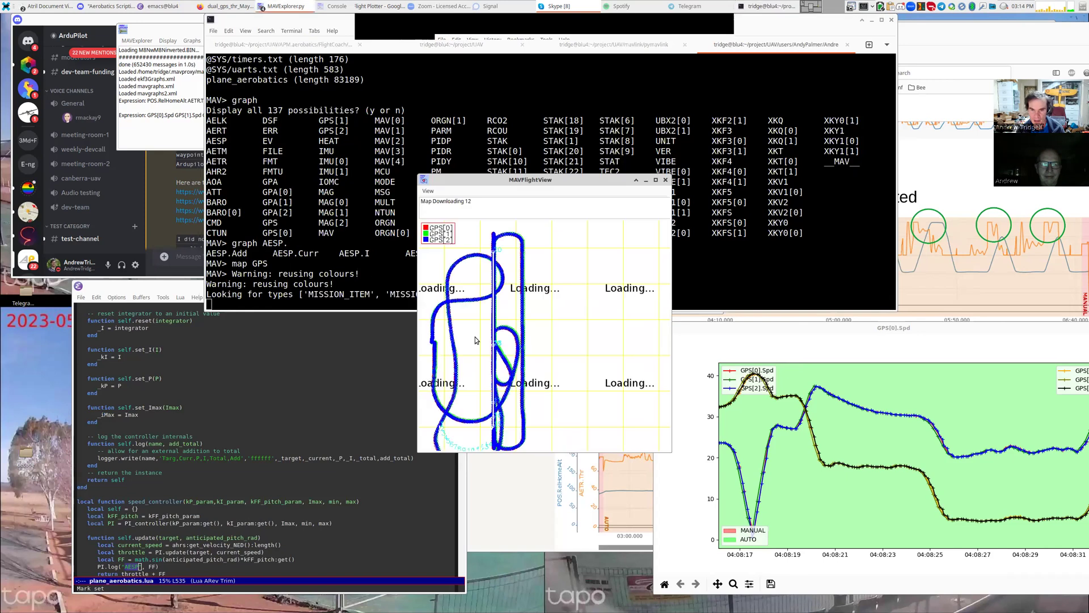
pyautogui.moveTo(652, 294); pyautogui.dragTo(670, 299)
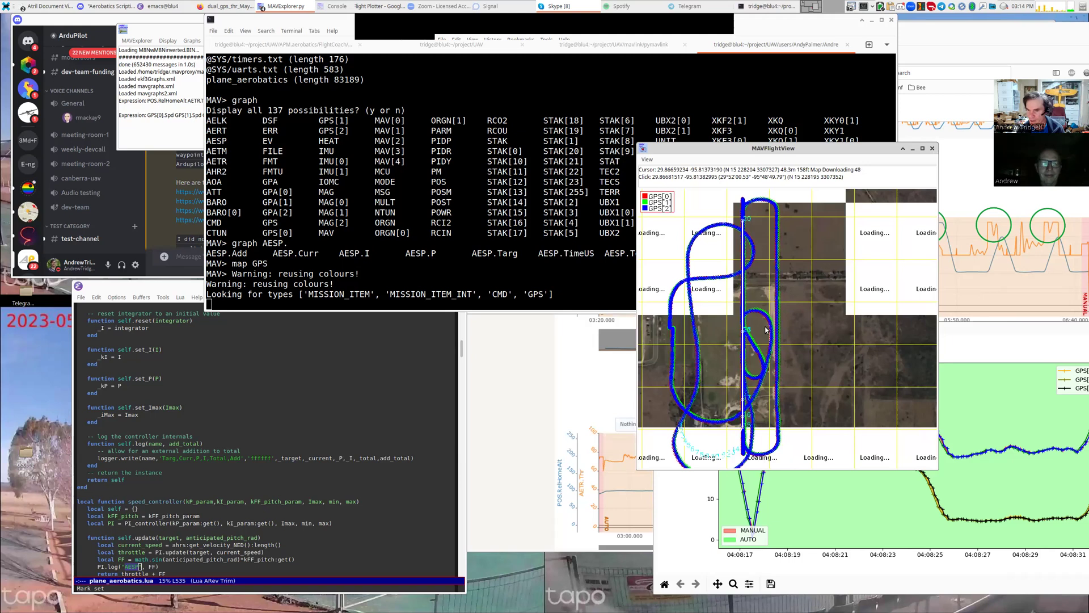
# List the AESP fields for the graph command again and highlight AESP.Targ among them.
pyautogui.click(564, 273)
pyautogui.press('Return')
pyautogui.press('Return')
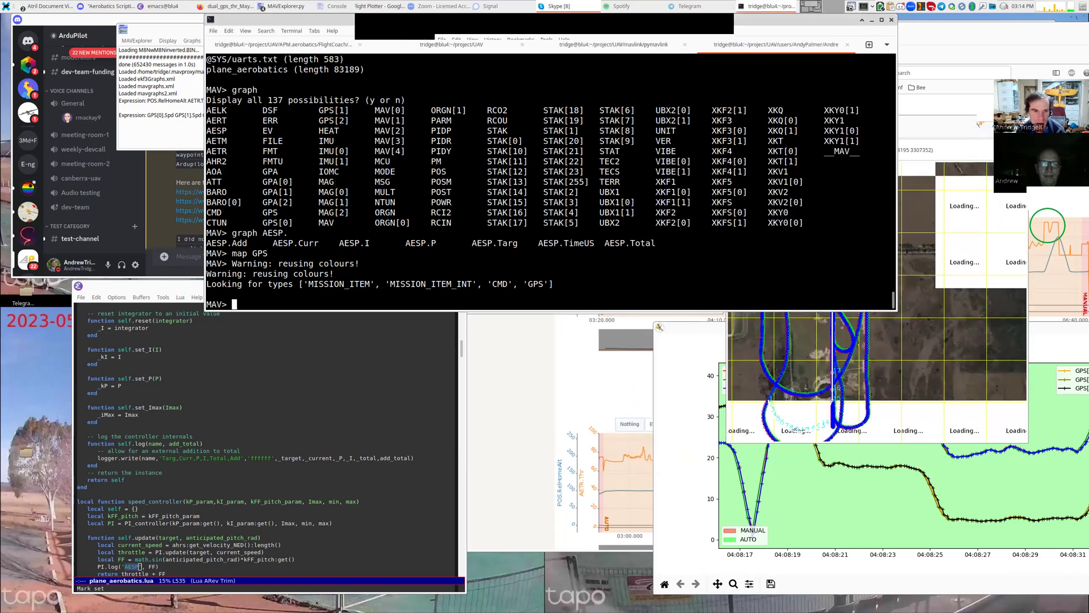
pyautogui.write('graph')
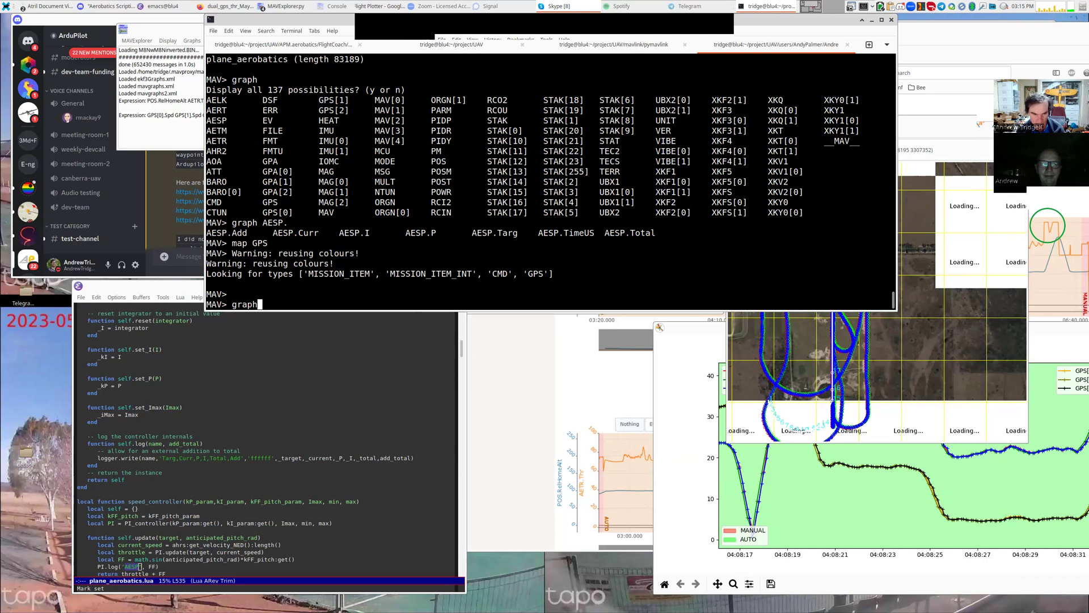
pyautogui.write(' AESP.')
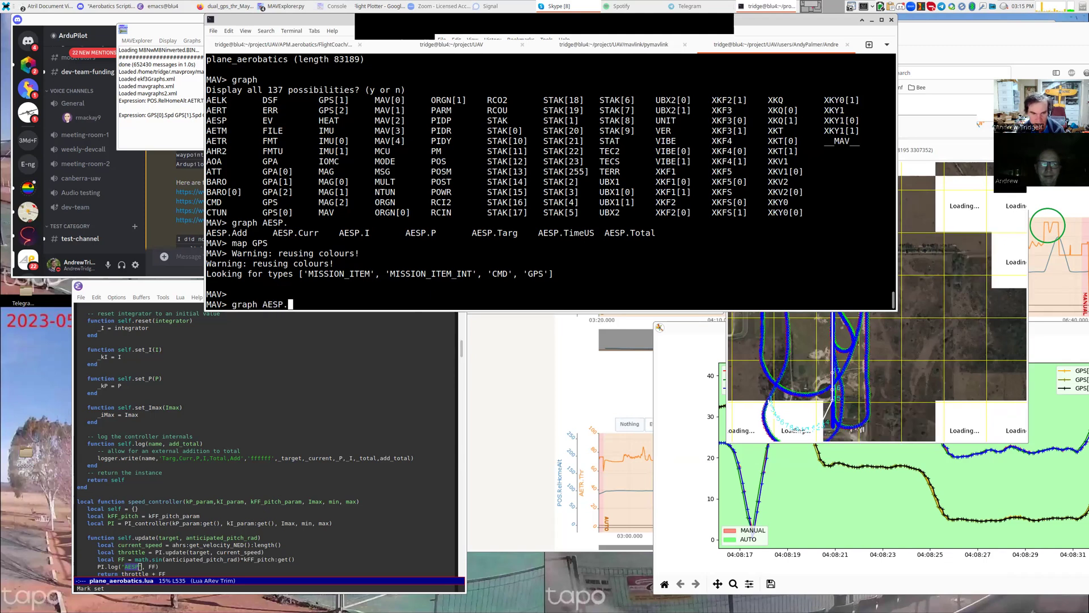
pyautogui.press('Tab')
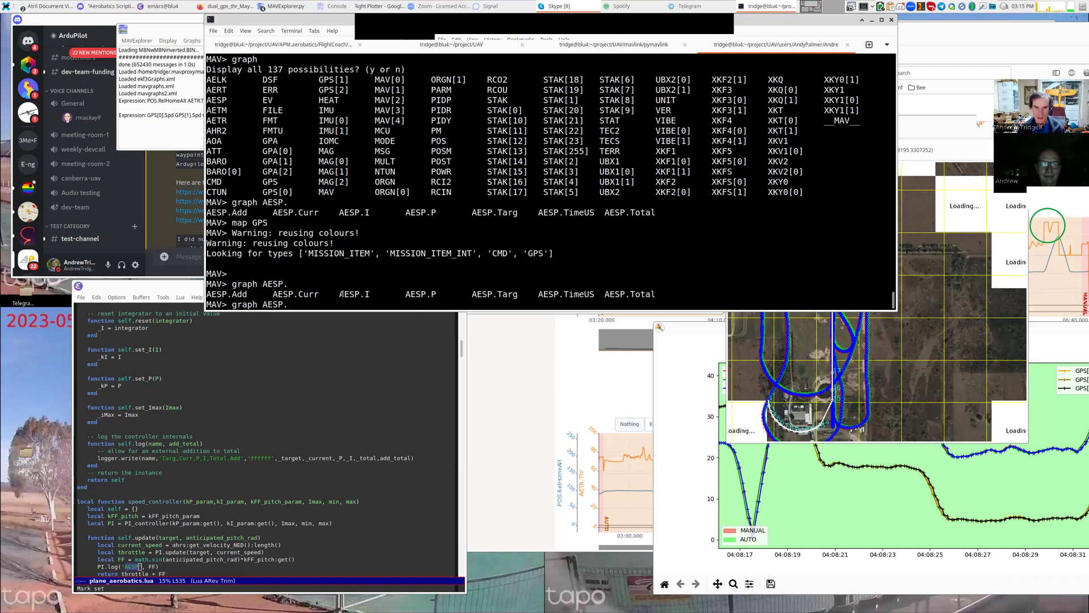
pyautogui.moveTo(341, 293); pyautogui.dragTo(369, 298)
pyautogui.click(370, 296)
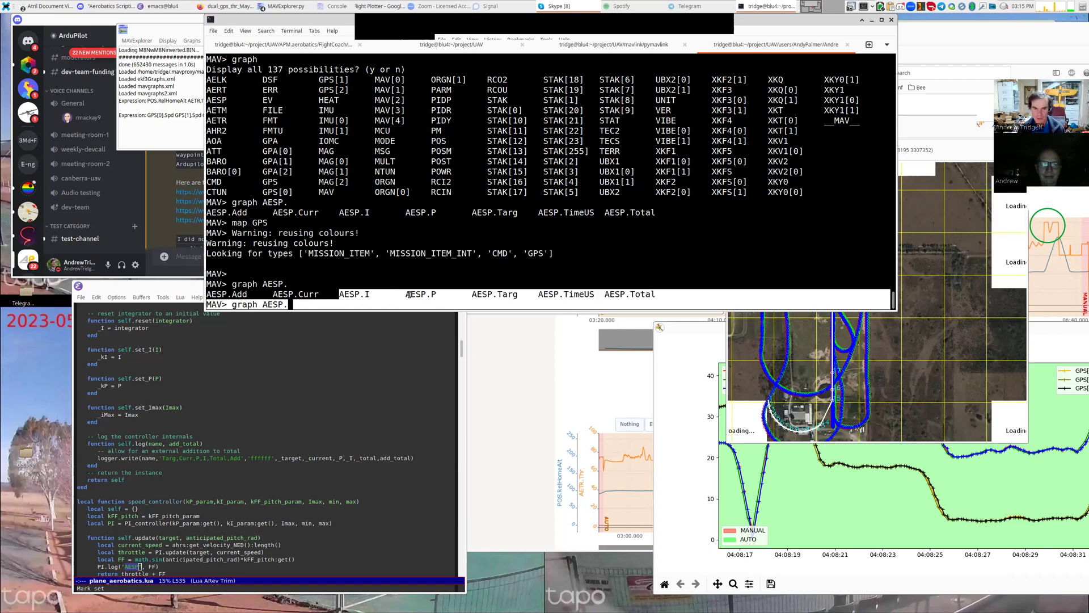
pyautogui.moveTo(472, 294); pyautogui.dragTo(519, 295)
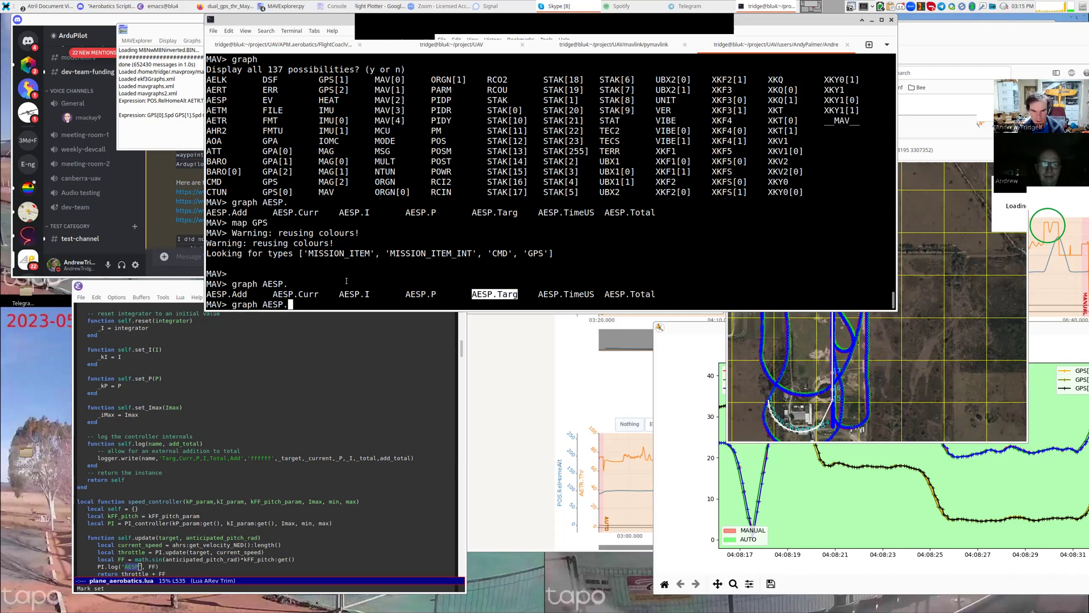
# Graph AESP.Curr together with AESP.Targ and reset the plot to the full flight time range.
pyautogui.write('Curr AESP.Targ')
pyautogui.press('Return')
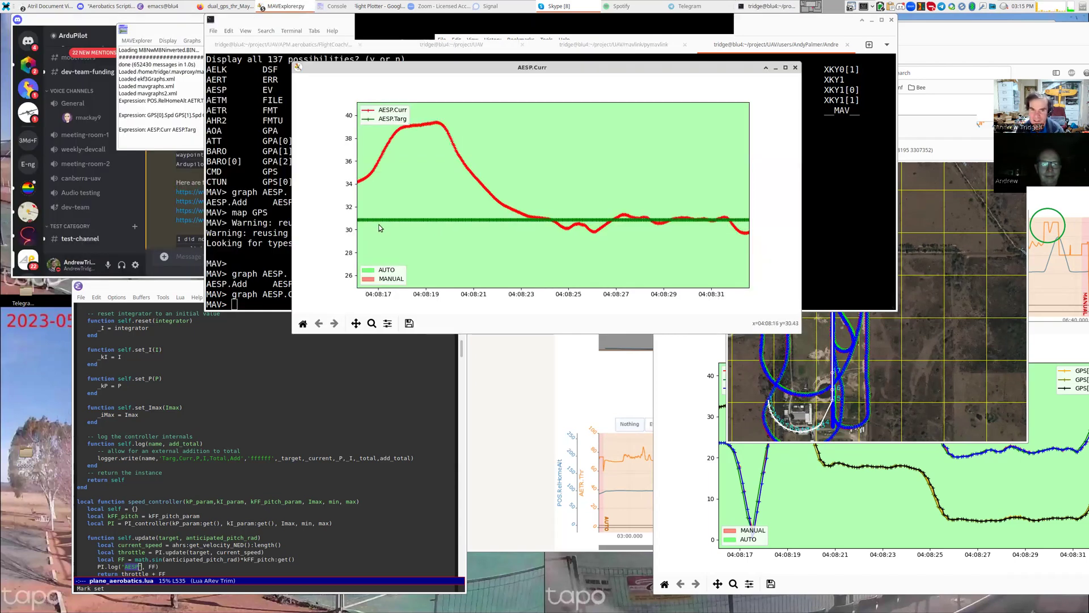
pyautogui.click(303, 324)
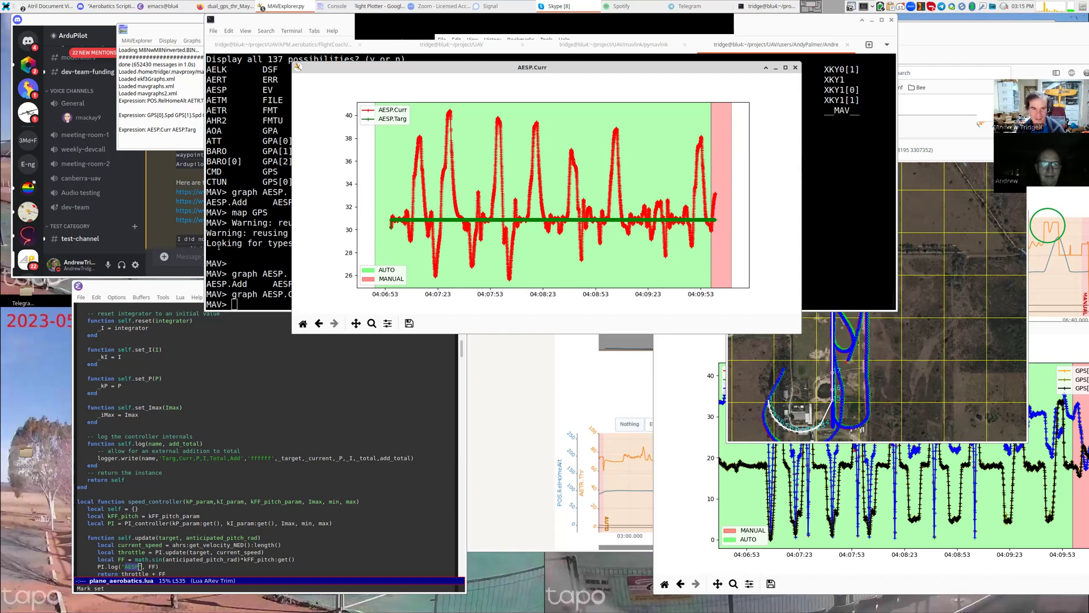
# Display all log parameters matching TR* in the terminal.
pyautogui.click(242, 248)
pyautogui.write('param ')
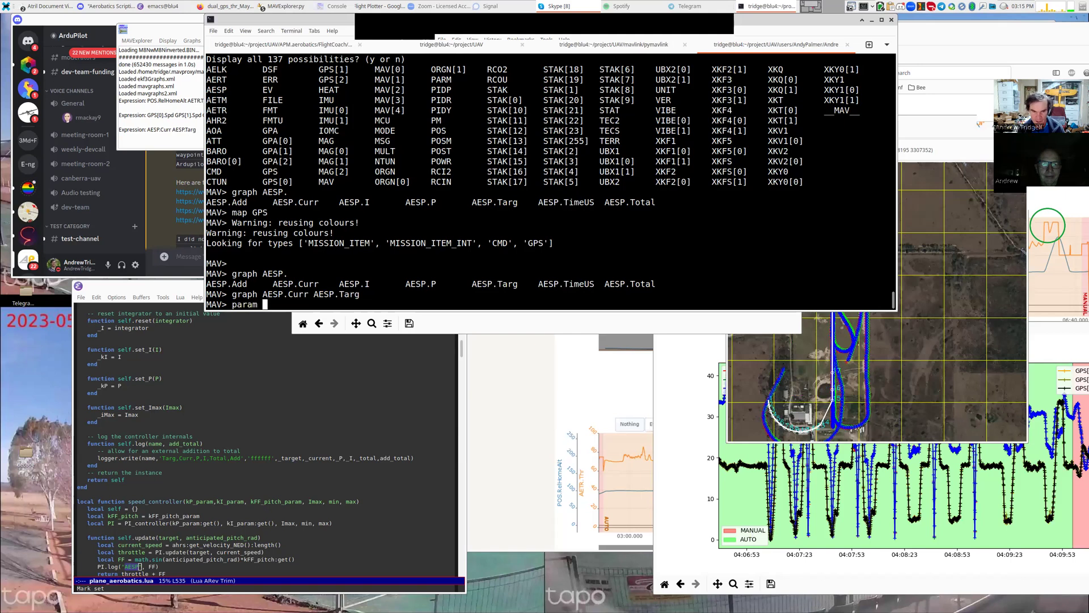
pyautogui.write('TR*')
pyautogui.press('Return')
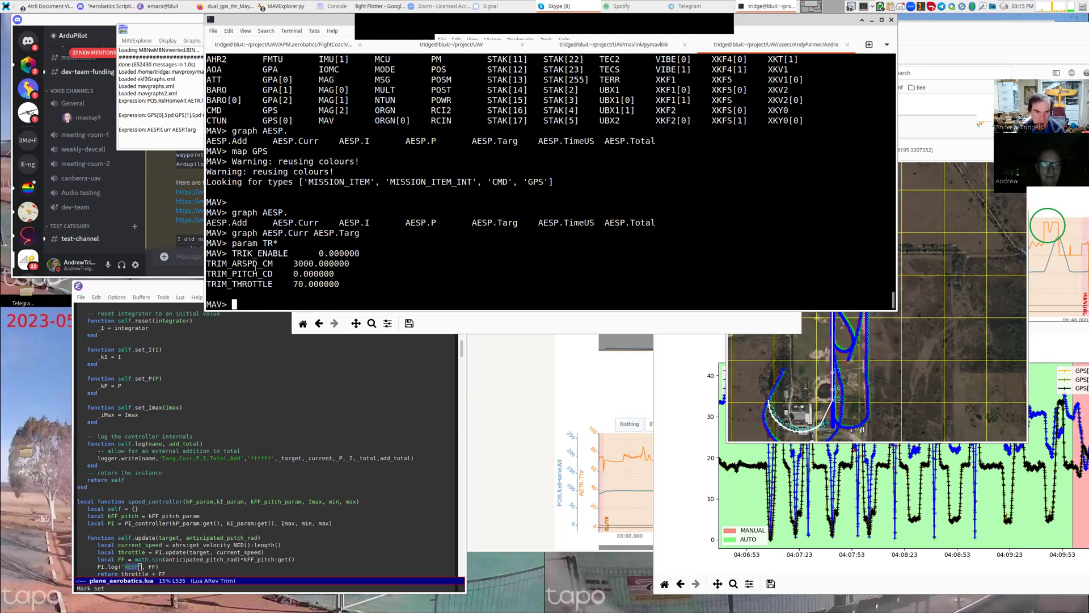
# Highlight the TRIM_ARSPD_CM line and place the terminal beside the AESP graph to compare it with the target speed.
pyautogui.doubleClick(255, 264)
pyautogui.tripleClick(256, 265)
pyautogui.moveTo(533, 290); pyautogui.dragTo(455, 253)
pyautogui.click(486, 279)
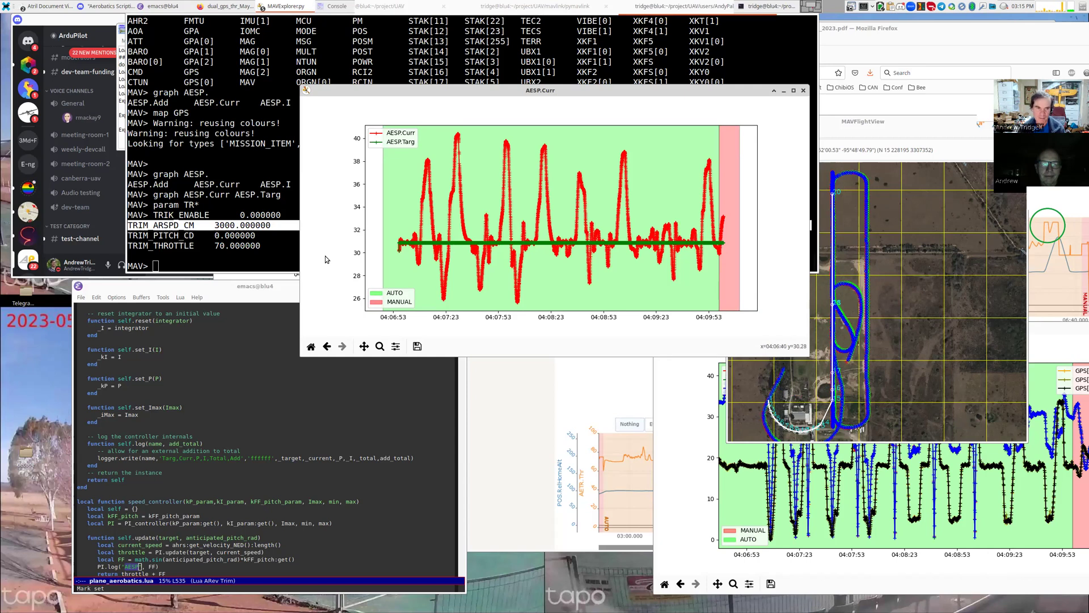
pyautogui.tripleClick(168, 225)
pyautogui.click(534, 292)
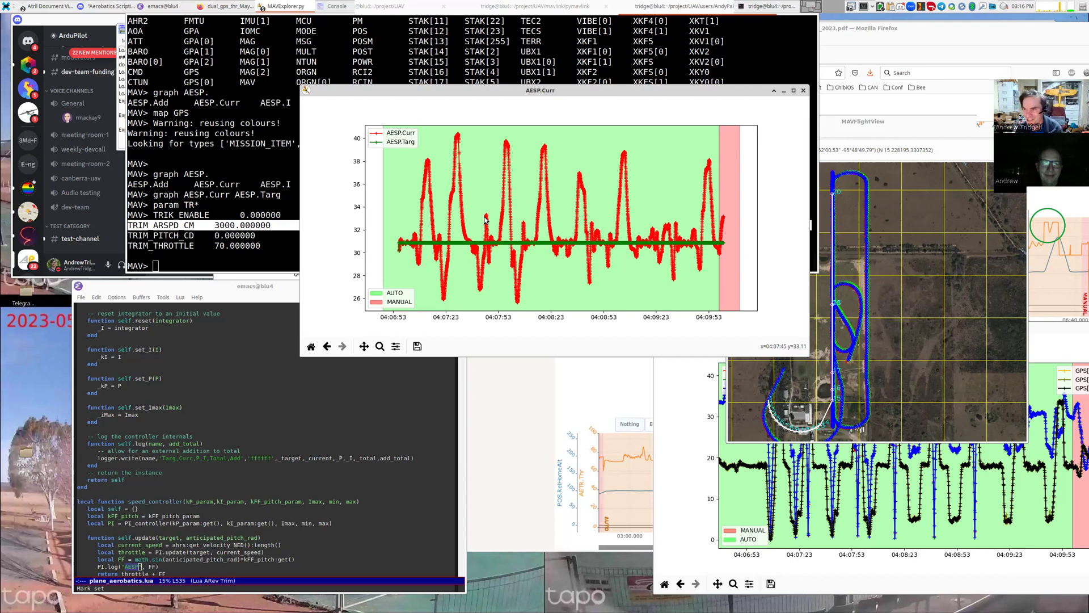
# Graph AESP.Curr and AESP.Targ with POS.RelHomeAlt on the second axis.
pyautogui.click(321, 458)
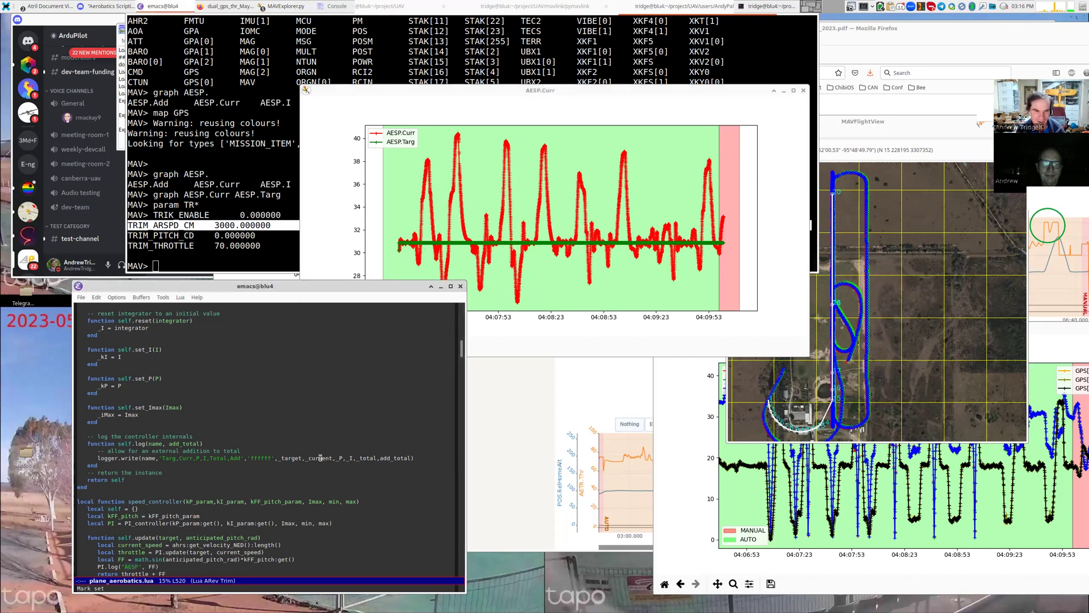
pyautogui.click(255, 224)
pyautogui.press('Return')
pyautogui.press('Return')
pyautogui.press('Up')
pyautogui.press('Up')
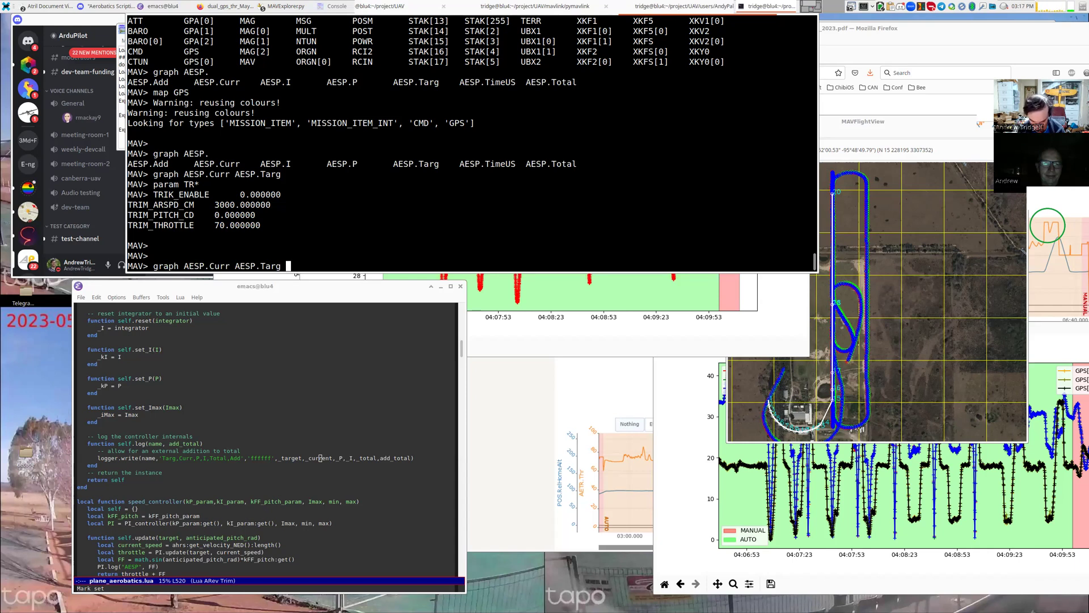
pyautogui.write('POS.RelHomeAlt:2')
pyautogui.press('Return')
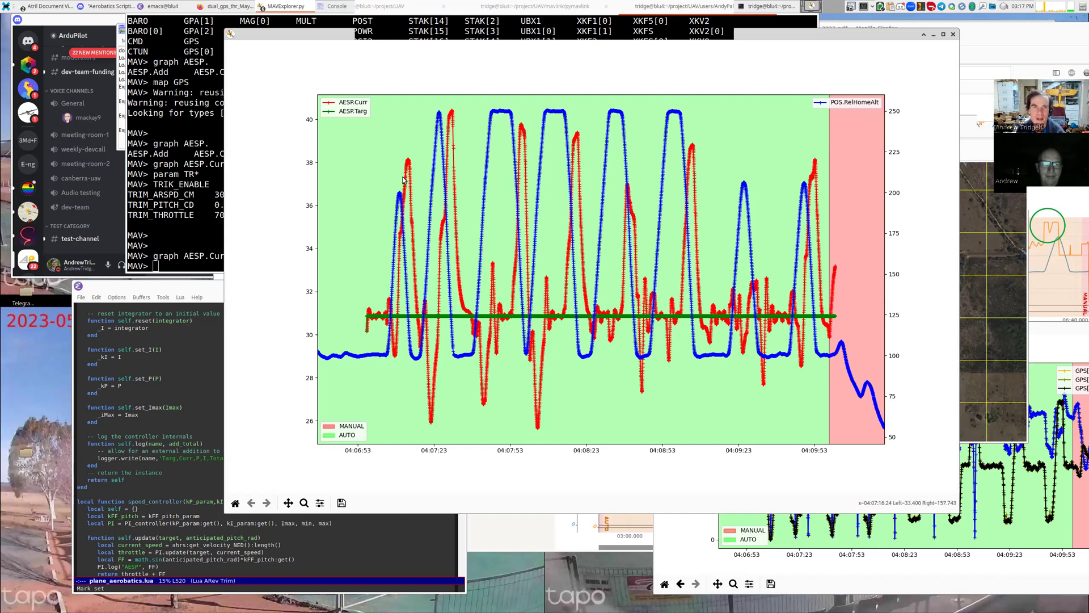
# Rerun the speed and altitude graph with AETR.Thr added on the second axis.
pyautogui.click(294, 5)
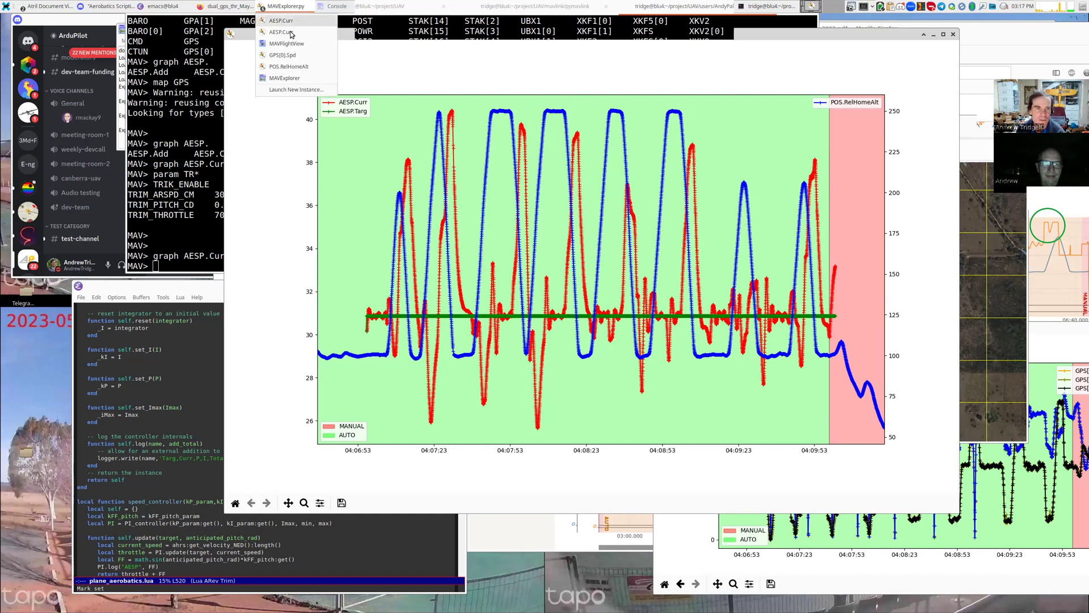
pyautogui.click(181, 406)
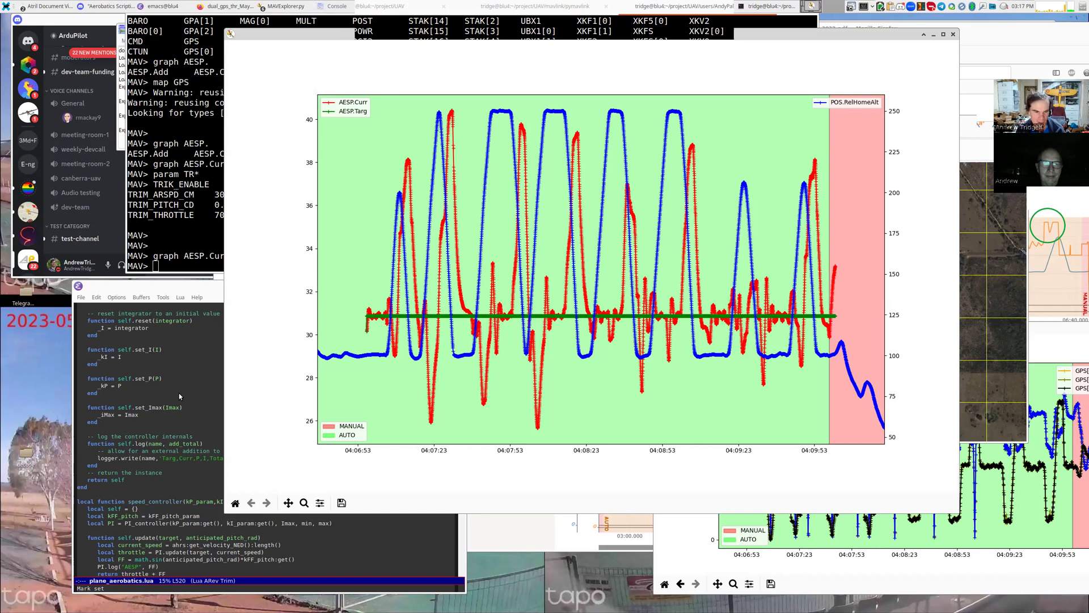
pyautogui.click(181, 396)
pyautogui.click(182, 227)
pyautogui.press('Up')
pyautogui.write('AETR')
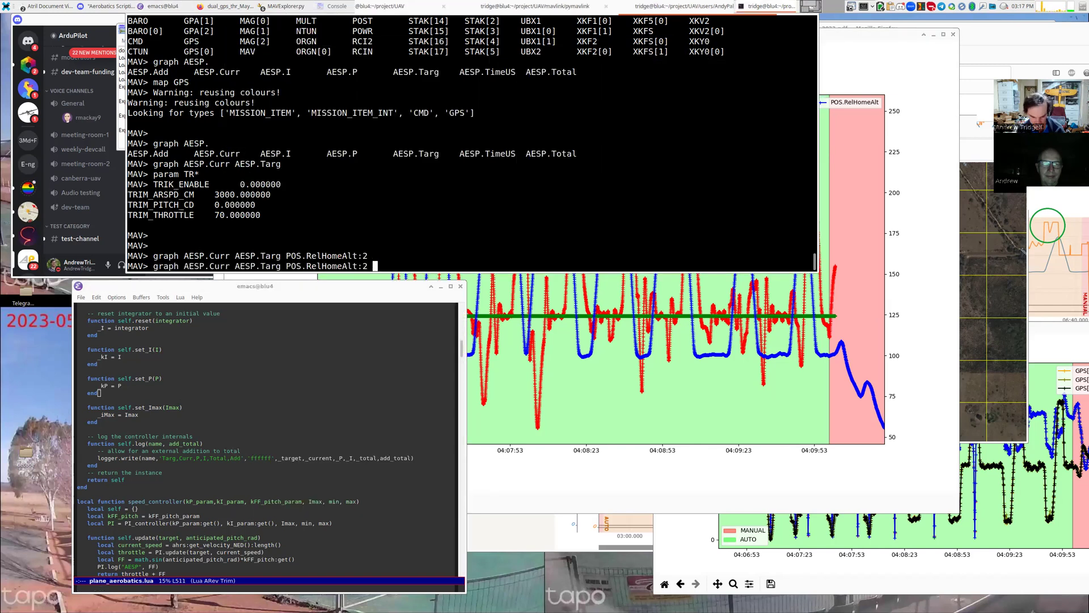
pyautogui.write('.Thr:2')
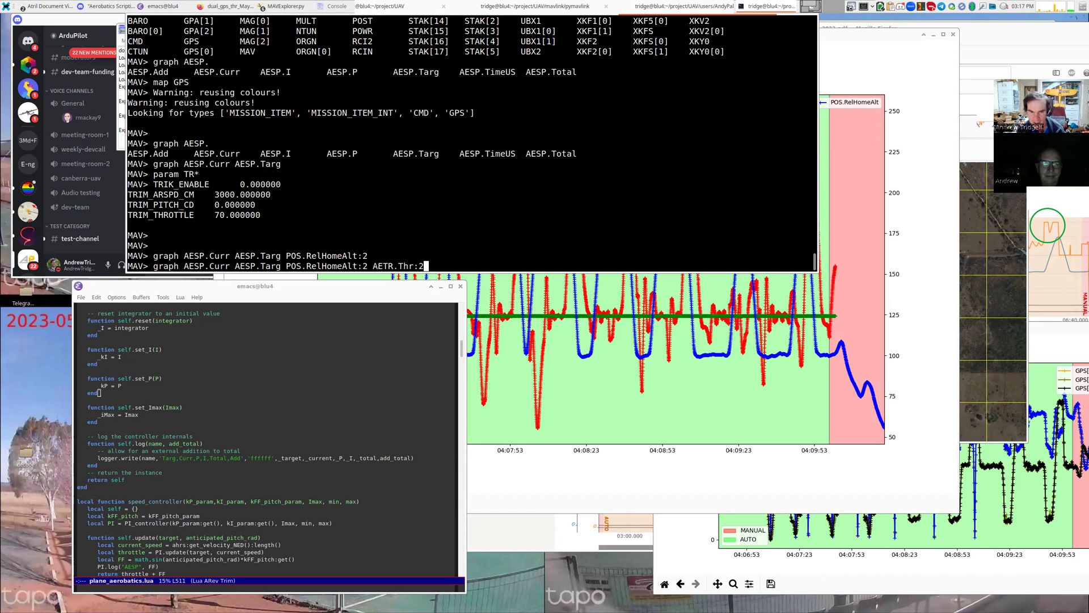
pyautogui.press('Return')
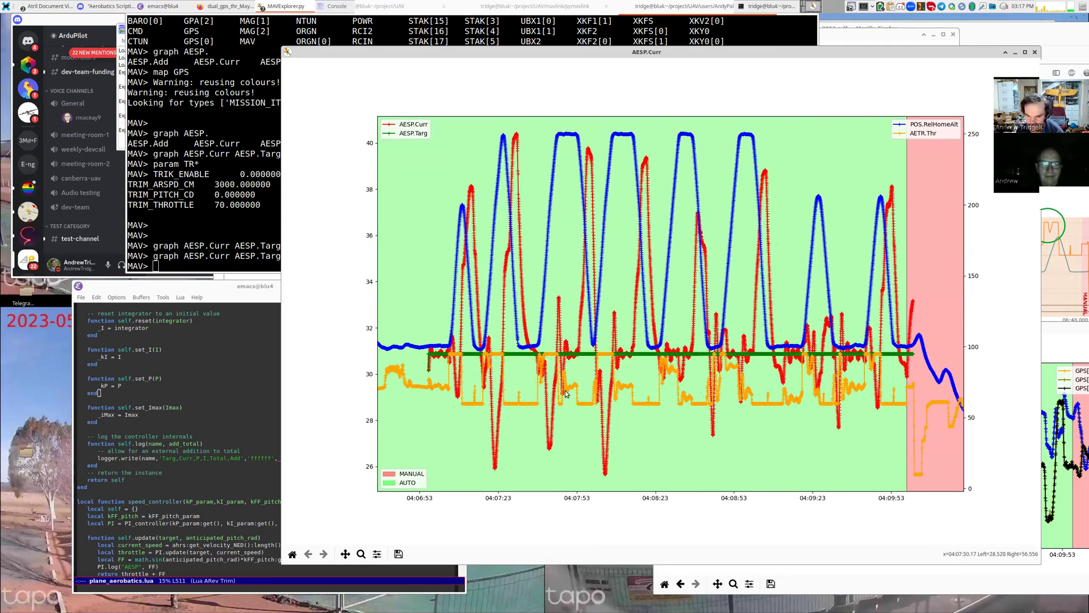
# Zoom the graph to the climb between about 04:07:13 and 04:07:32, and display parameters matching THR*MA* to check THR_MAX.
pyautogui.click(361, 554)
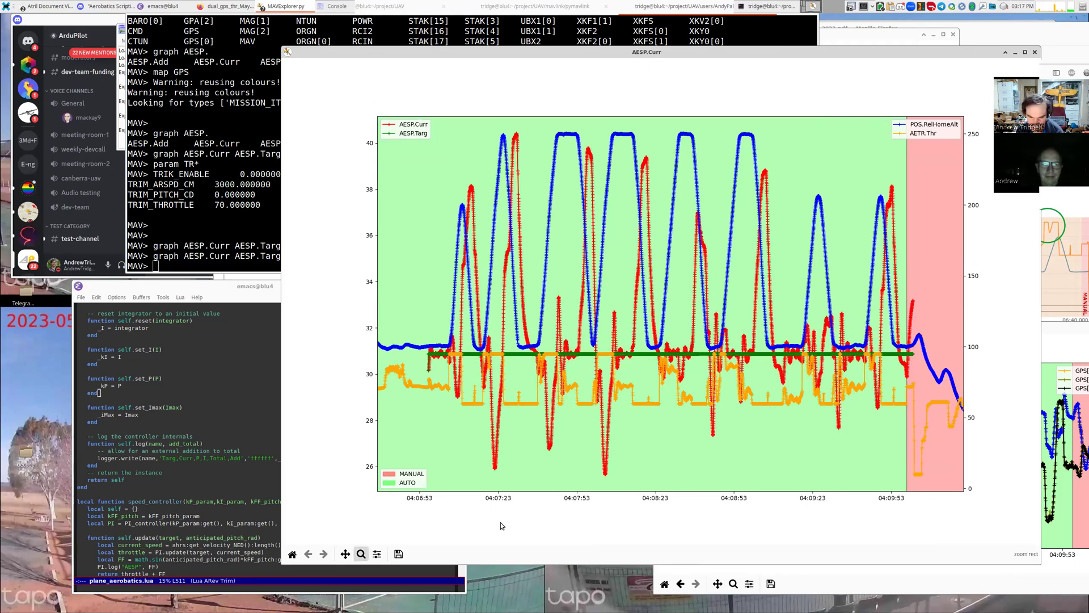
pyautogui.moveTo(524, 477); pyautogui.dragTo(471, 117)
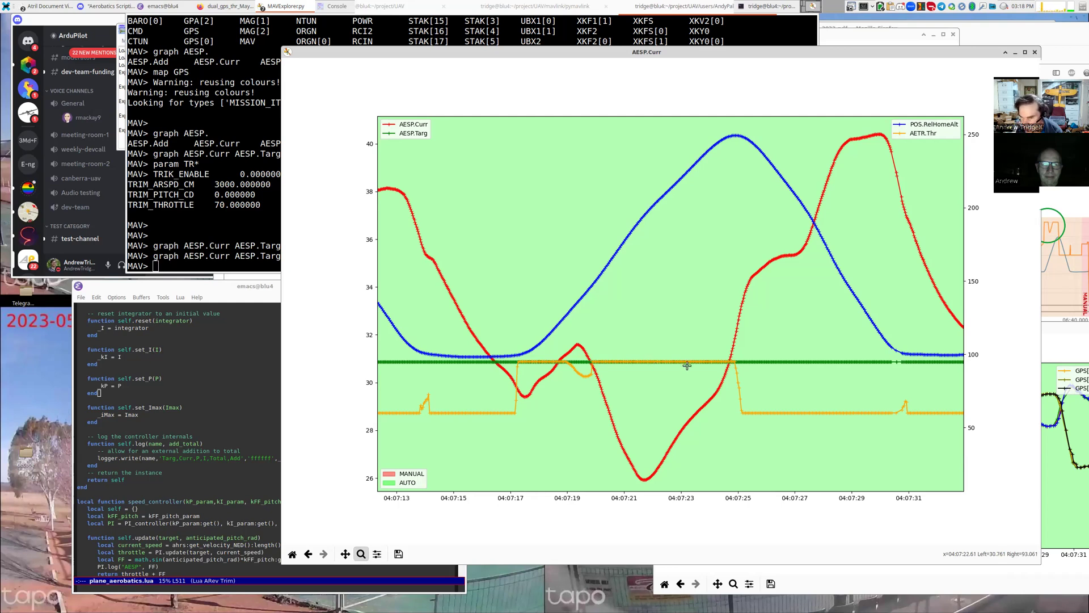
pyautogui.click(247, 208)
pyautogui.write('param THR*MA*')
pyautogui.press('Return')
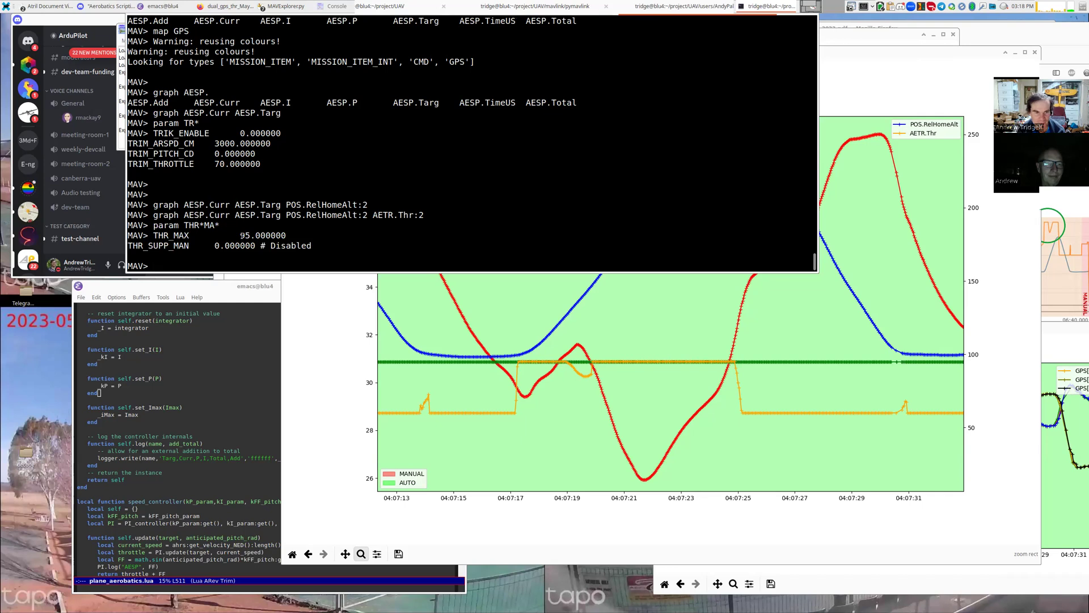
pyautogui.tripleClick(242, 235)
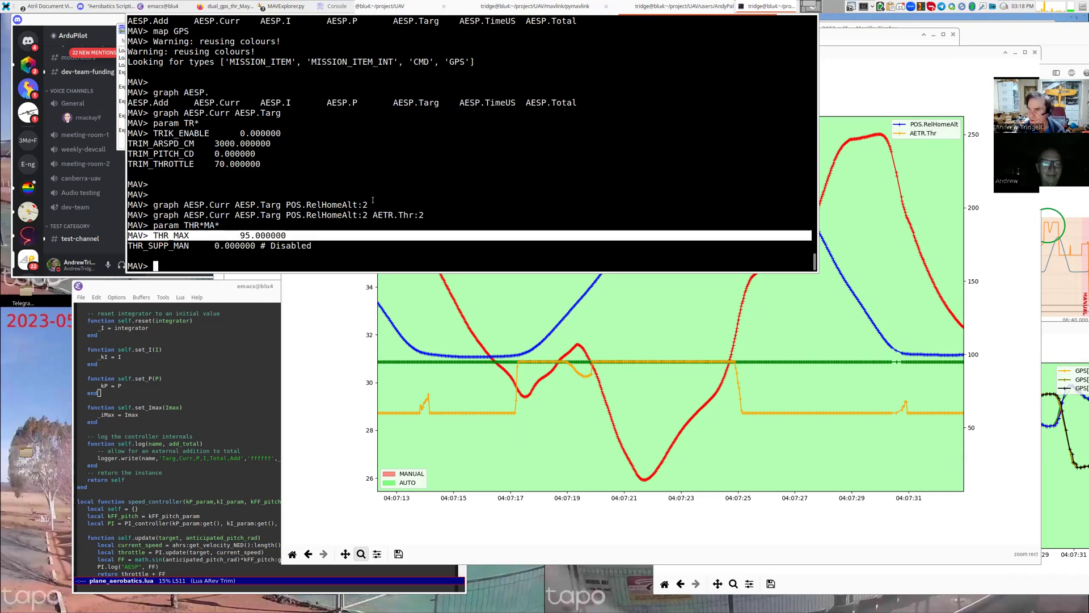
# Examine AESP.Curr and AETR.Thr through the descent and level-off from about 04:07:19 to 04:07:38 on the speed graph.
pyautogui.click(625, 362)
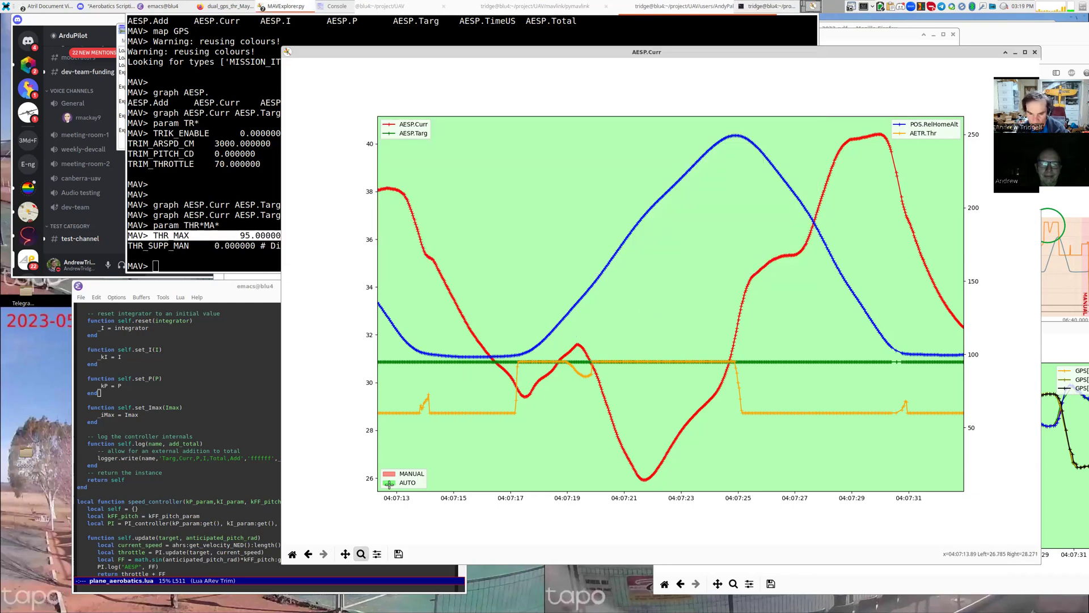
pyautogui.click(345, 554)
pyautogui.moveTo(745, 322); pyautogui.dragTo(579, 312)
pyautogui.moveTo(572, 147); pyautogui.dragTo(572, 171)
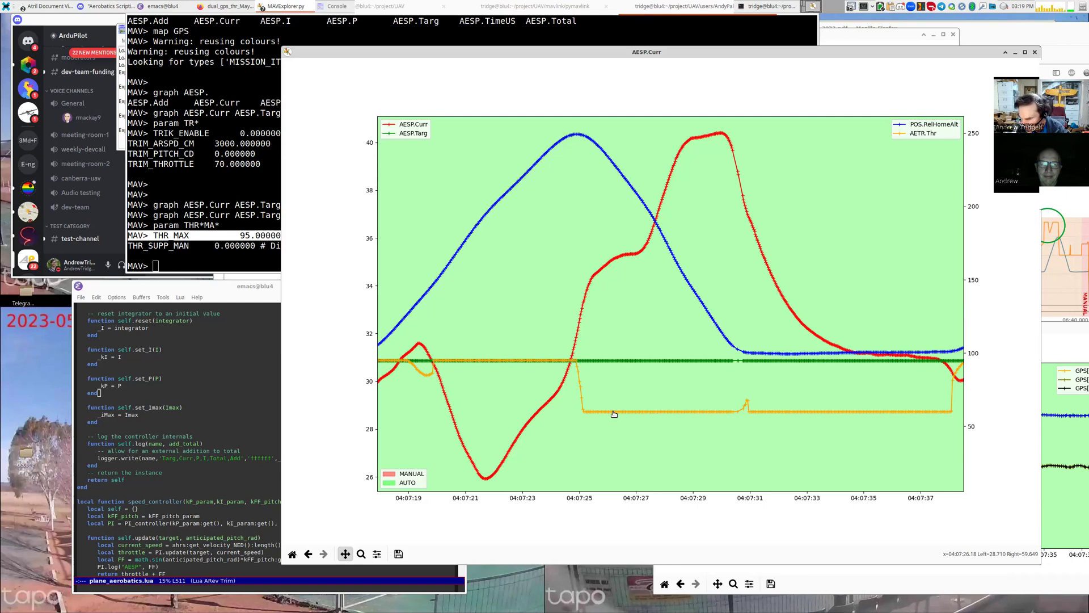
# Display all log parameters matching AEROM* in the terminal and highlight the AEROM_THR_MIN line.
pyautogui.click(217, 213)
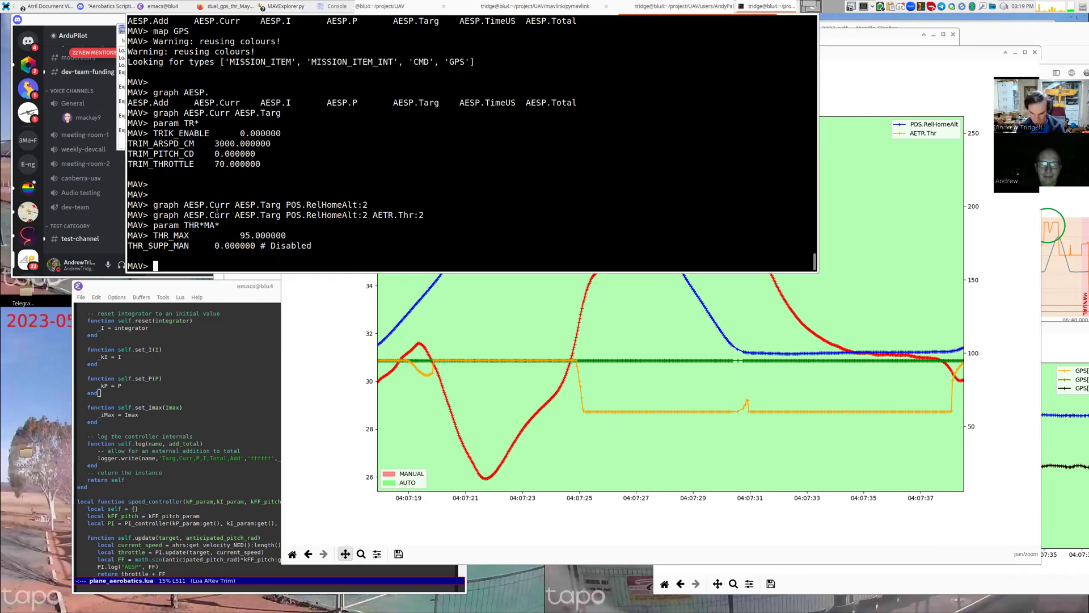
pyautogui.write('param AE')
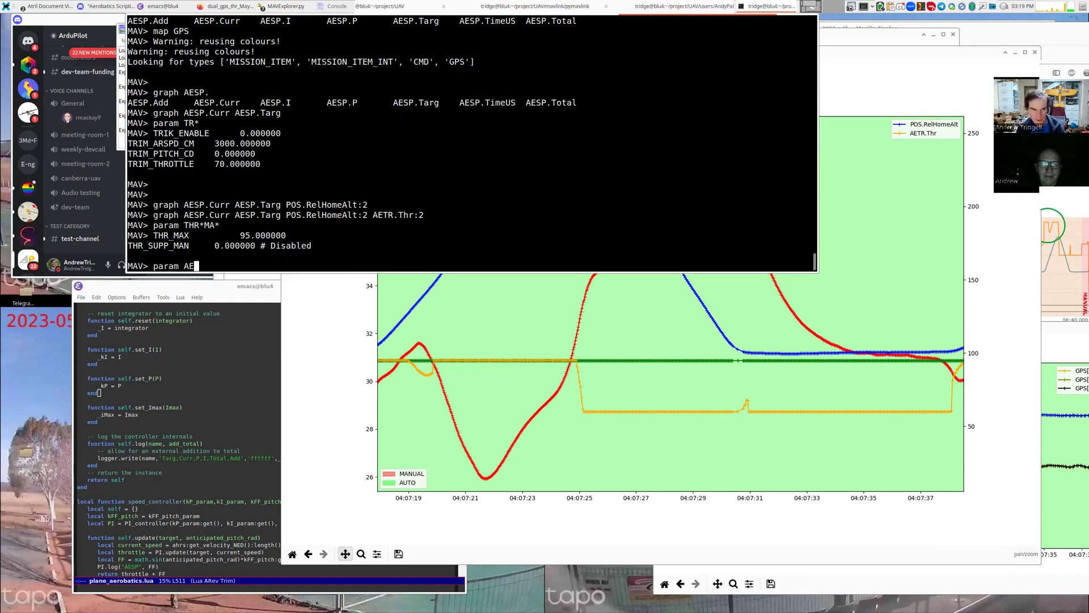
pyautogui.write('ROM*')
pyautogui.press('Return')
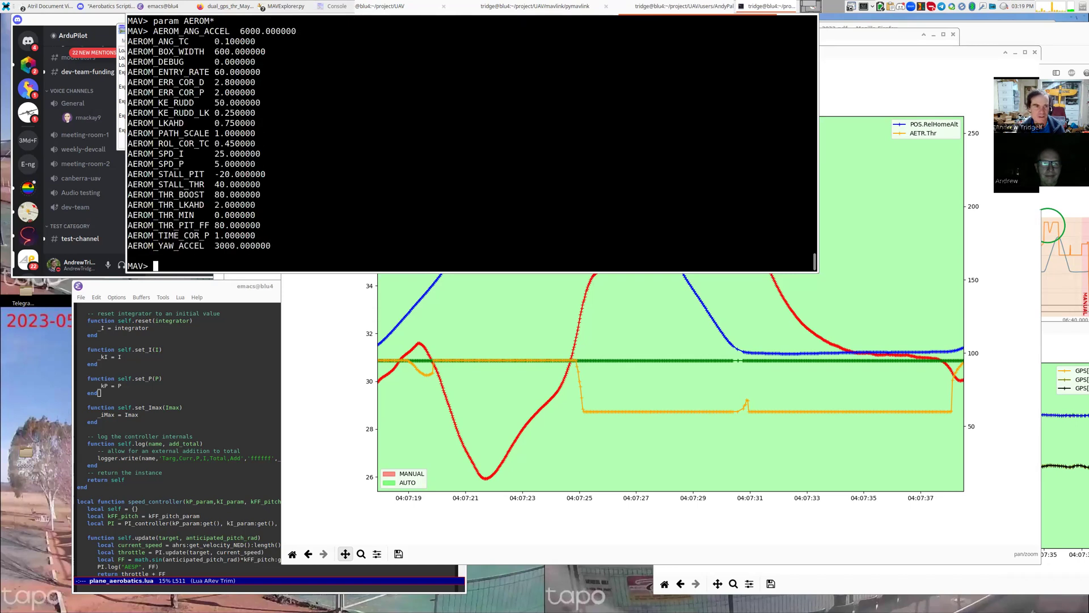
pyautogui.tripleClick(179, 215)
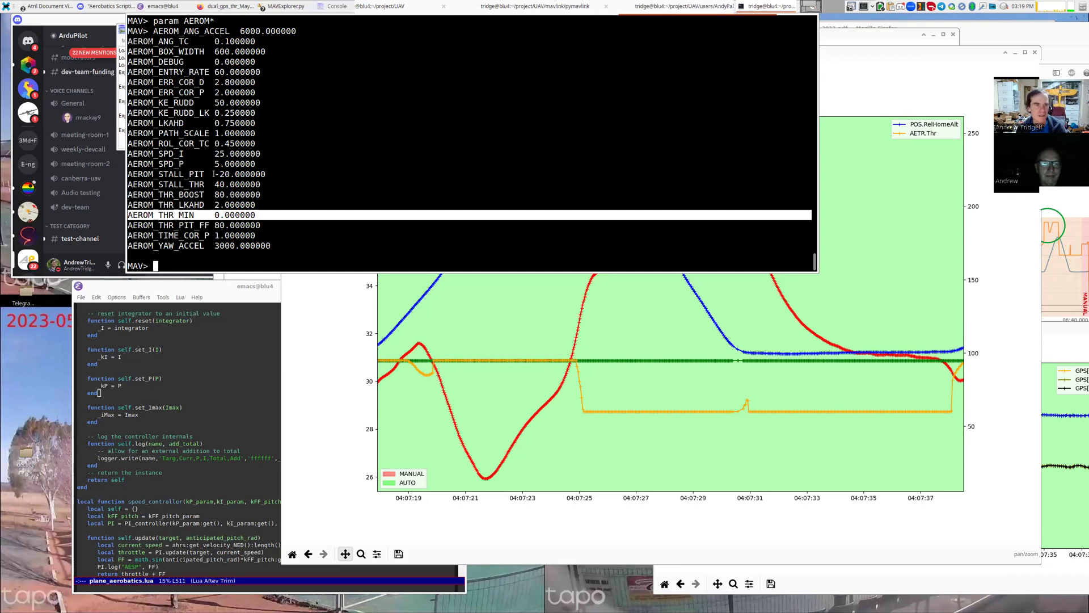
# Display all parameters matching *THR* and highlight the THR_MIN line.
pyautogui.write('param ')
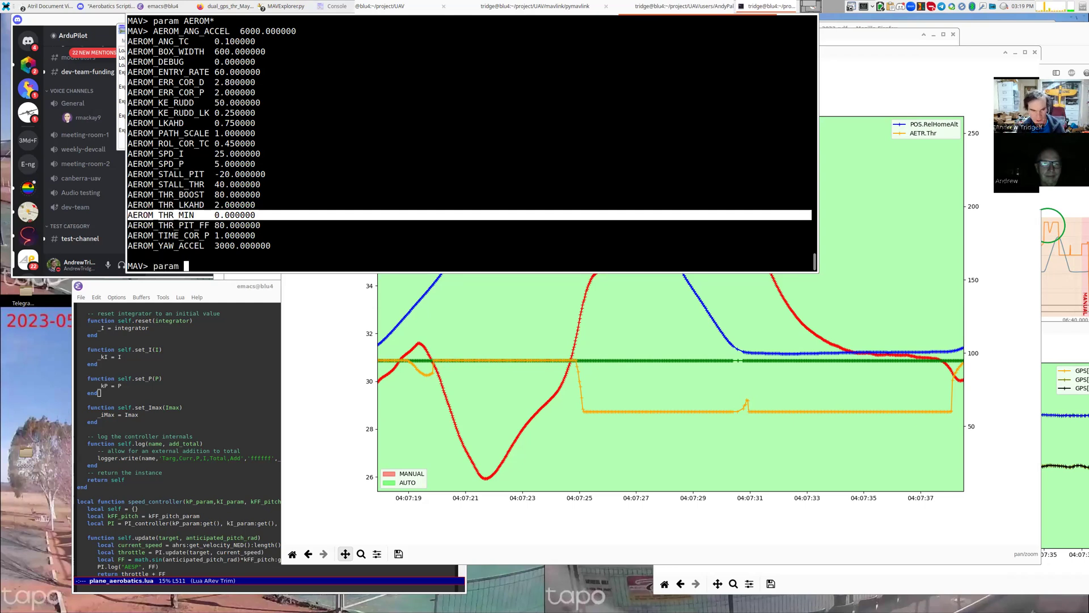
pyautogui.write('*THR*')
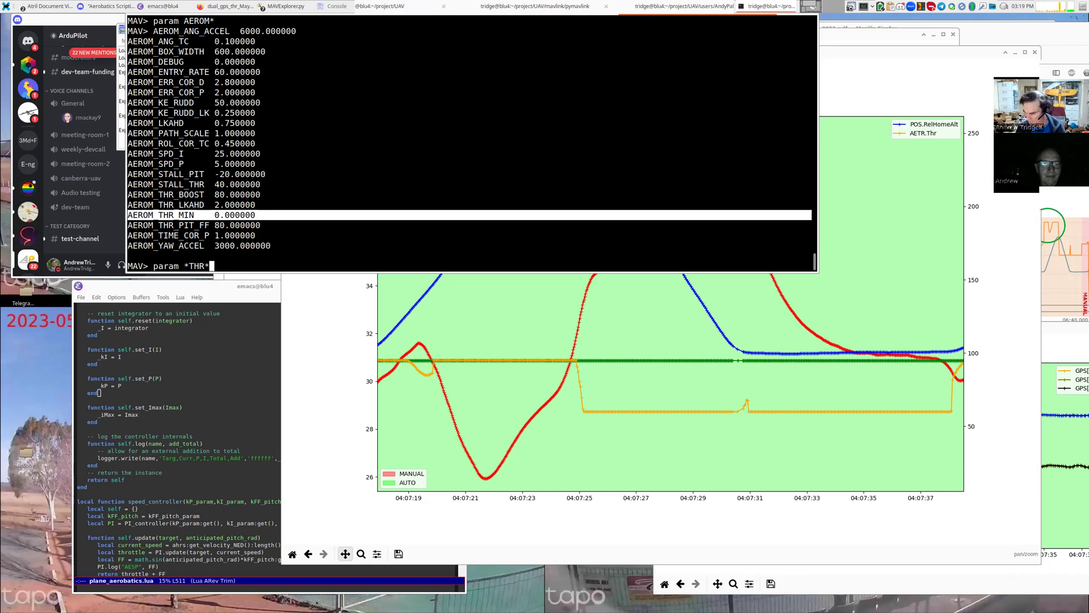
pyautogui.press('Return')
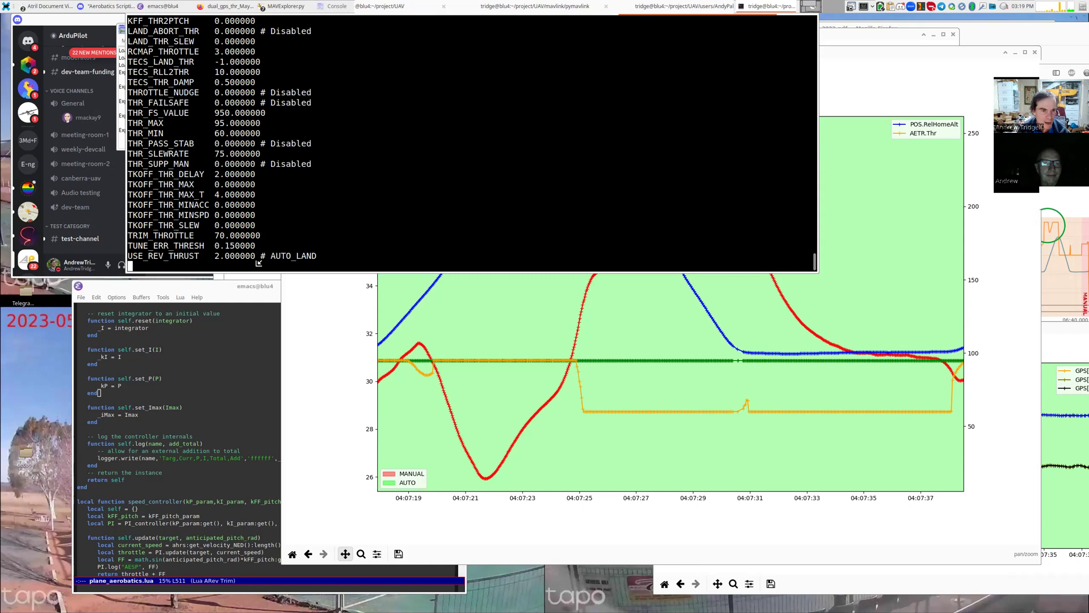
pyautogui.moveTo(259, 263); pyautogui.dragTo(244, 345)
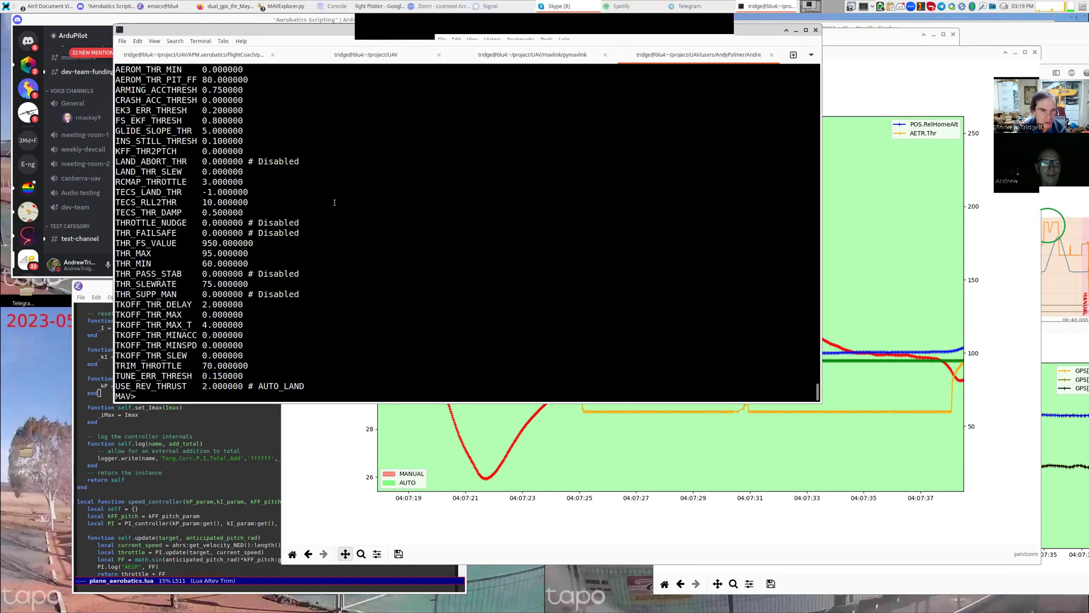
pyautogui.tripleClick(147, 265)
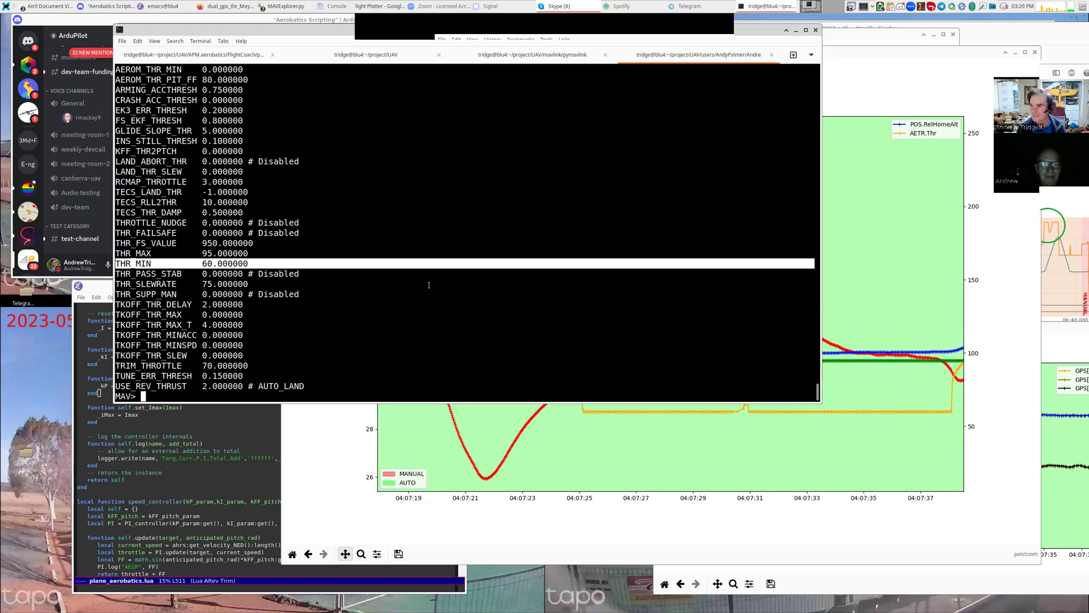
pyautogui.moveTo(432, 276); pyautogui.dragTo(454, 266)
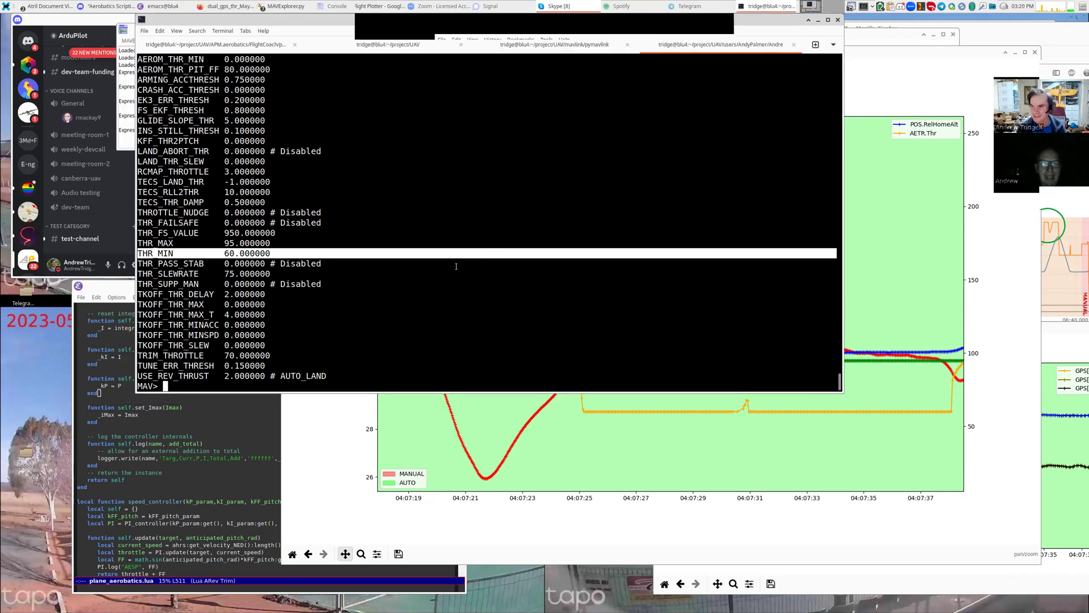
pyautogui.tripleClick(222, 255)
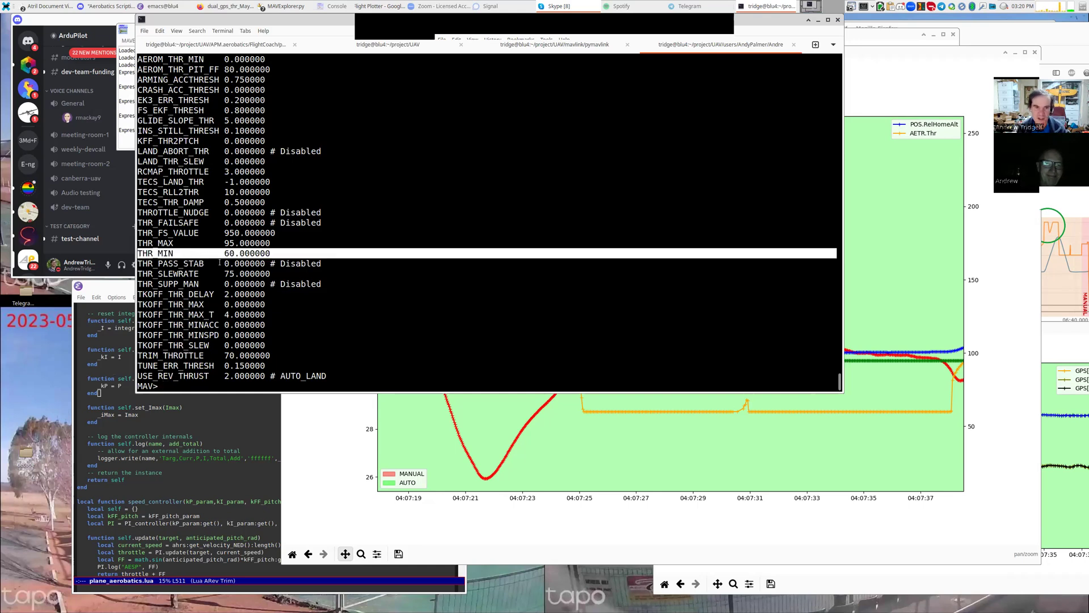
# Reset the speed graph to the full flight and zoom in on the manoeuvre between about 04:07:33 and 04:08:03.
pyautogui.click(637, 410)
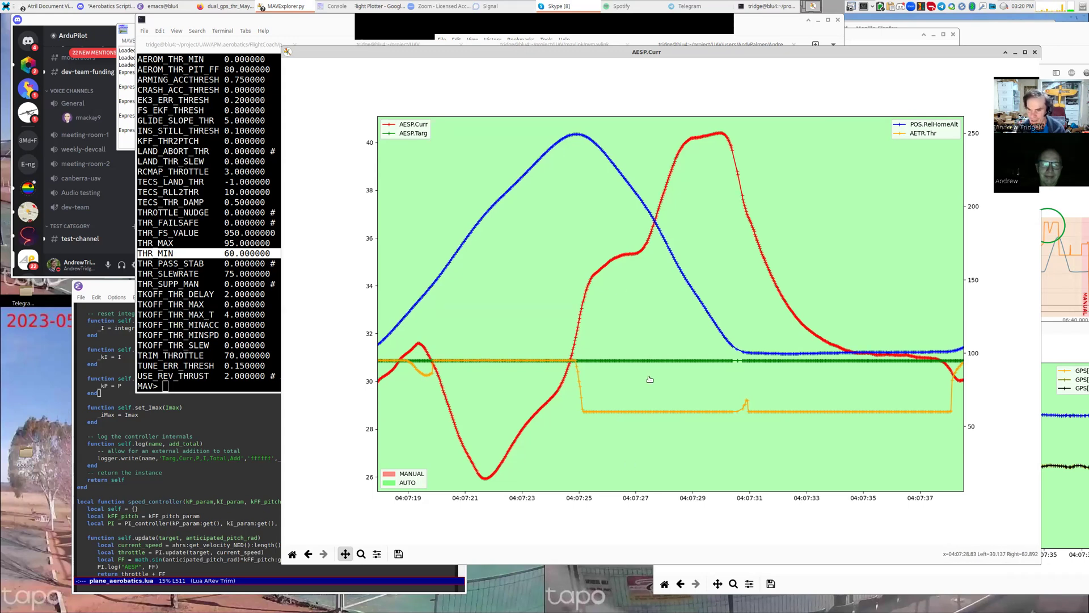
pyautogui.moveTo(650, 379); pyautogui.dragTo(596, 382)
pyautogui.moveTo(676, 373); pyautogui.dragTo(401, 335)
pyautogui.click(292, 553)
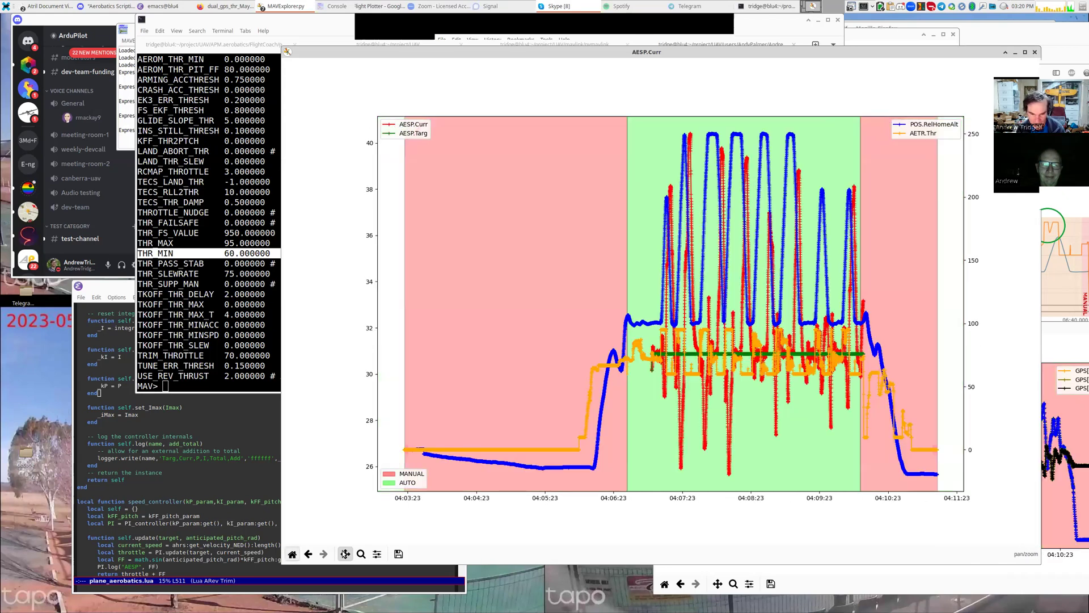
pyautogui.click(360, 554)
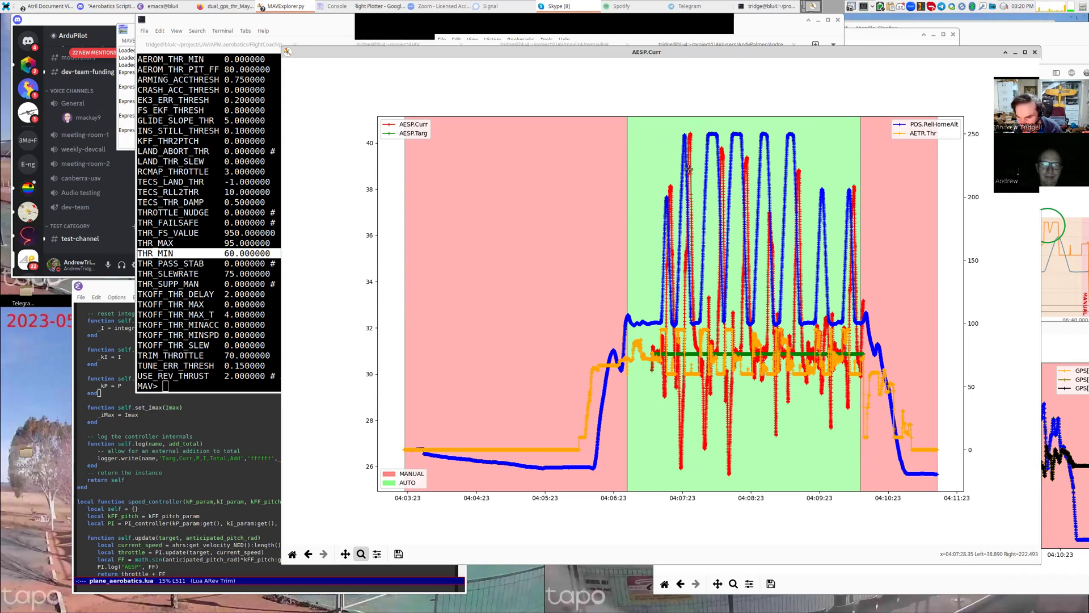
pyautogui.moveTo(692, 127); pyautogui.dragTo(754, 198)
pyautogui.moveTo(732, 355); pyautogui.dragTo(732, 496)
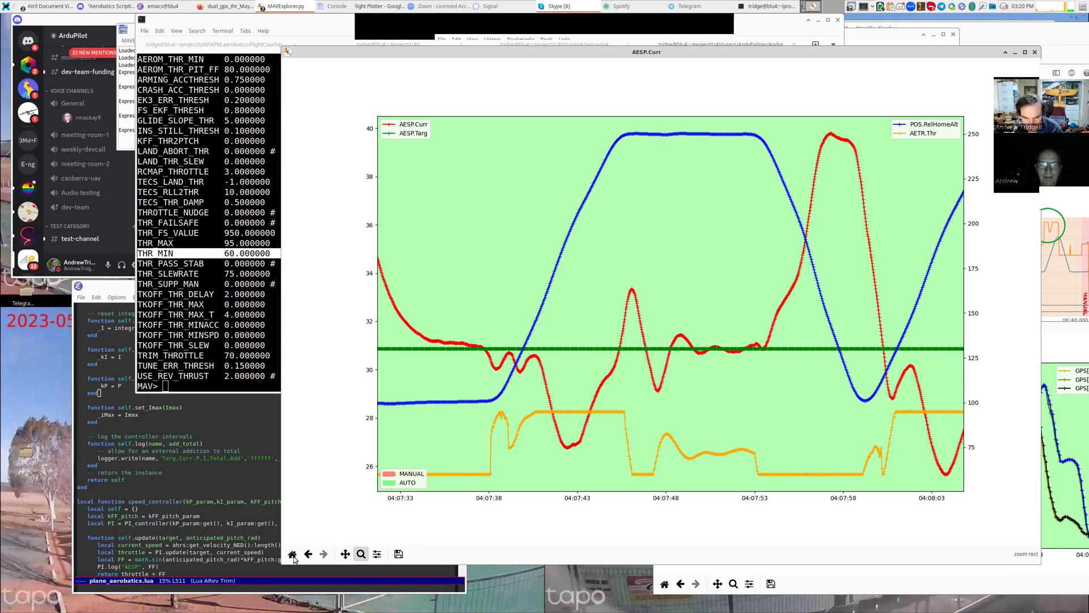
# Pan the speed graph forward through the following manoeuvres to the section from about 04:08:18 to 04:08:48.
pyautogui.click(345, 553)
pyautogui.moveTo(916, 290); pyautogui.dragTo(727, 290)
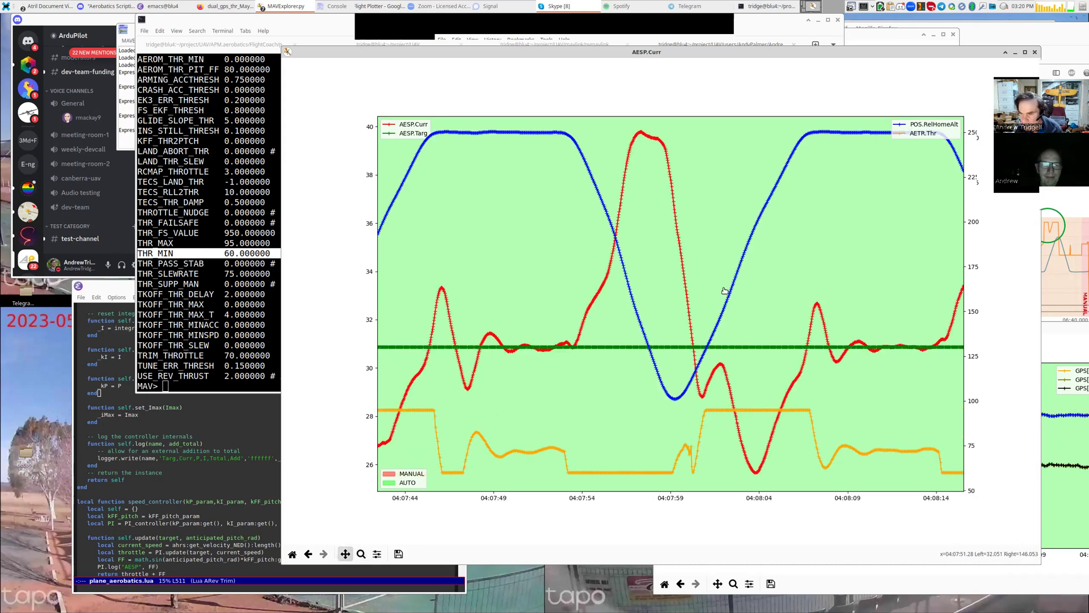
pyautogui.moveTo(856, 297); pyautogui.dragTo(630, 292)
pyautogui.moveTo(754, 292); pyautogui.dragTo(588, 250)
pyautogui.moveTo(765, 244)
pyautogui.mouseDown()
pyautogui.moveTo(720, 238)
pyautogui.moveTo(667, 282)
pyautogui.moveTo(722, 233)
pyautogui.mouseUp()
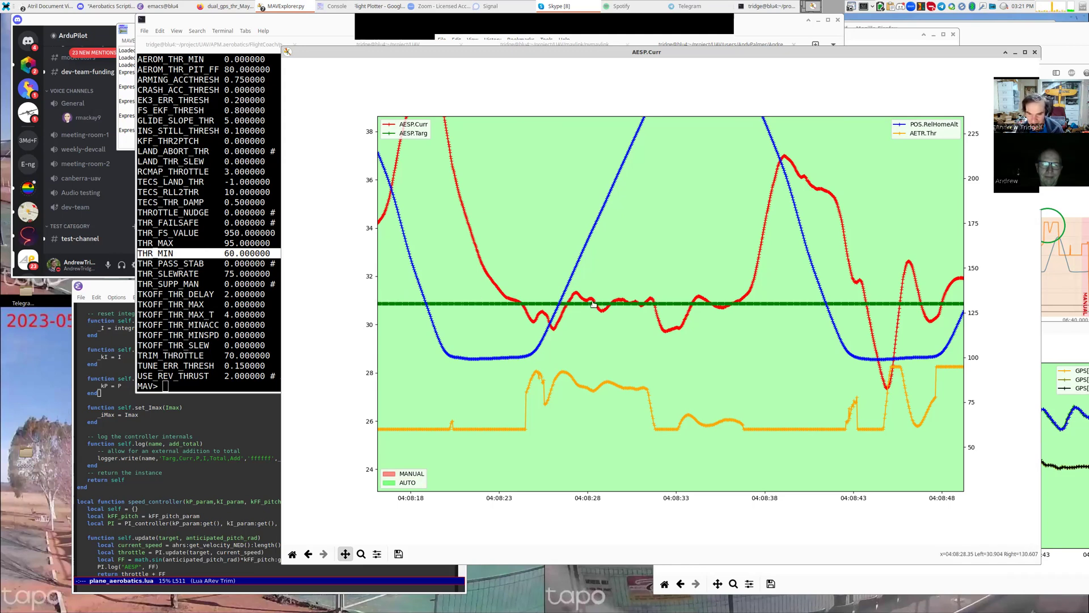
# Zoom in on the climb from about 04:08:26 to 04:08:33, keeping speed, altitude and throttle all in view.
pyautogui.click(361, 554)
pyautogui.moveTo(539, 276); pyautogui.dragTo(692, 335)
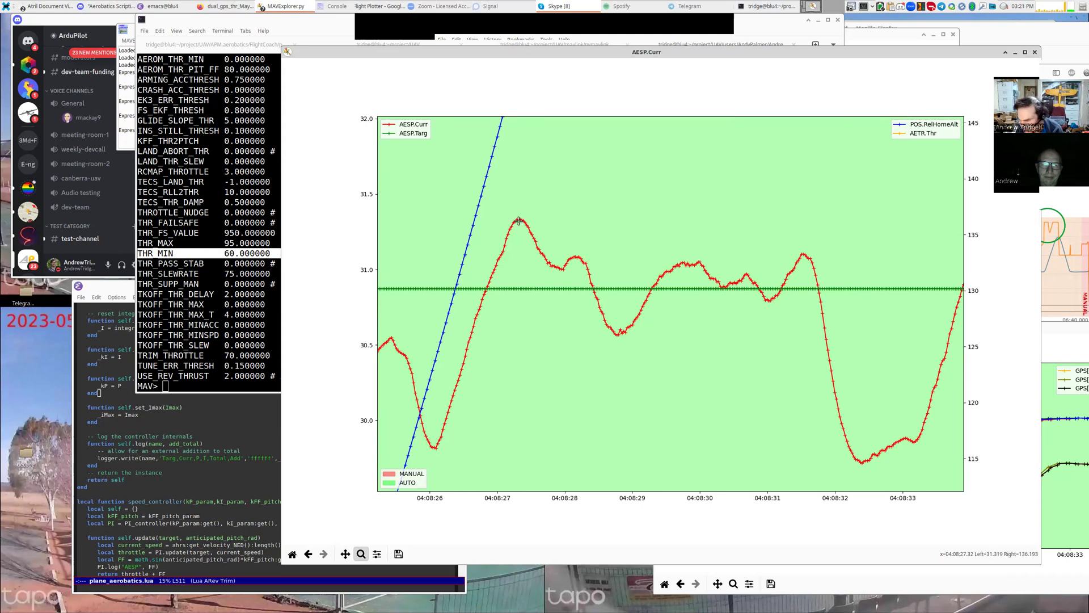
pyautogui.doubleClick(612, 335)
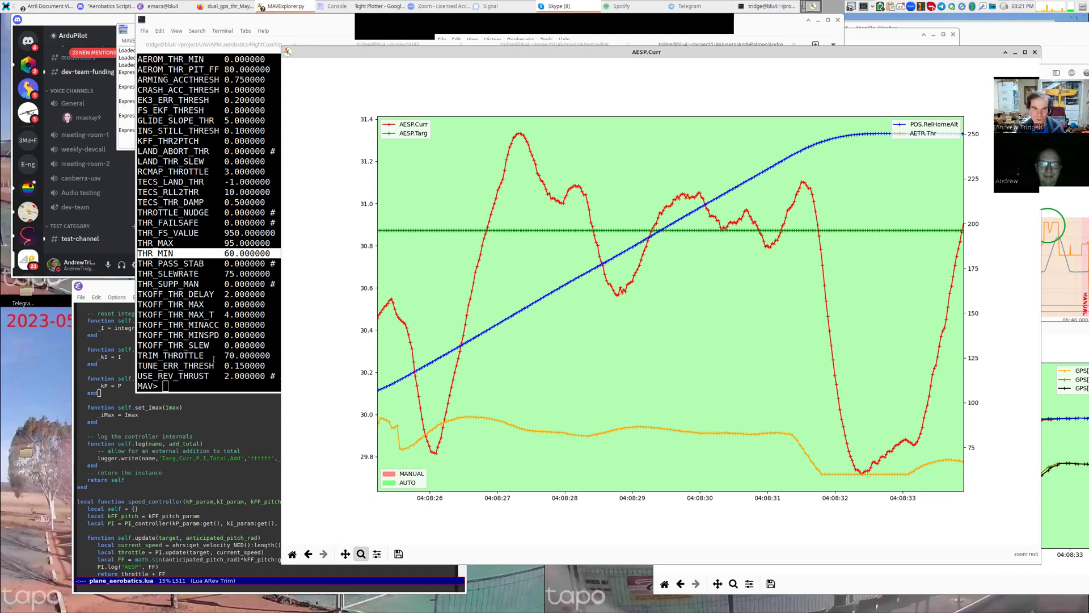
# Move the terminal and the AESP.Curr graph window apart so the parameter list is readable beside the graph.
pyautogui.click(216, 334)
pyautogui.moveTo(467, 352); pyautogui.dragTo(406, 257)
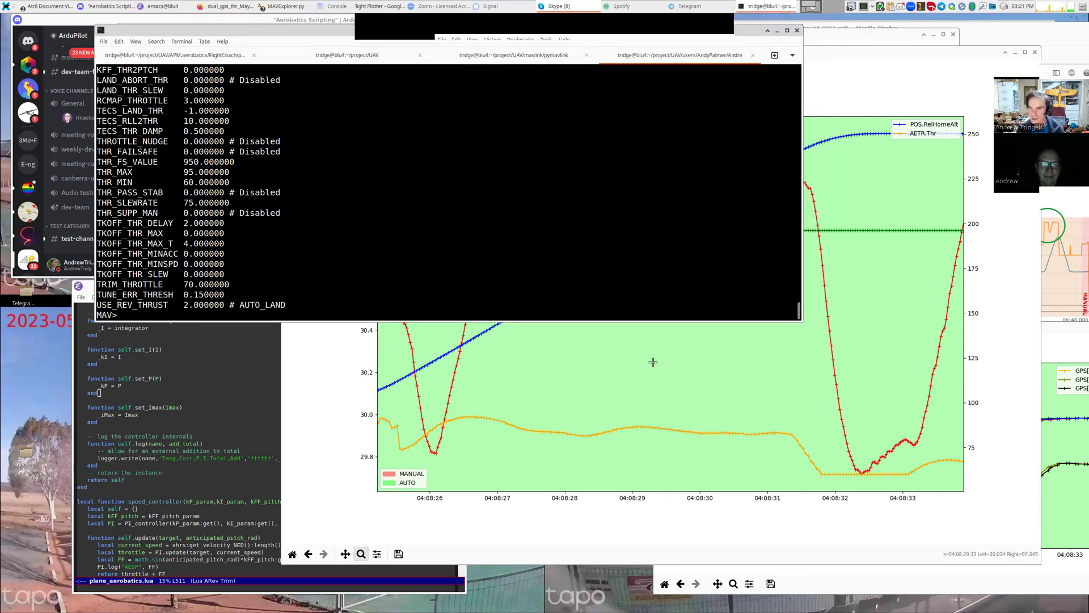
pyautogui.click(601, 278)
pyautogui.moveTo(647, 281); pyautogui.dragTo(666, 272)
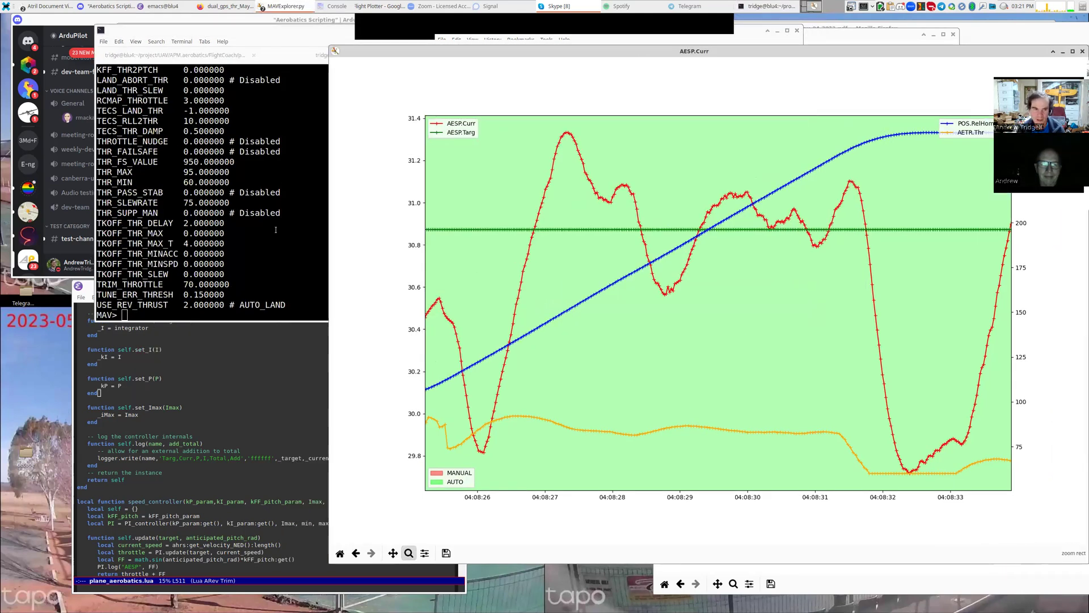
# Graph AESP.P and AESP.I from the terminal in a new window.
pyautogui.click(275, 230)
pyautogui.write('gra')
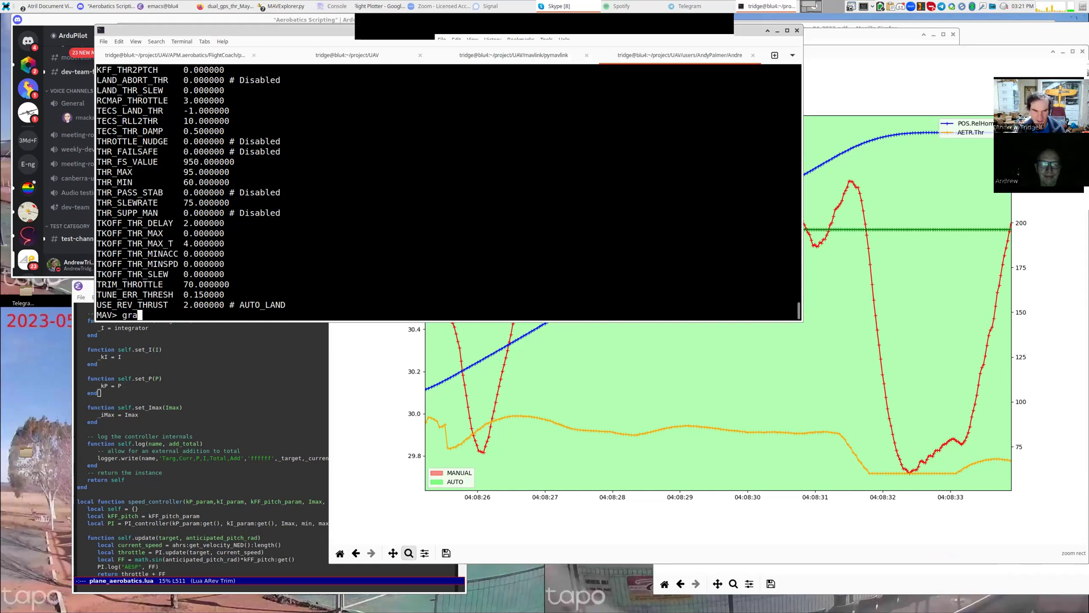
pyautogui.write('ph AESP.')
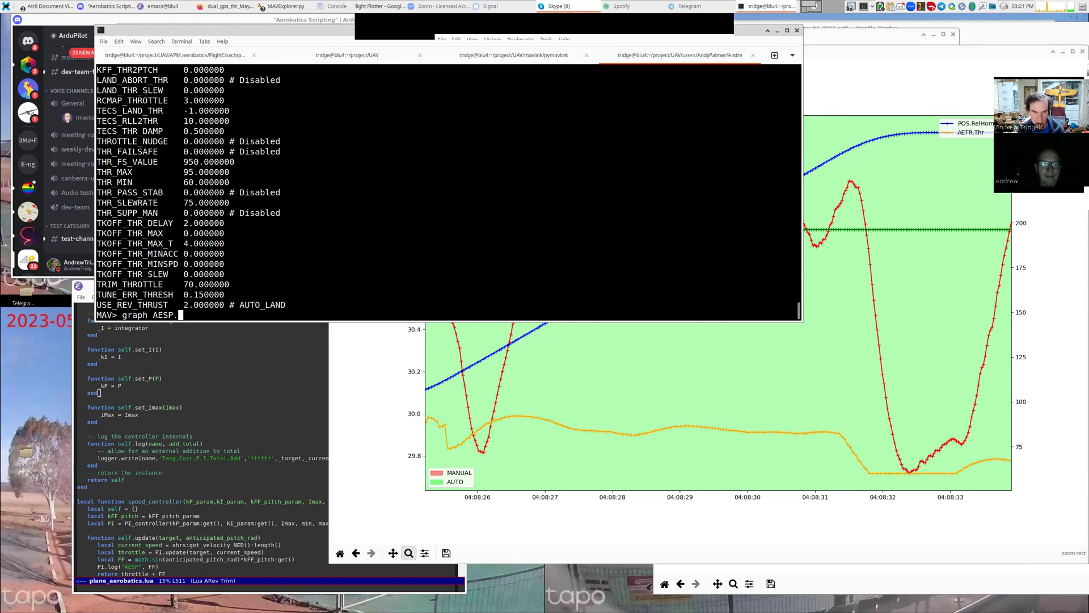
pyautogui.press('Tab')
pyautogui.press('Tab')
pyautogui.write('P AER')
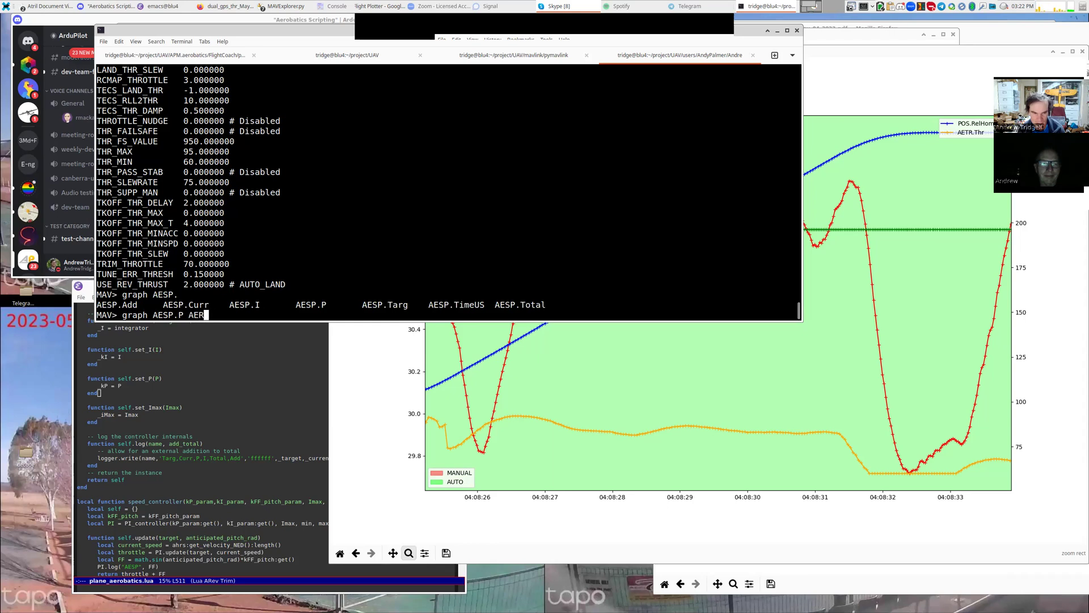
pyautogui.press('BackSpace')
pyautogui.write('SP.I')
pyautogui.press('Return')
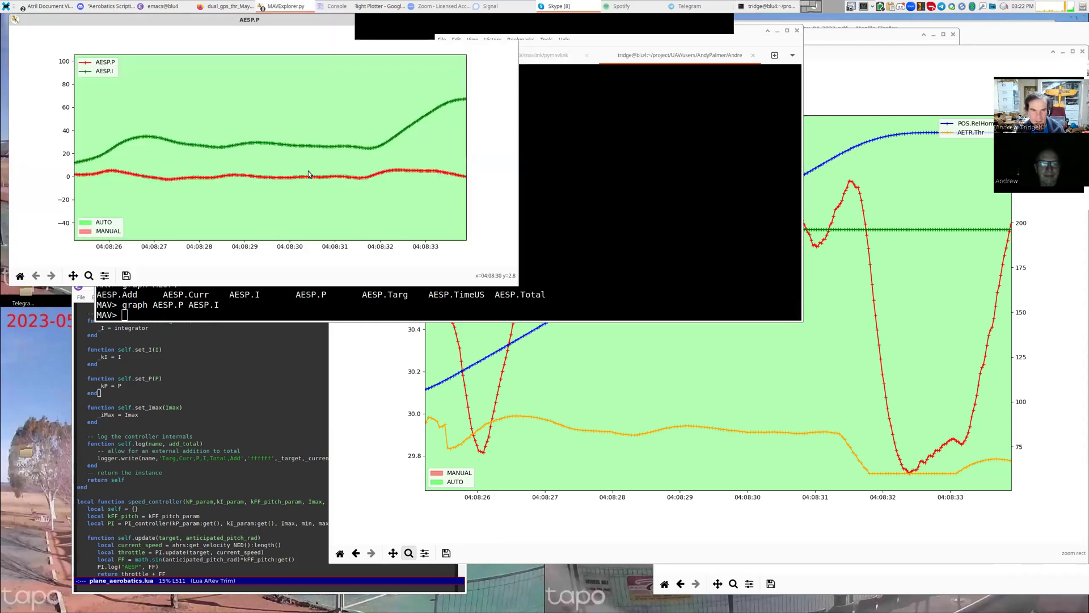
# Shrink the AESP.Curr graph window and place the AESP.P graph window below it for comparison.
pyautogui.moveTo(545, 323); pyautogui.dragTo(613, 367)
pyautogui.moveTo(853, 455); pyautogui.dragTo(658, 263)
pyautogui.moveTo(305, 291); pyautogui.dragTo(435, 448)
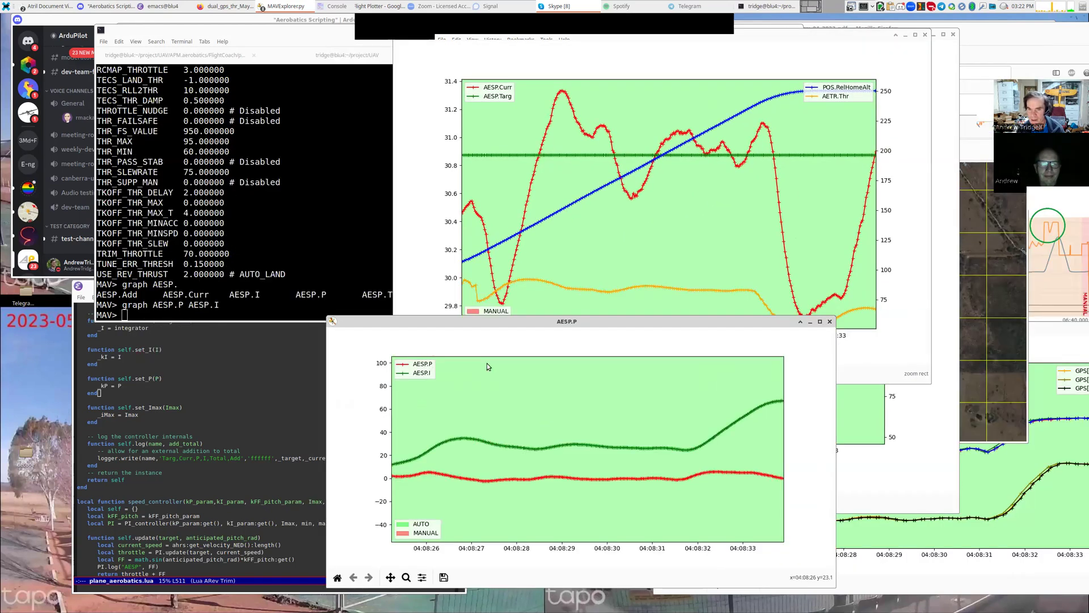
pyautogui.click(517, 253)
# Pan the speed graph back to about 04:08:23–04:08:31 and widen the AESP.P graph window to line up beneath it.
pyautogui.click(436, 359)
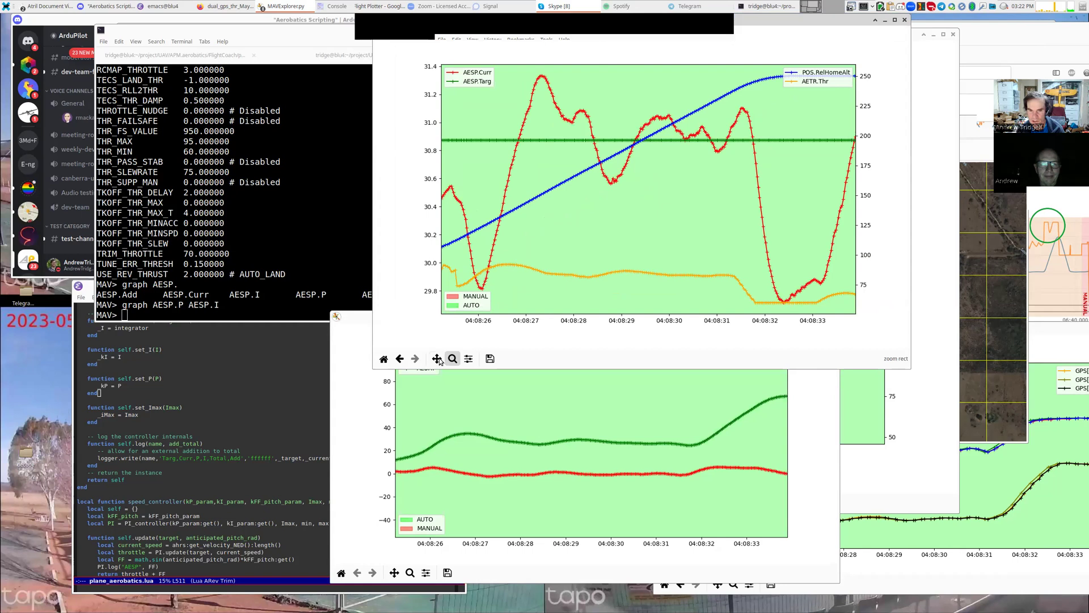
pyautogui.moveTo(570, 276); pyautogui.dragTo(707, 257)
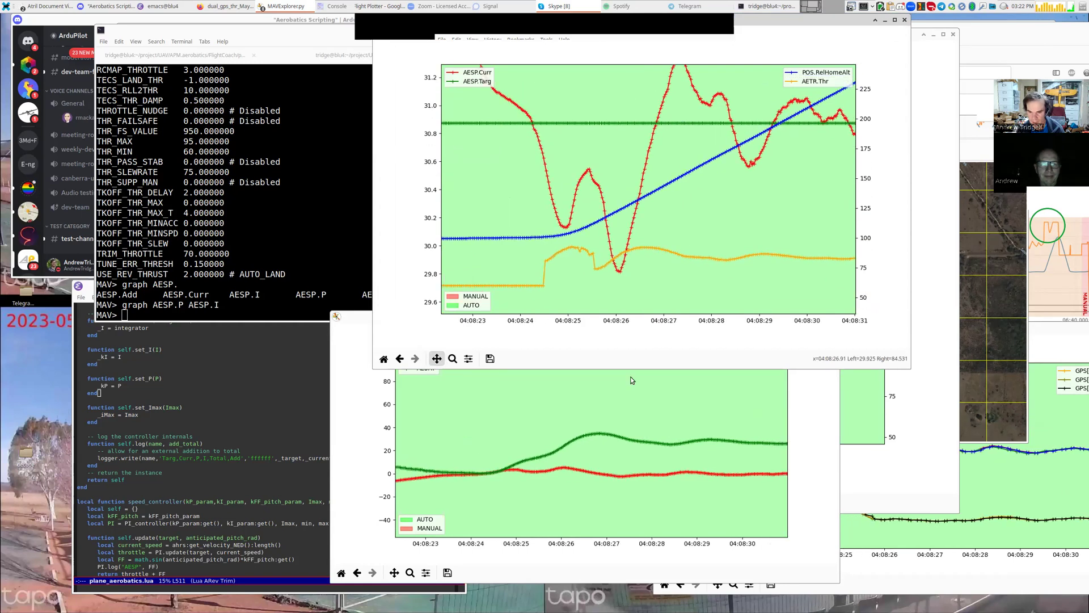
pyautogui.click(656, 376)
pyautogui.moveTo(622, 408); pyautogui.dragTo(654, 413)
pyautogui.moveTo(769, 431); pyautogui.dragTo(799, 430)
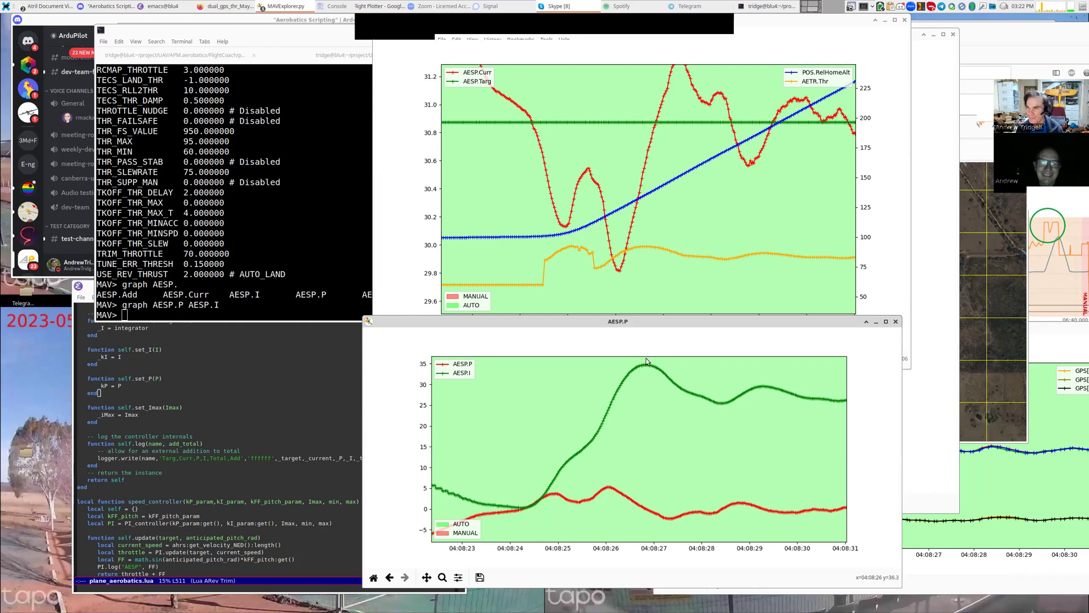
# List all AEROM* parameters in the MAV terminal and highlight the AEROM_SPD_P and AEROM_SPD_I lines to check the speed controller gains.
pyautogui.click(274, 205)
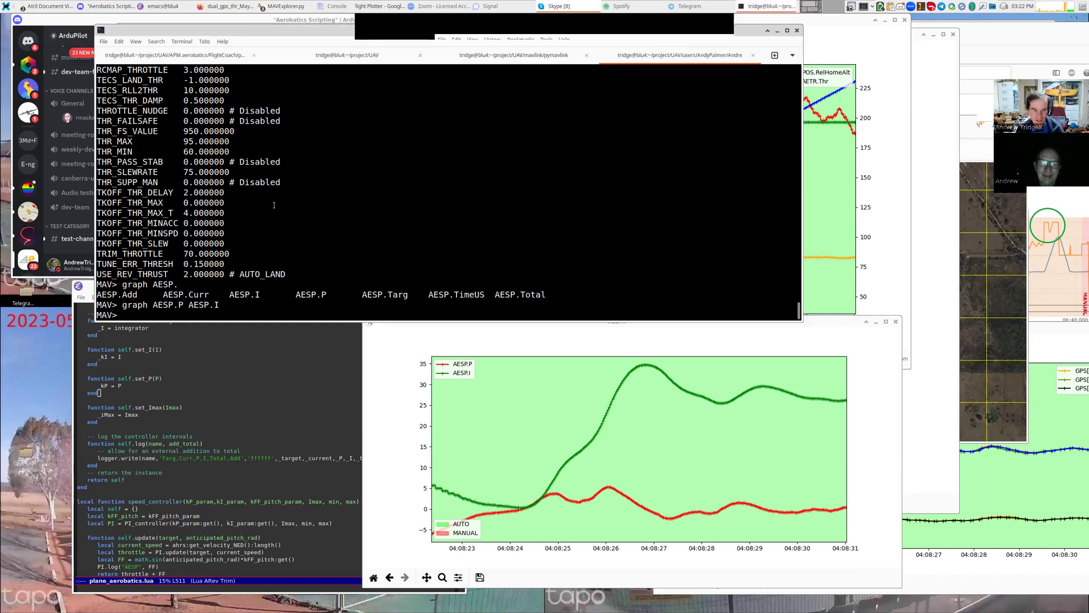
pyautogui.hotkey('ctrl', 'l')
pyautogui.write('param AEROM*')
pyautogui.press('Return')
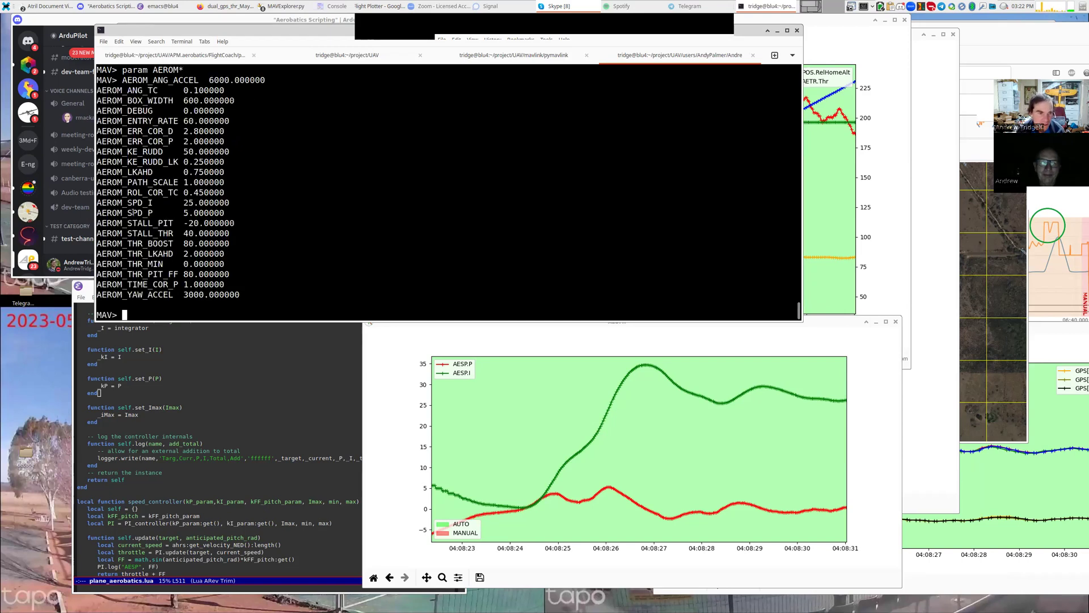
pyautogui.tripleClick(133, 213)
pyautogui.tripleClick(133, 202)
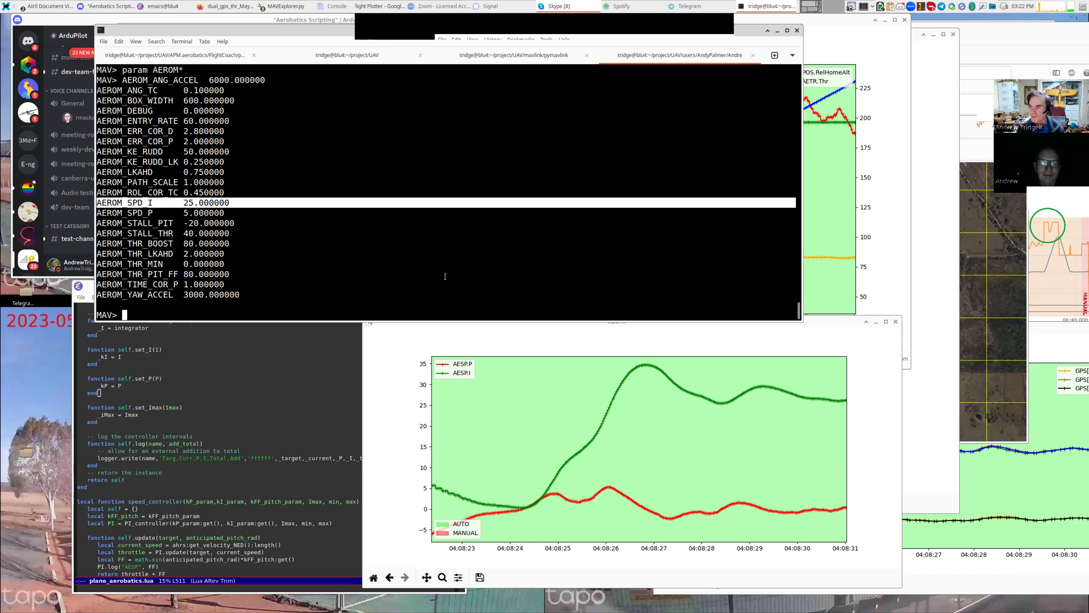
# Bring the AESP.P and AESP.Curr graphs forward and pan the speed graph to about 04:08:25–04:08:33.
pyautogui.click(570, 457)
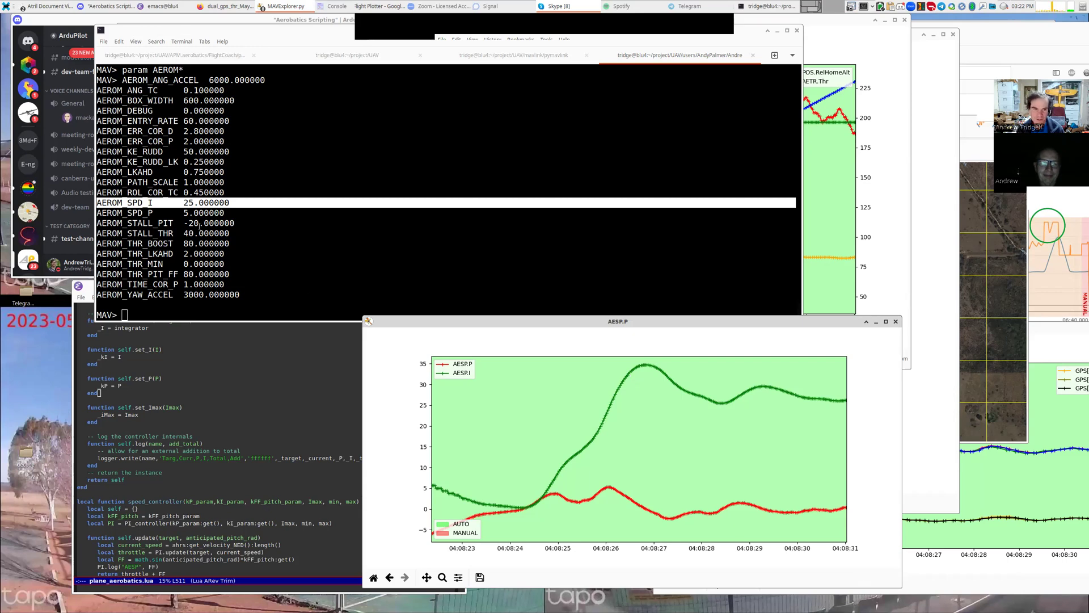
pyautogui.click(831, 238)
pyautogui.doubleClick(549, 209)
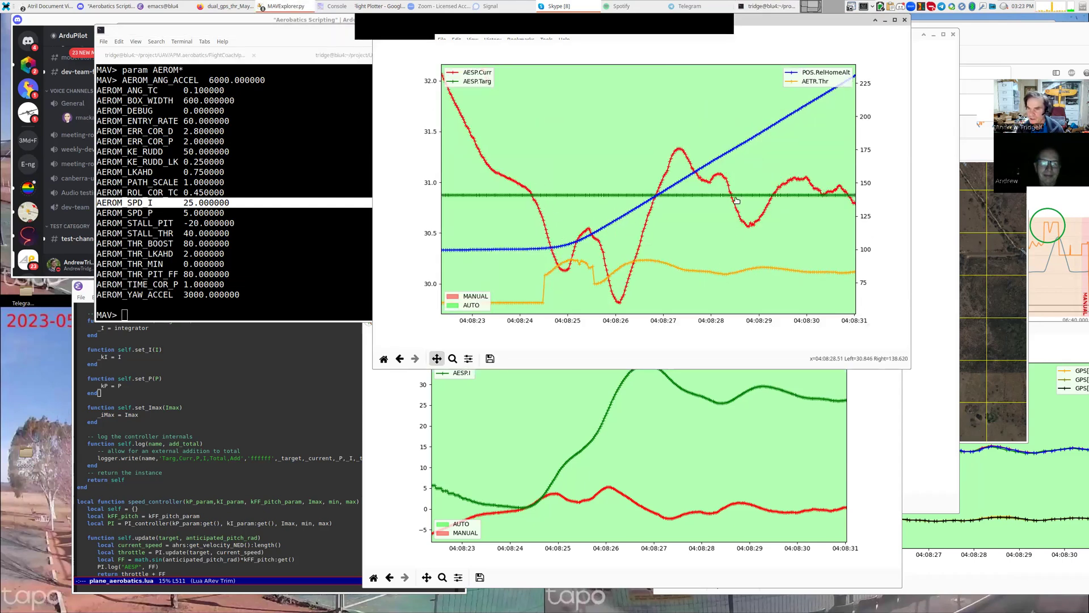
pyautogui.moveTo(738, 201); pyautogui.dragTo(627, 201)
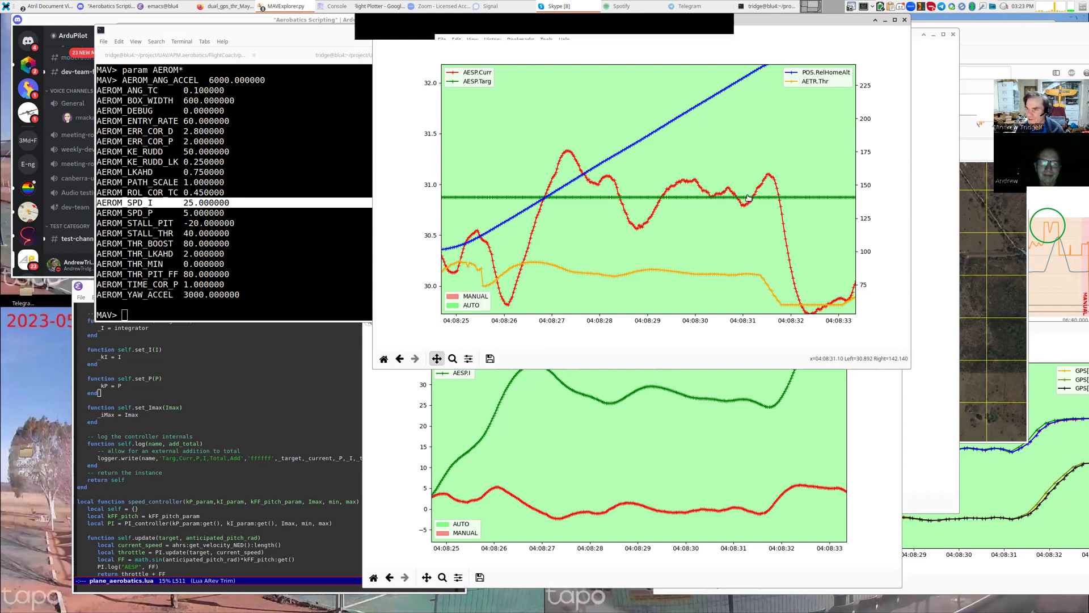
# Highlight AEROM_SPD_I in the parameter list again and check it against the AESP.P/AESP.I graph and the AESP.Curr graph.
pyautogui.tripleClick(190, 203)
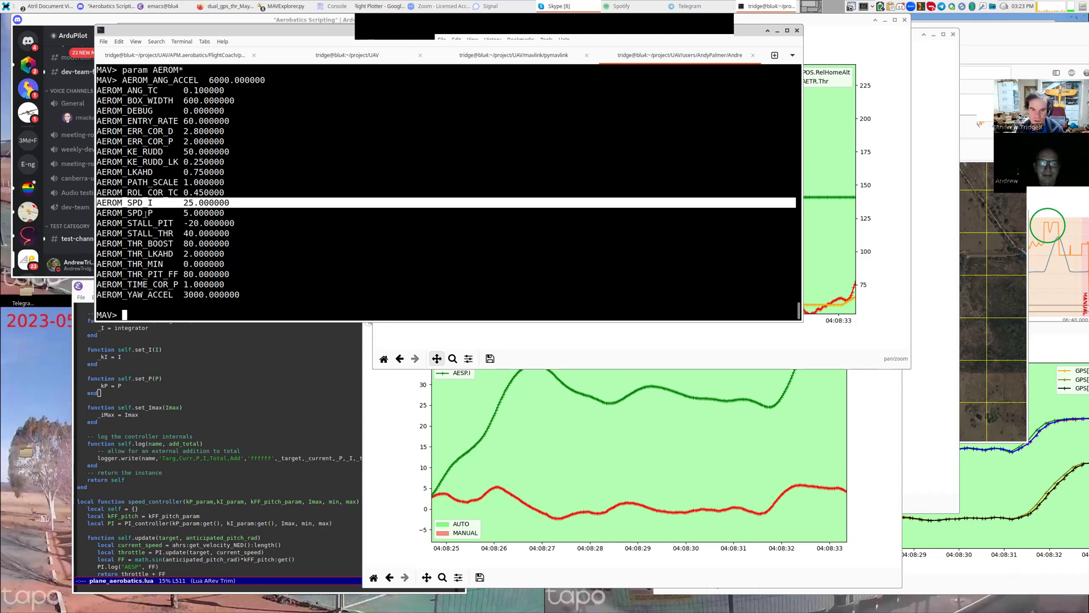
pyautogui.click(572, 494)
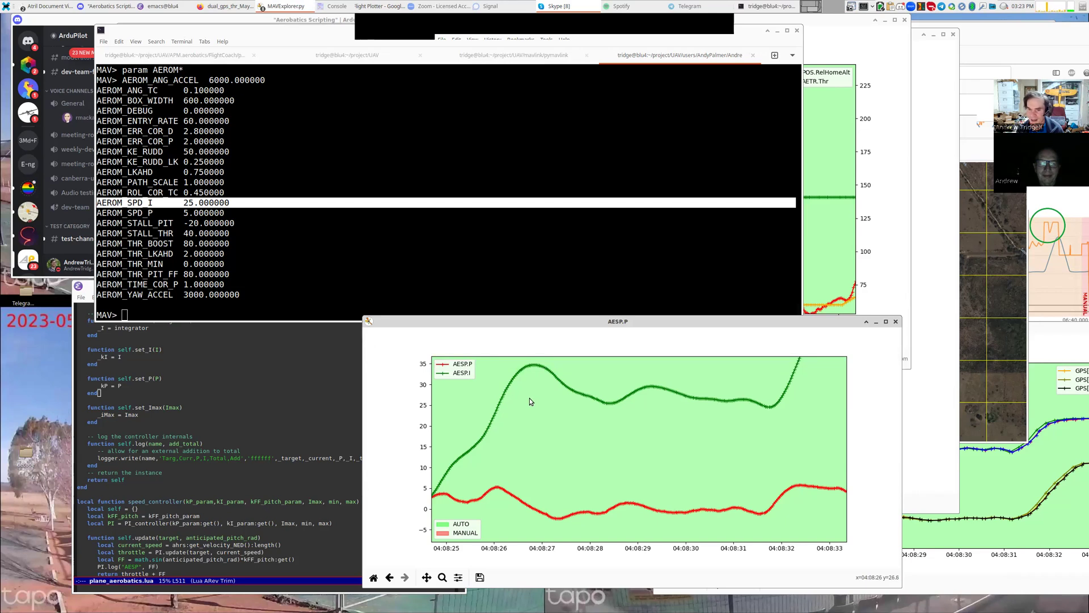
pyautogui.click(854, 275)
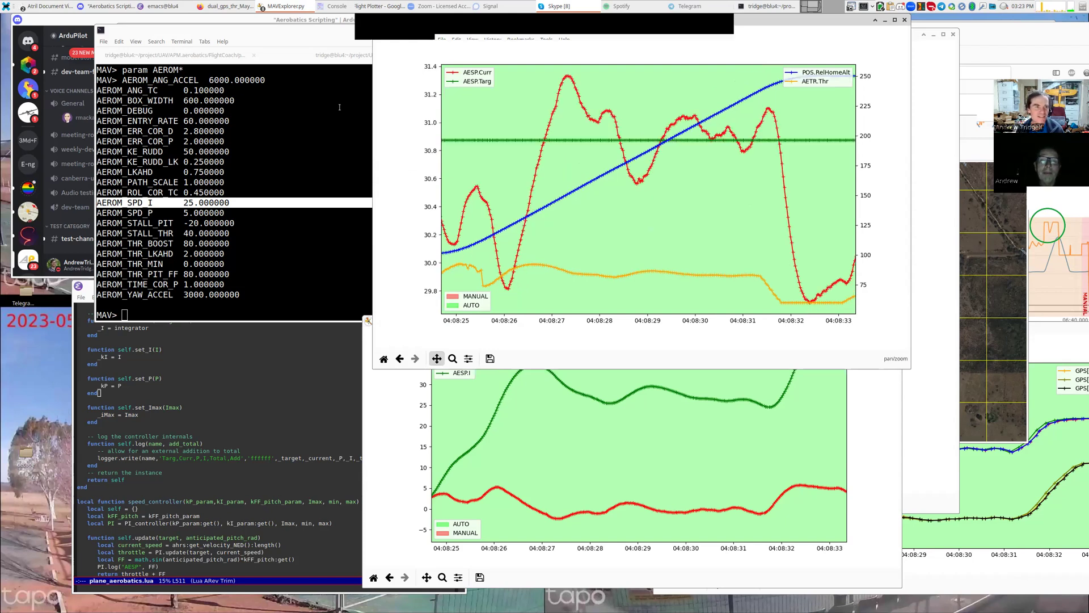
# Switch to Discord and review the Aerobatics Scripting post about erratic throttle with blended GPS.
pyautogui.click(117, 8)
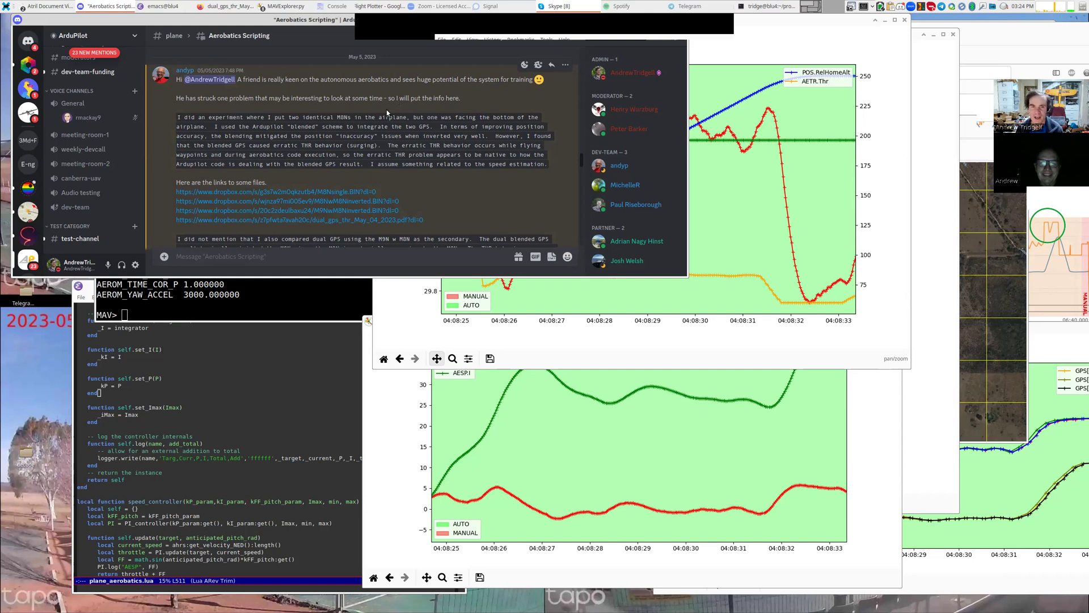
pyautogui.click(575, 6)
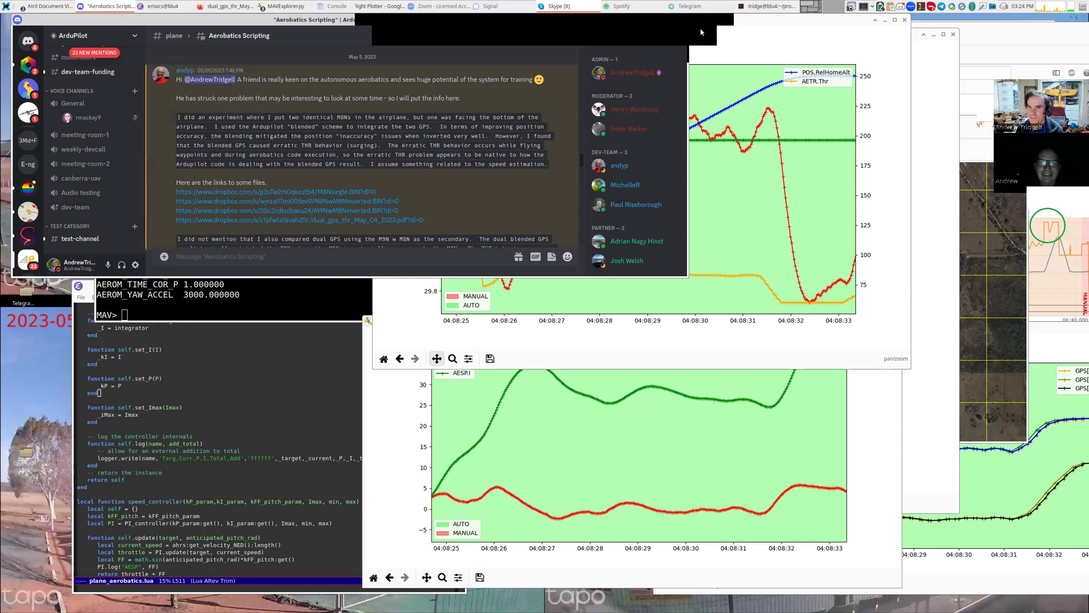
pyautogui.click(702, 32)
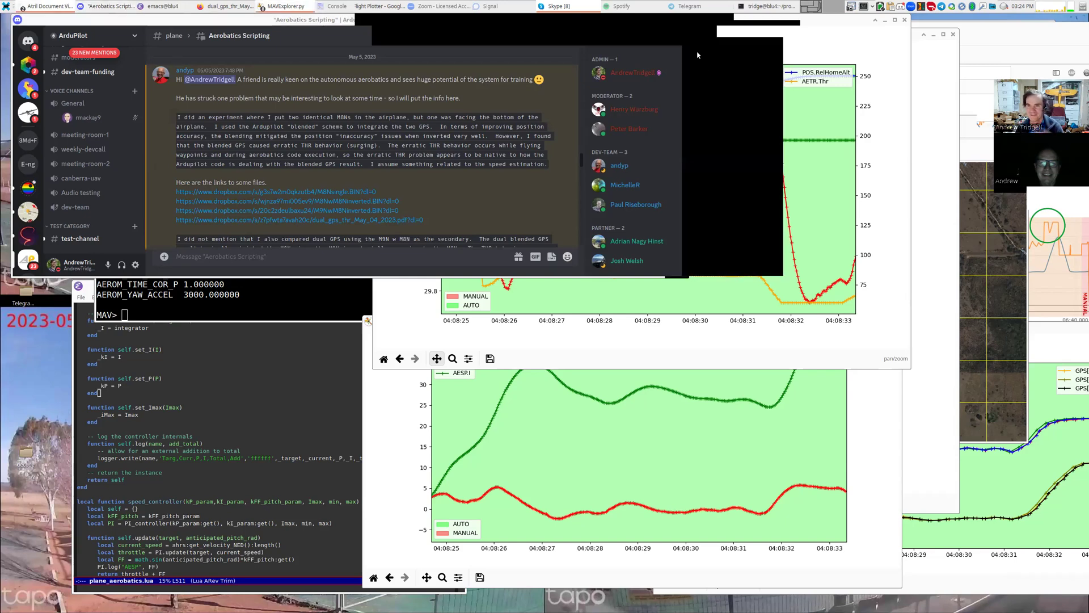